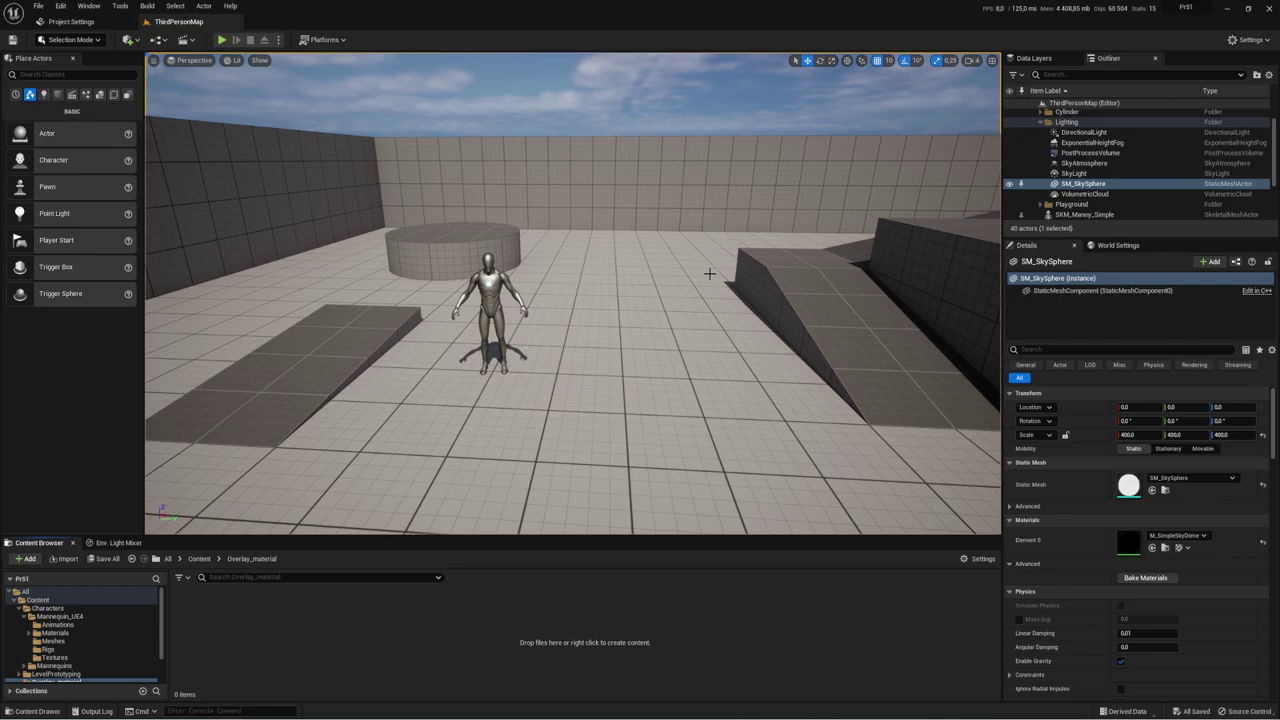
Step: Fly around the level and select the SKM_Manny_Simple mannequin
left_click(655, 211)
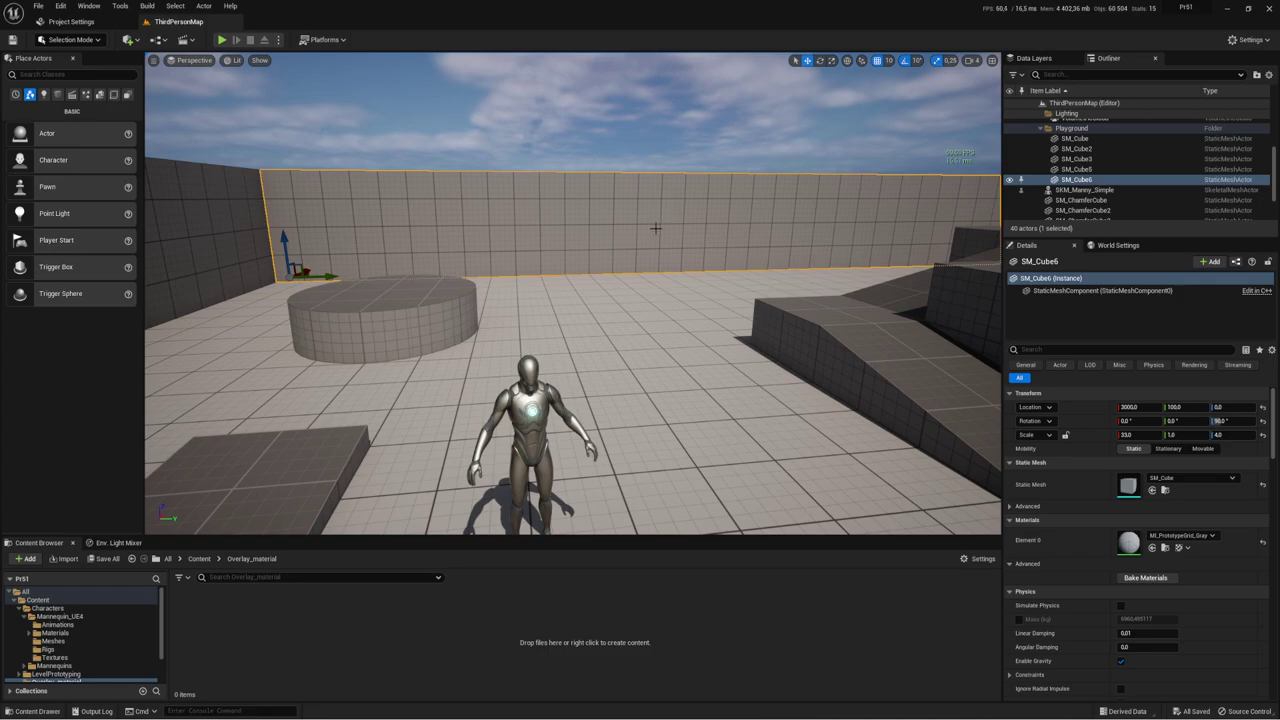
right_click_drag(655, 228, 655, 260)
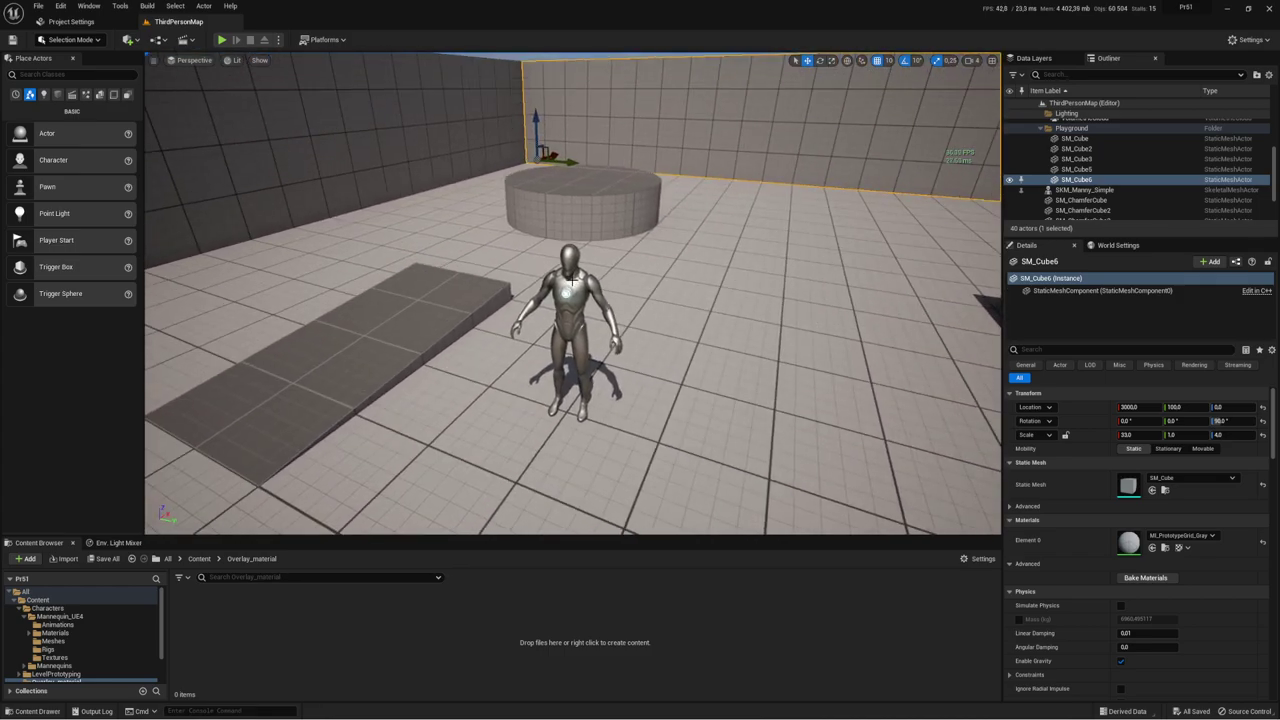
left_click(570, 283)
right_click_drag(721, 194, 721, 160)
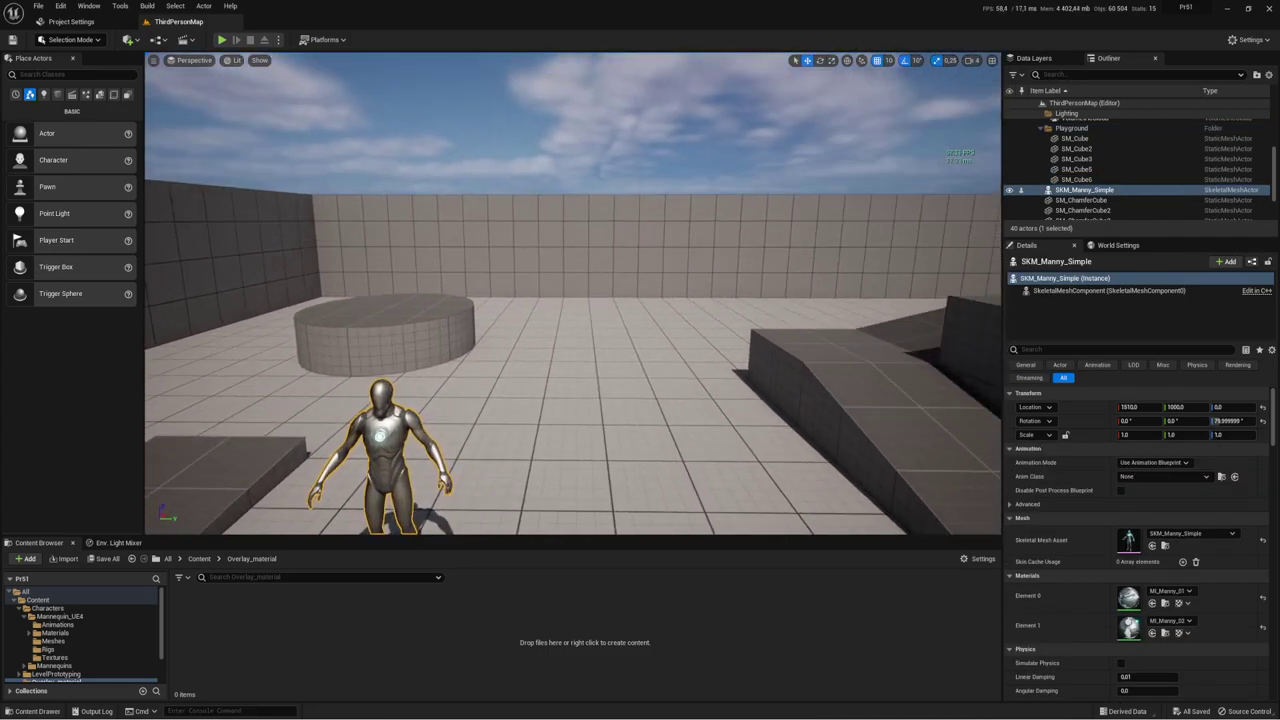
left_click(334, 271)
right_click_drag(334, 271, 334, 300)
right_click_drag(572, 294, 540, 294)
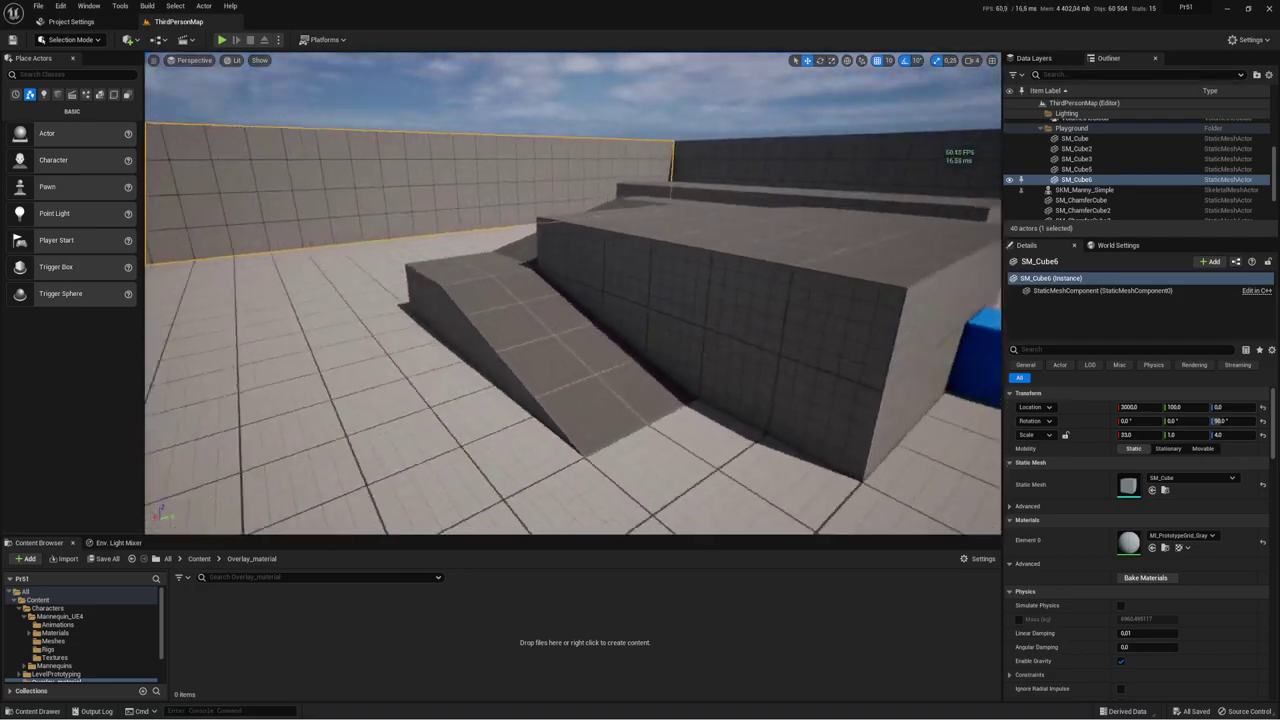
right_click_drag(714, 249, 714, 249)
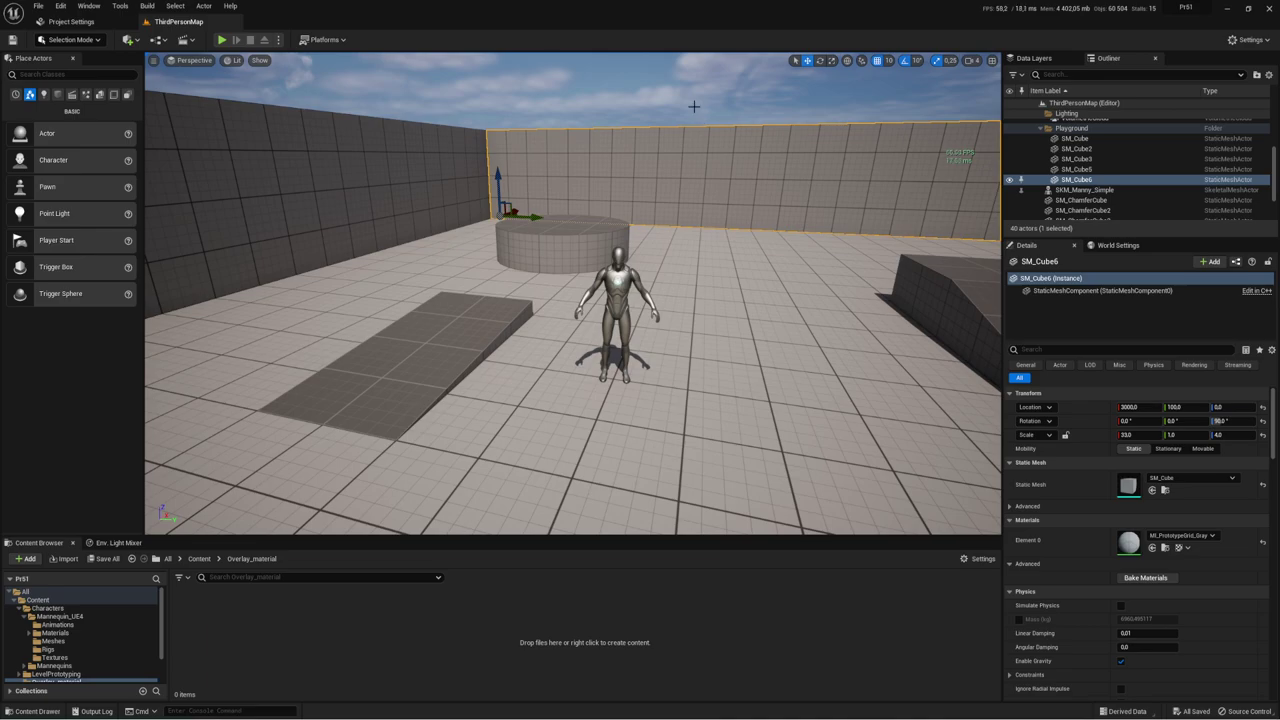
right_click_drag(688, 142, 679, 177)
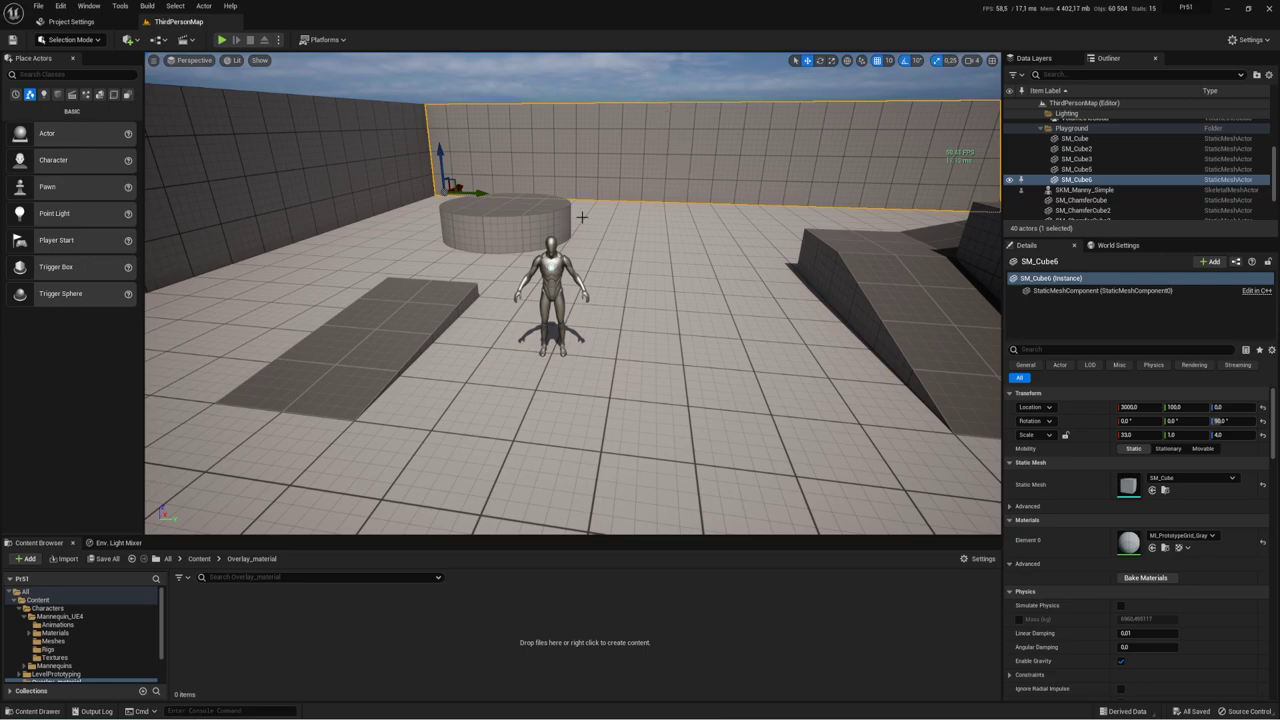
left_click(585, 95)
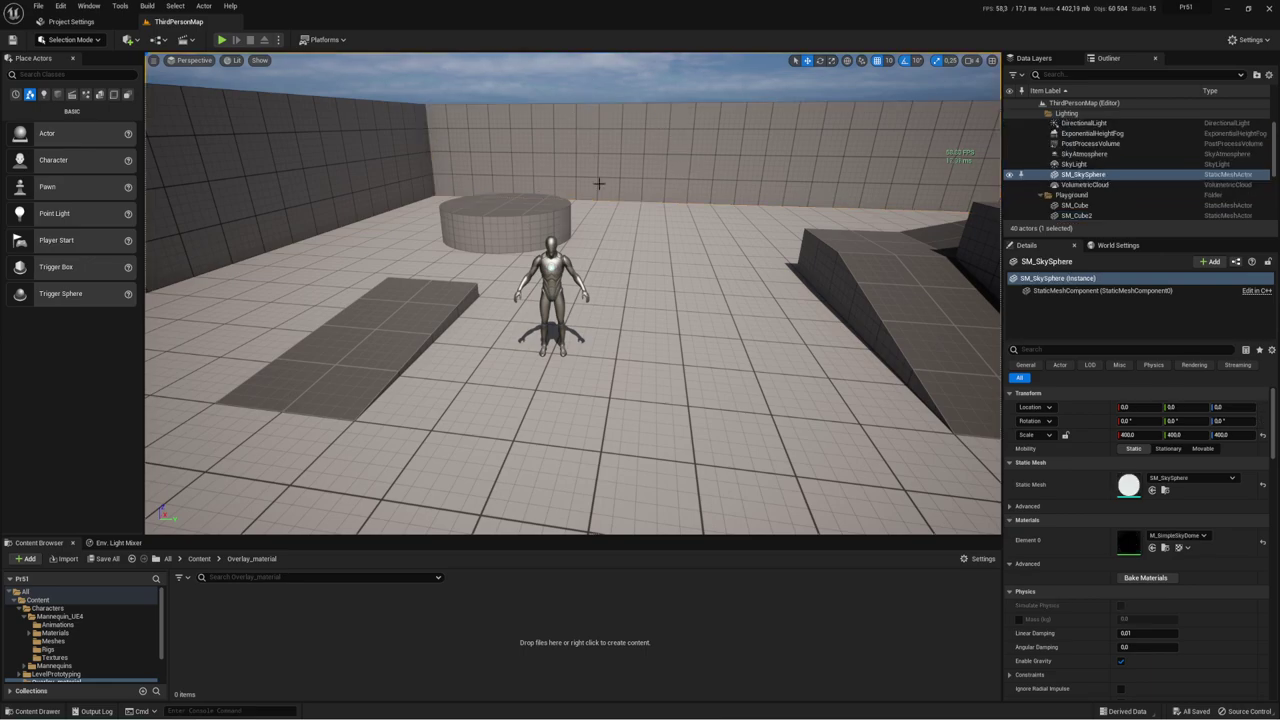
right_click_drag(476, 398, 476, 398)
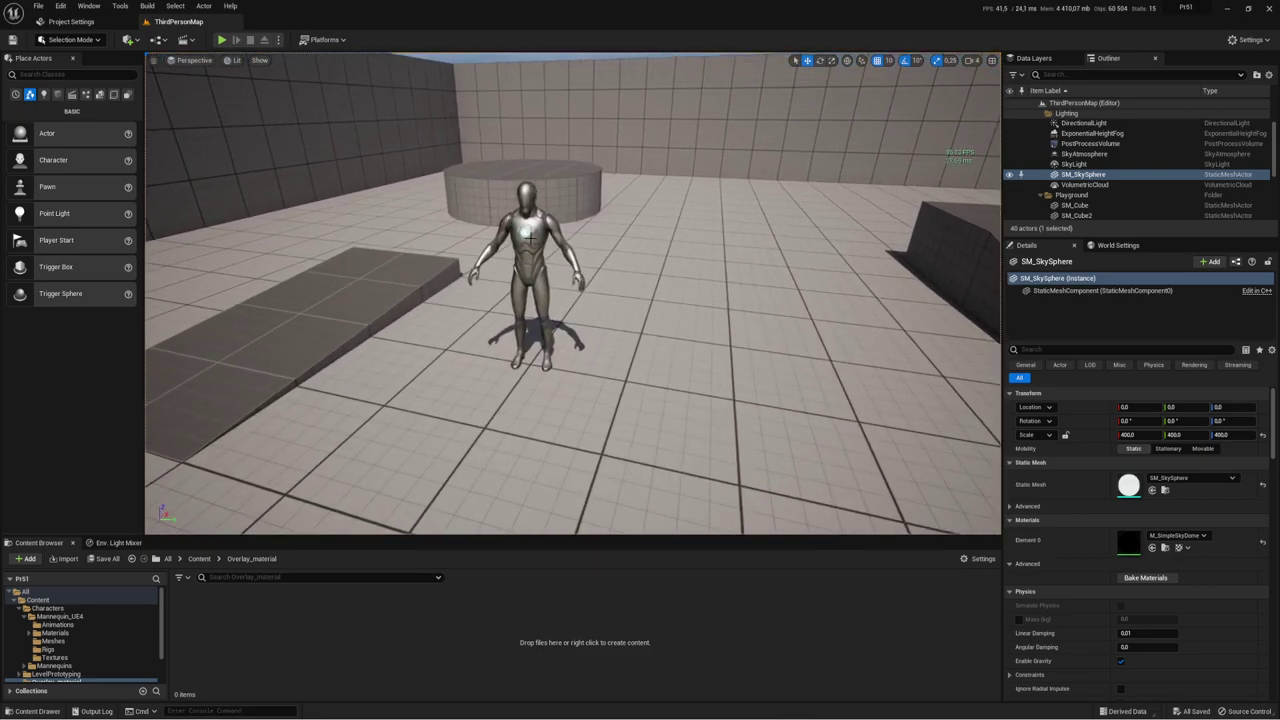
left_click(538, 300)
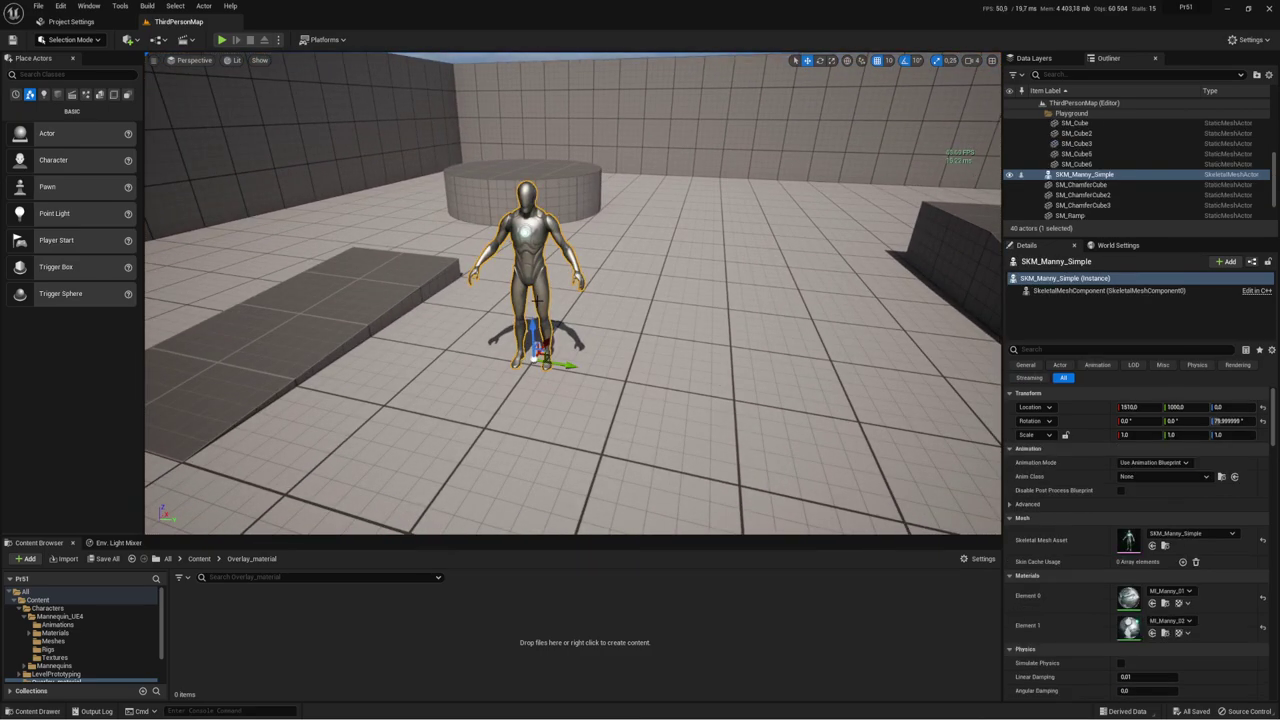
Step: Create a new material named OV_mat1 in Overlay_material and open it in the Material Editor
right_click(322, 620)
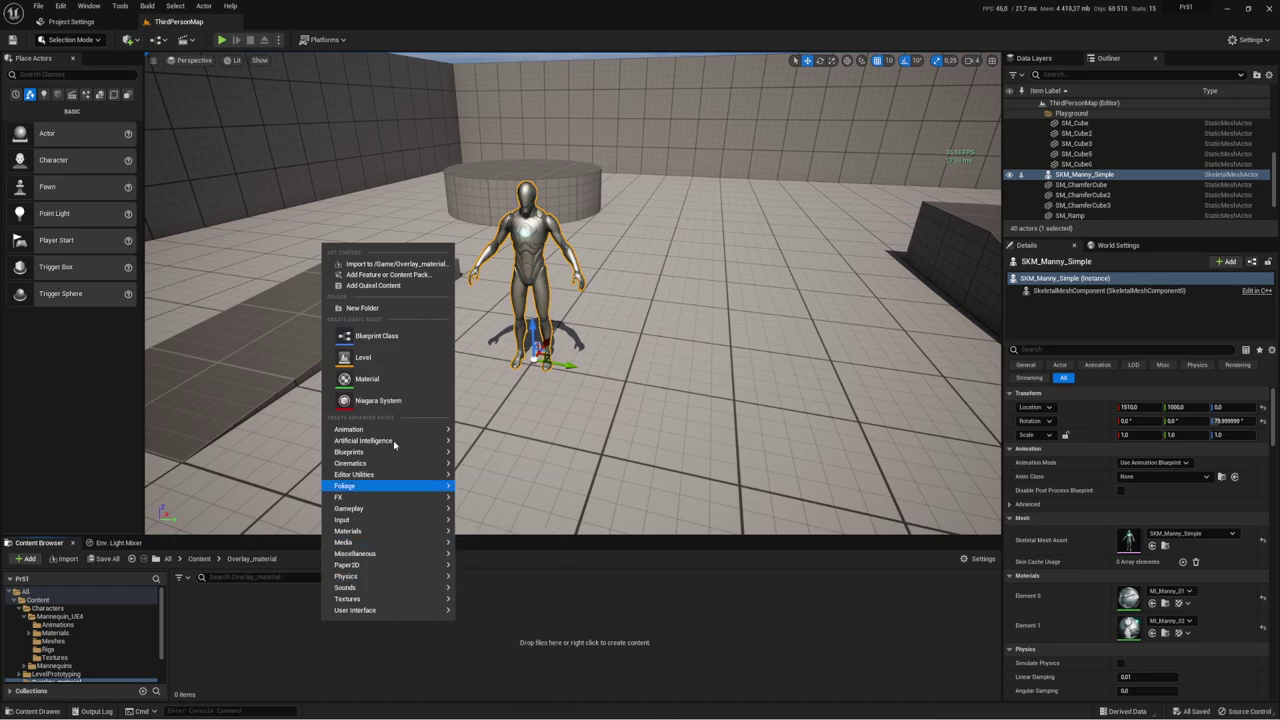
left_click(367, 378)
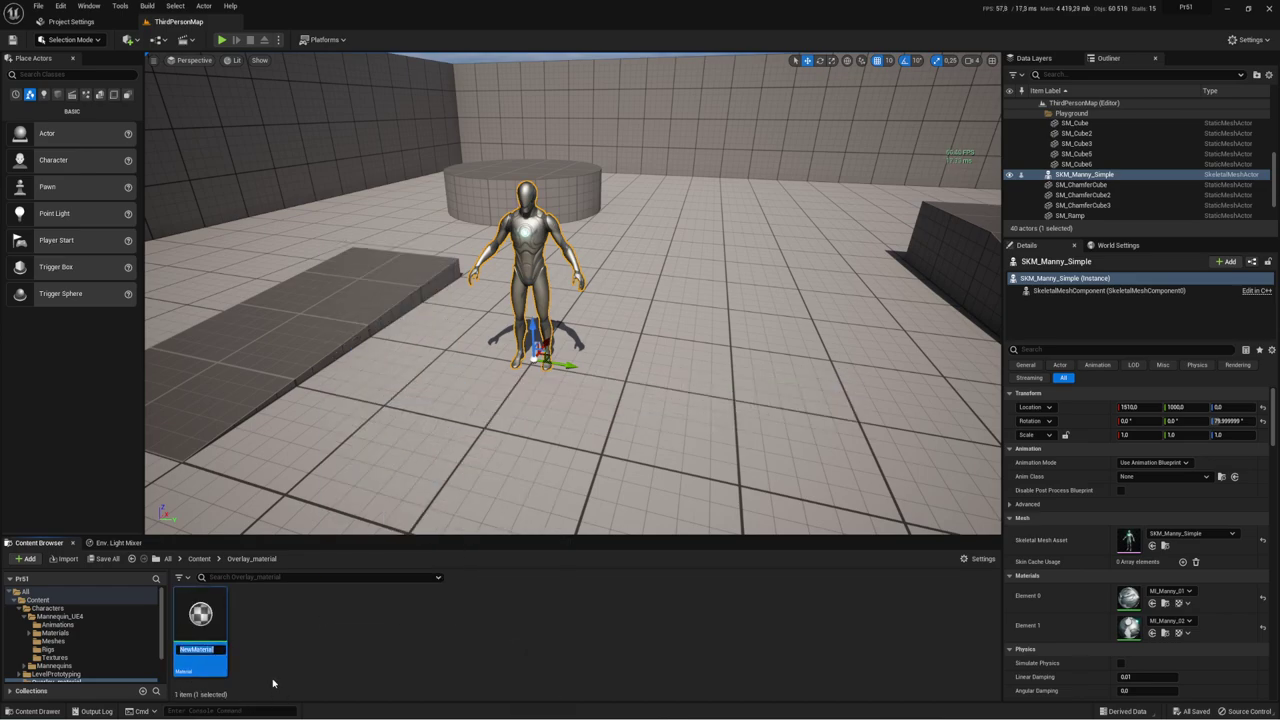
type("OV_mat")
type("1")
key("Return")
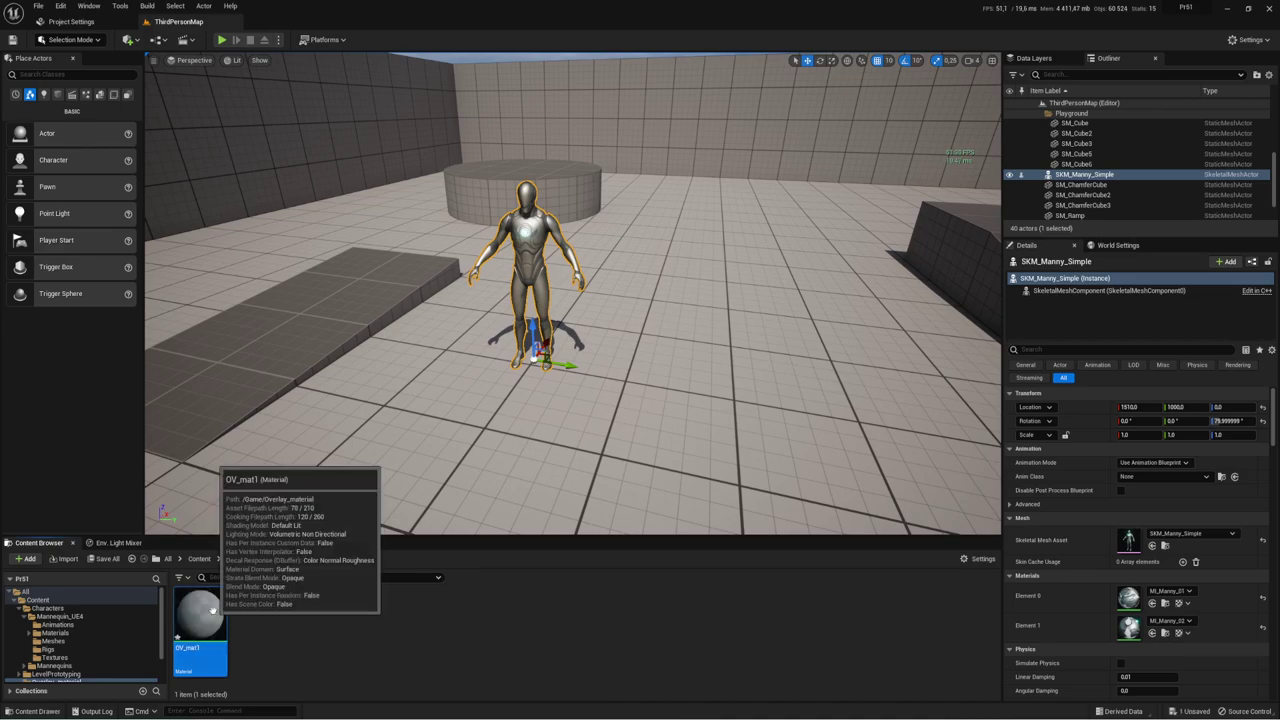
double_click(212, 610)
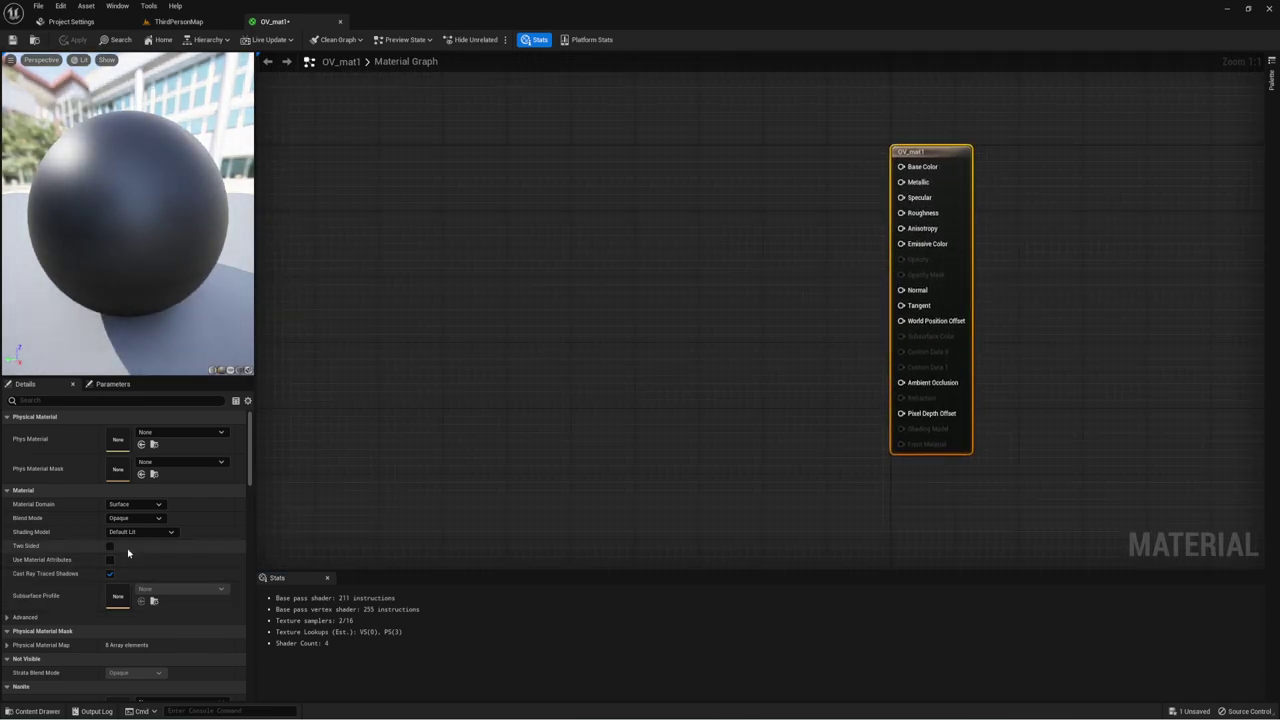
Step: Switch OV_mat1's Blend Mode from Opaque to Translucent and move the graph to make room
left_click(128, 520)
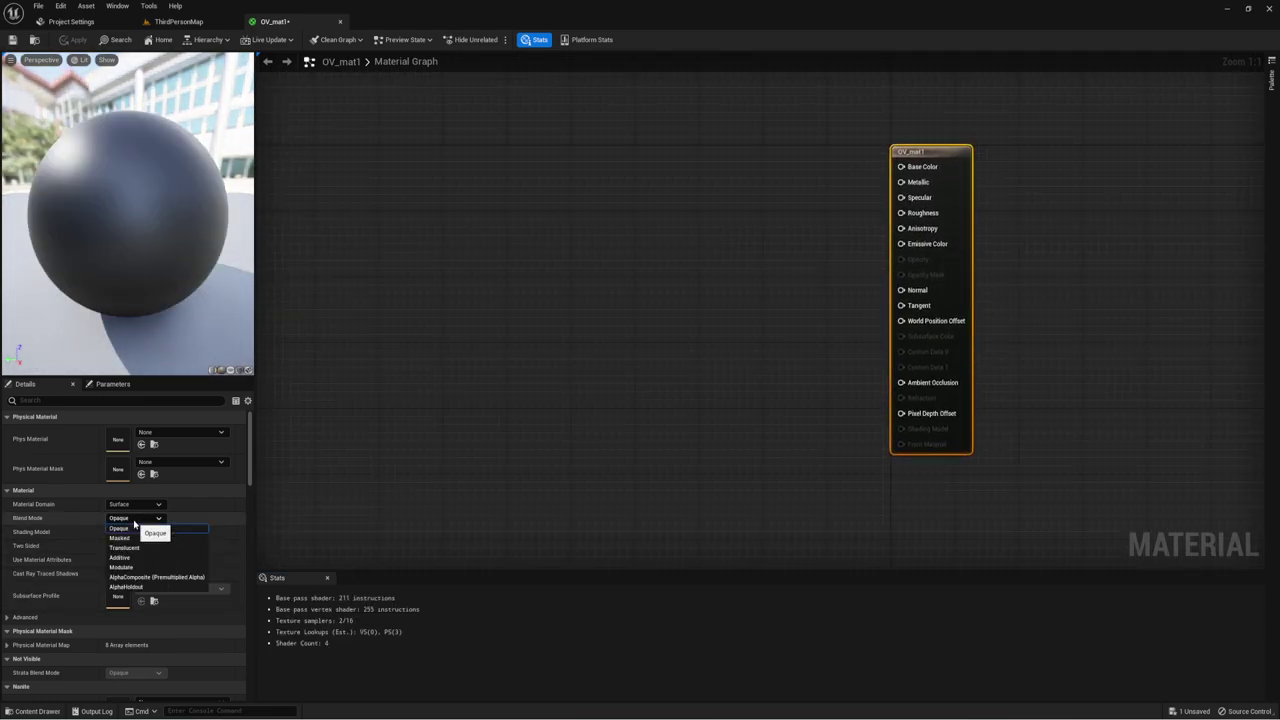
left_click(137, 548)
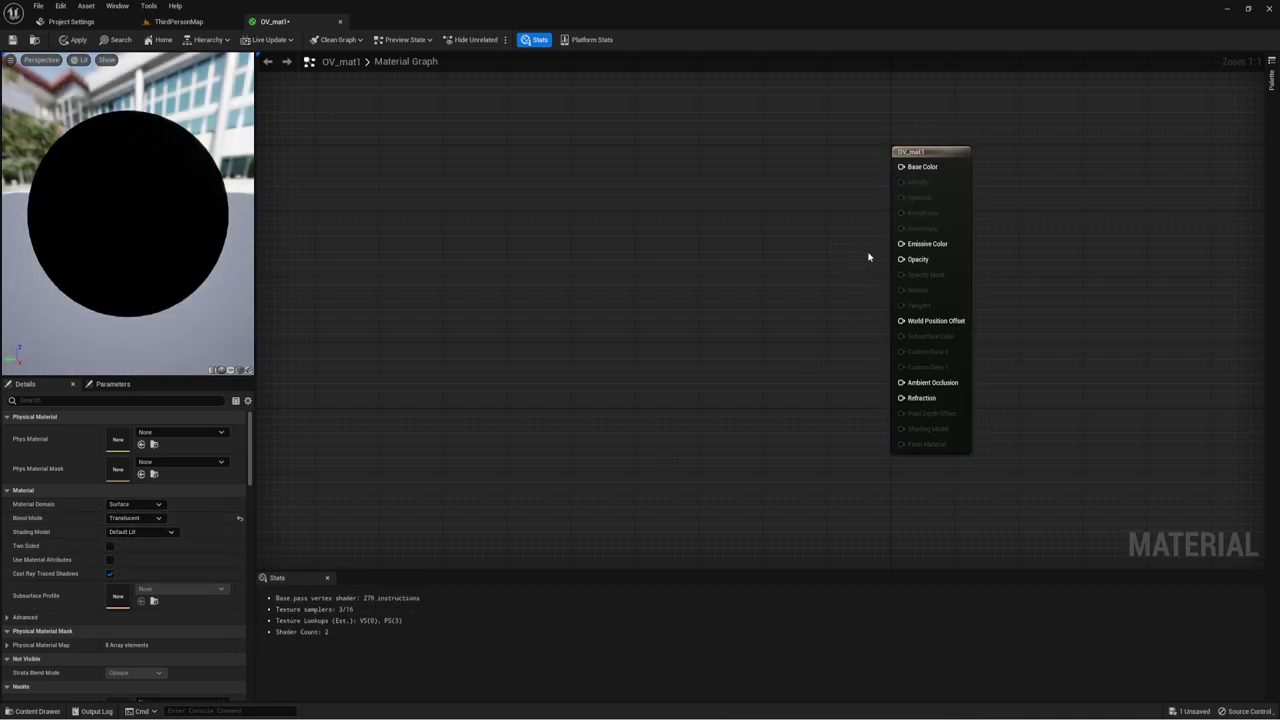
left_click_drag(866, 228, 999, 274)
right_click_drag(777, 286, 836, 297)
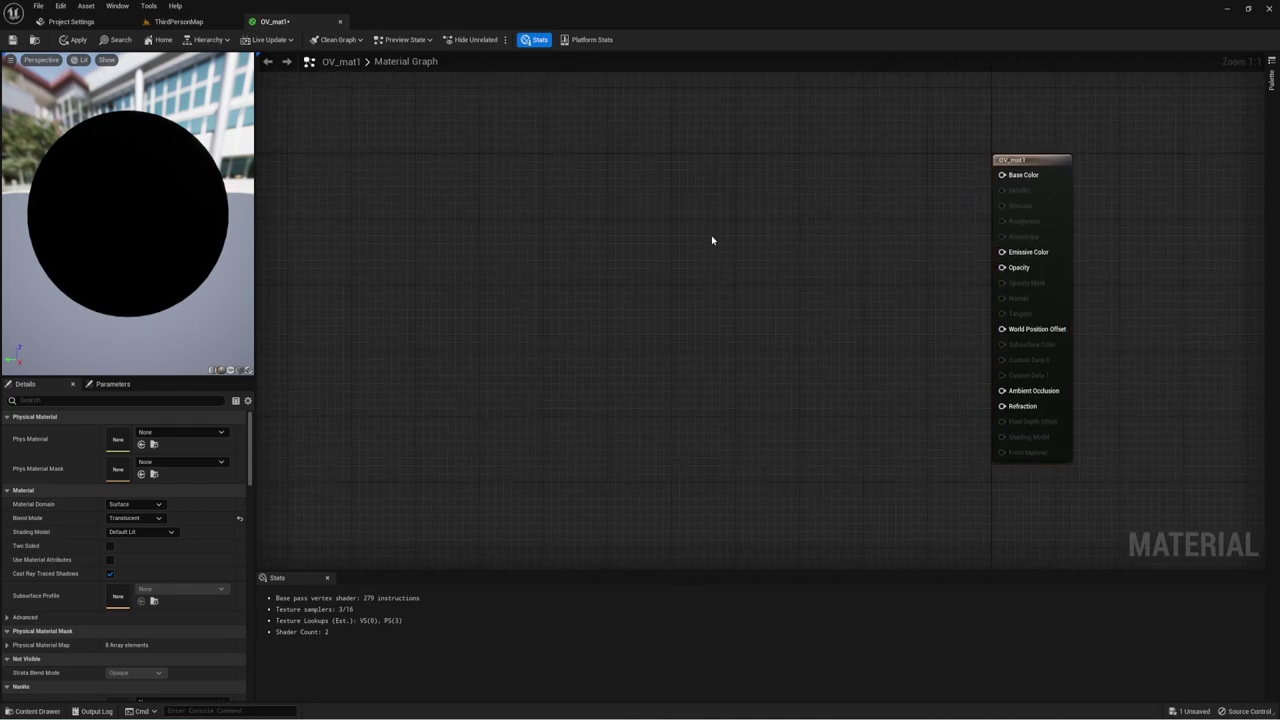
Step: Add a Constant3Vector node colored pinkish red (0.859, 0, 0.119)
left_click(650, 180)
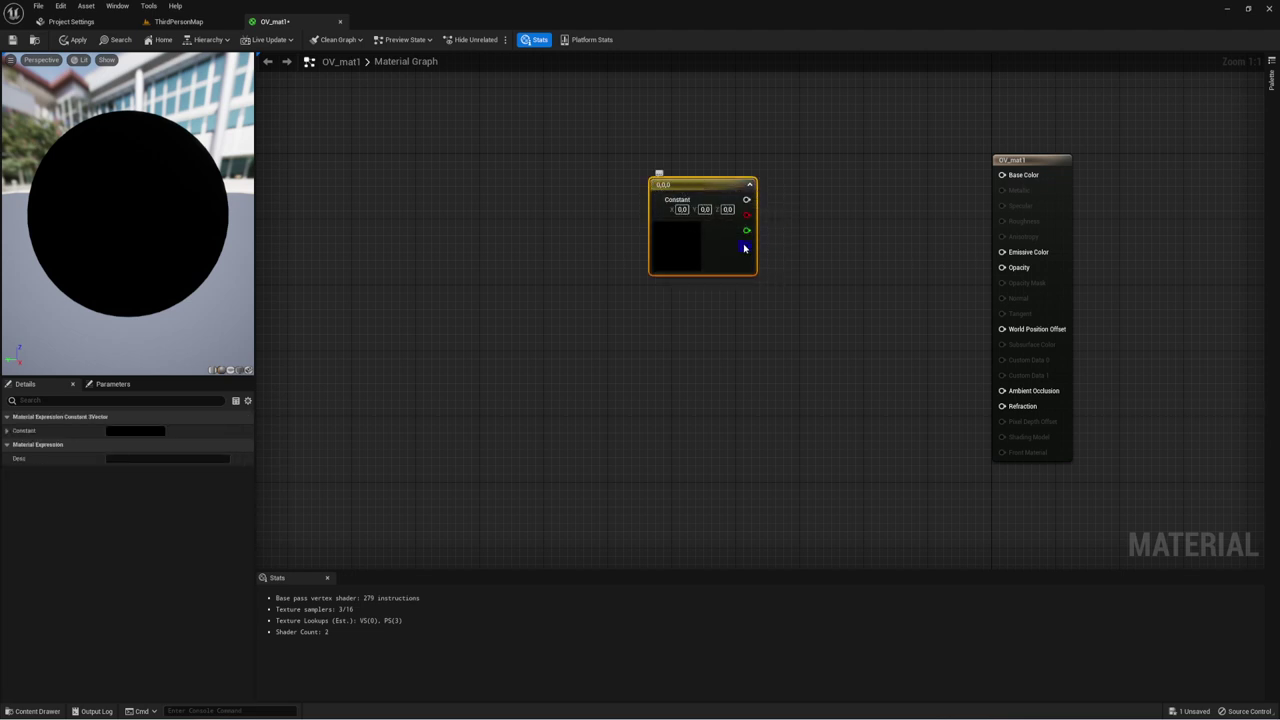
double_click(706, 240)
left_click(785, 288)
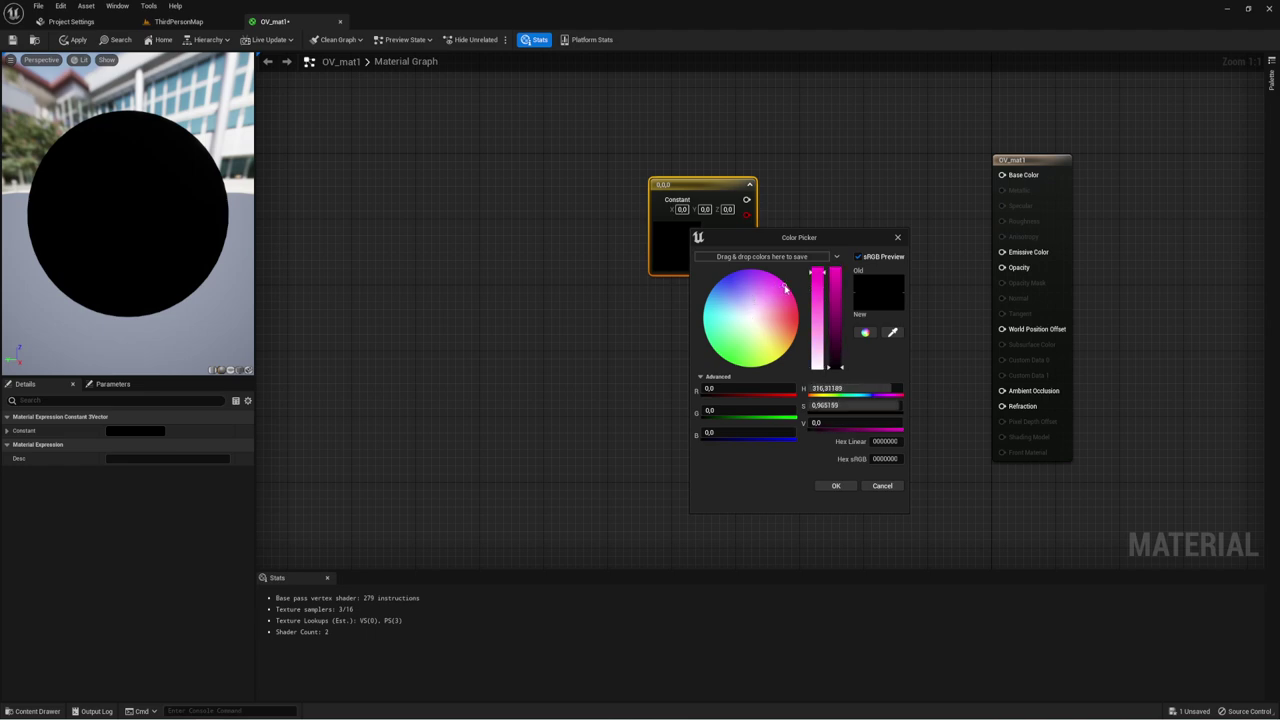
left_click_drag(835, 318, 835, 283)
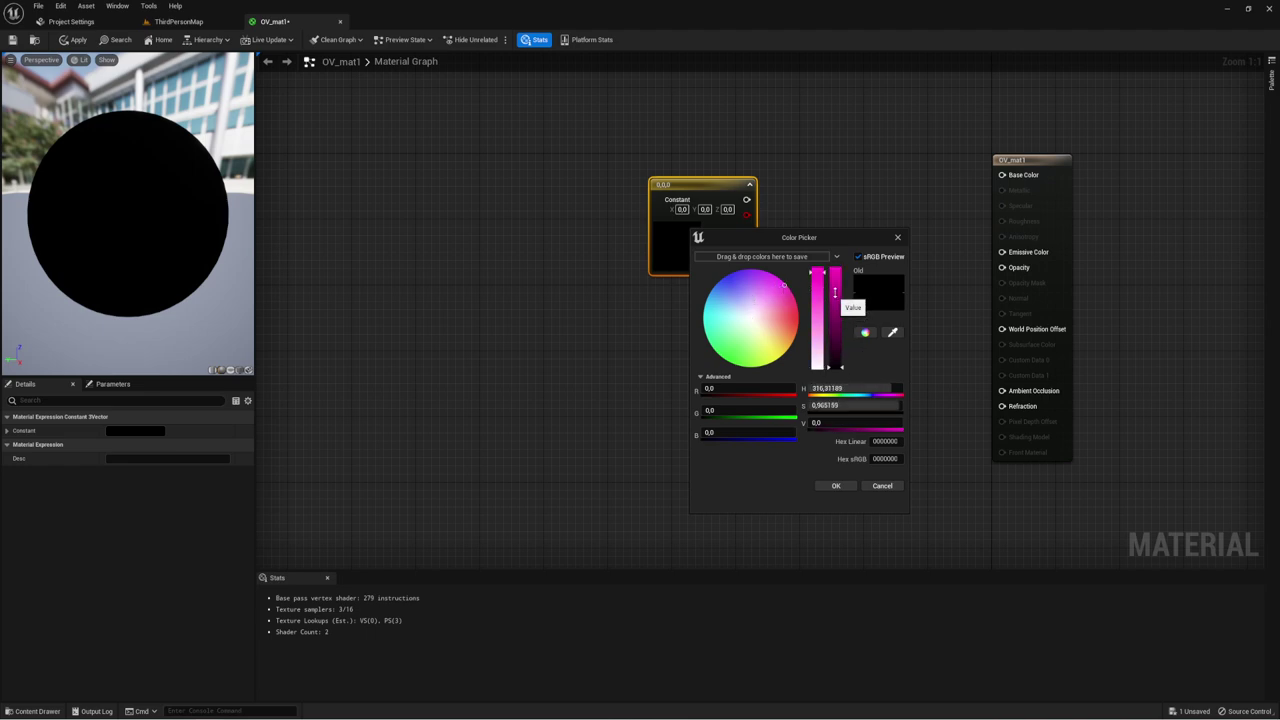
left_click(739, 284)
left_click_drag(739, 284, 737, 277)
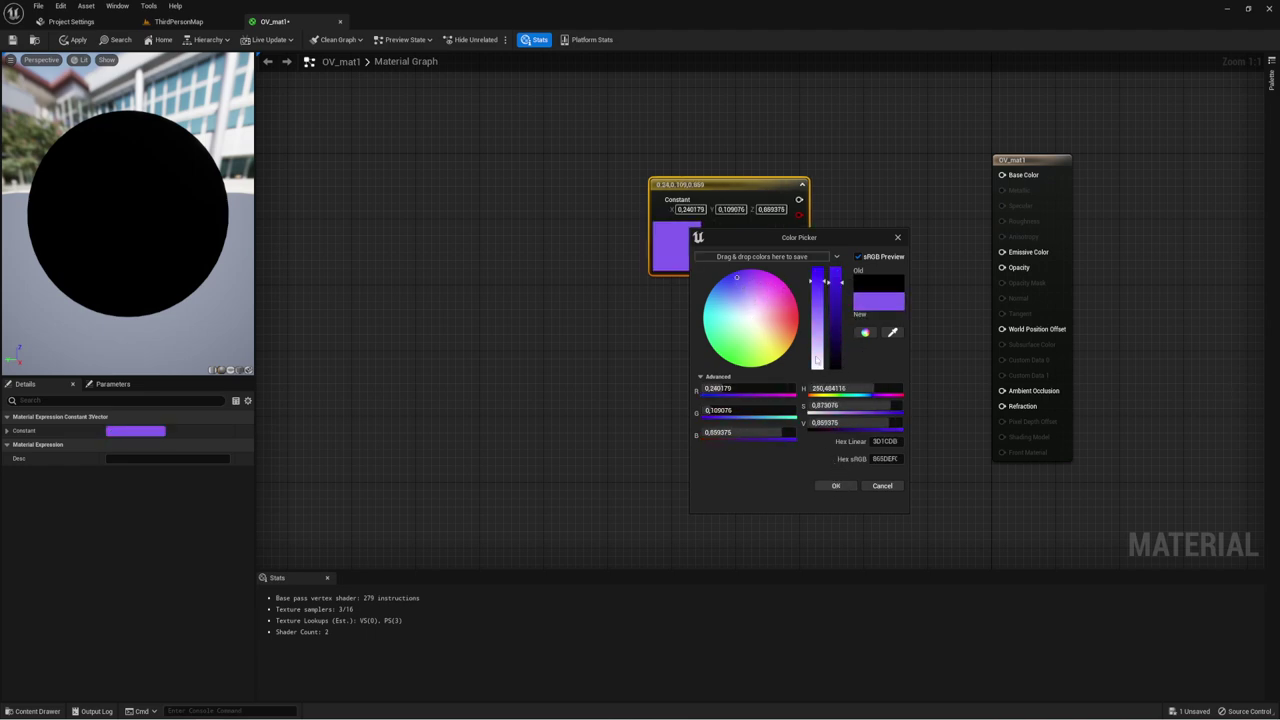
left_click_drag(782, 315, 798, 313)
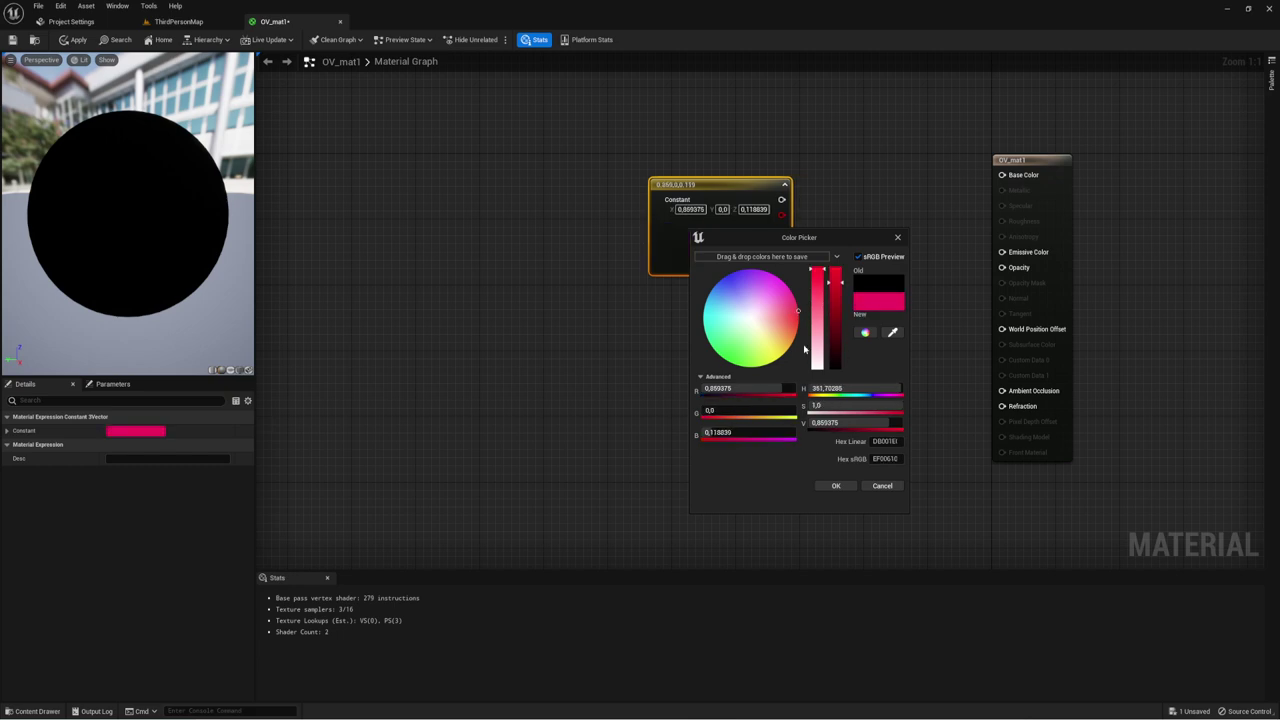
left_click(836, 485)
right_click(725, 185)
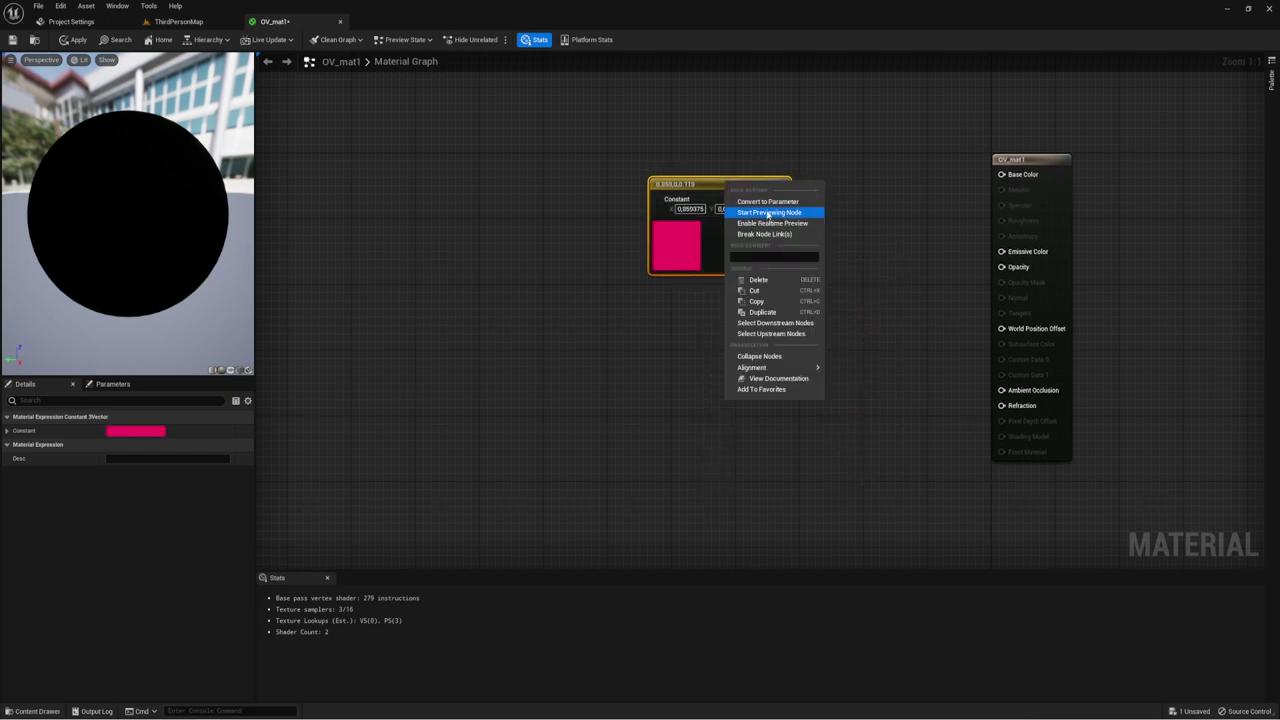
Step: Convert the constant into a vector parameter named 'color'
left_click(772, 204)
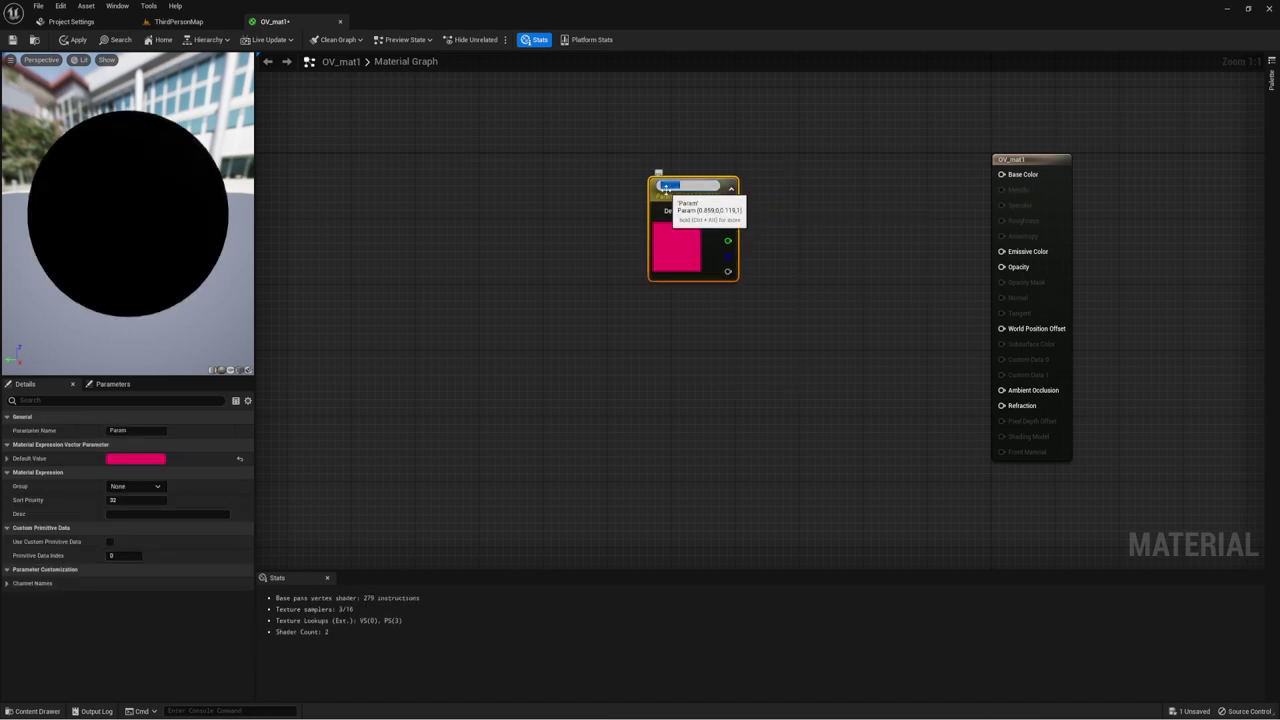
type("Co")
key("Return")
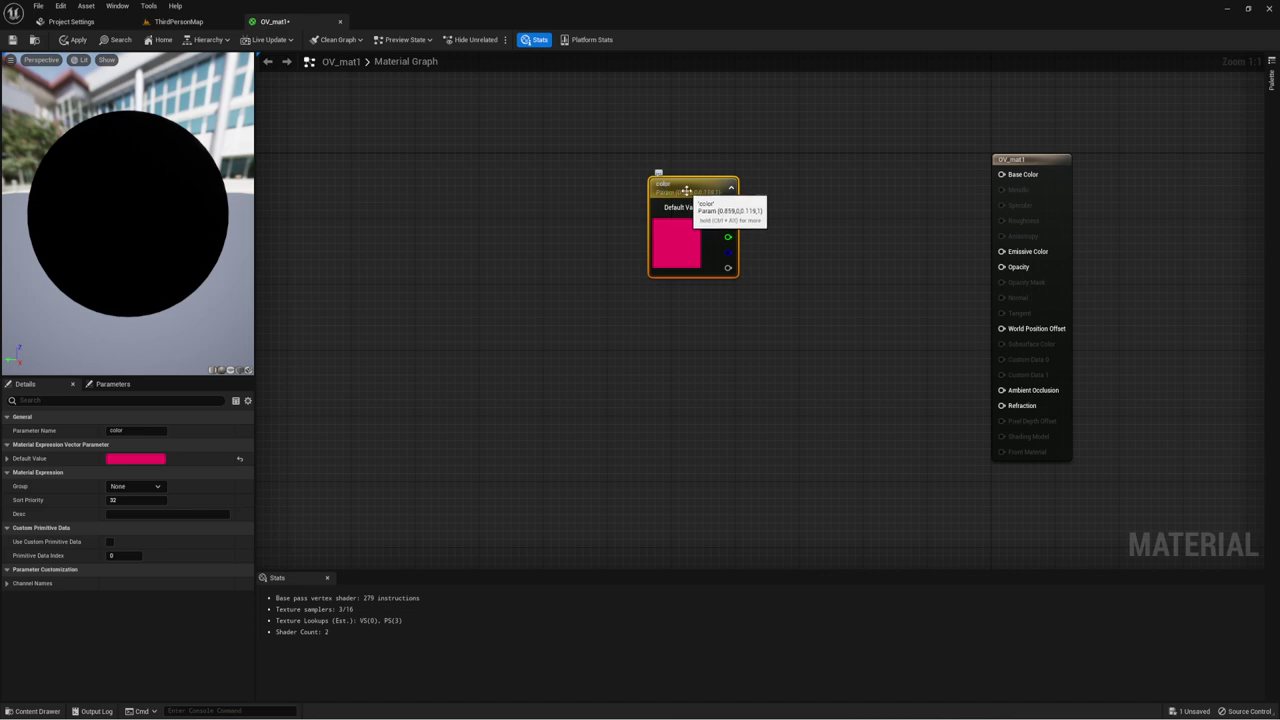
mouse_move(743, 334)
right_mouse_down()
mouse_move(827, 315)
mouse_move(751, 326)
mouse_move(711, 290)
right_mouse_up()
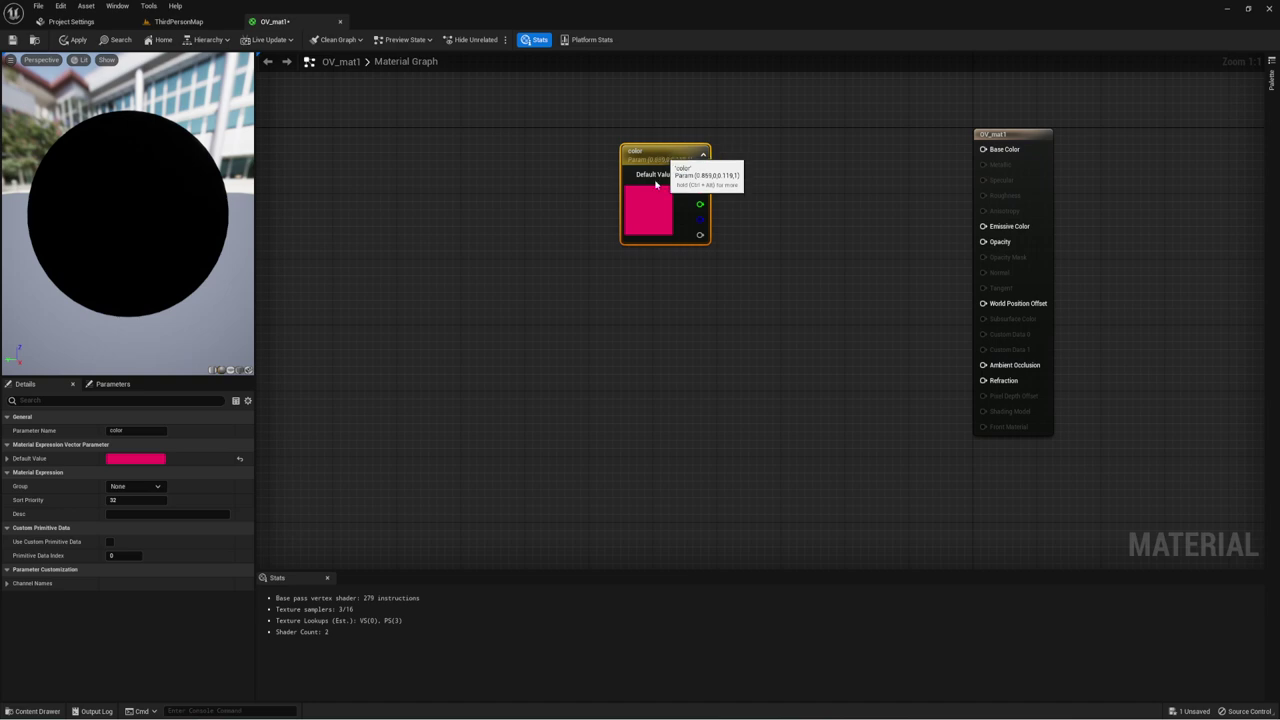
left_click(642, 280)
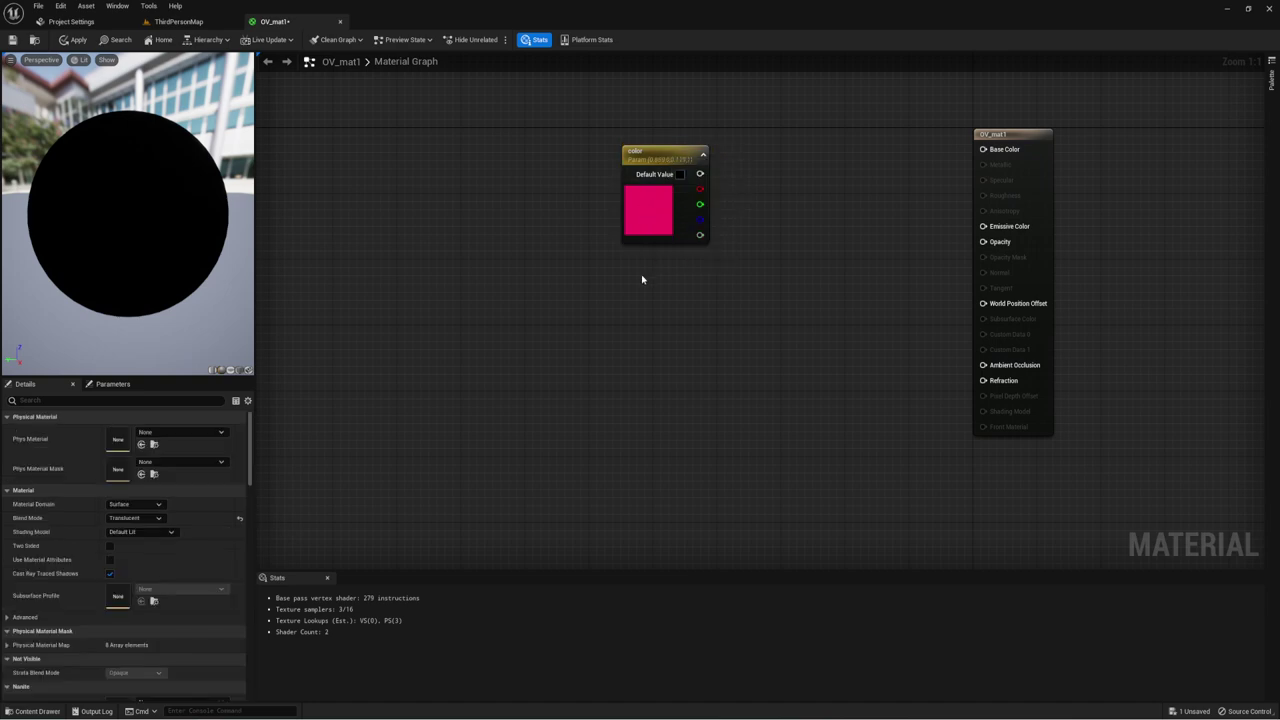
Step: Set the color parameter's default to bright magenta, after trying green first
left_click(680, 174)
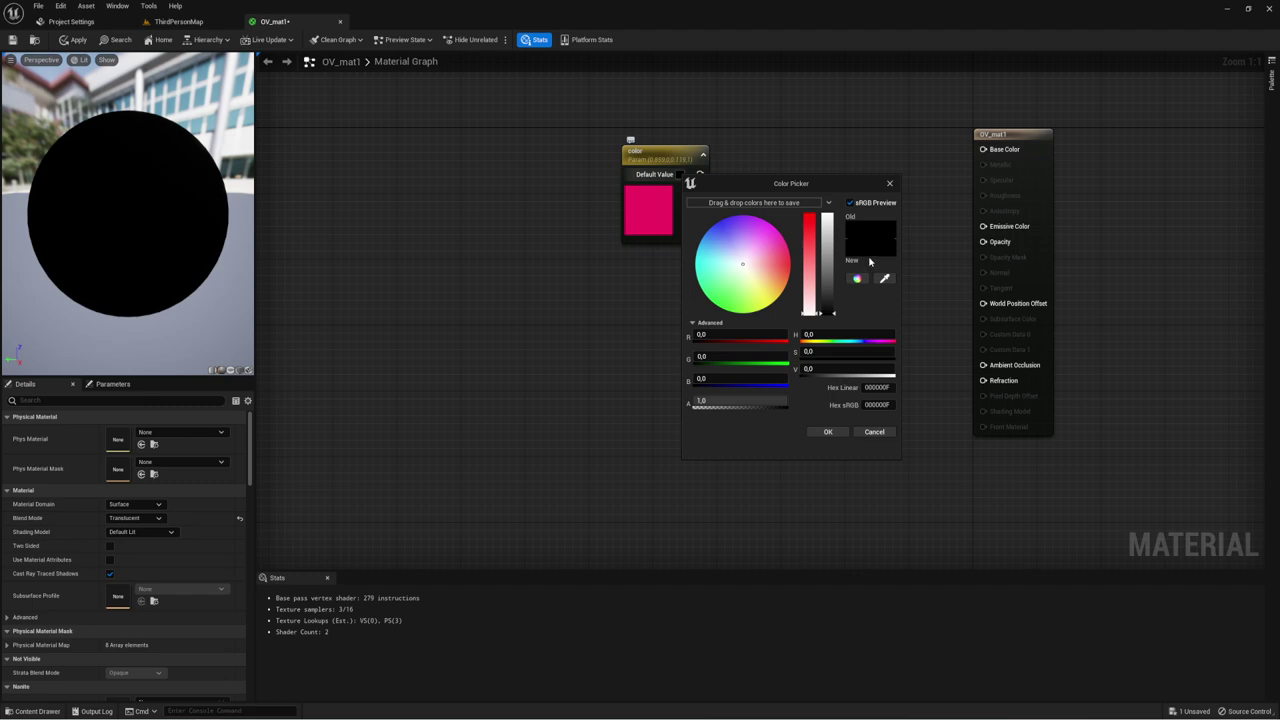
left_click_drag(760, 272, 726, 320)
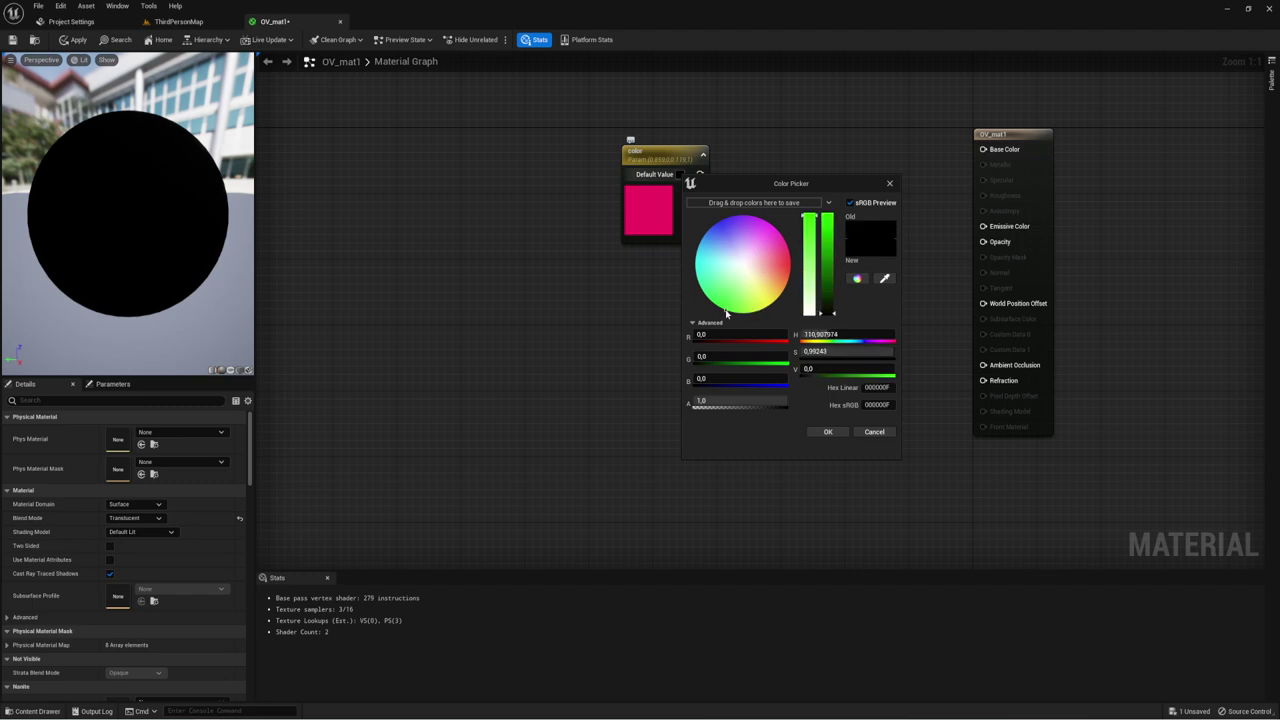
left_click(825, 236)
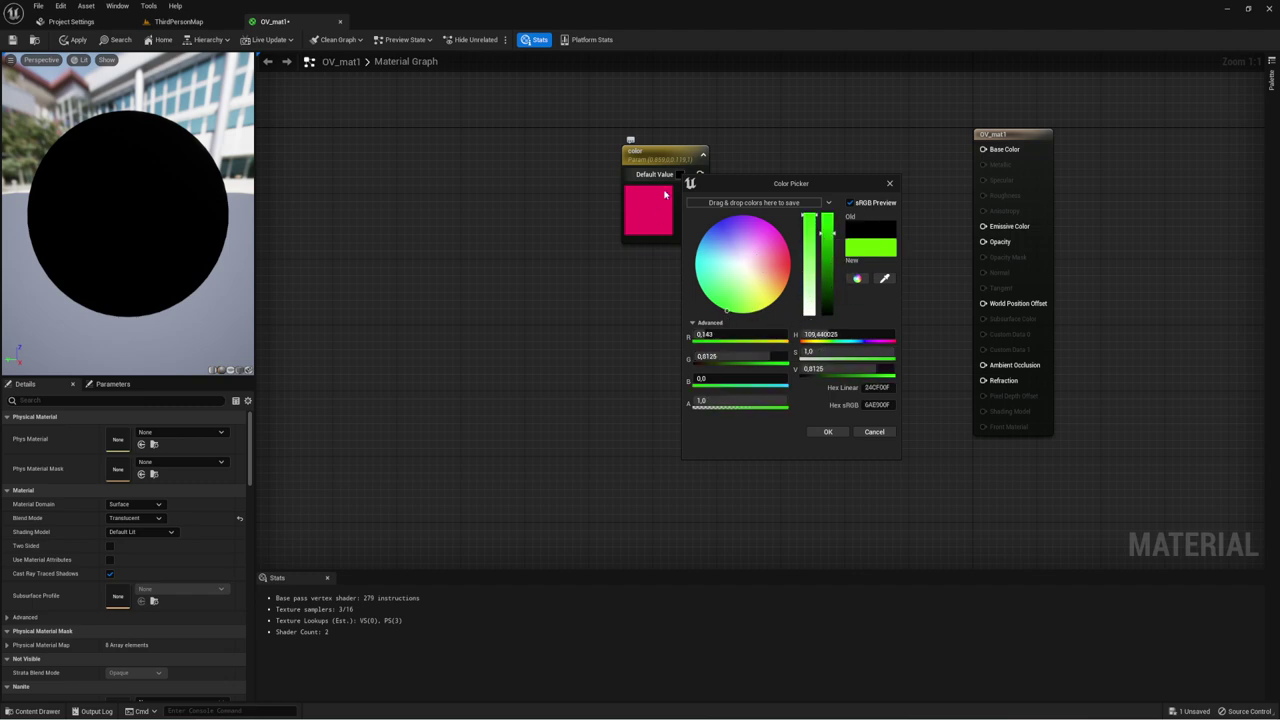
left_click(838, 432)
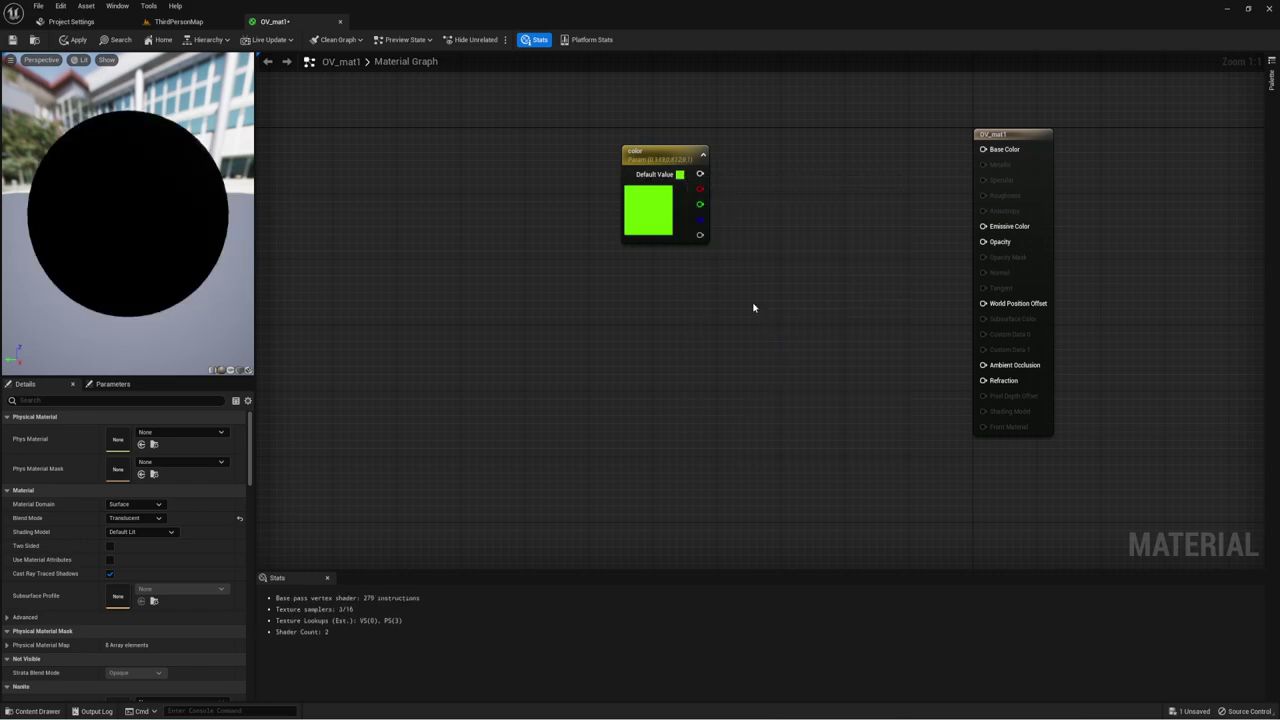
left_click(651, 203)
double_click(651, 203)
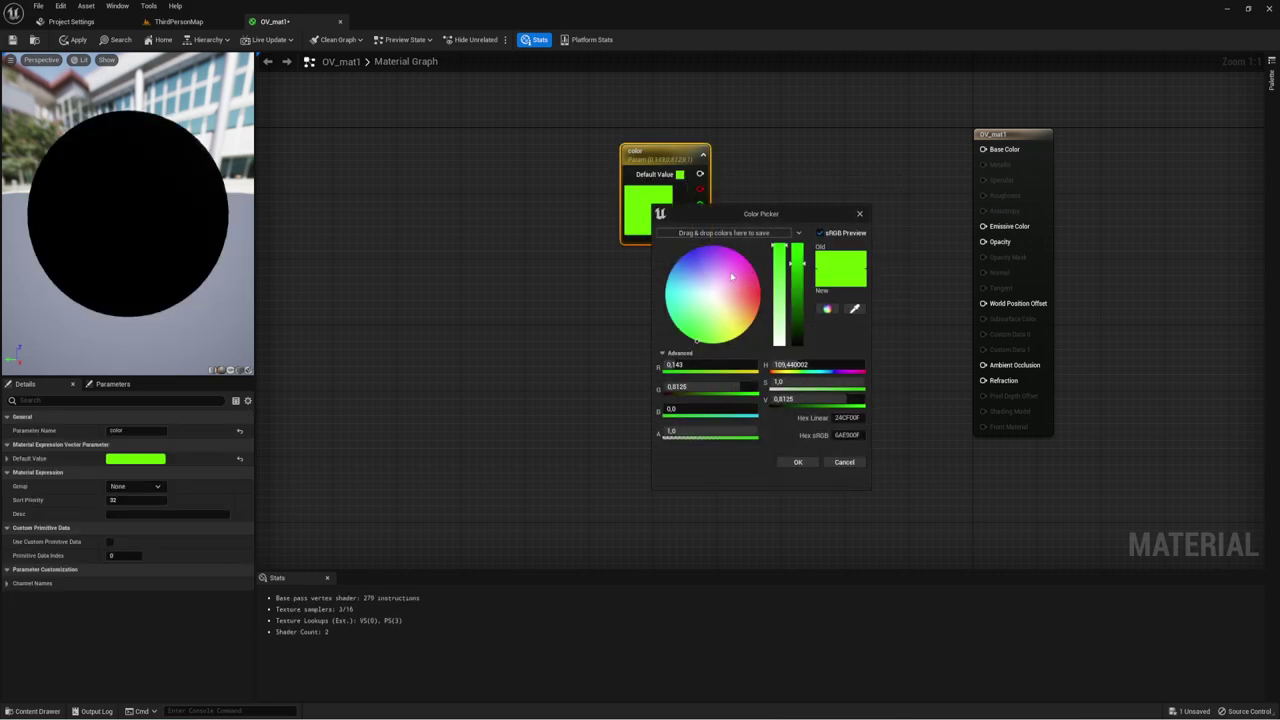
left_click_drag(732, 277, 755, 270)
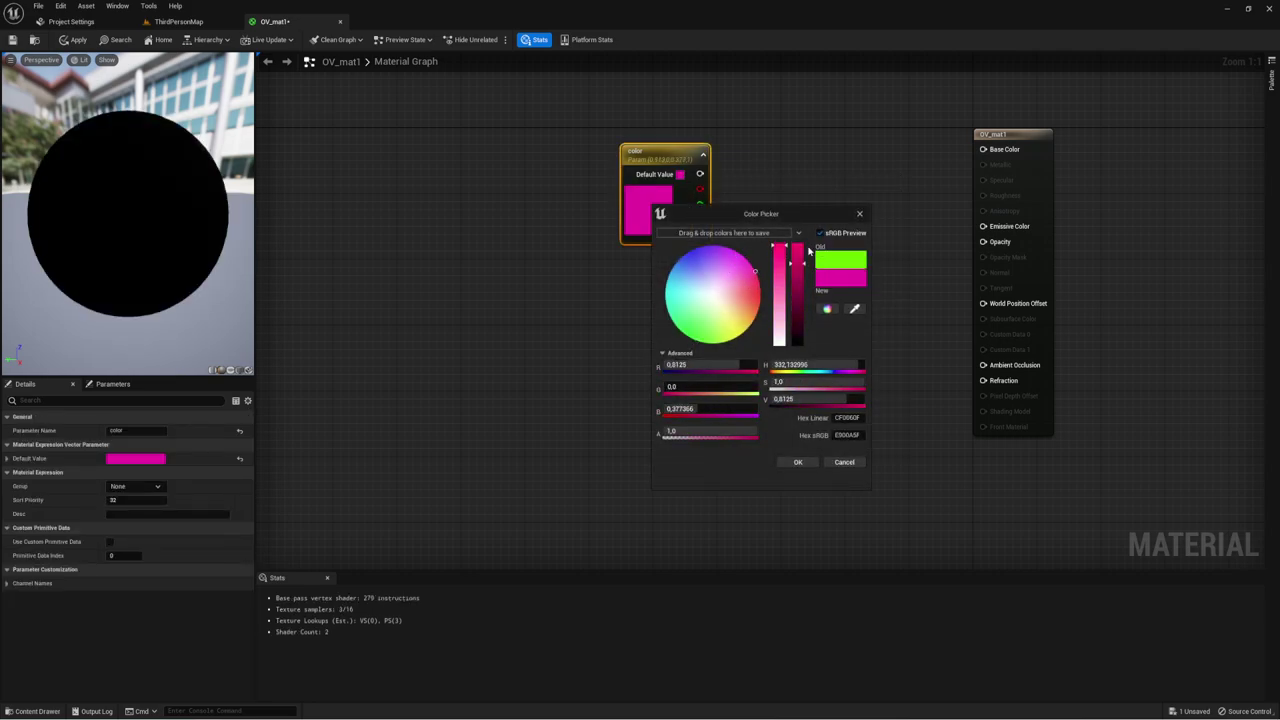
left_click(797, 461)
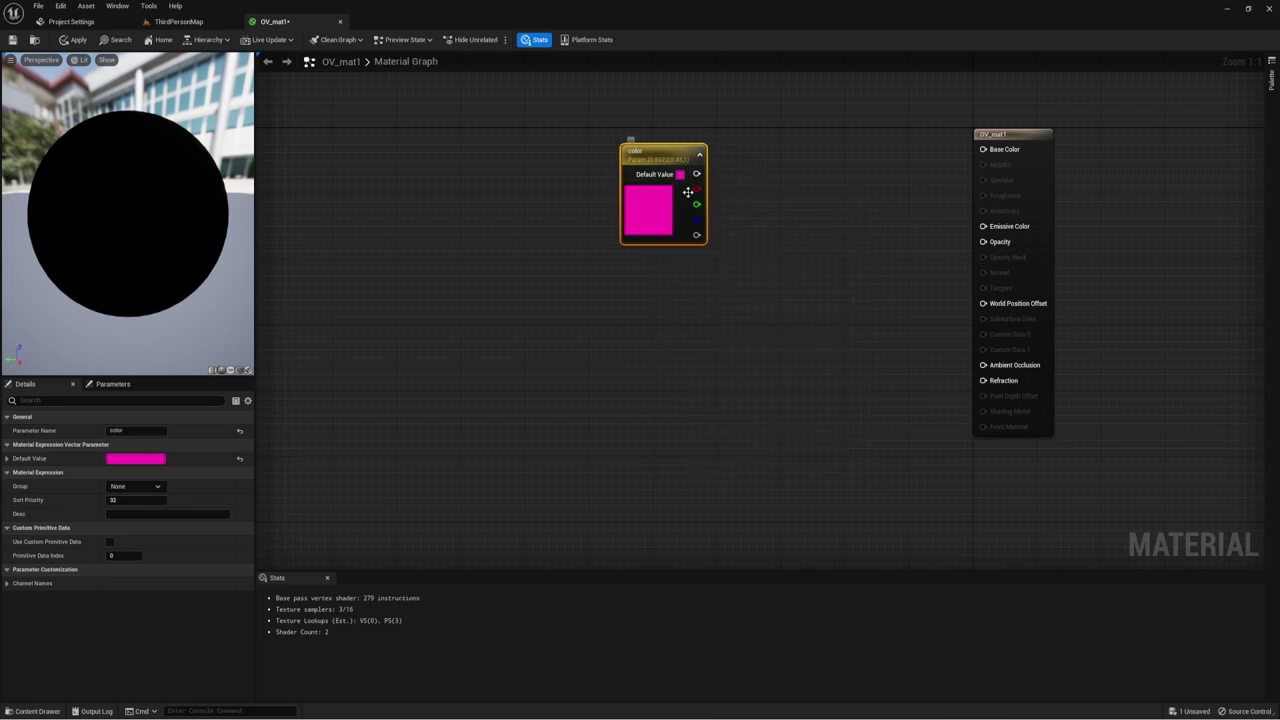
left_click_drag(621, 101, 714, 266)
right_click_drag(655, 301, 697, 286)
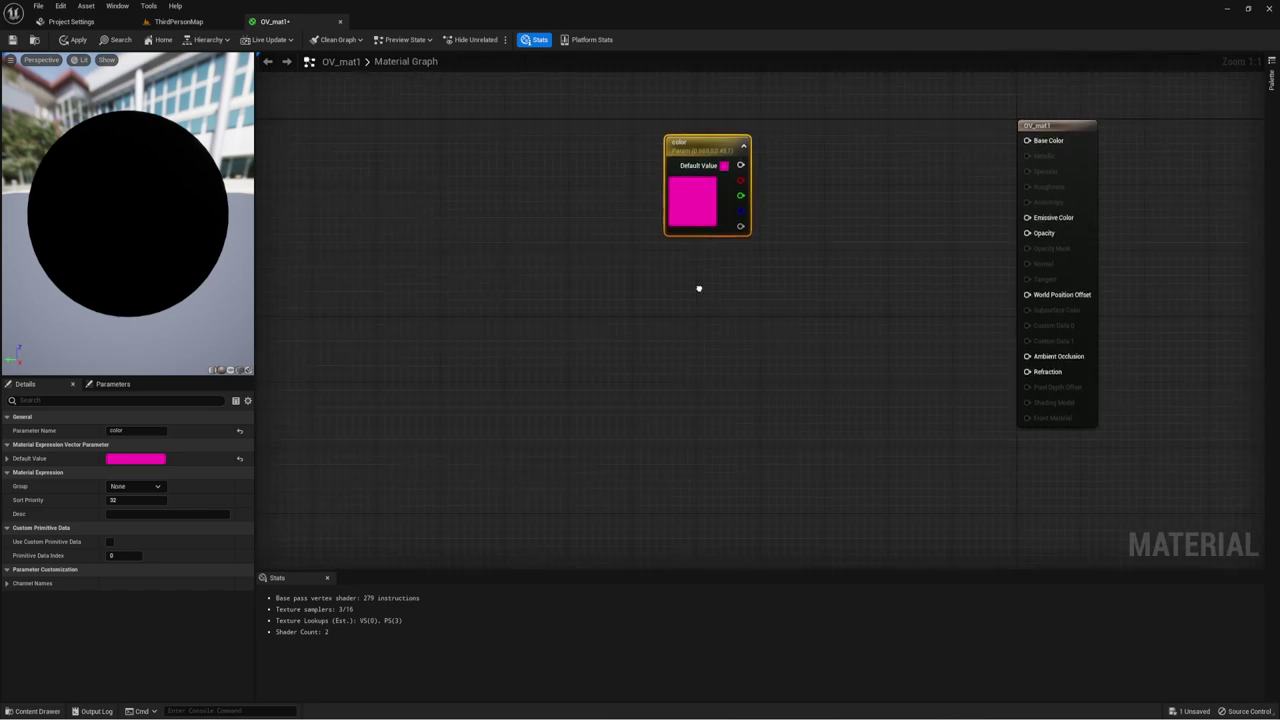
Step: Add a Fresnel node to the OV_mat1 graph
right_click(658, 340)
type("fra")
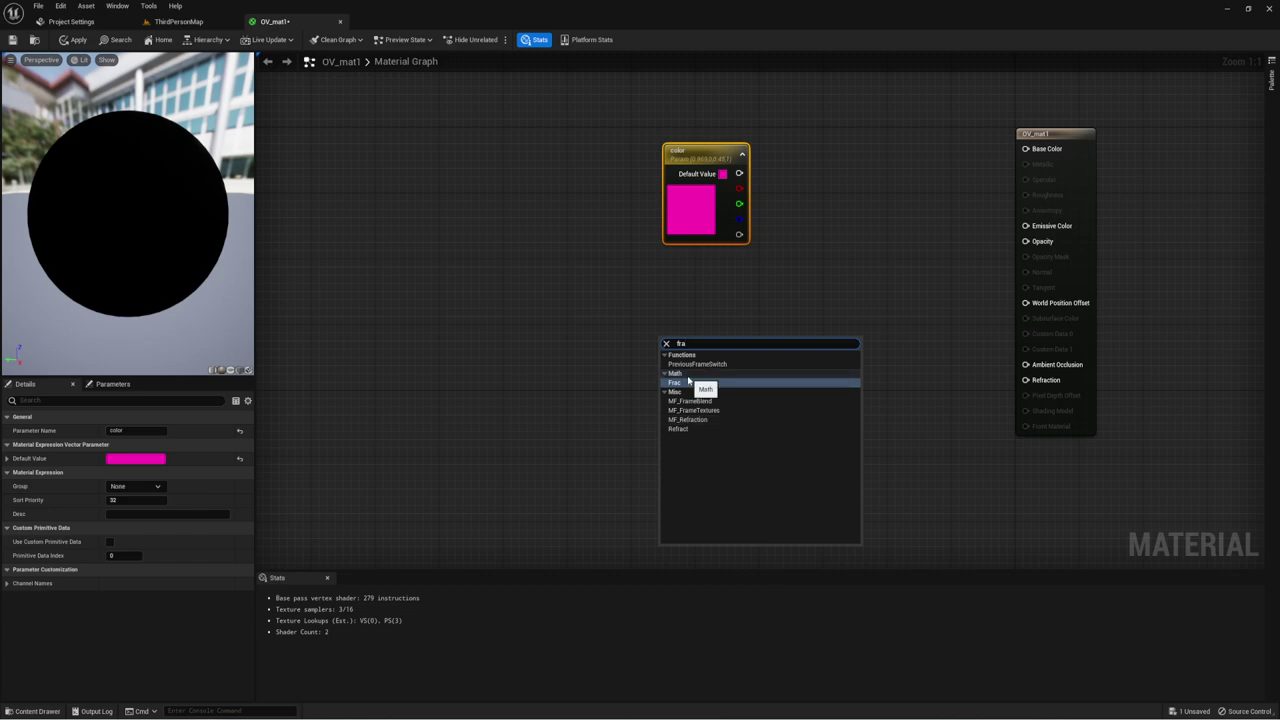
key("BackSpace")
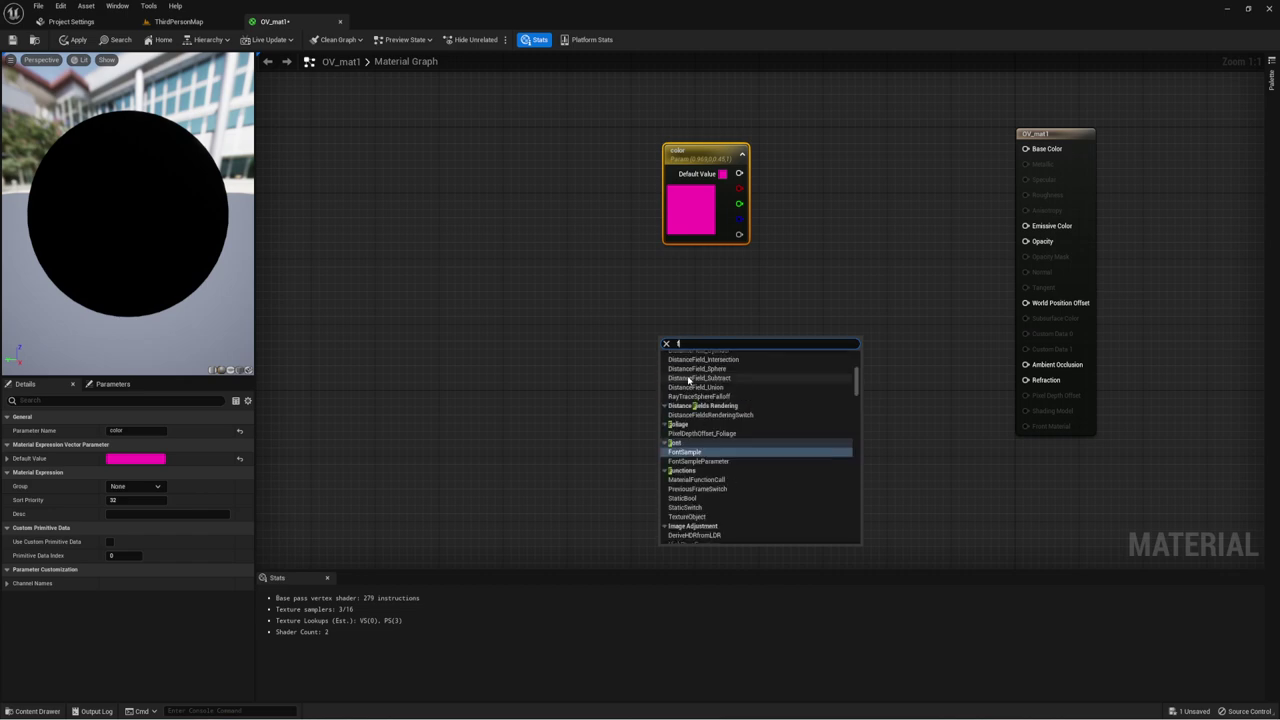
type("res")
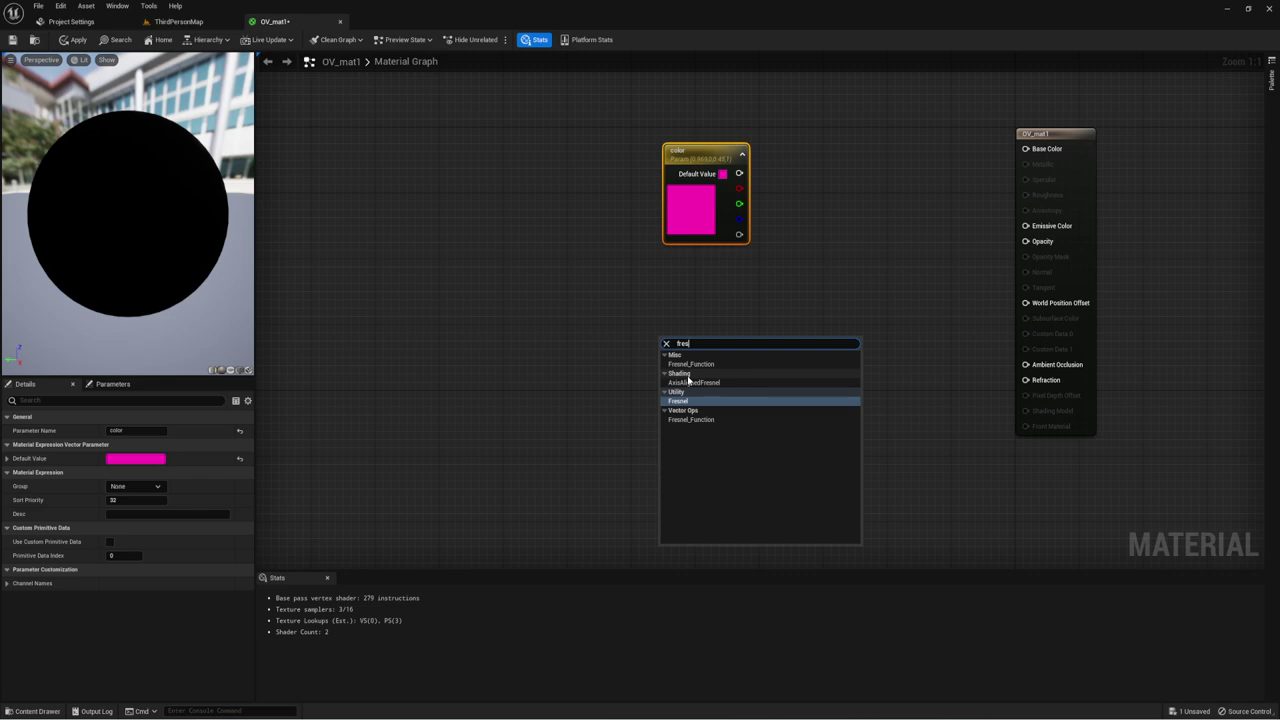
left_click(676, 400)
left_click_drag(701, 345, 664, 316)
left_click(826, 284)
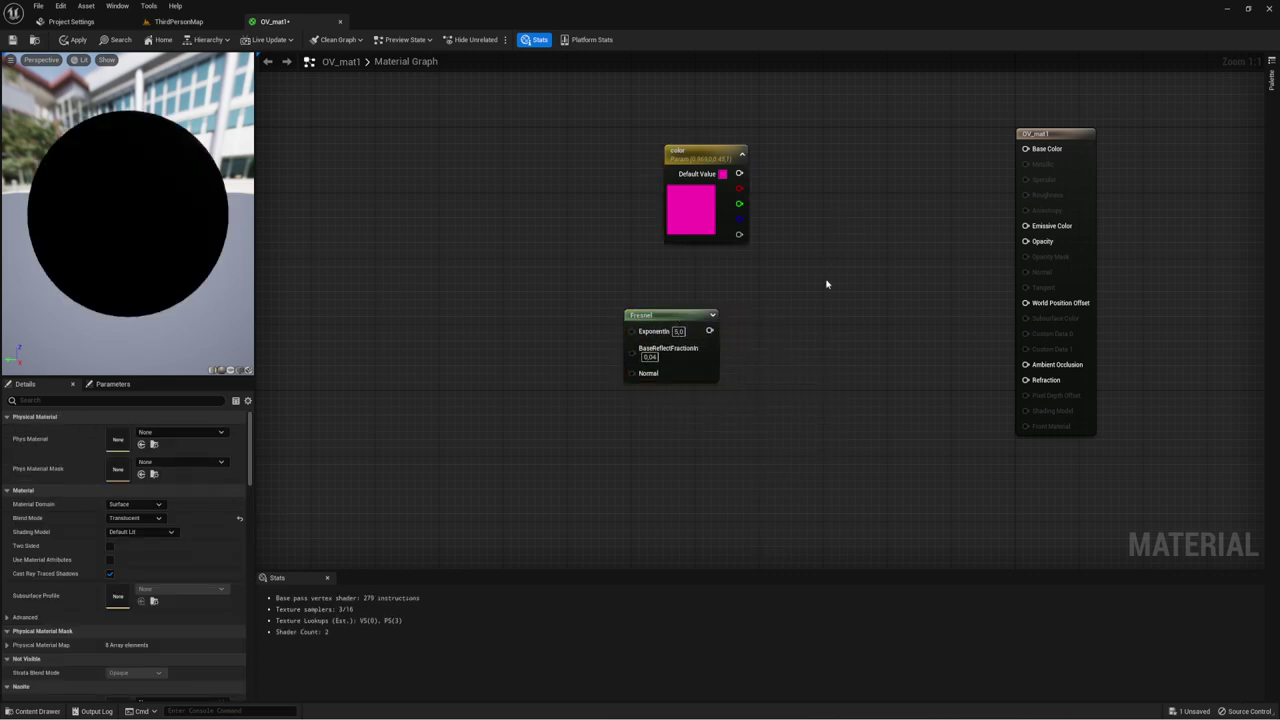
Step: Multiply color by Fresnel and wire the result into Emissive Color and Opacity
left_click(858, 237)
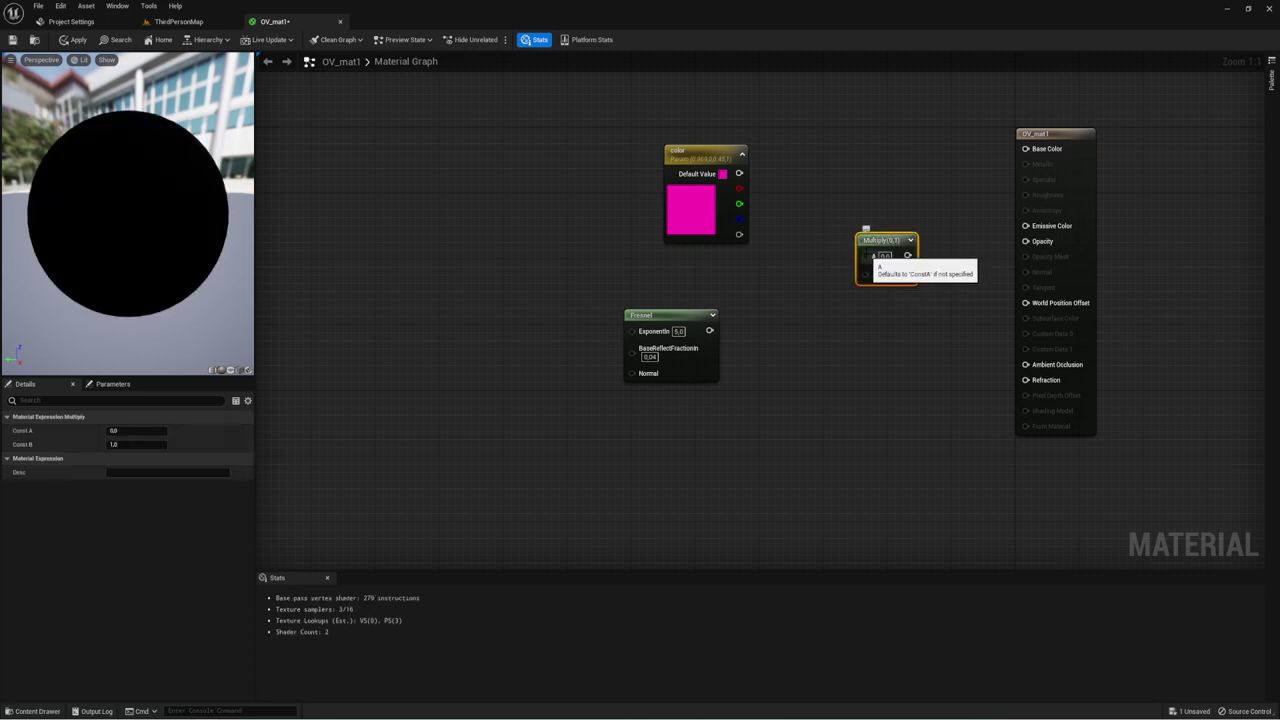
left_click_drag(863, 256, 737, 174)
mouse_move(709, 330)
left_mouse_down()
mouse_move(870, 283)
mouse_move(866, 271)
mouse_move(1043, 228)
left_mouse_up()
left_click_drag(894, 254, 1040, 241)
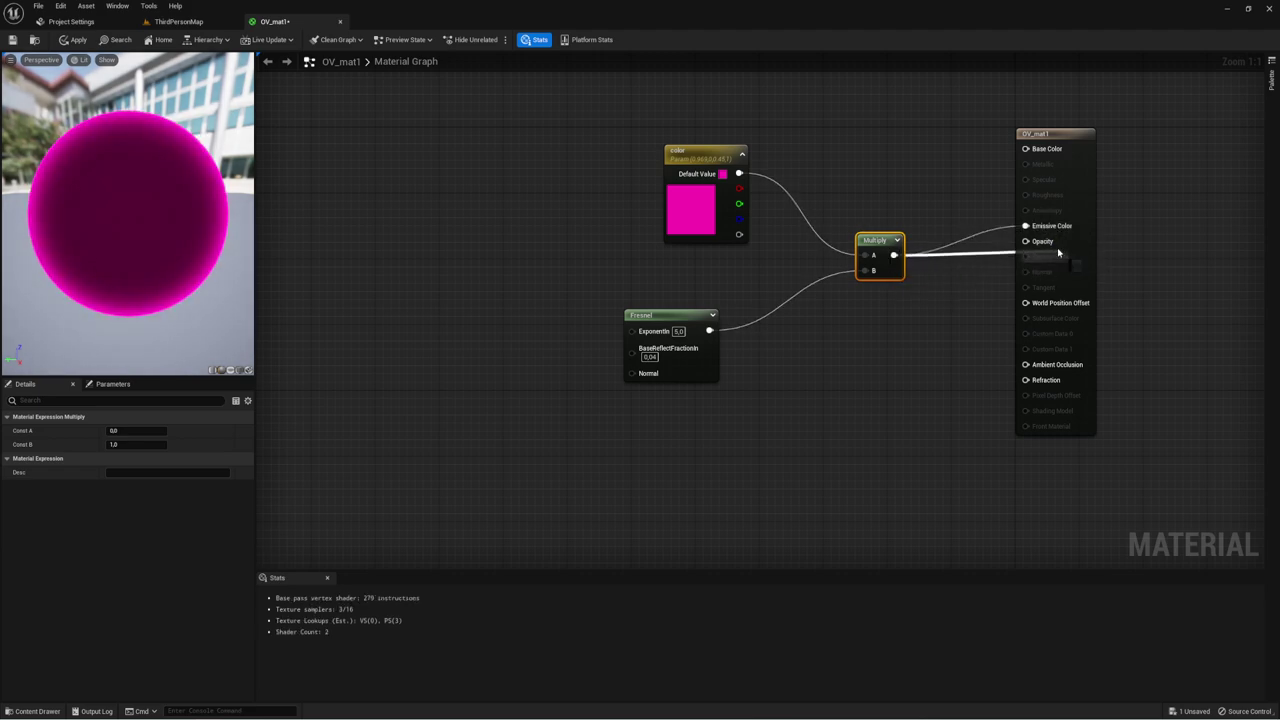
right_click_drag(738, 358, 800, 353)
mouse_move(707, 320)
left_mouse_down()
mouse_move(762, 312)
mouse_move(686, 329)
left_mouse_up()
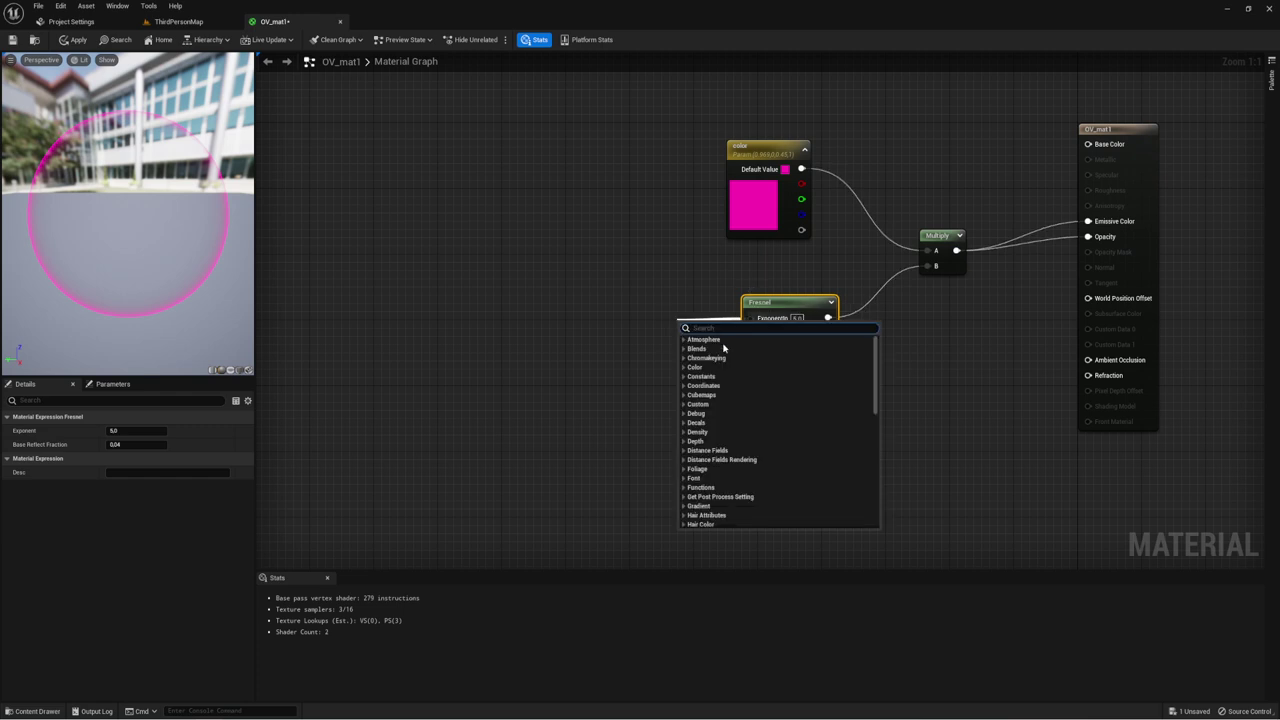
Step: Promote the Fresnel's exponent and base reflect fraction to parameters ExponentIn and BaseReflectFractionIn
left_click(772, 304)
right_click(760, 319)
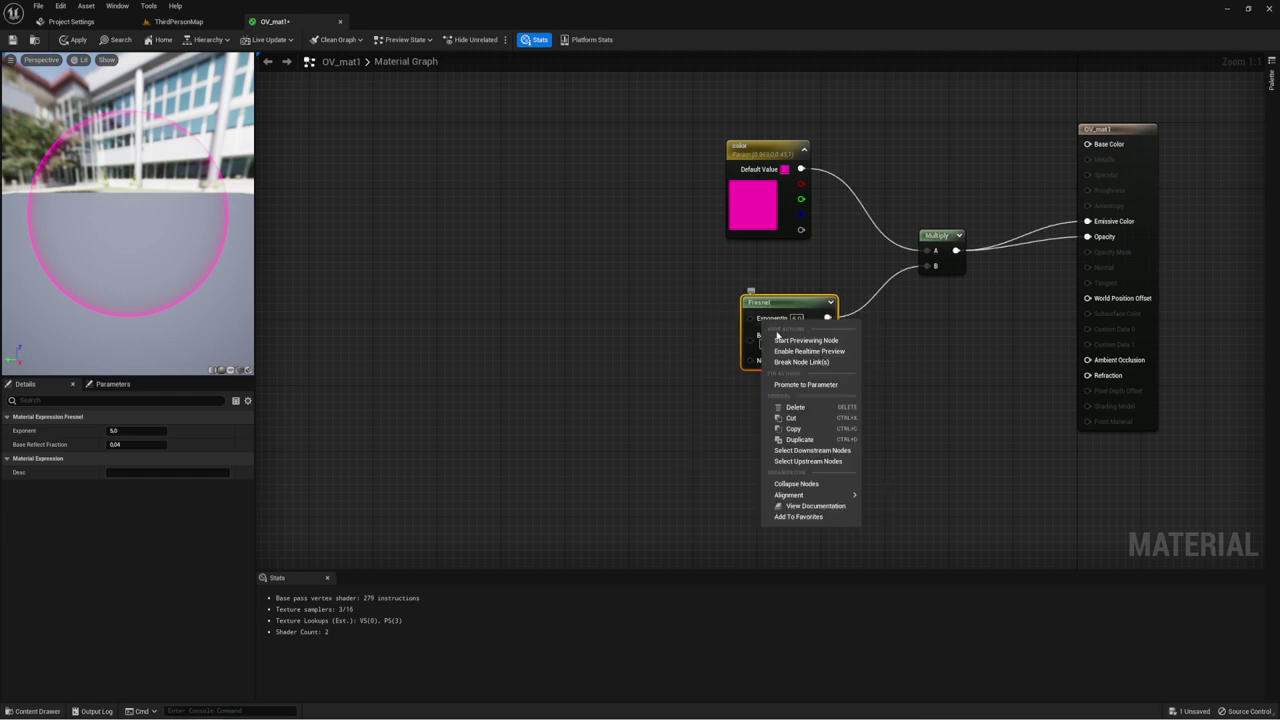
left_click(803, 386)
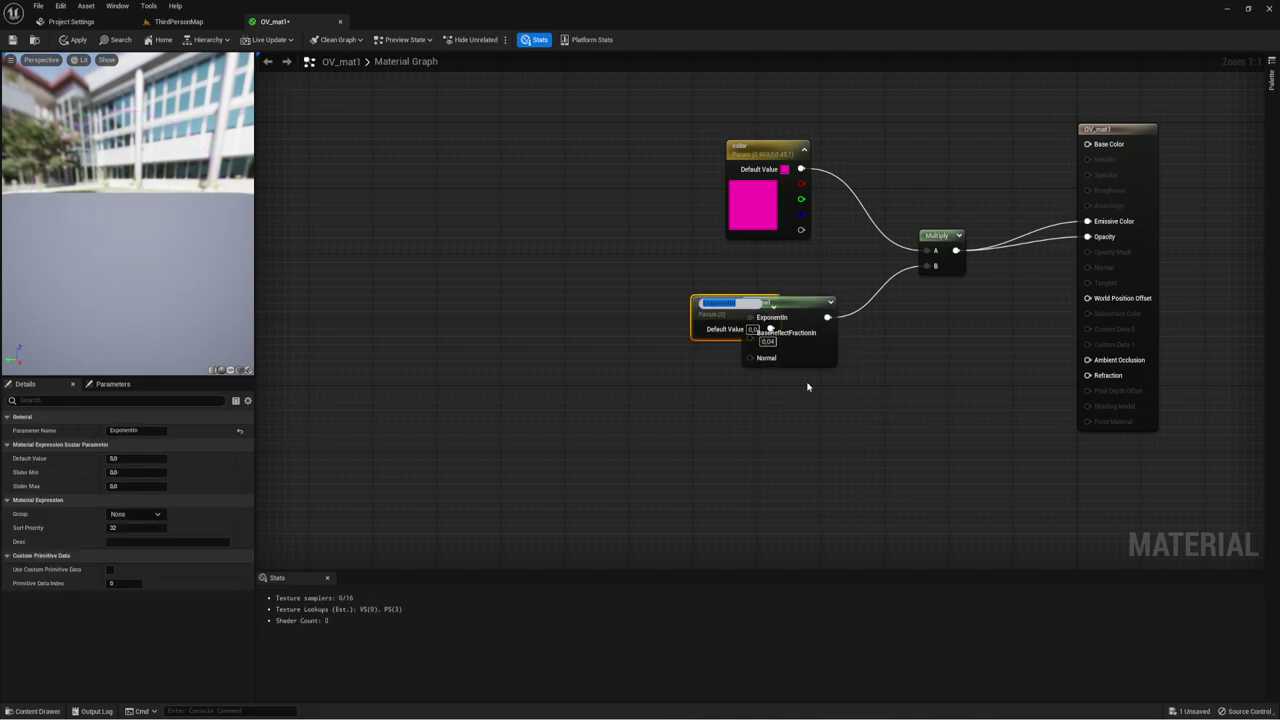
key("Return")
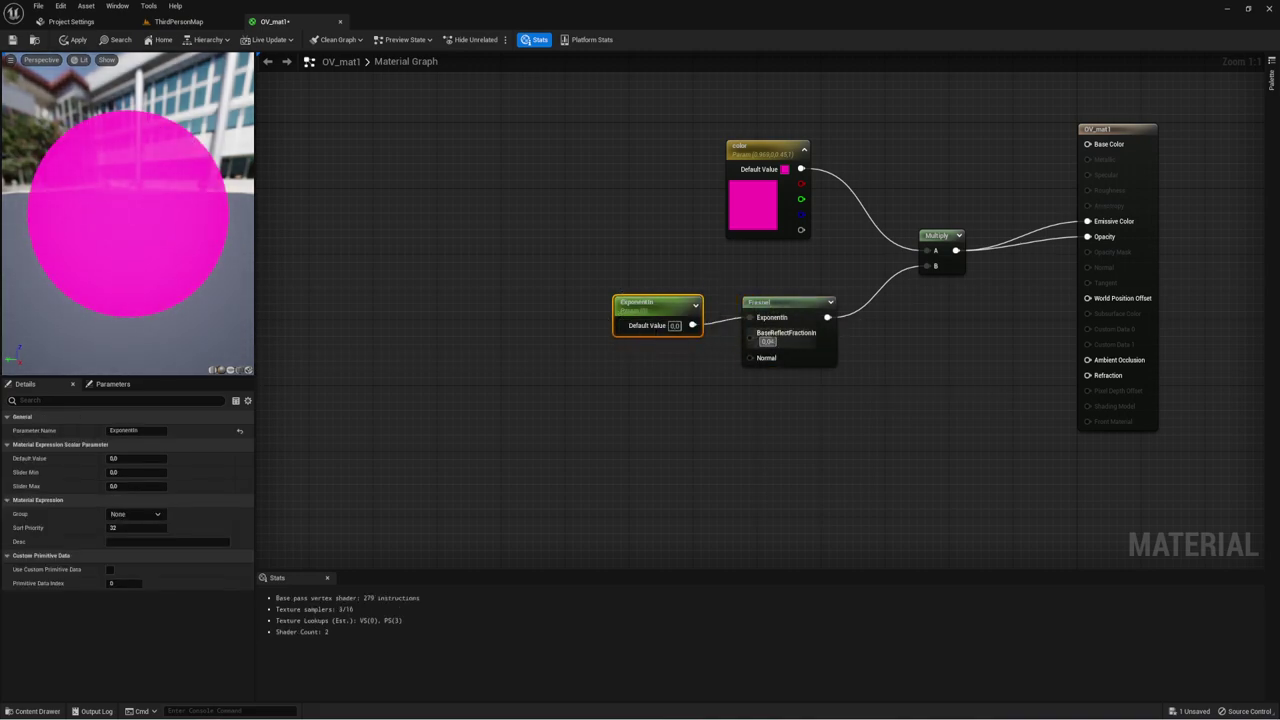
right_click(749, 340)
left_click(793, 406)
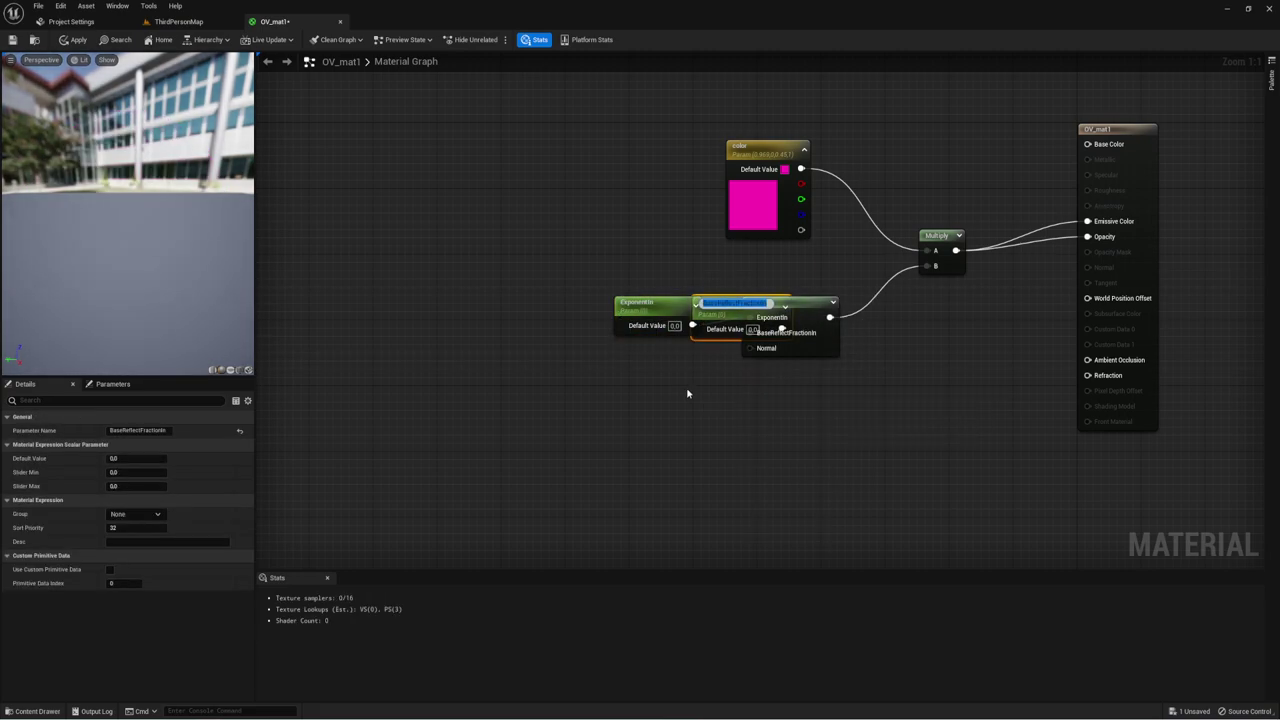
mouse_move(747, 318)
left_mouse_down()
mouse_move(612, 406)
mouse_move(652, 372)
left_mouse_up()
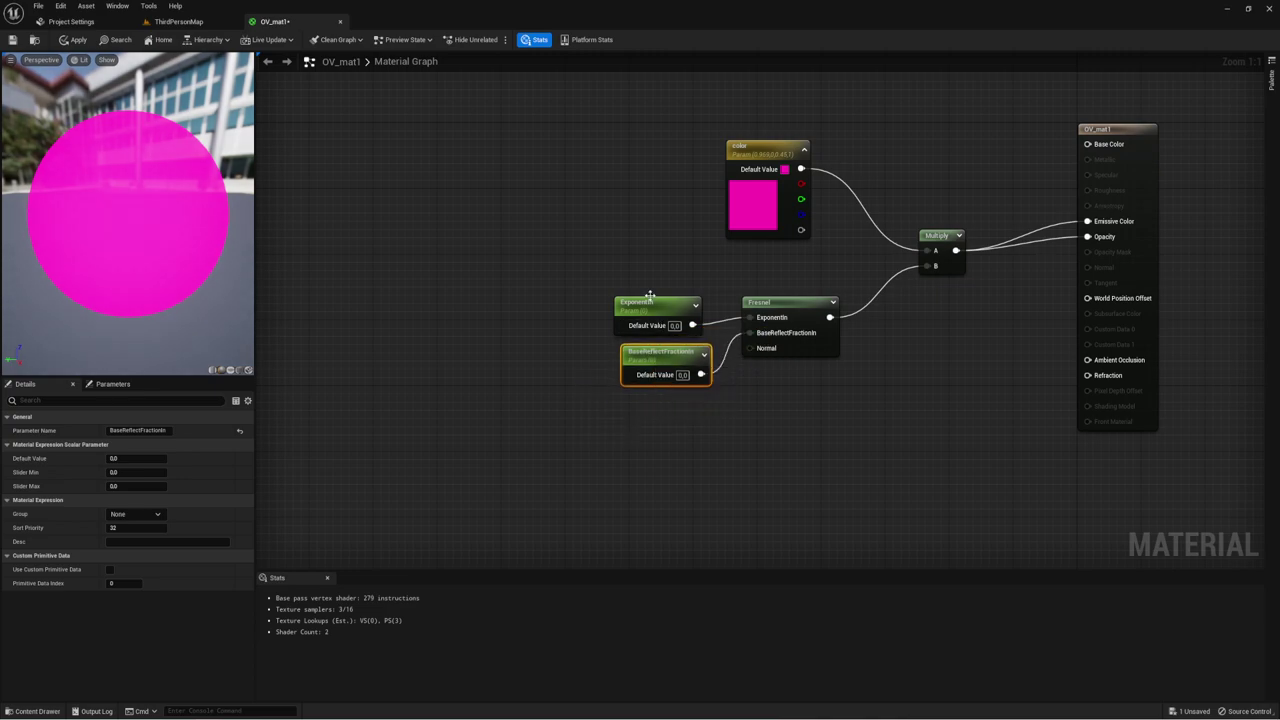
Step: Set ExponentIn to 5 and BaseReflectFractionIn to 0.00001, then apply the material
left_click(683, 375)
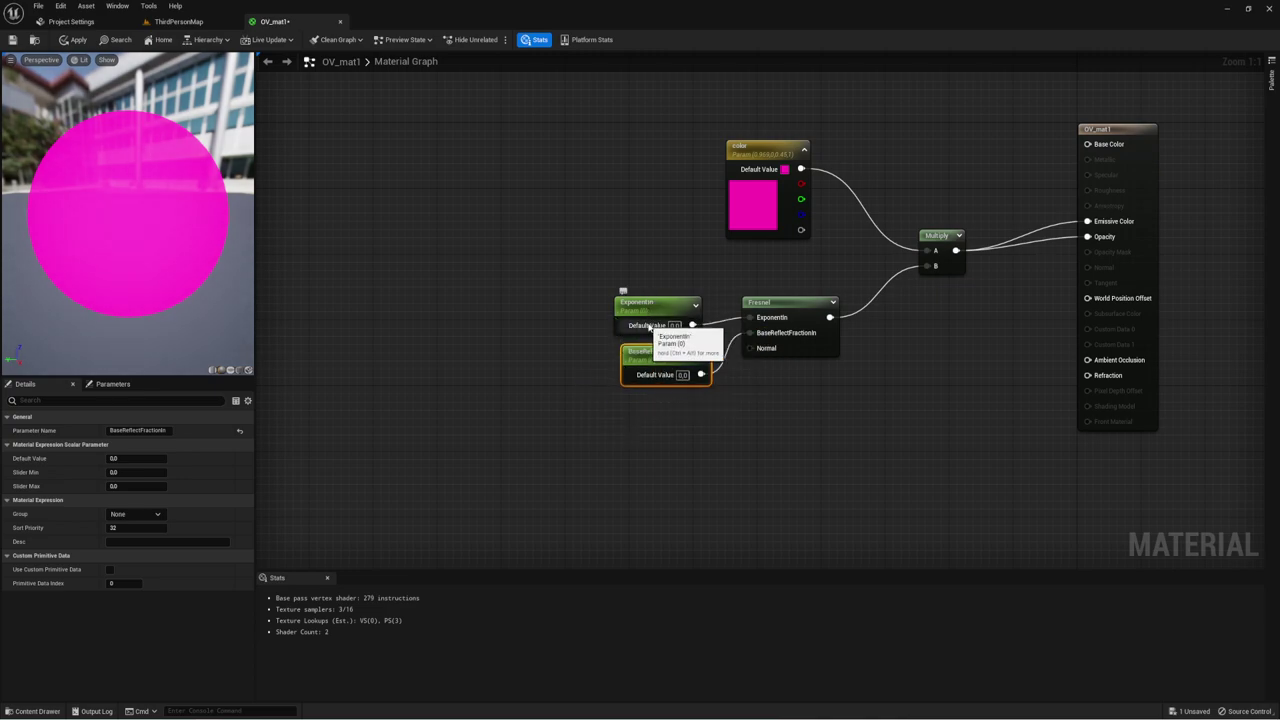
type("0.3")
left_click(675, 325)
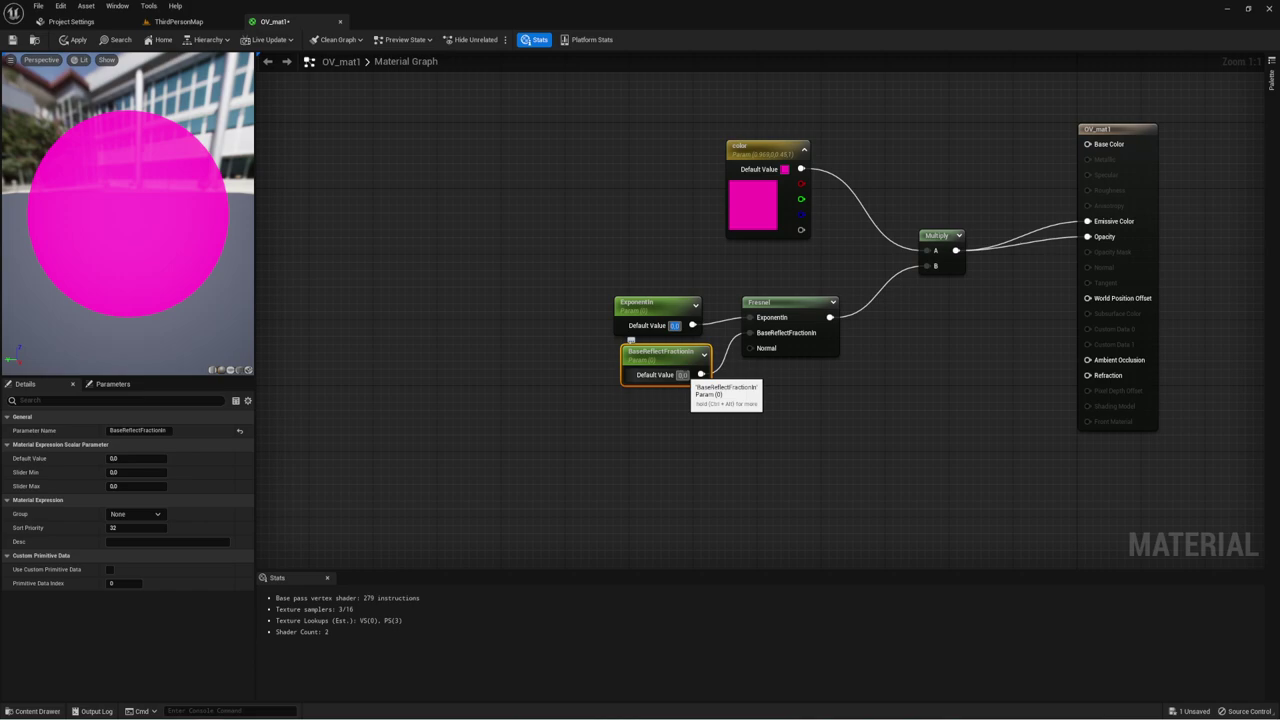
type("5")
key("Return")
left_click(683, 375)
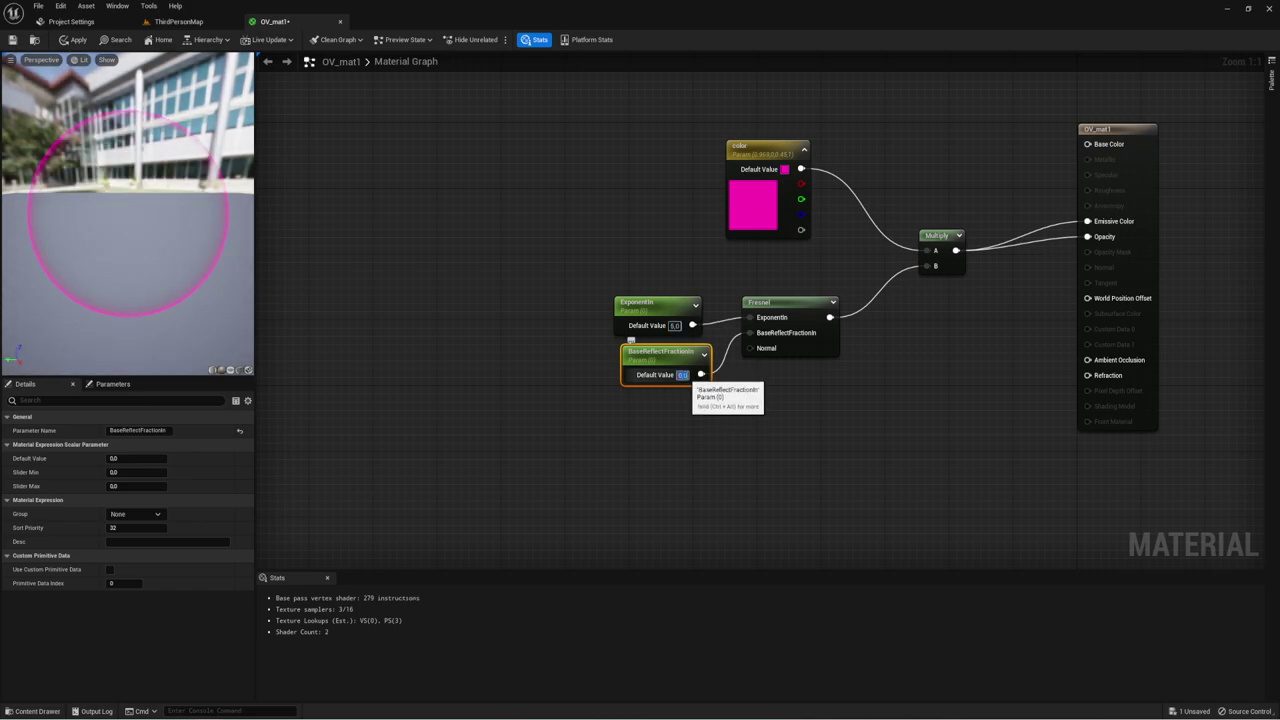
type("0.000")
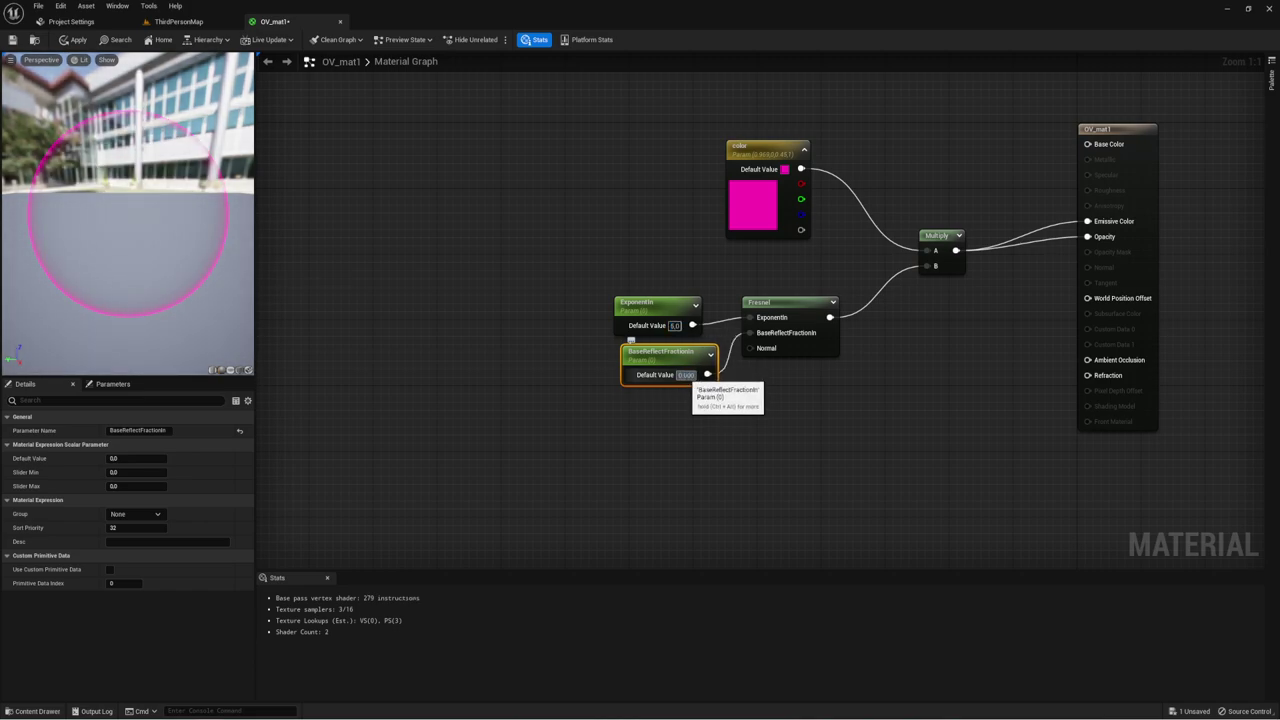
type("1")
key("Return")
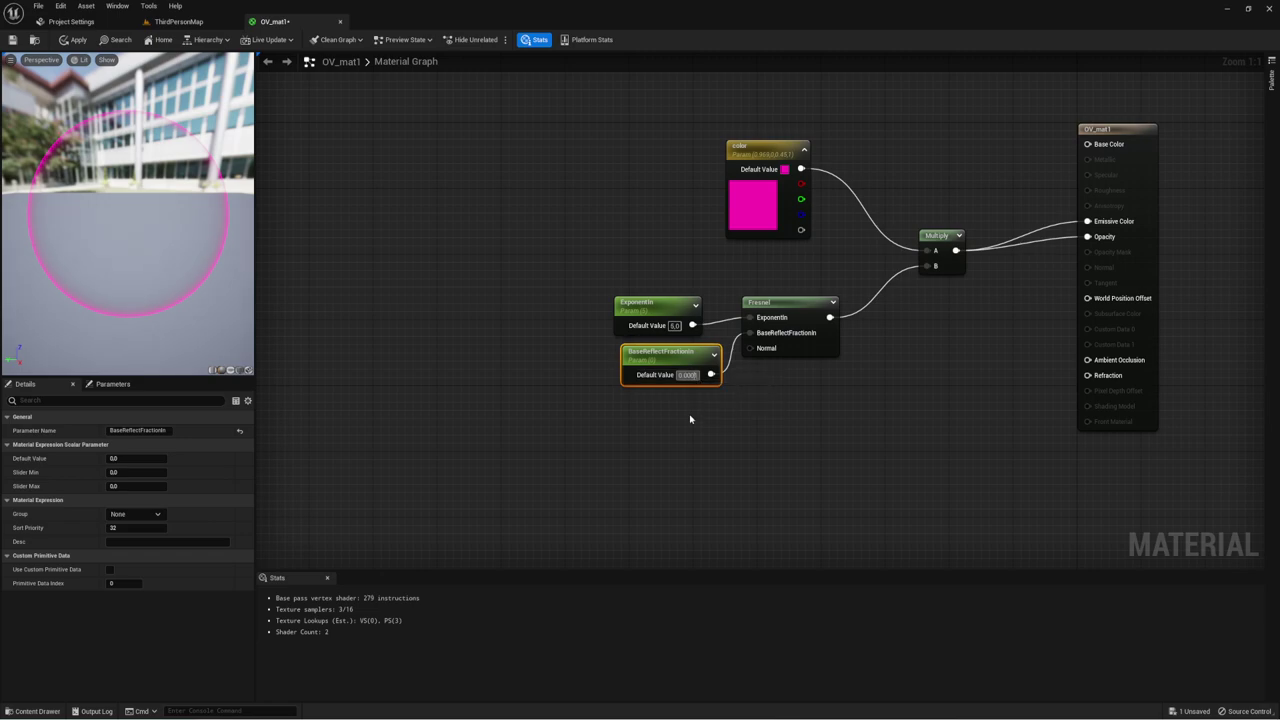
type("1")
key("Return")
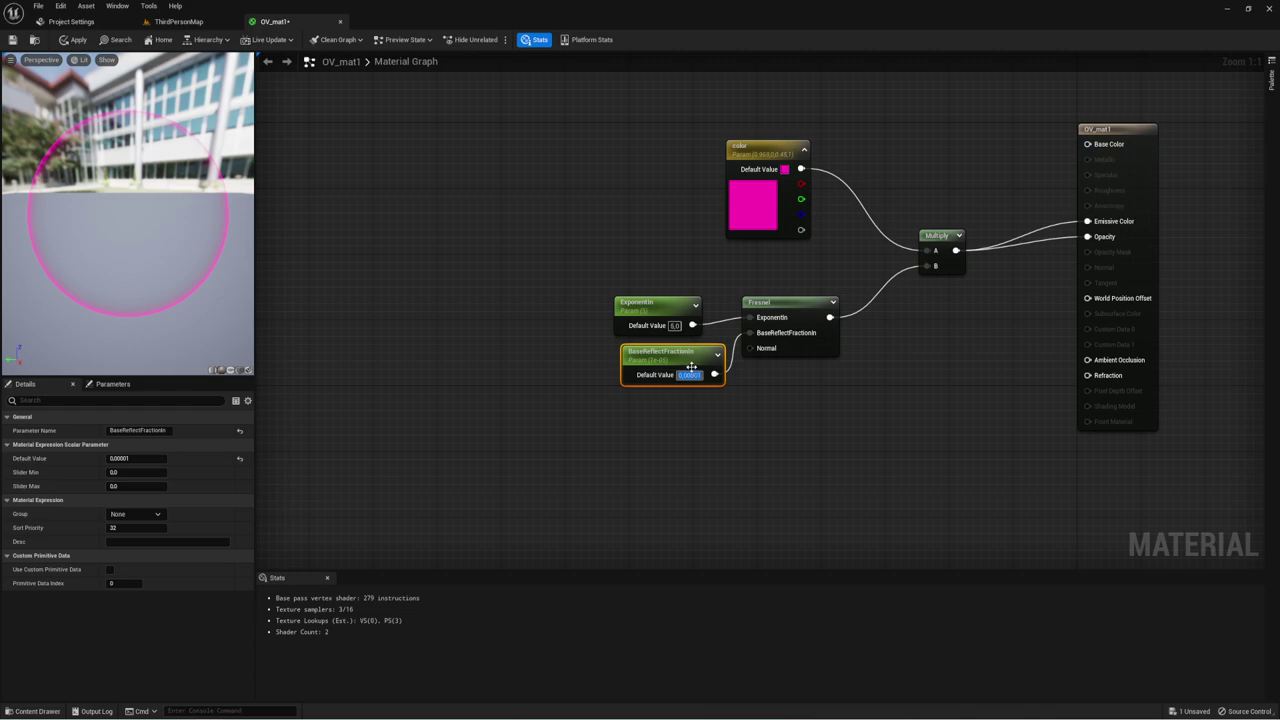
left_click_drag(691, 367, 683, 364)
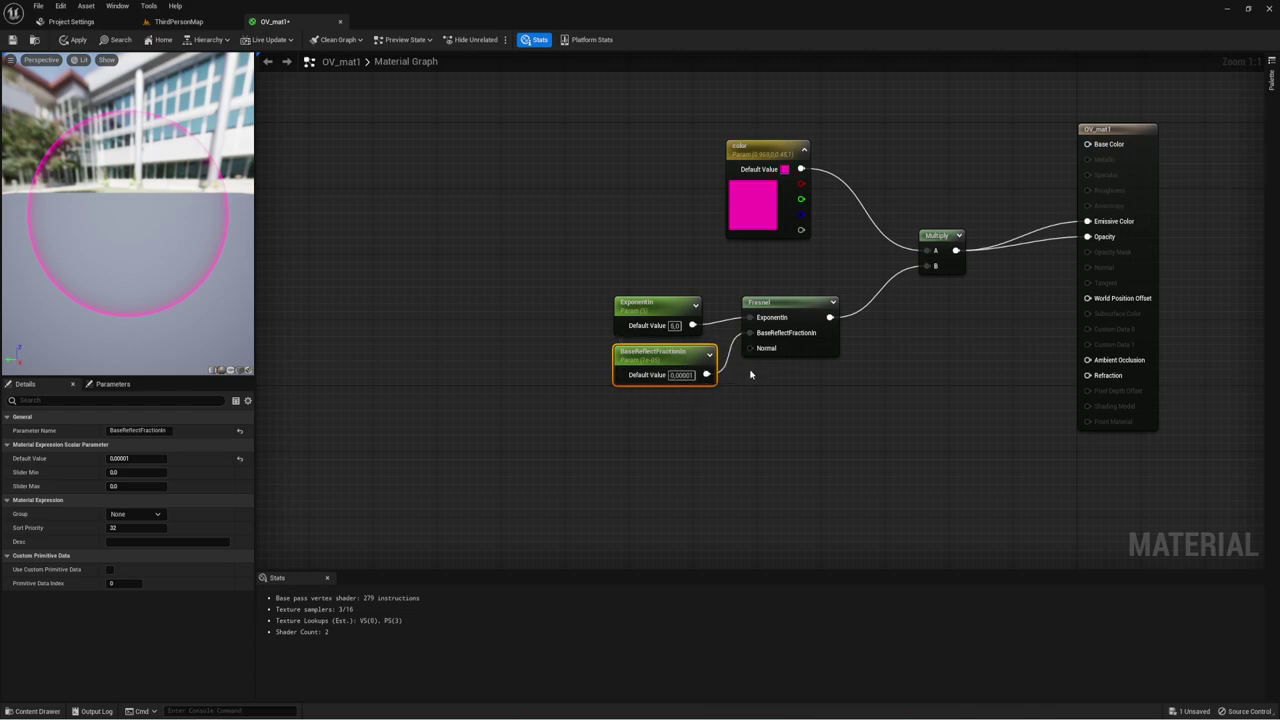
left_click(805, 392)
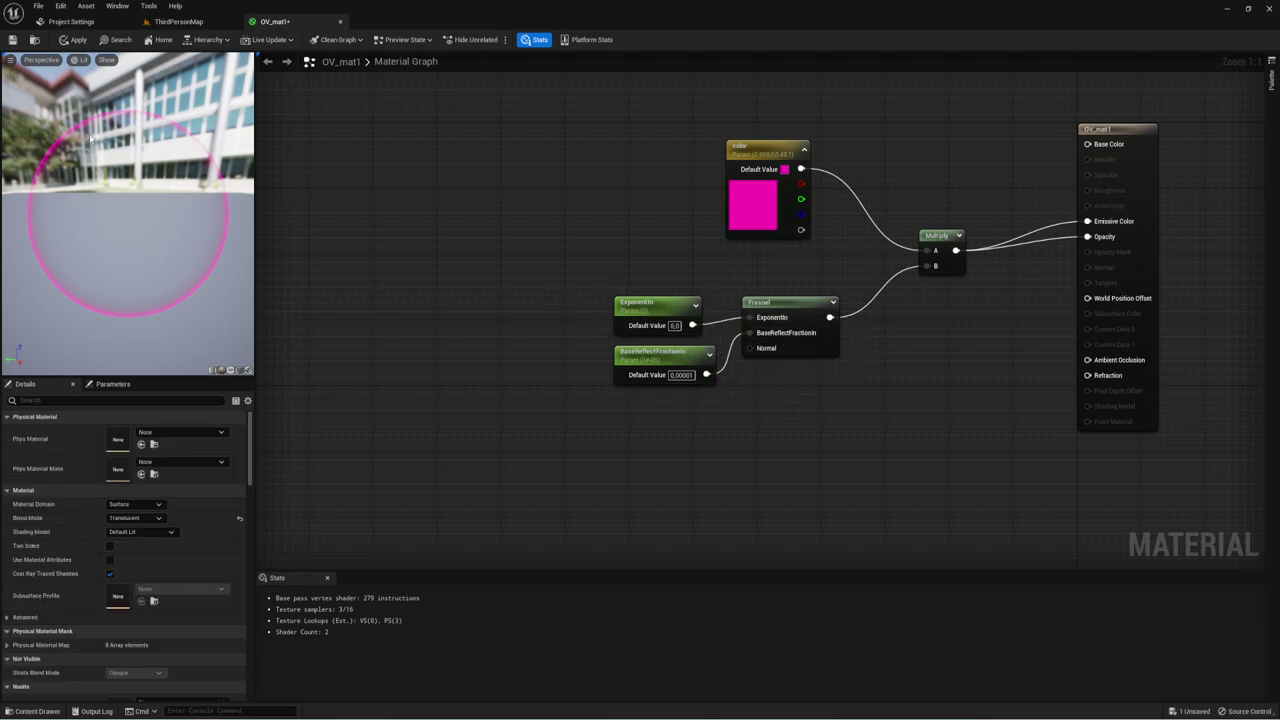
left_click(73, 40)
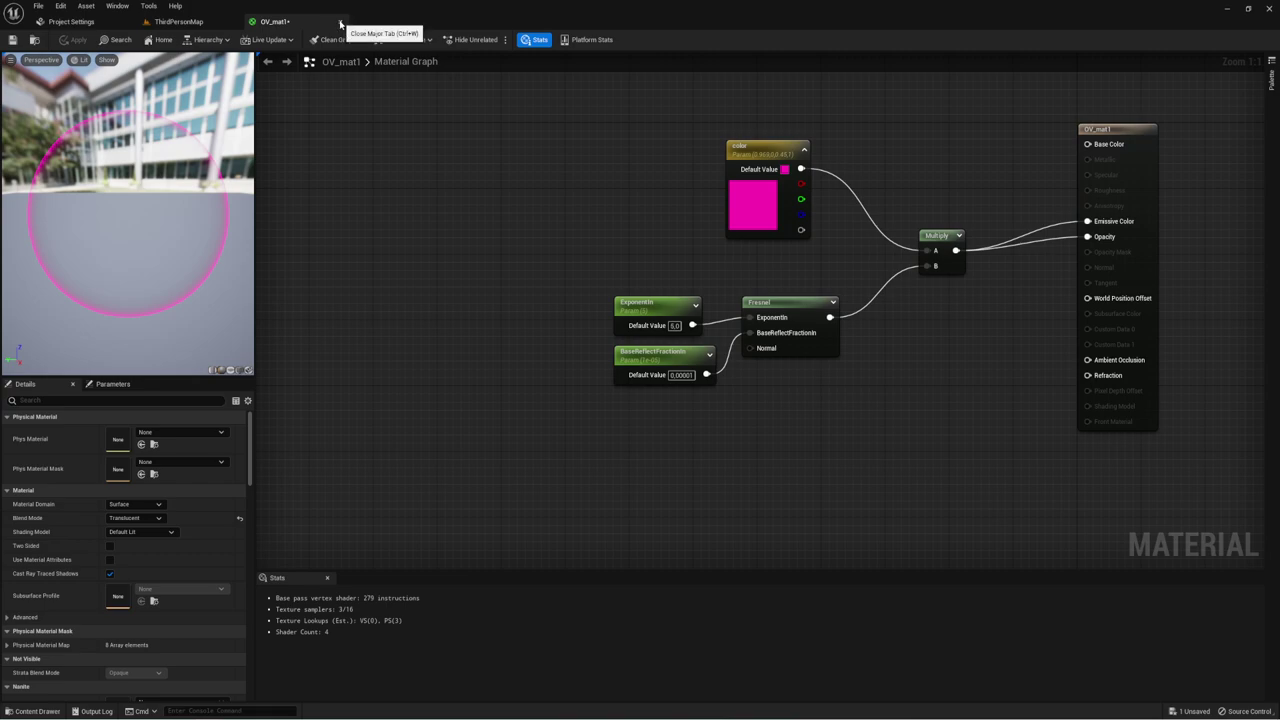
Step: Close the OV_mat1 editor, filter the mannequin's Details to Rendering, and search 'overlay'
left_click(340, 23)
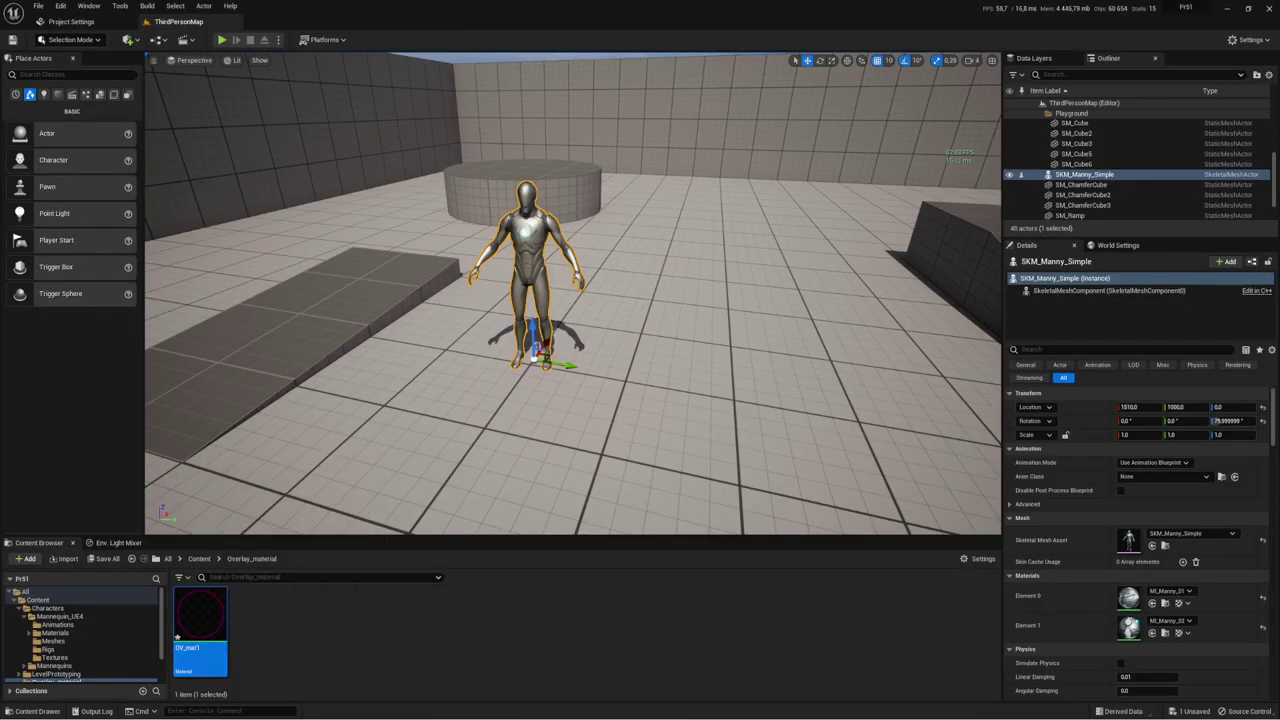
scroll(1100, 565, "down", 1)
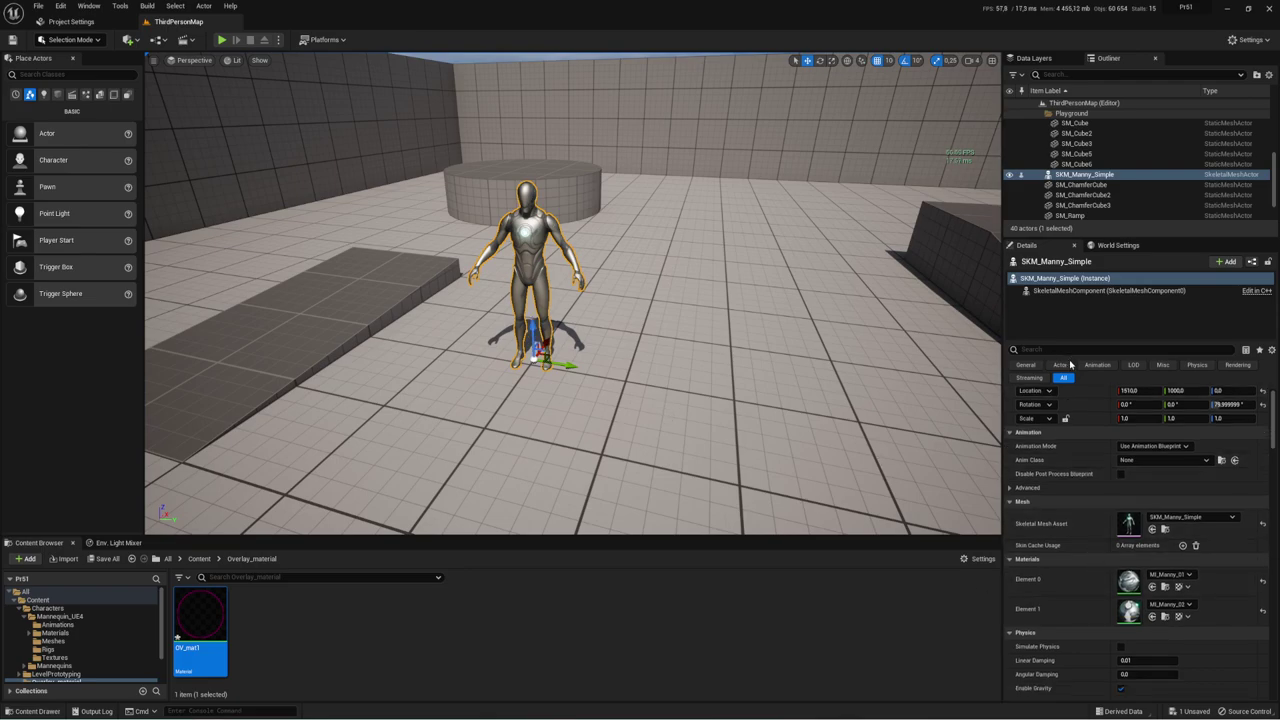
scroll(1108, 478, "down", 3)
scroll(1117, 480, "up", 3)
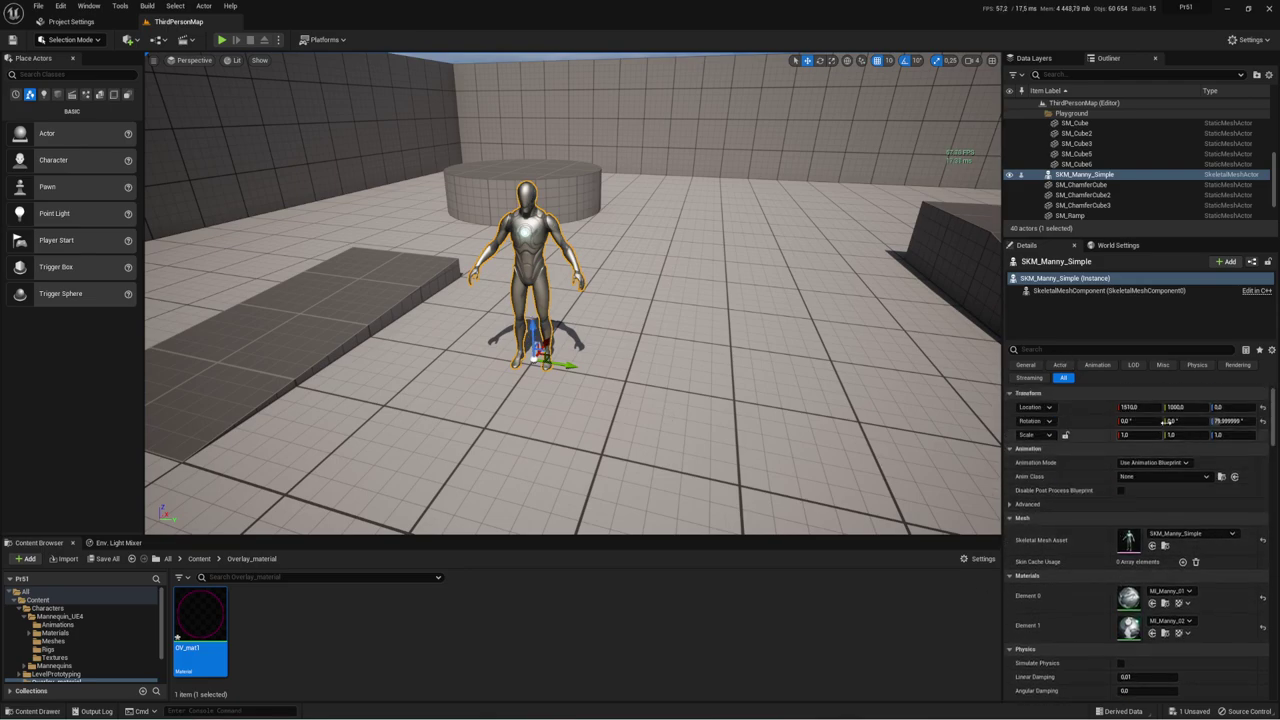
left_click(1238, 366)
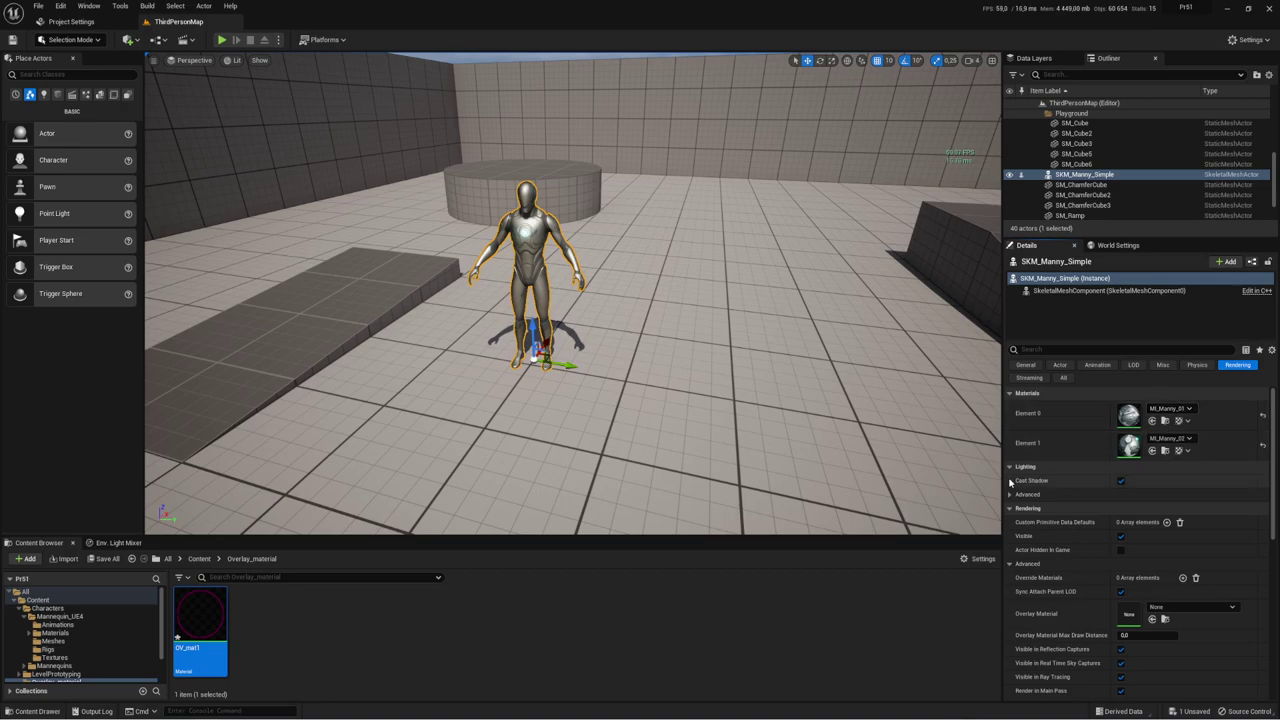
scroll(1012, 517, "down", 2)
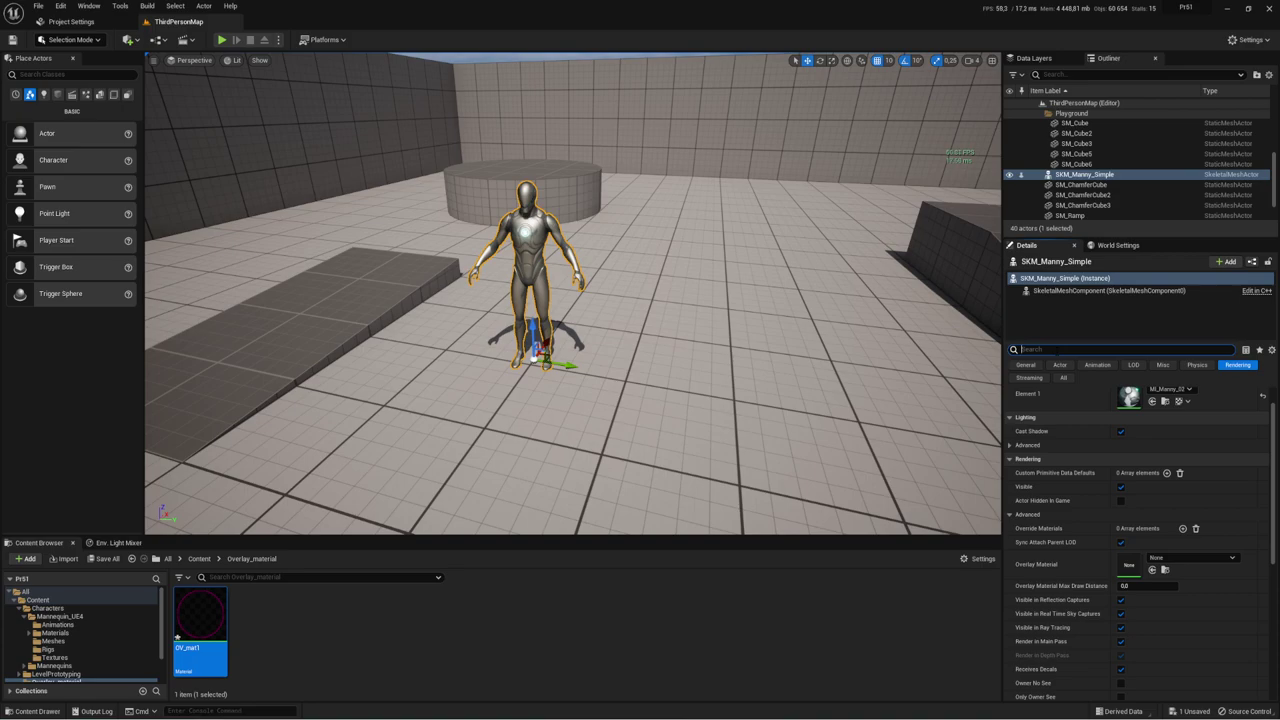
type("over")
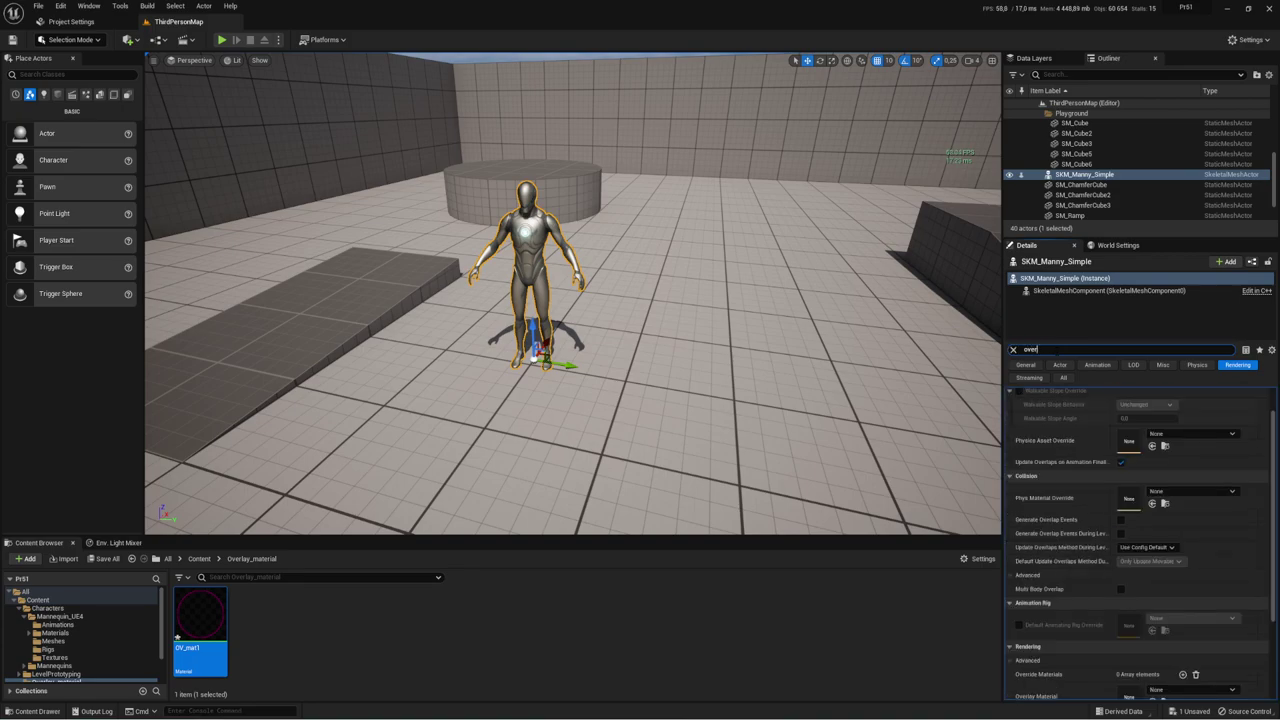
type("la")
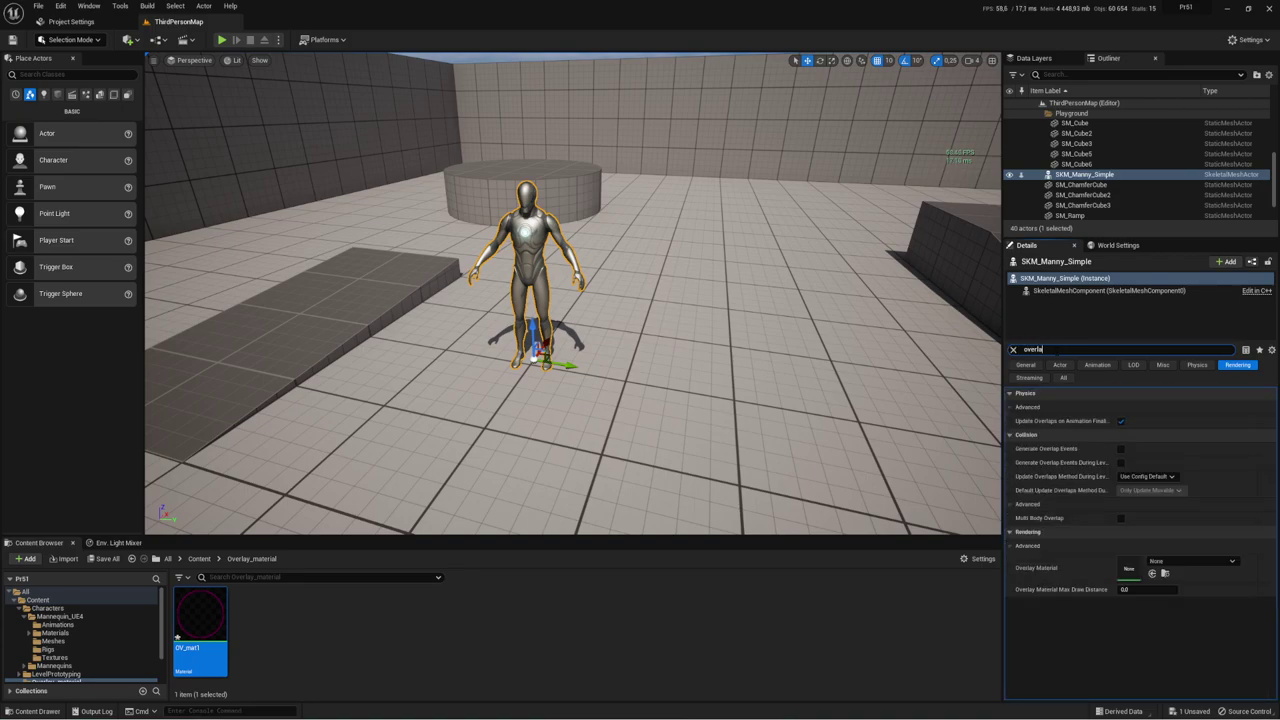
type("y")
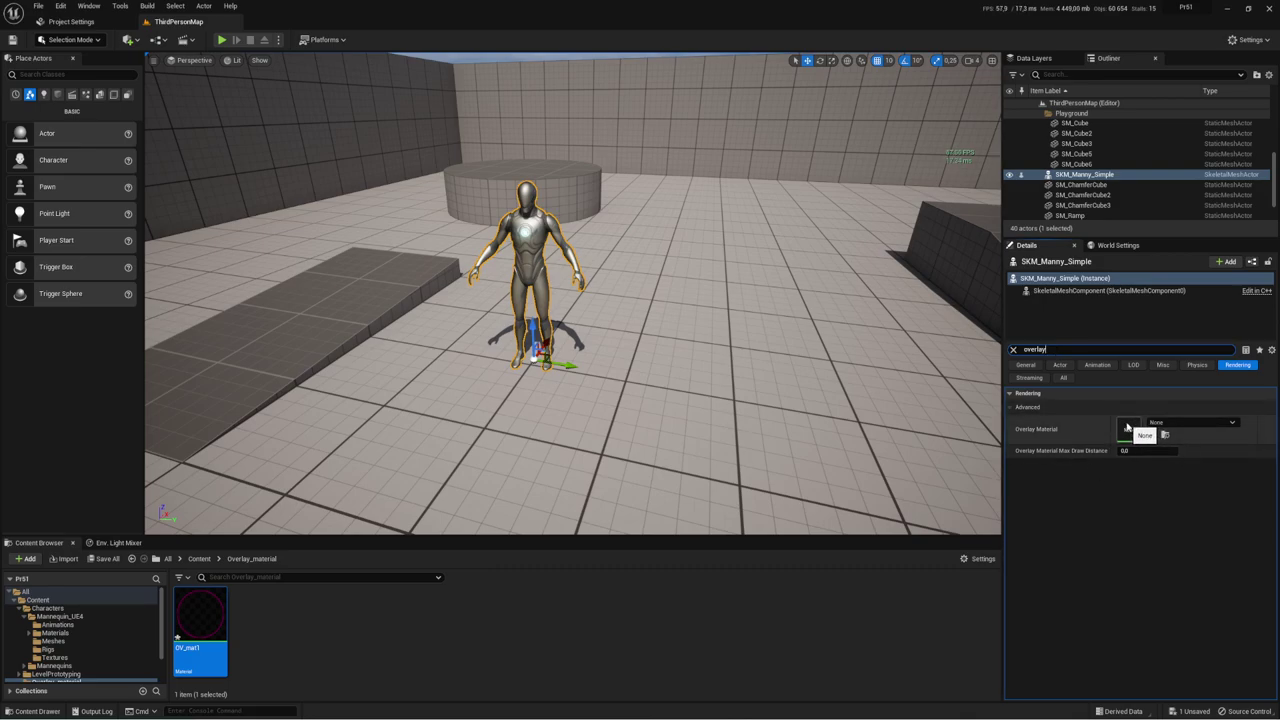
Step: Assign OV_mat1 as SKM_Manny_Simple's Overlay Material and frame the character to see the pink rim
left_click(185, 610)
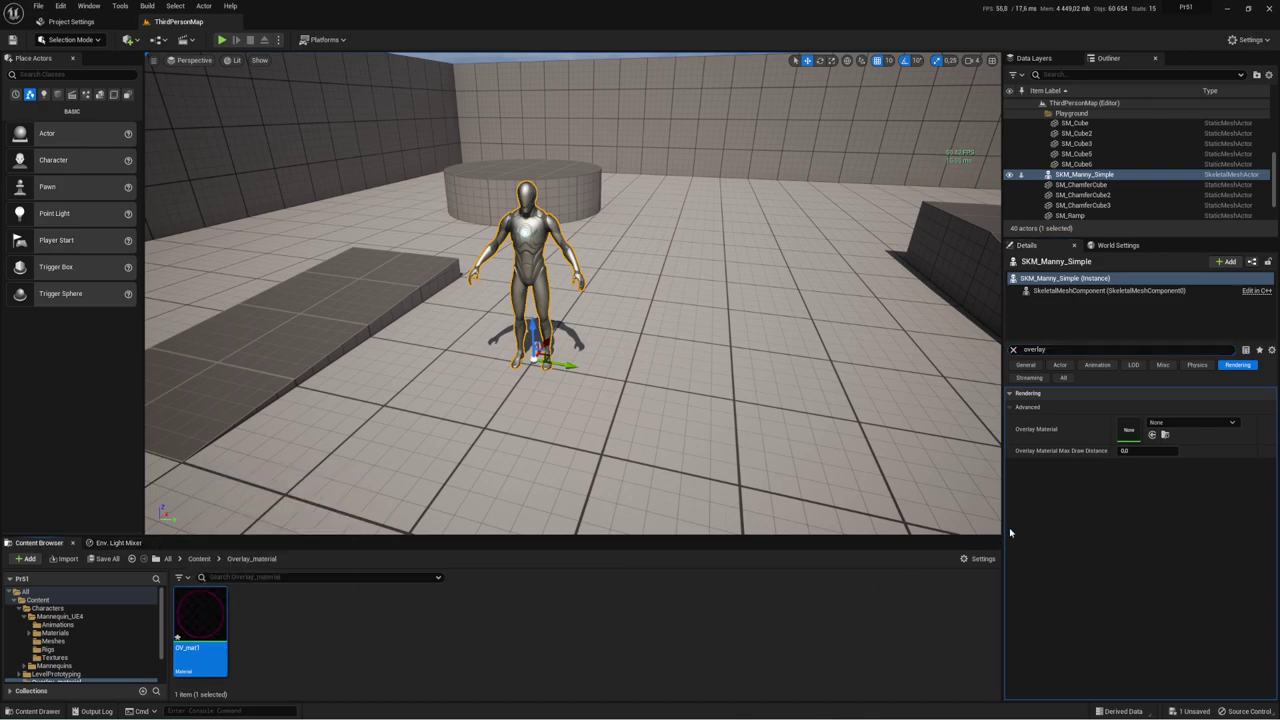
left_click(1153, 436)
right_click_drag(660, 204, 660, 204)
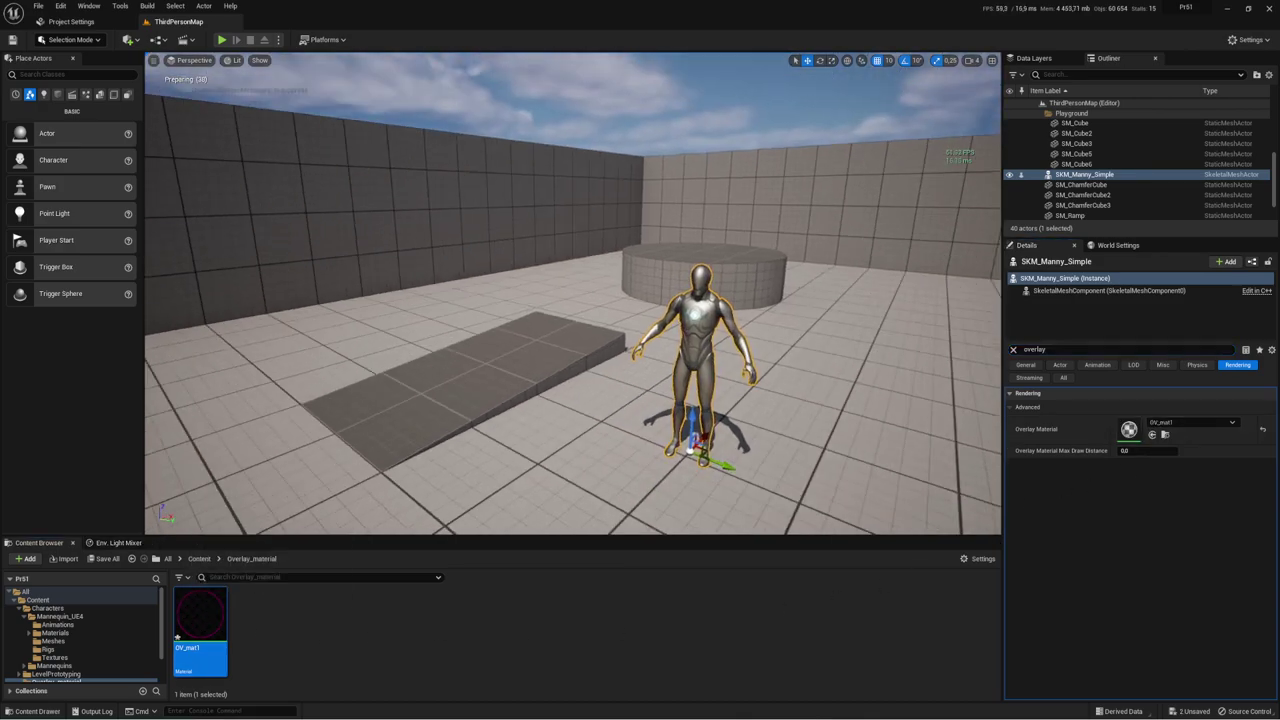
scroll(678, 219, "down", 2)
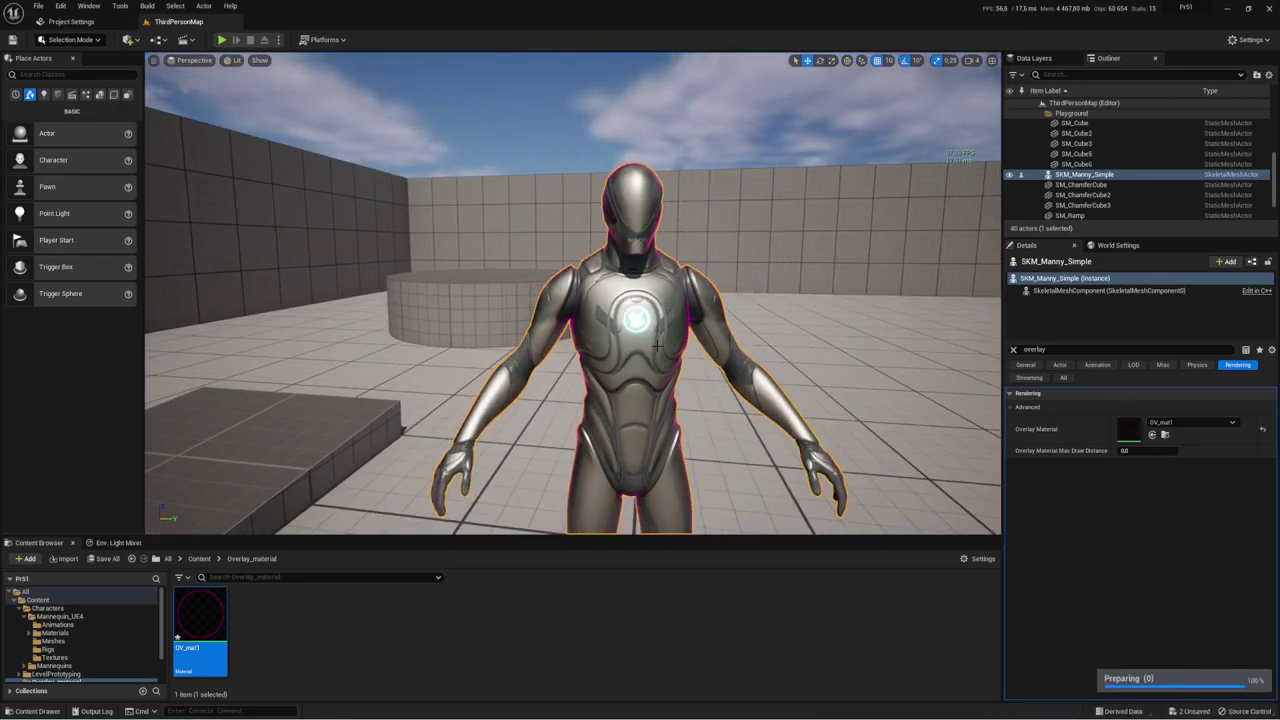
right_click_drag(677, 343, 677, 343)
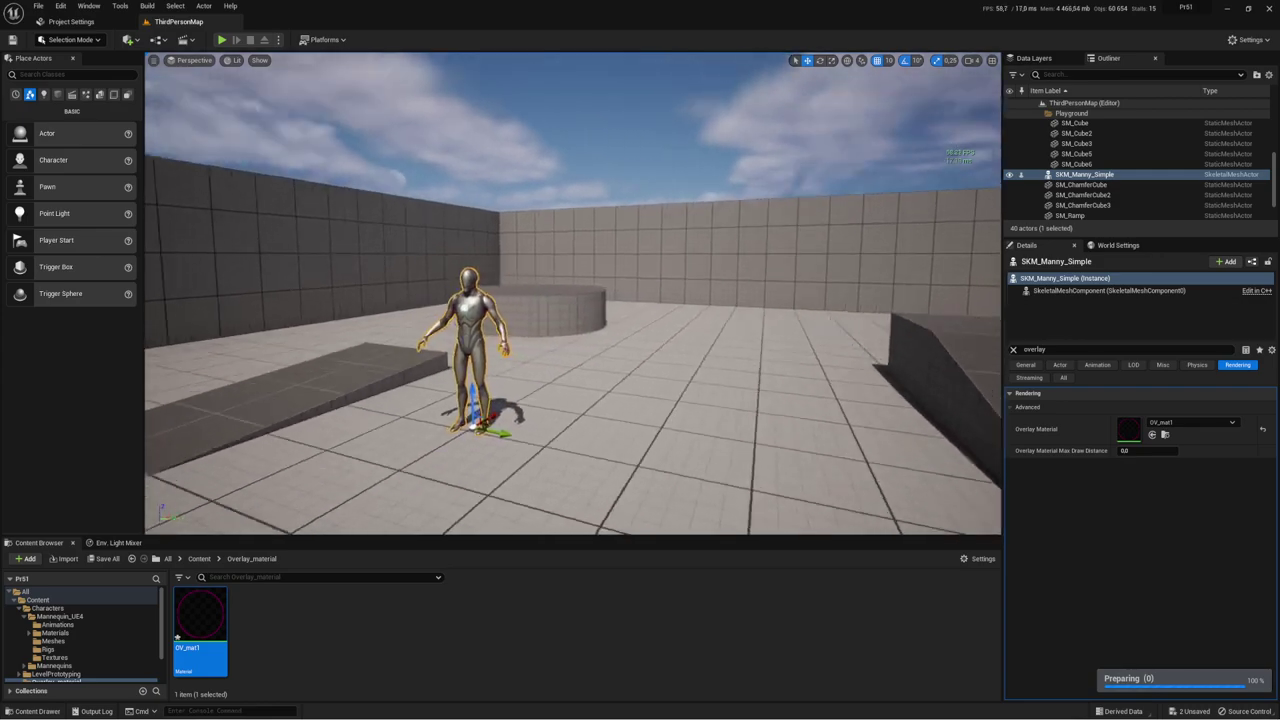
key("f")
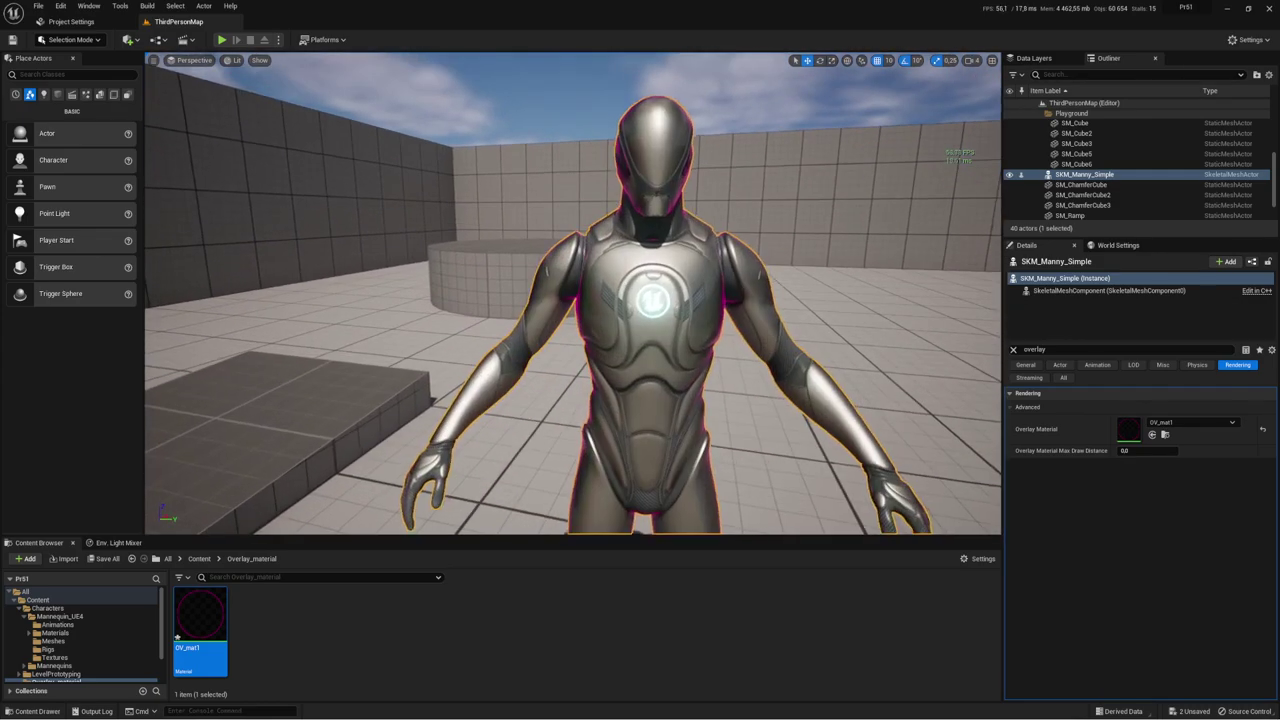
Step: Make instance OV_mat1_Inst from OV_mat1, assign it as the mannequin's Overlay Material, and open it
right_click(215, 630)
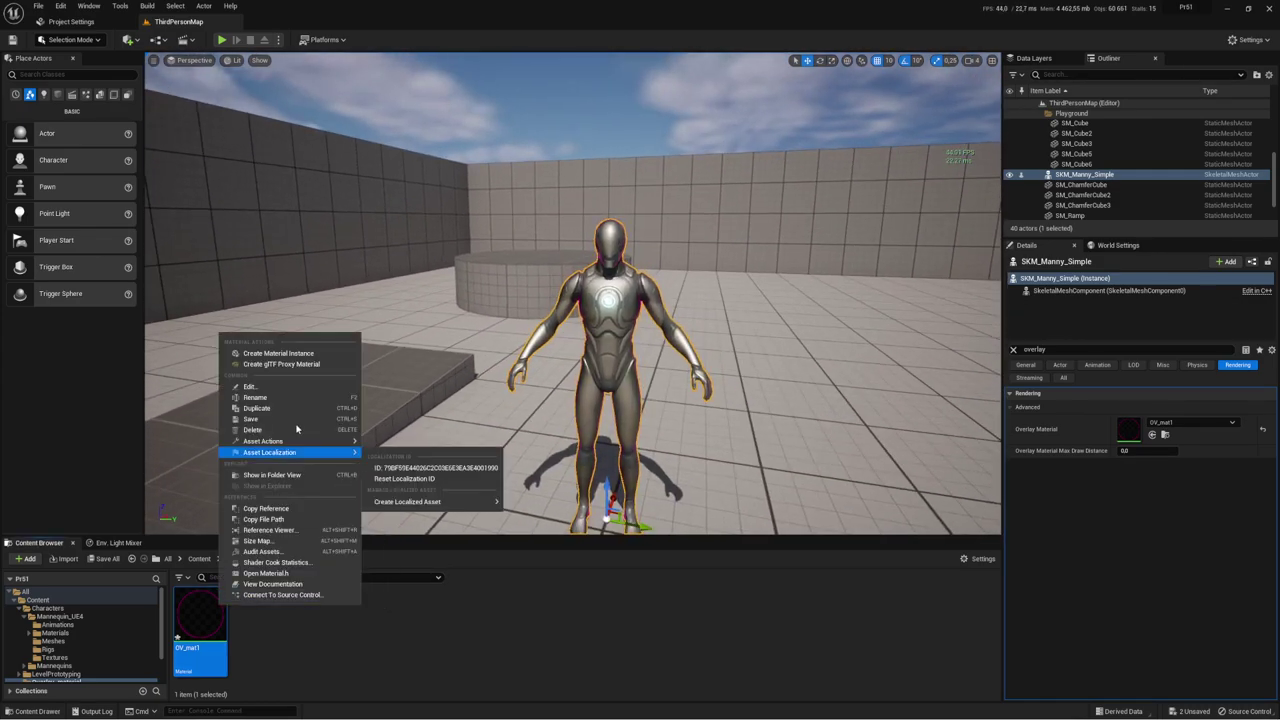
left_click(272, 356)
key("Return")
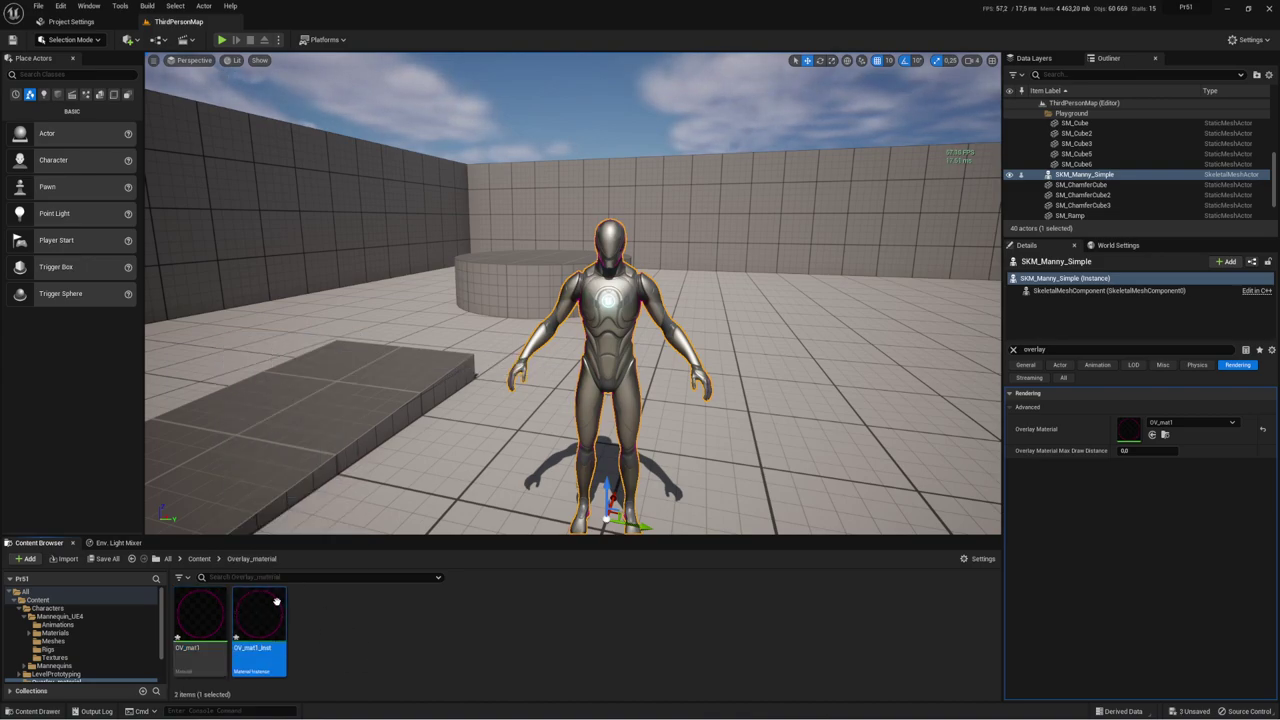
left_click(1152, 435)
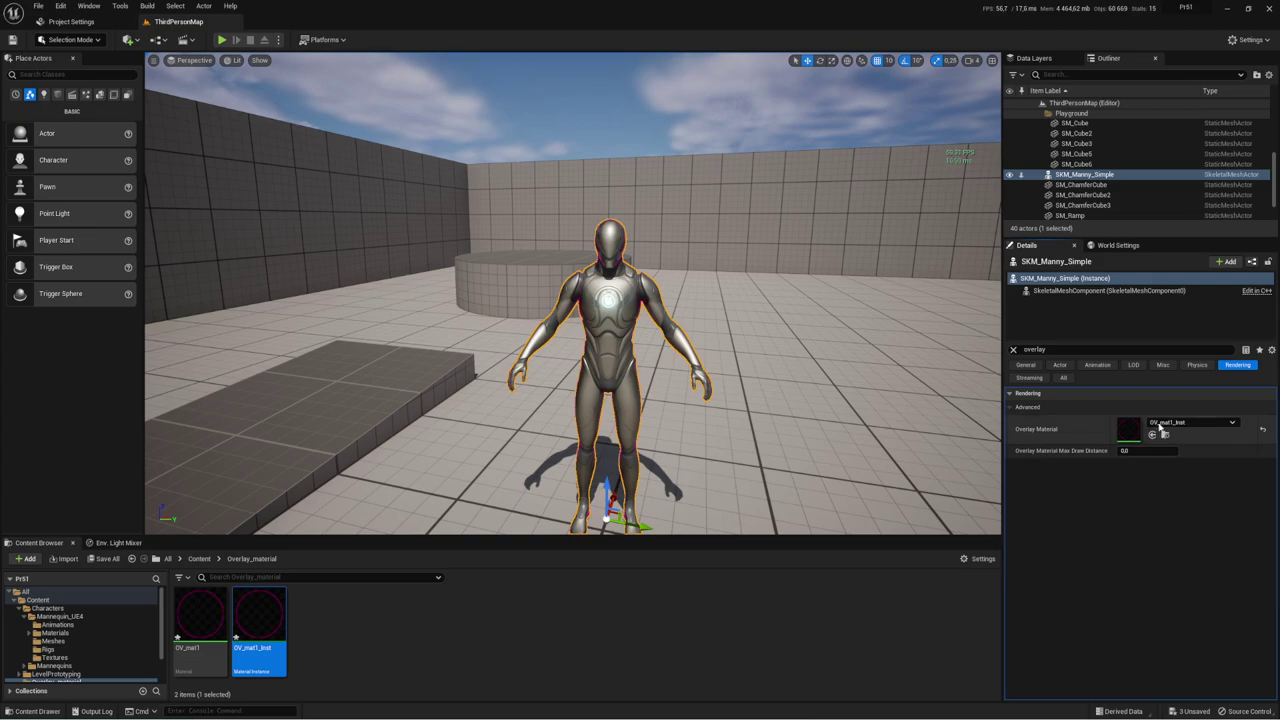
double_click(250, 617)
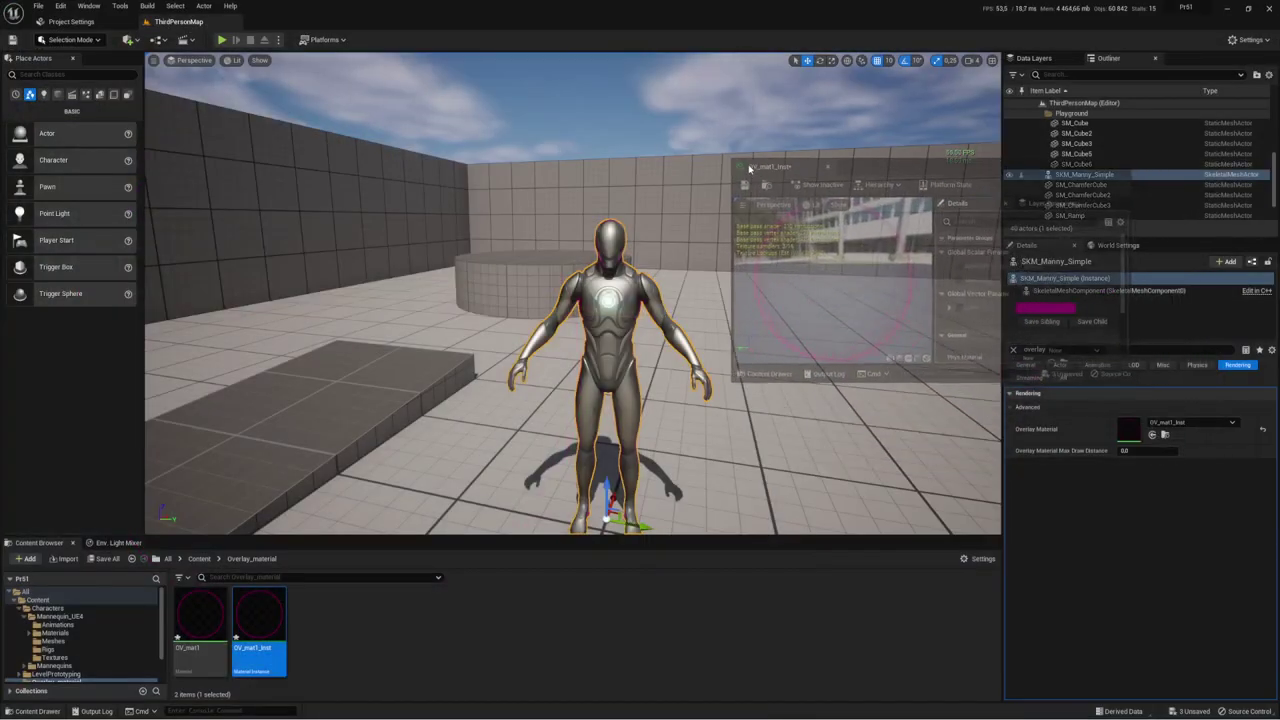
Step: Float the instance editor beside the viewport, enable all three parameter overrides, and set color to blue
left_click_drag(275, 22, 828, 132)
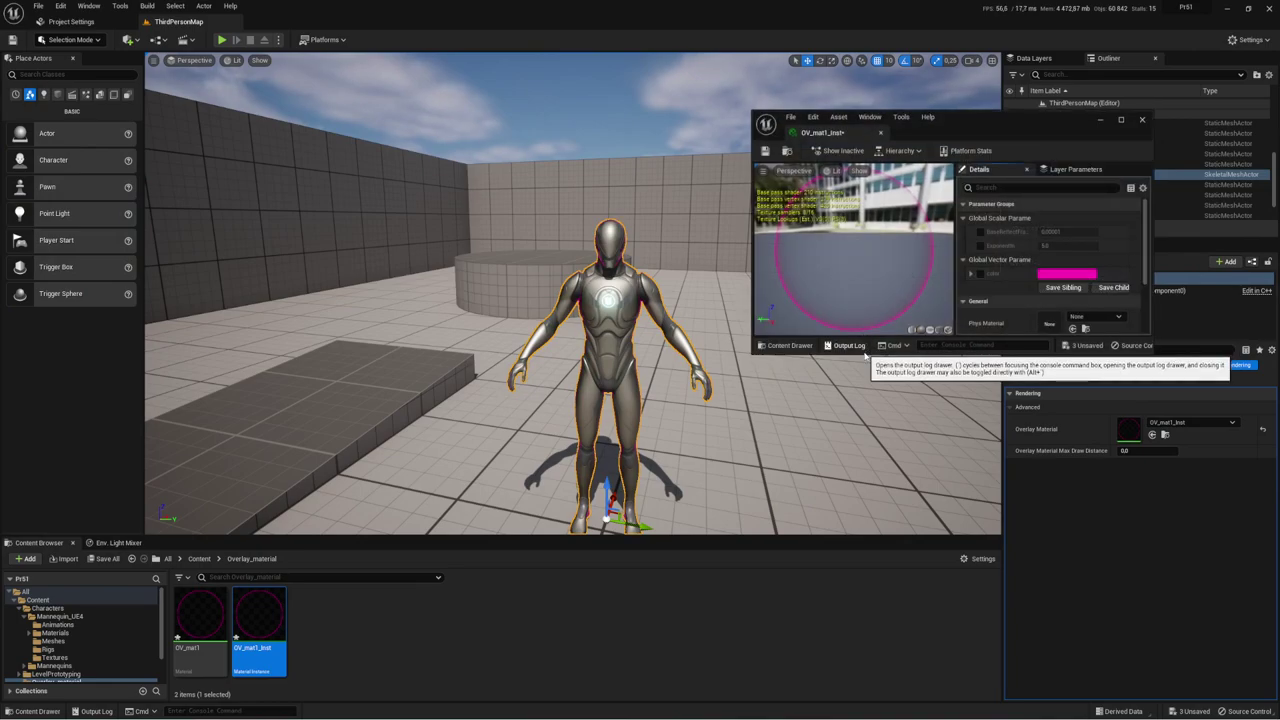
left_click_drag(862, 353, 862, 463)
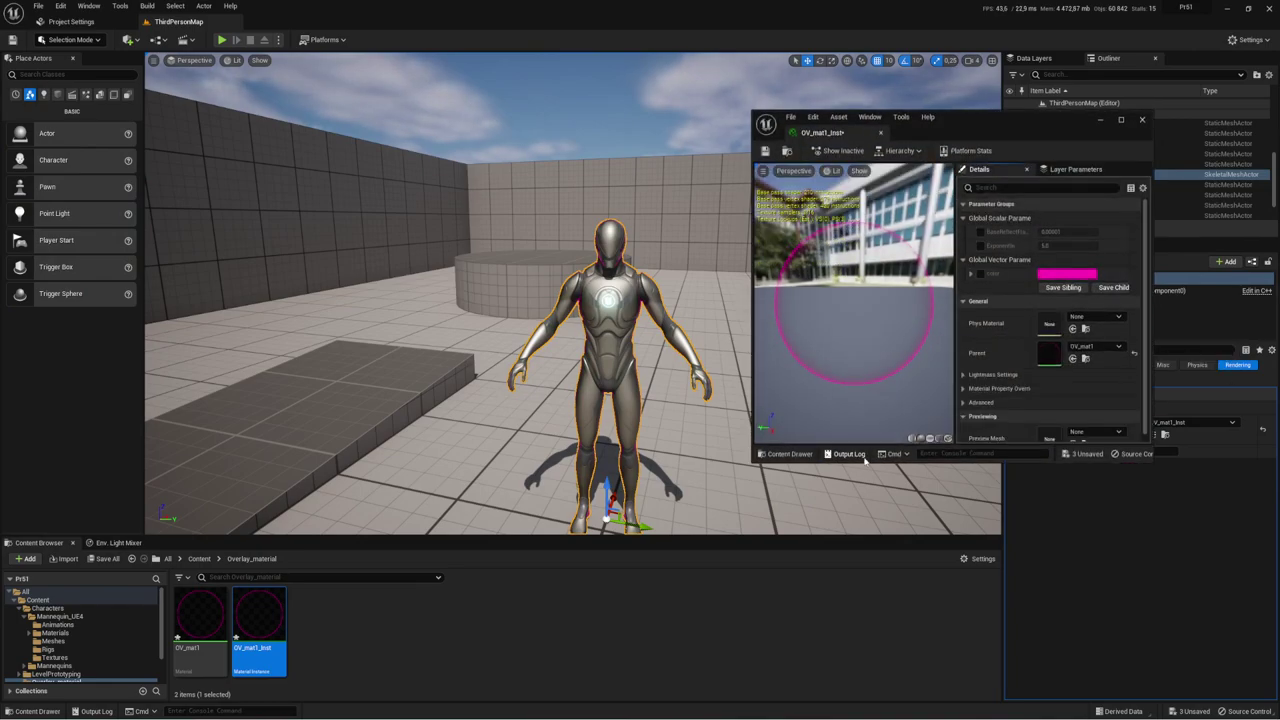
left_click(980, 231)
left_click(980, 245)
left_click(980, 273)
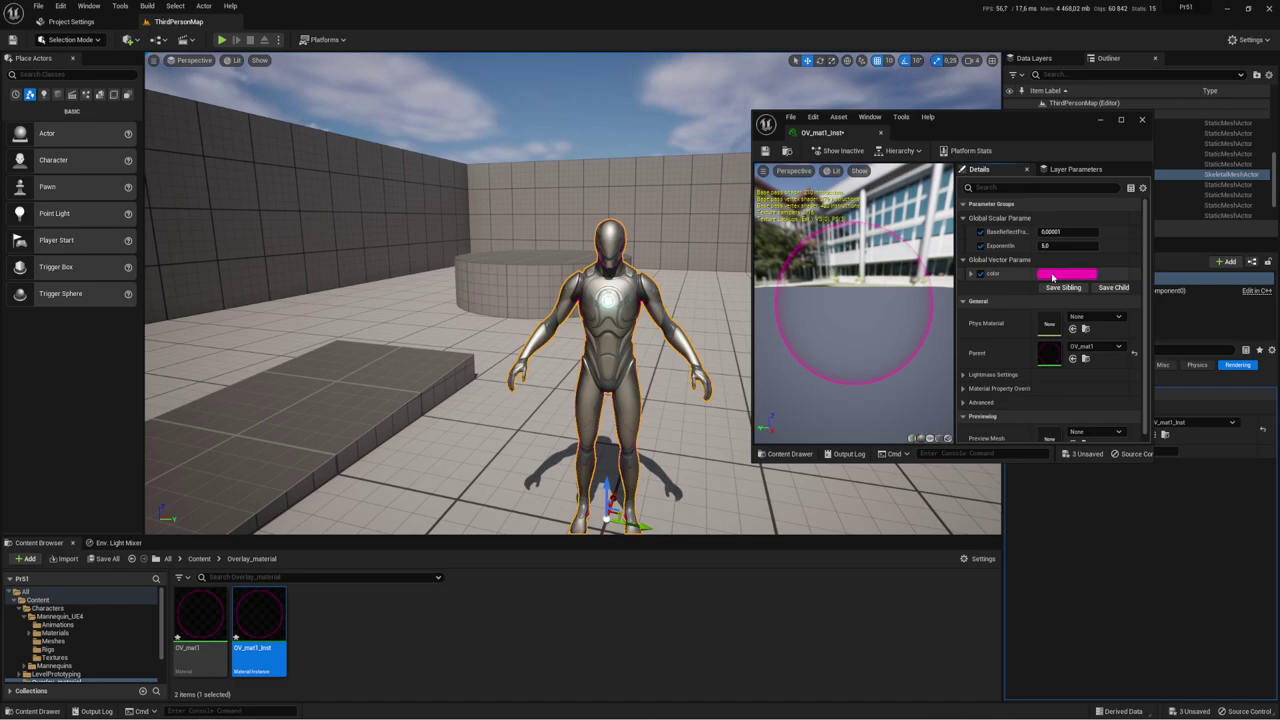
left_click(1056, 276)
left_click(1090, 322)
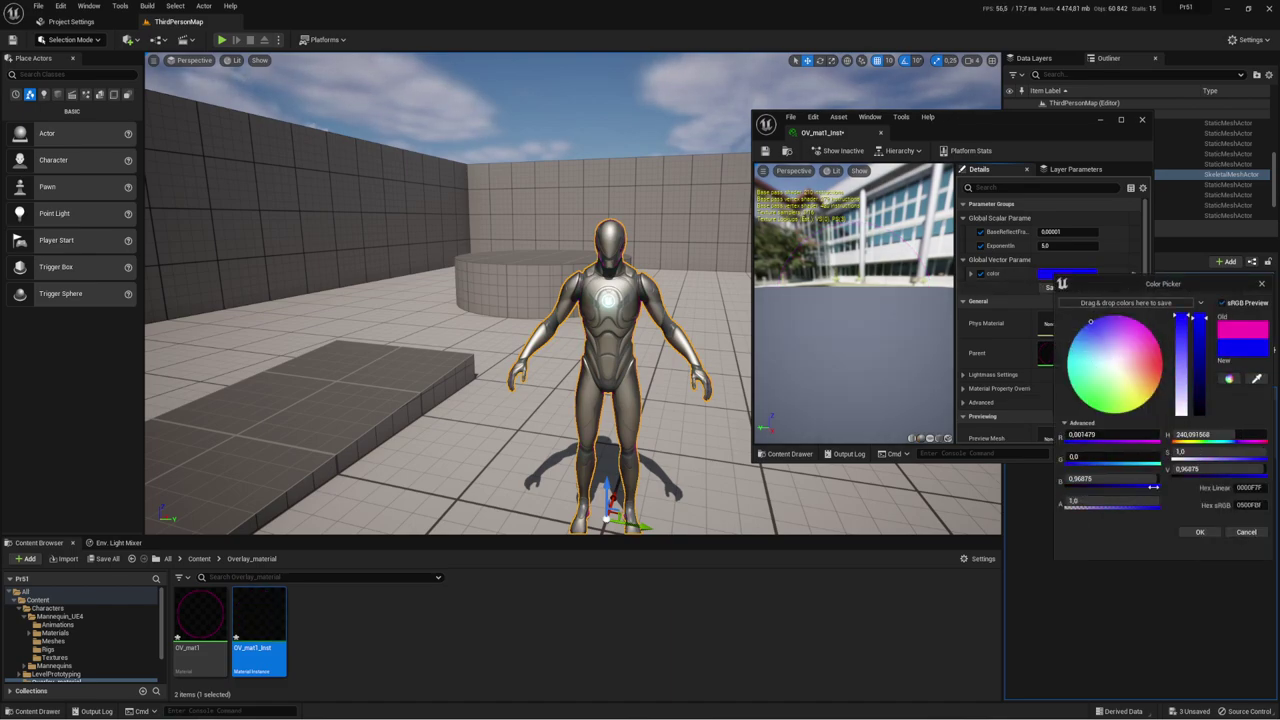
left_click(1200, 531)
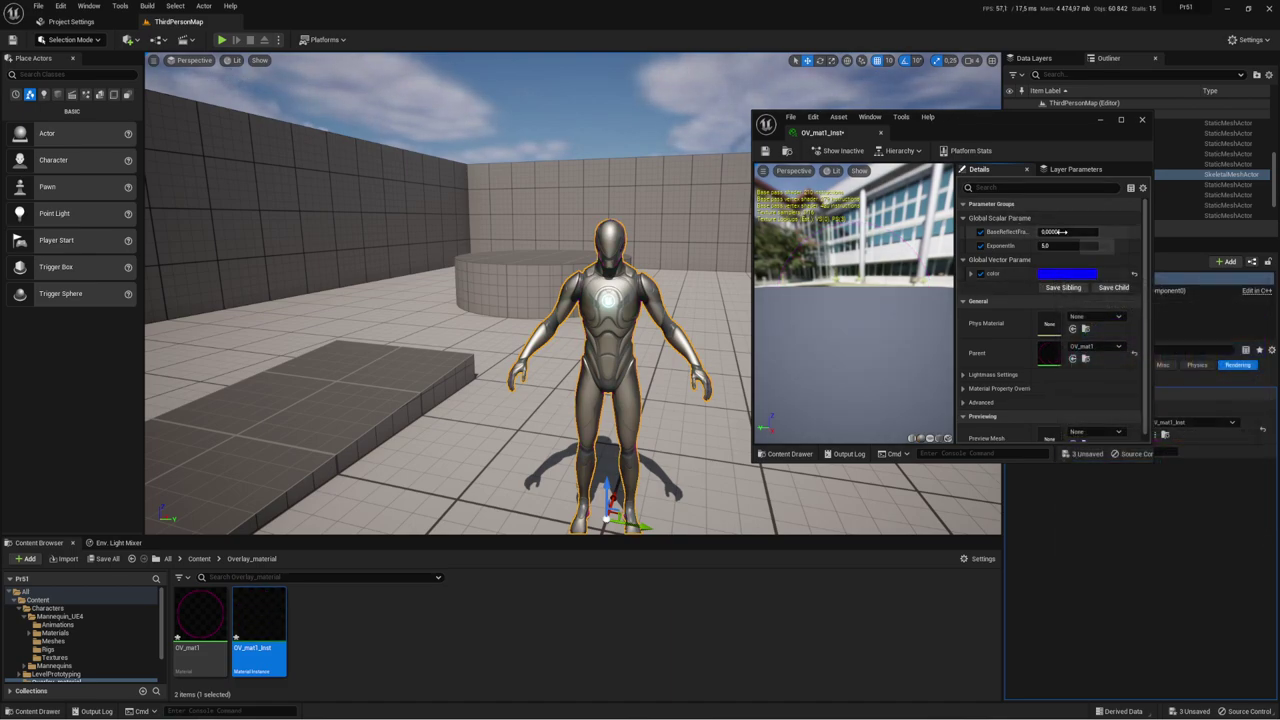
Step: Raise ExponentIn to about 12.66 and drag BaseReflectFractionIn to -1.61081
mouse_move(1062, 245)
left_mouse_down()
mouse_move(1090, 246)
mouse_move(1030, 245)
left_mouse_up()
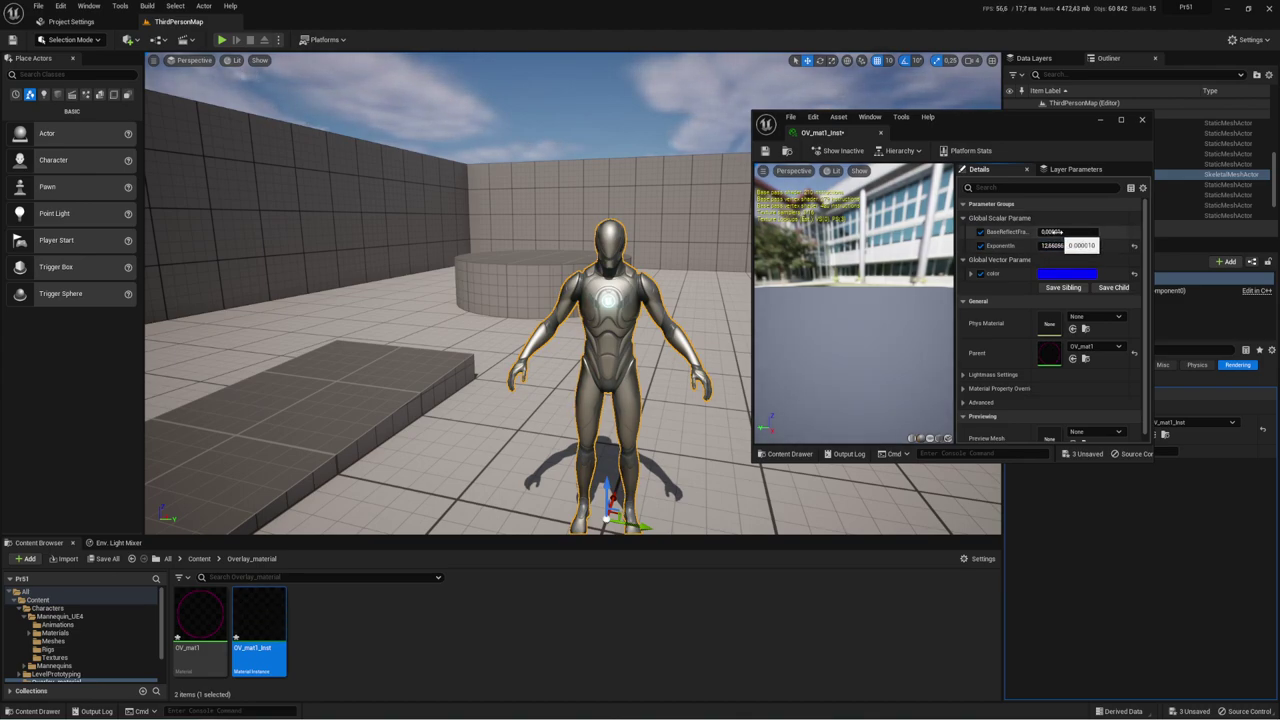
scroll(645, 327, "up", 5)
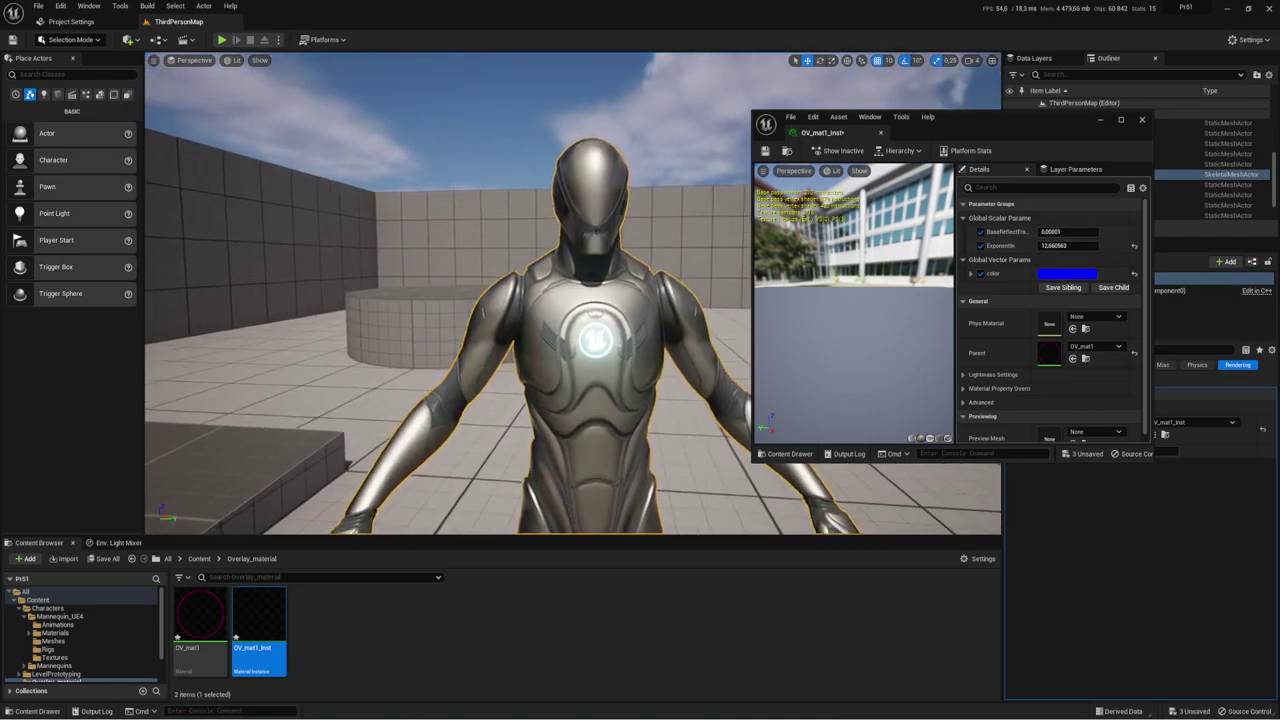
scroll(573, 294, "up", 3)
scroll(573, 294, "down", 6)
scroll(573, 294, "up", 3)
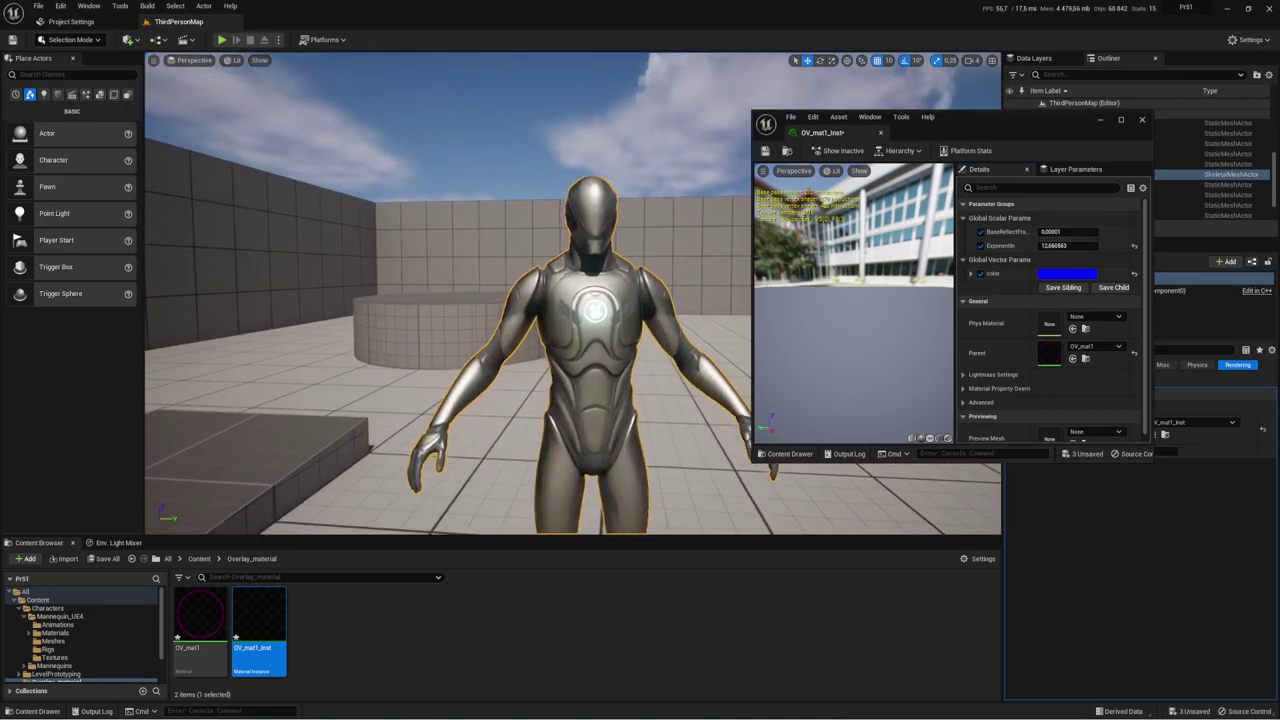
scroll(590, 350, "up", 1)
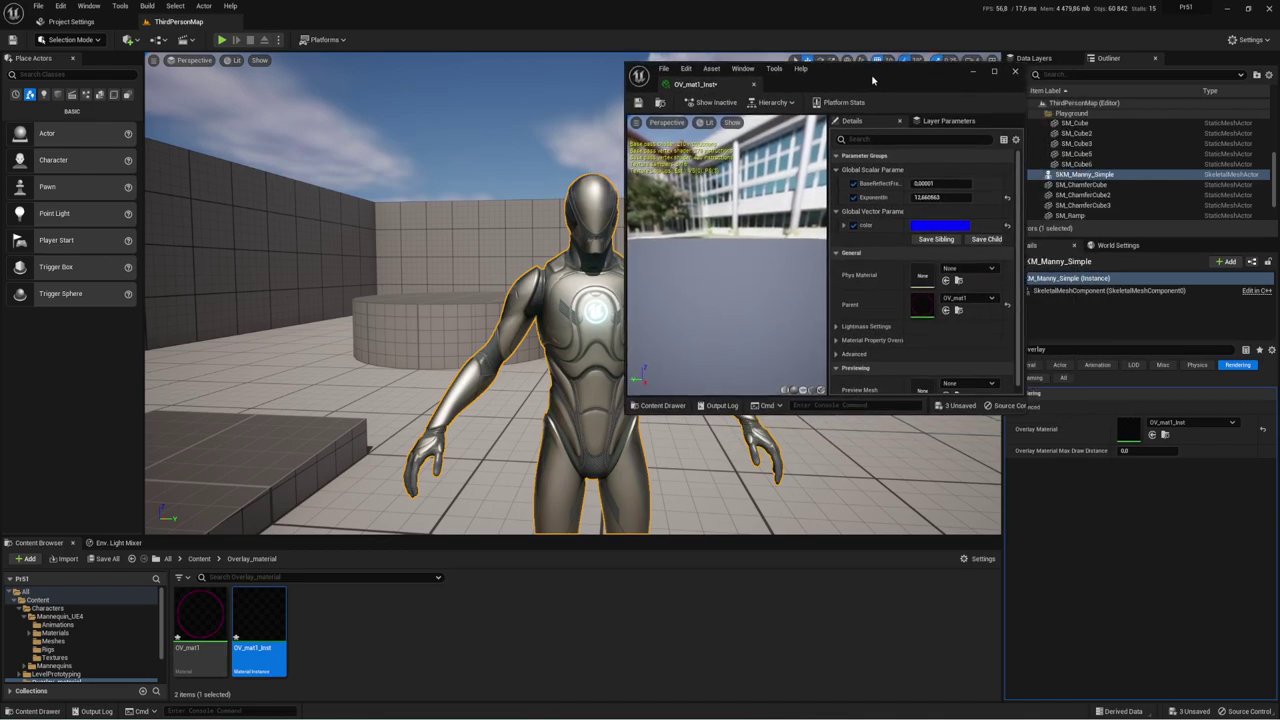
left_click_drag(998, 128, 939, 81)
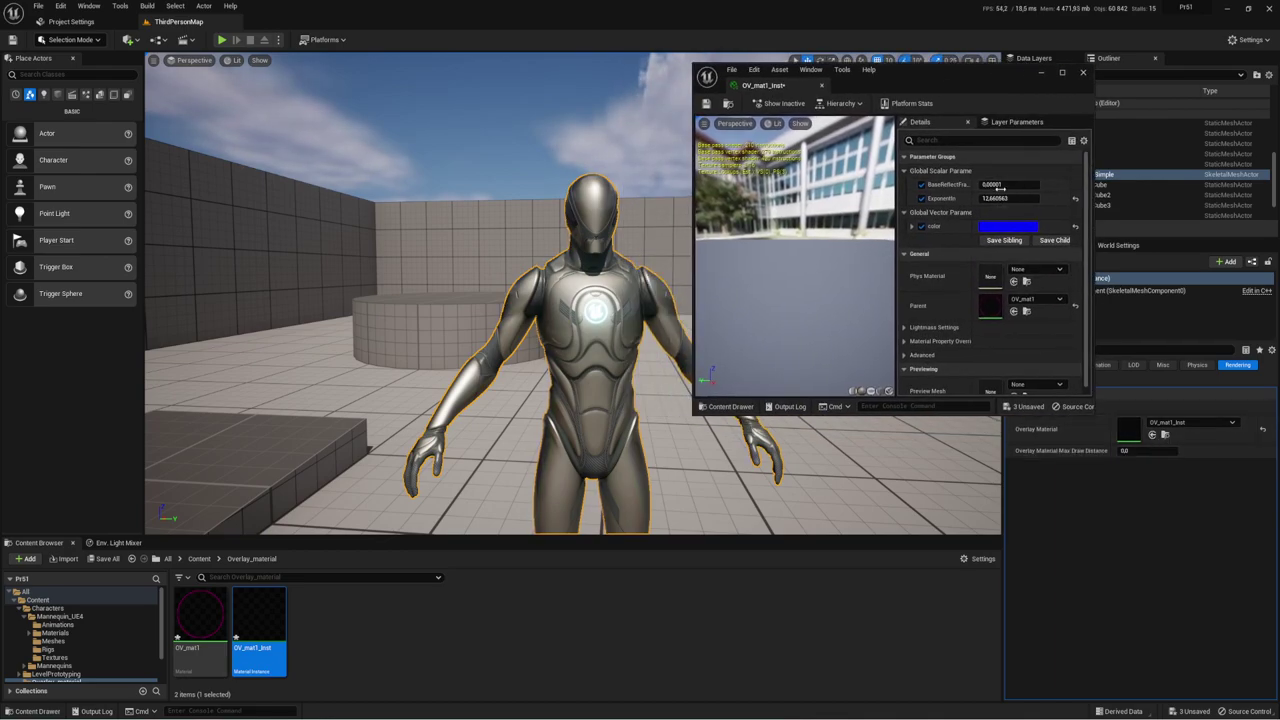
mouse_move(1008, 184)
left_mouse_down()
mouse_move(1030, 184)
mouse_move(1005, 184)
left_mouse_up()
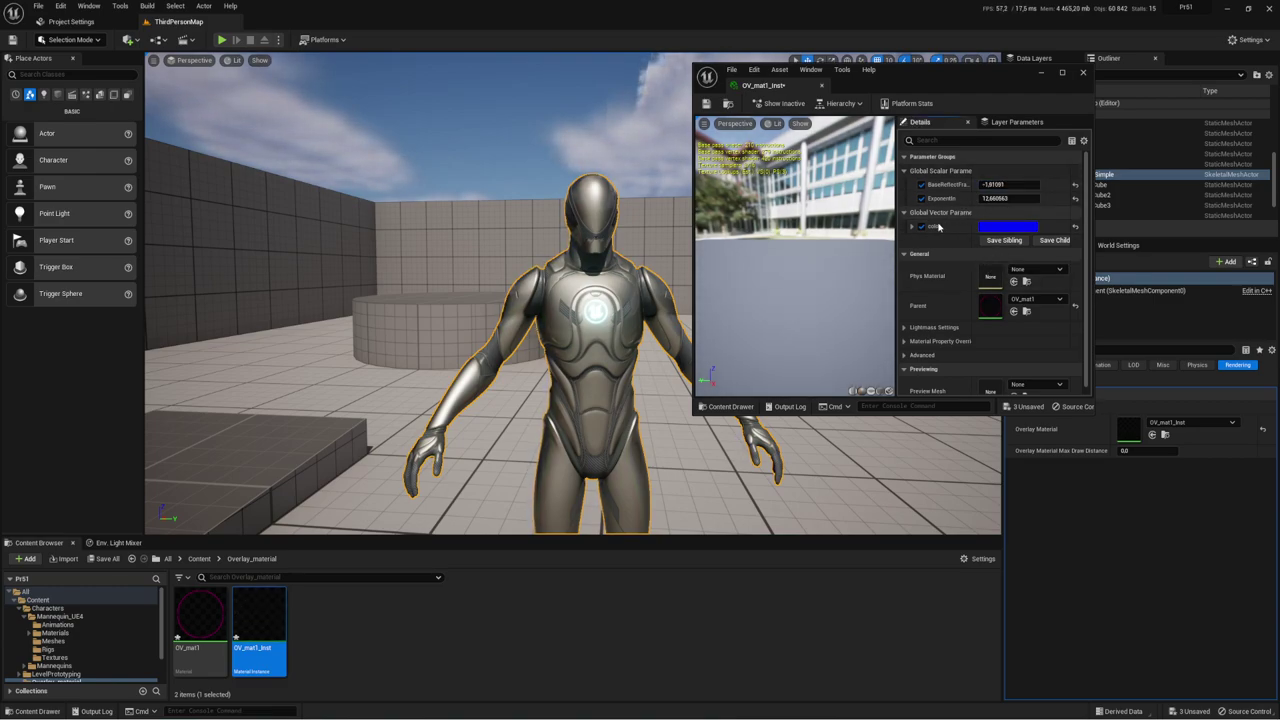
Step: Change the OV_mat1_Inst overlay colour to red
left_click(1008, 226)
left_click_drag(1080, 276, 1107, 322)
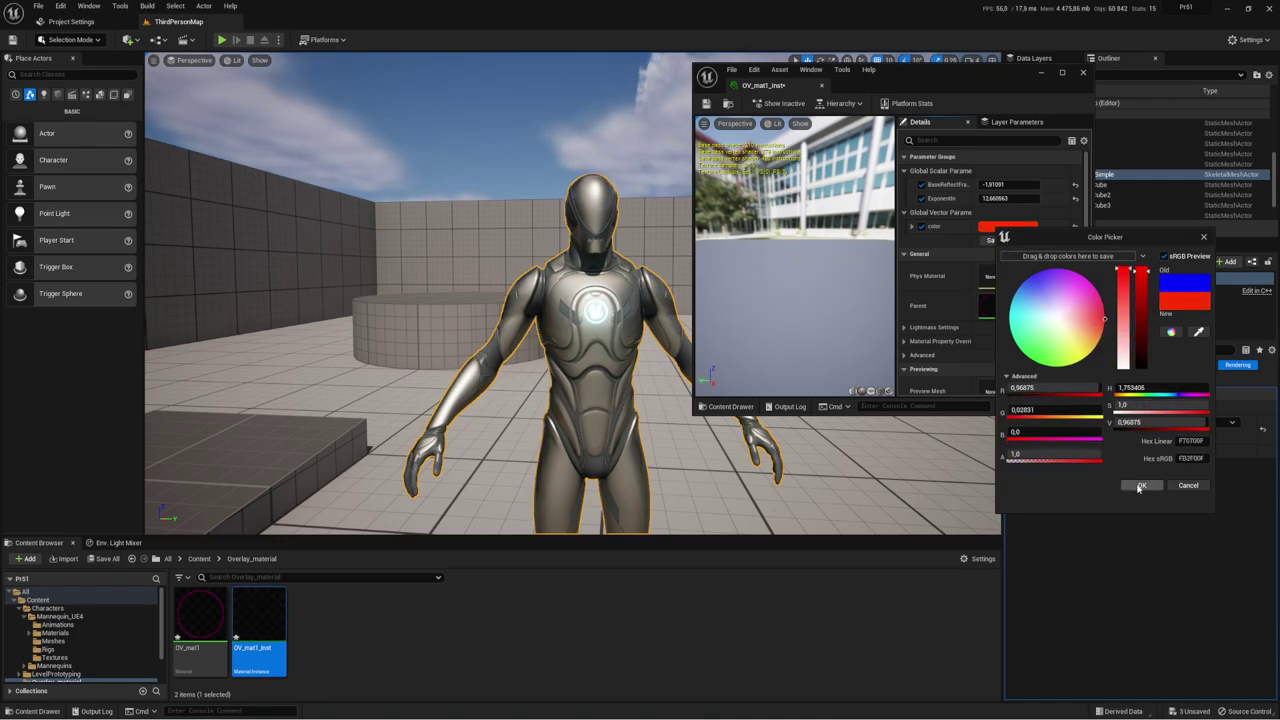
left_click(1140, 486)
Step: Reset BaseReflectFraction, then drag it to about -0.07199
scroll(608, 306, "up", 3)
scroll(608, 306, "up", 3)
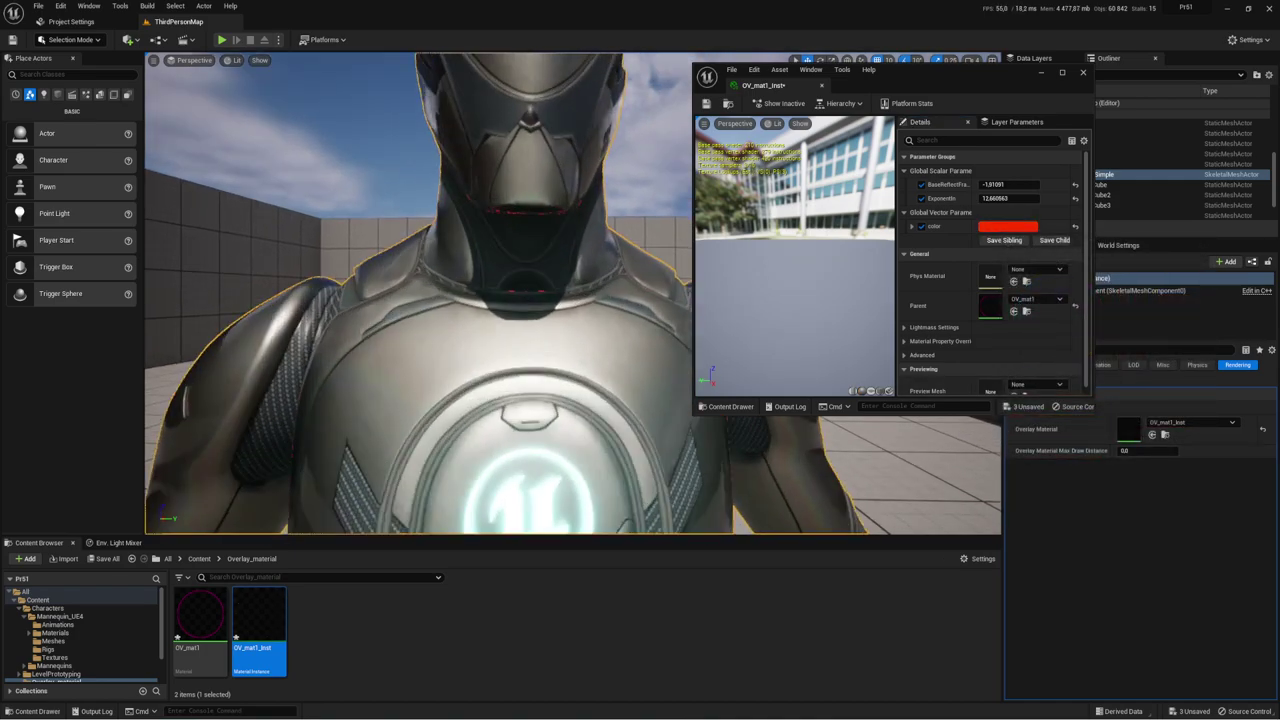
scroll(608, 306, "up", 3)
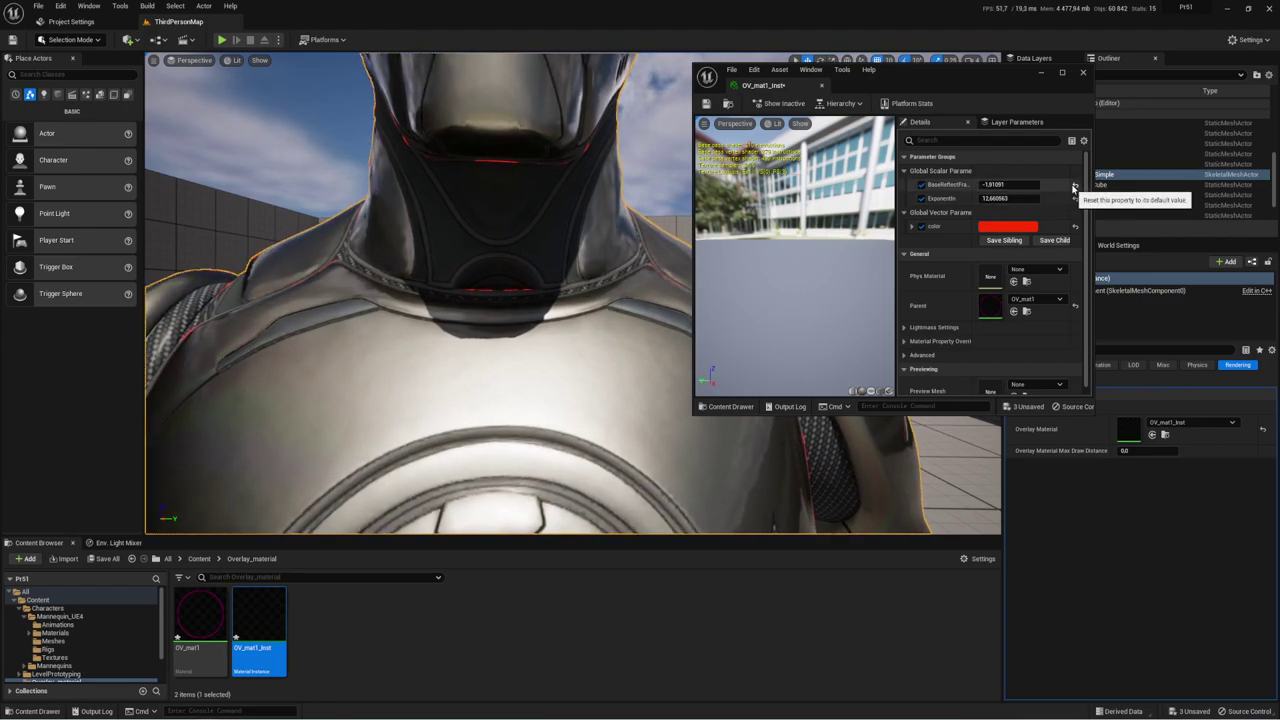
left_click(1075, 186)
mouse_move(1030, 186)
left_mouse_down()
mouse_move(1045, 186)
mouse_move(975, 198)
left_mouse_up()
Step: Fine-tune the Exponent down to 1.23815 for a thin red rim on the mannequin
scroll(572, 300, "down", 5)
scroll(572, 300, "up", 2)
scroll(572, 300, "up", 1)
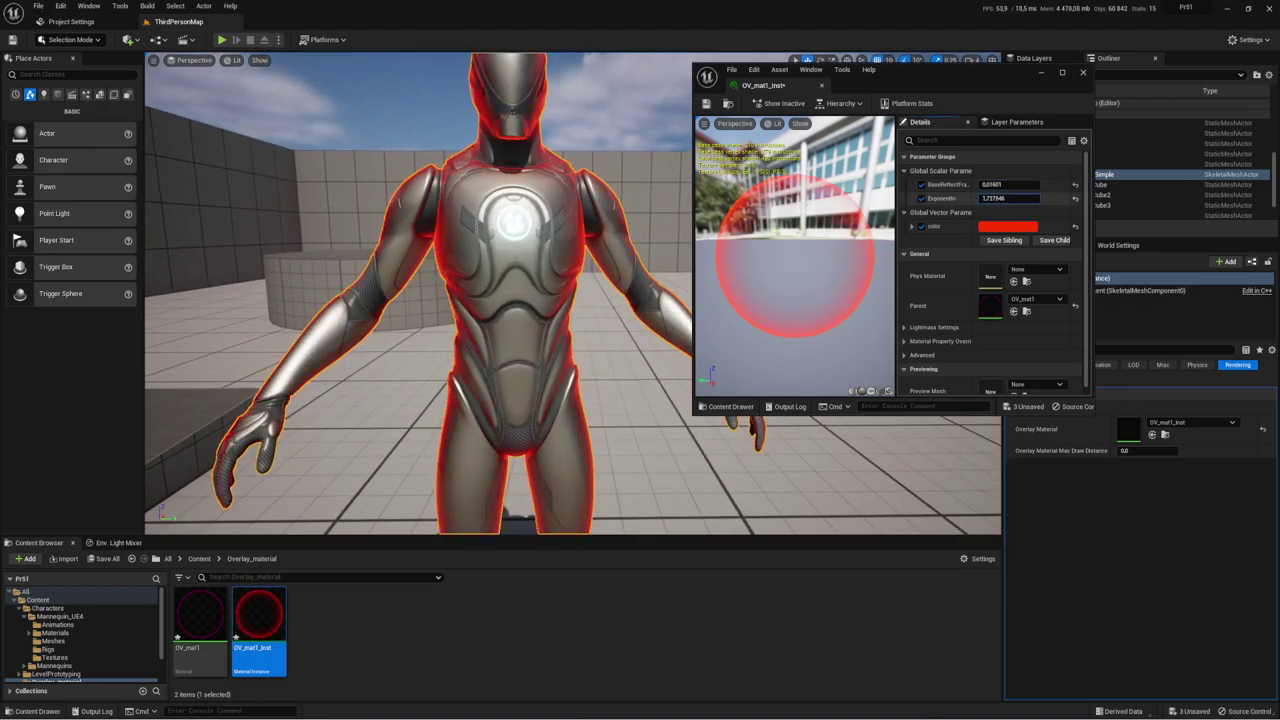
scroll(572, 300, "down", 5)
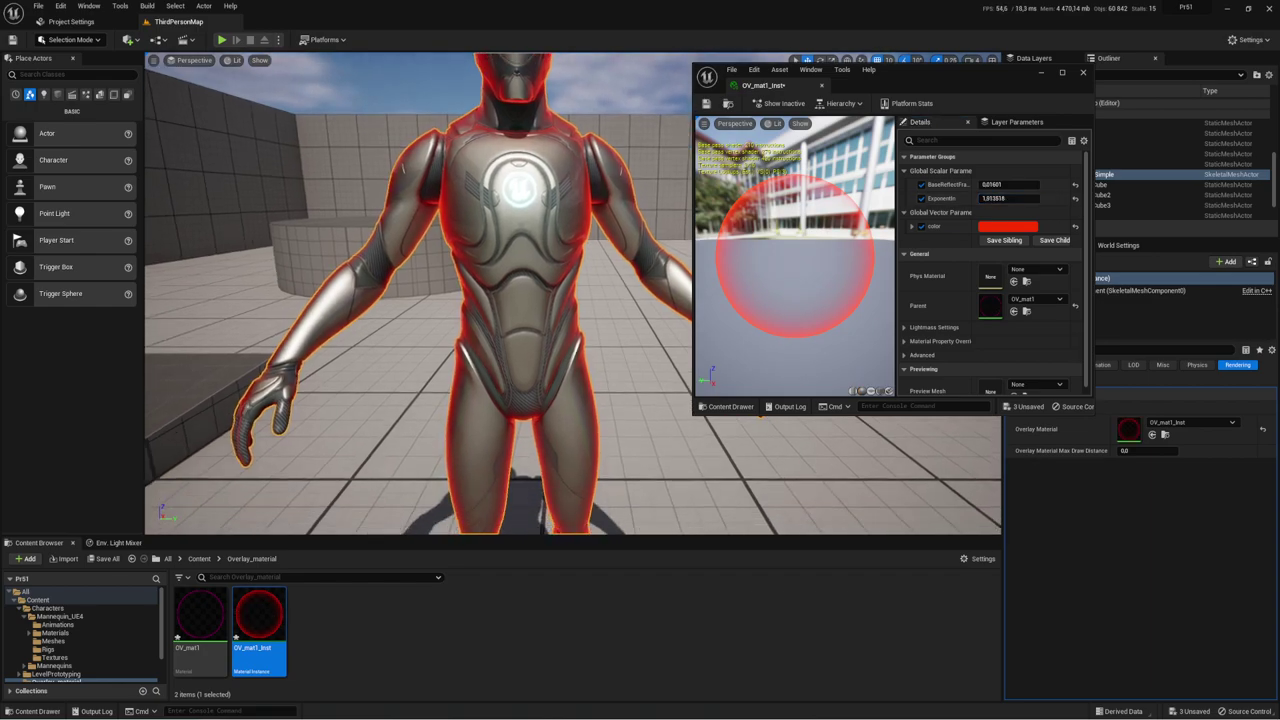
scroll(572, 300, "up", 5)
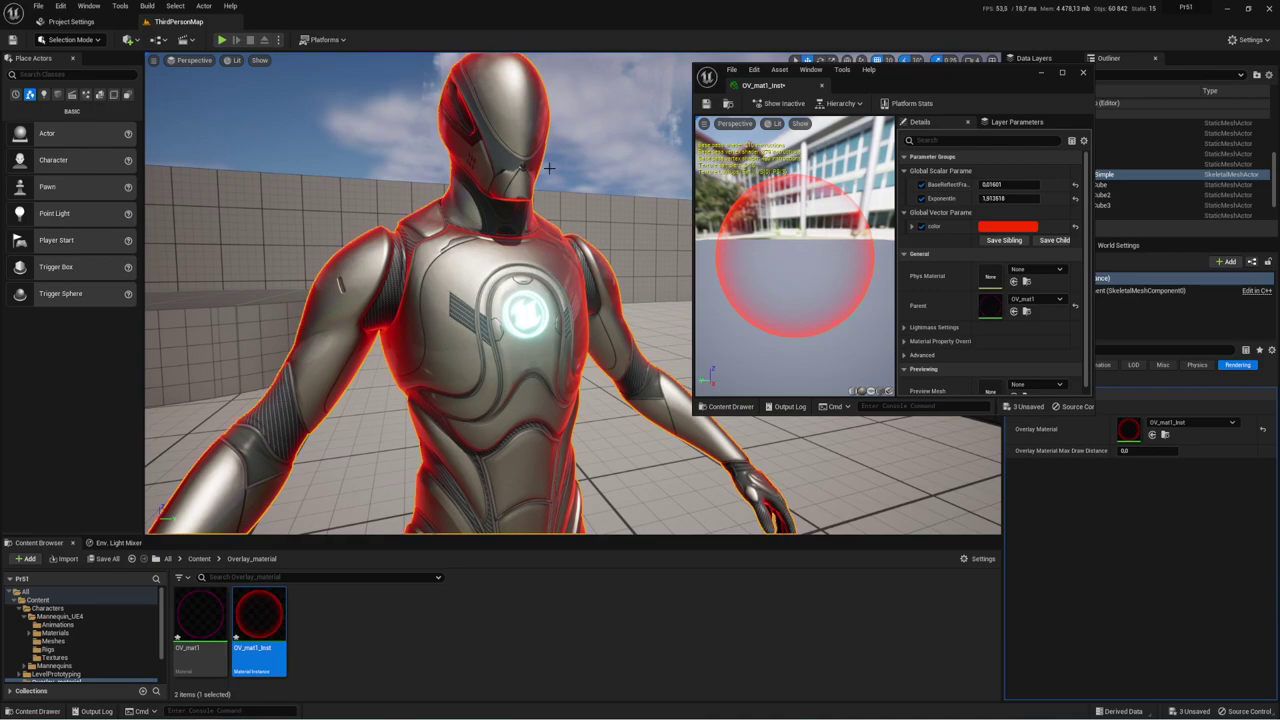
mouse_move(1010, 198)
left_mouse_down()
mouse_move(998, 198)
mouse_move(1010, 184)
left_mouse_up()
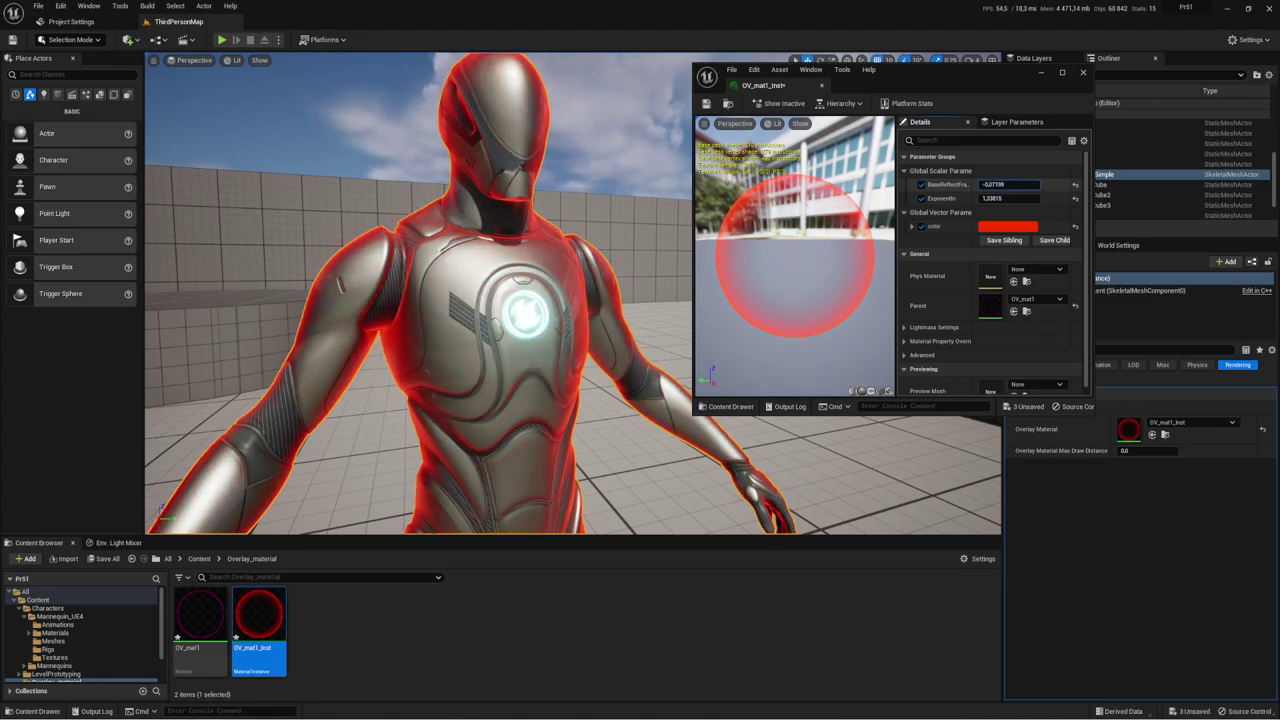
scroll(573, 294, "down", 10)
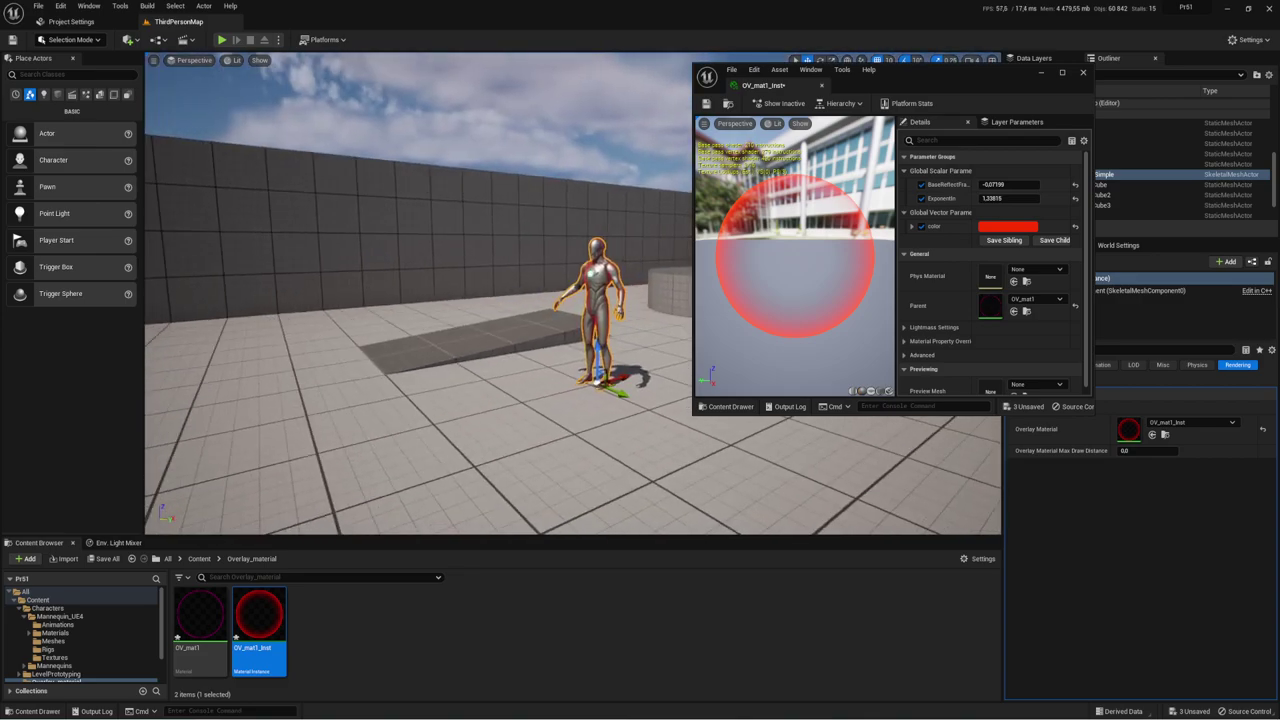
scroll(573, 294, "up", 3)
scroll(573, 294, "up", 7)
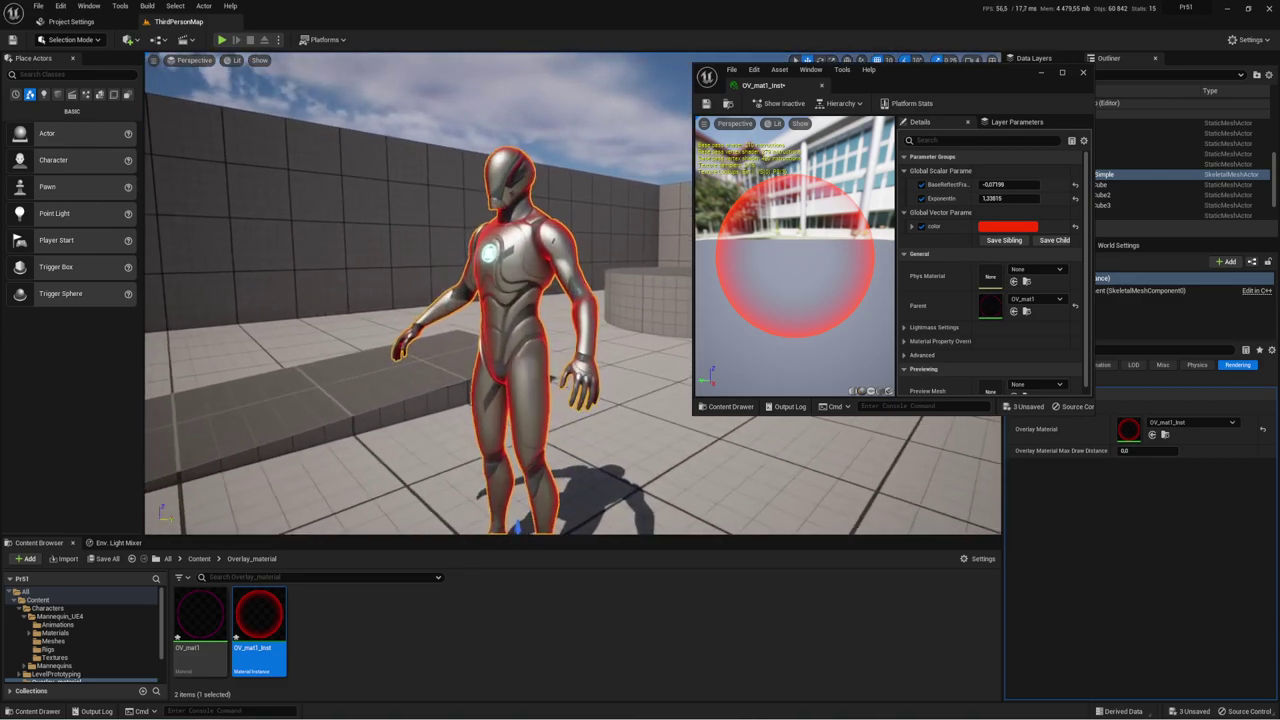
scroll(529, 264, "up", 2)
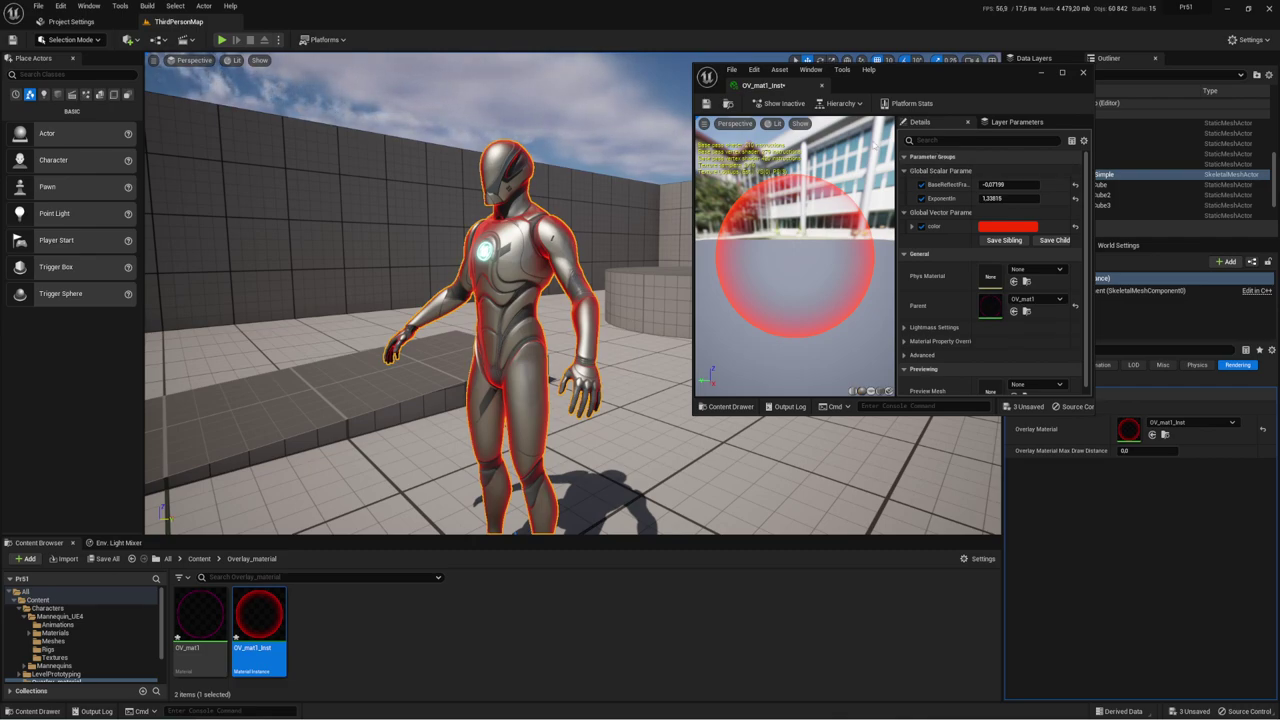
Step: Save OV_mat1_Inst, clear the level's 'overlay' Details filter, and turn toward the round platform
left_click(706, 105)
left_click(561, 257)
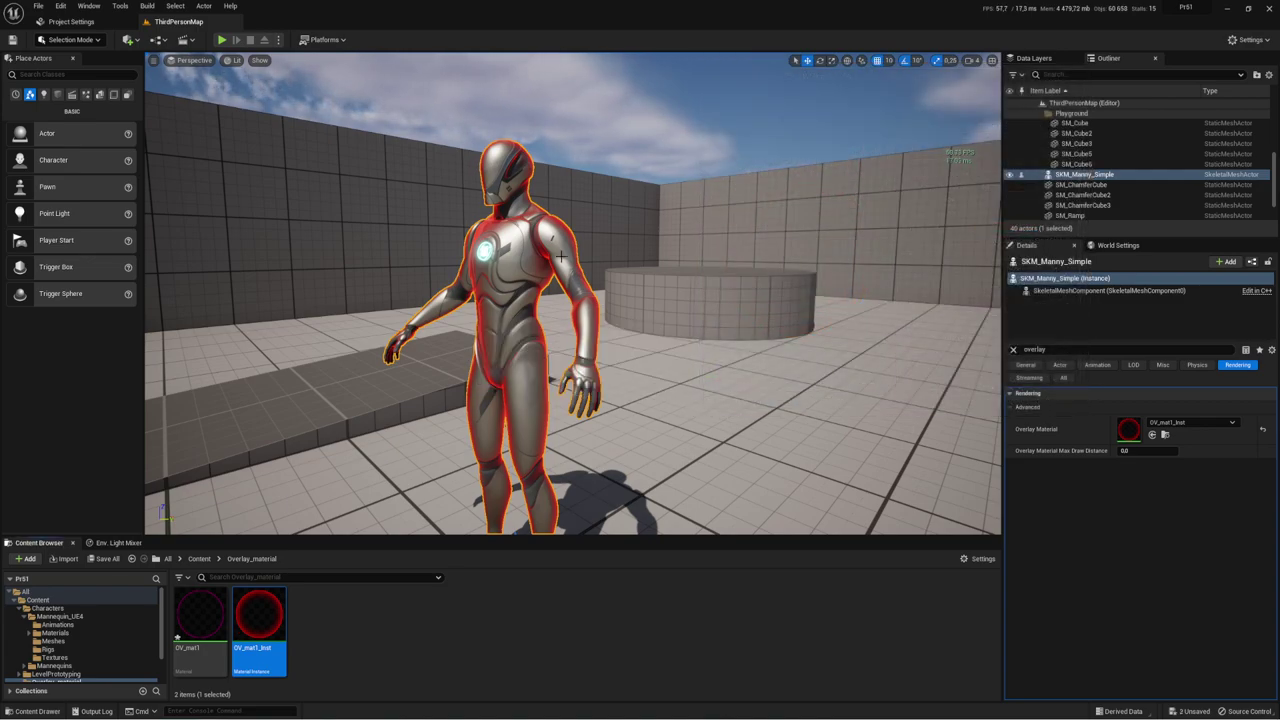
scroll(603, 244, "down", 5)
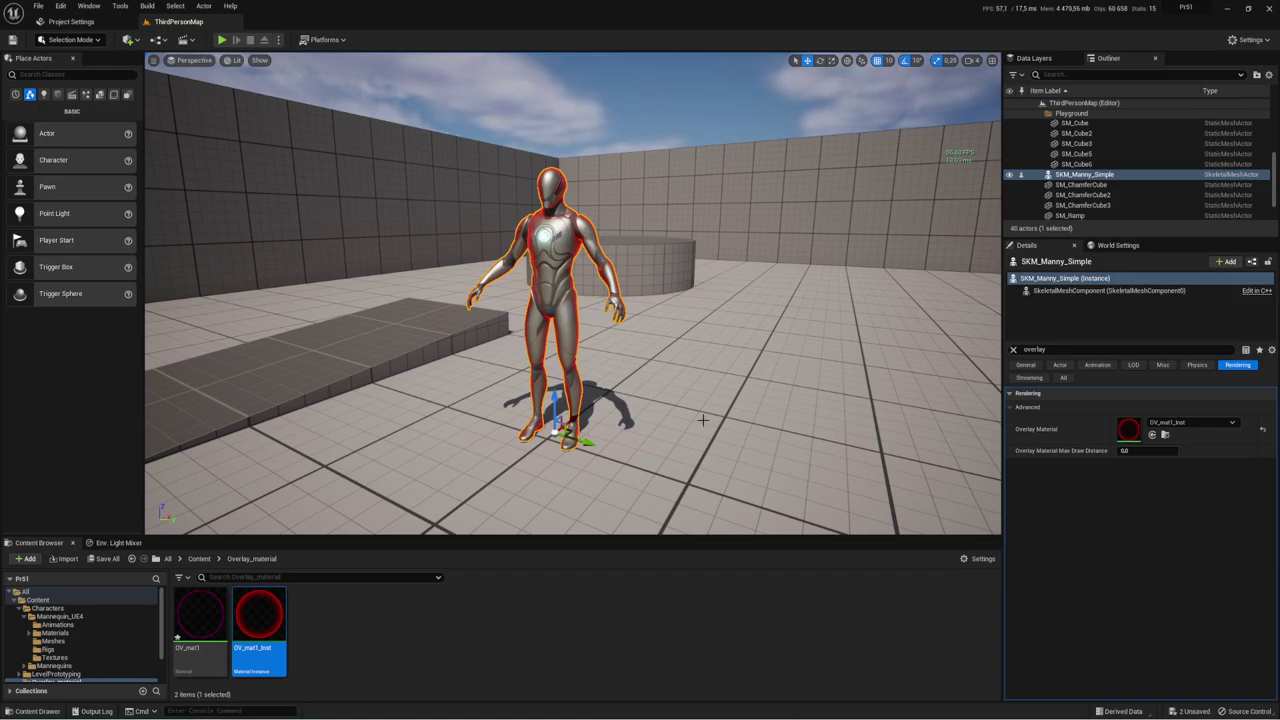
left_click(1014, 351)
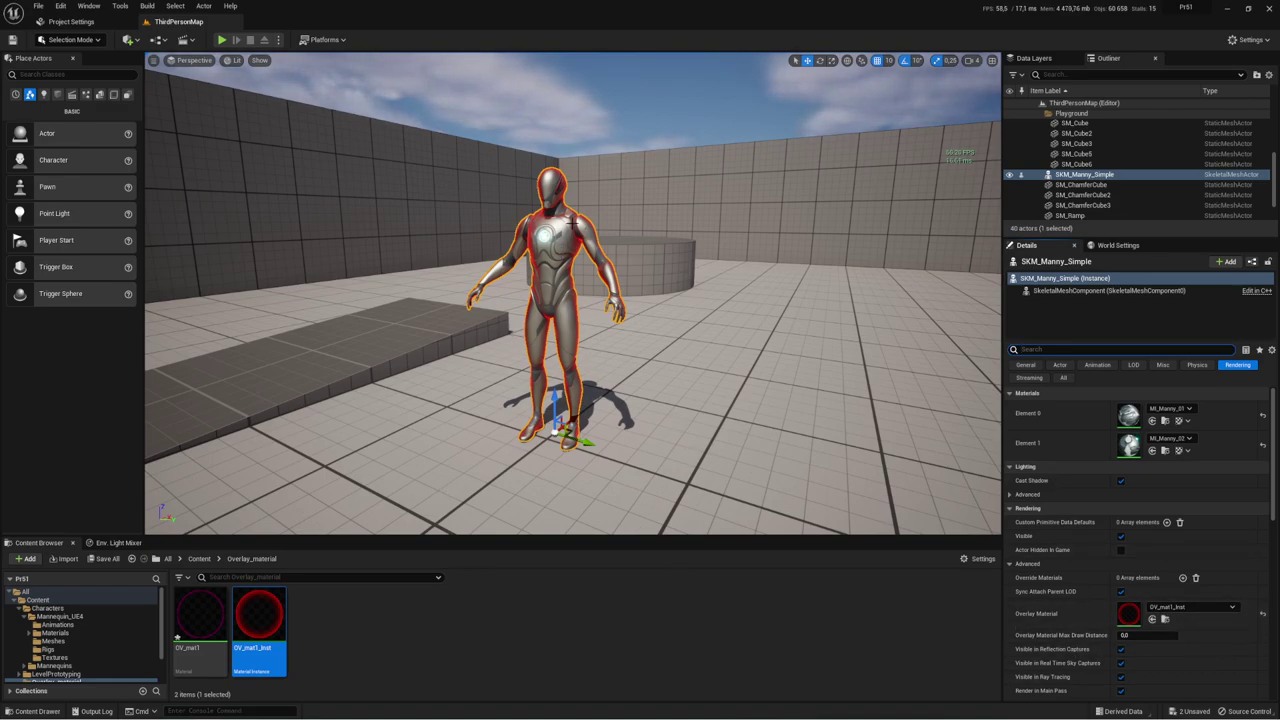
right_click_drag(573, 300, 600, 300)
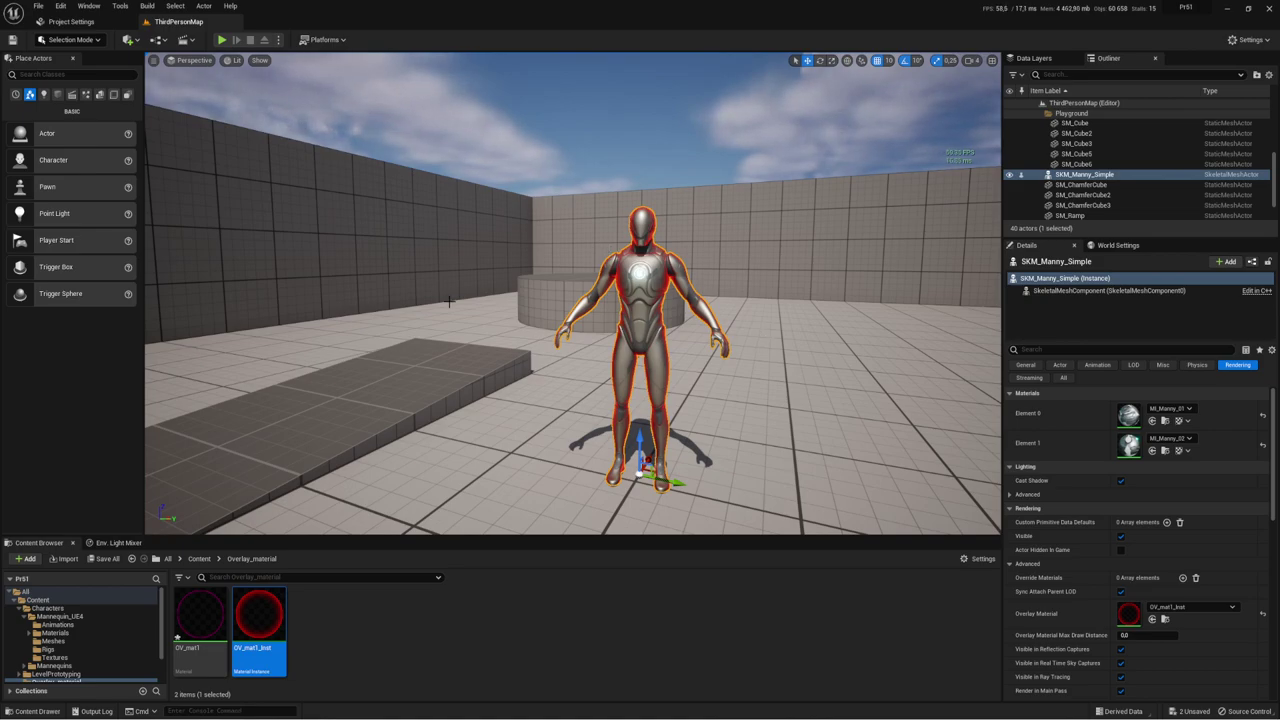
right_click_drag(449, 301, 449, 301)
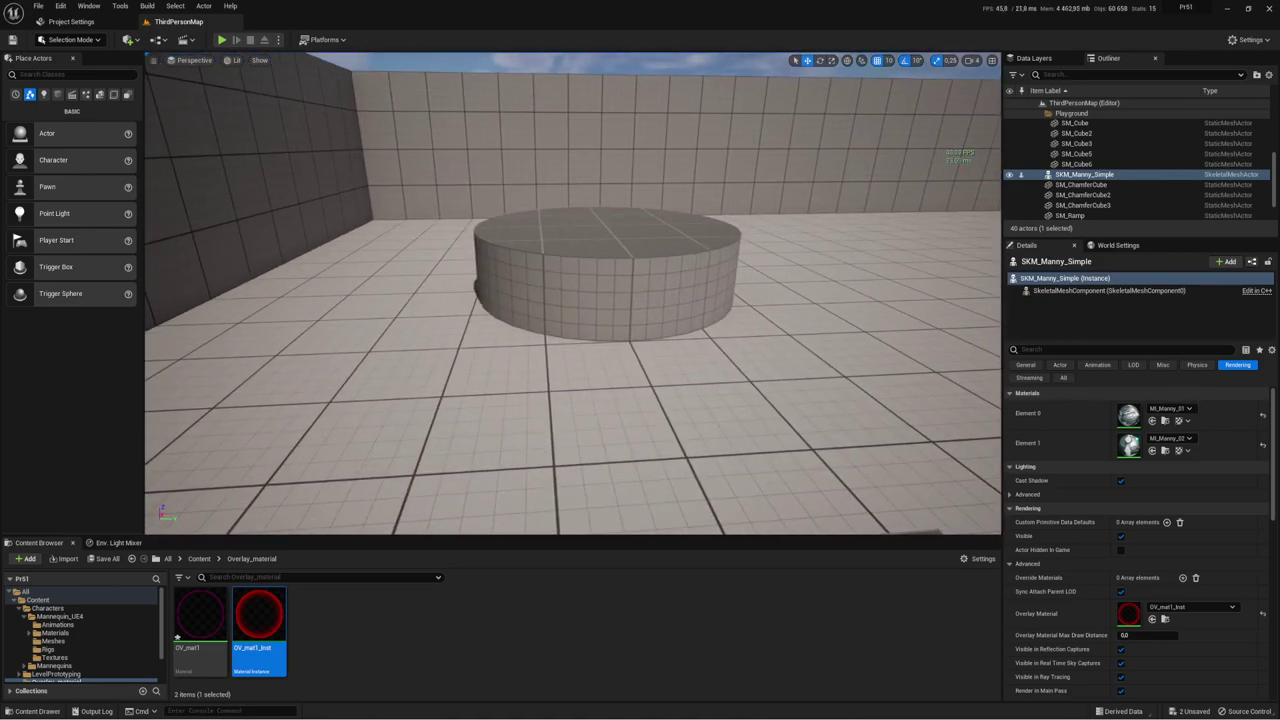
Step: Set SM_QuarterCylinder13's Overlay Material to OV_mat1_Inst under Rendering
left_click(630, 333)
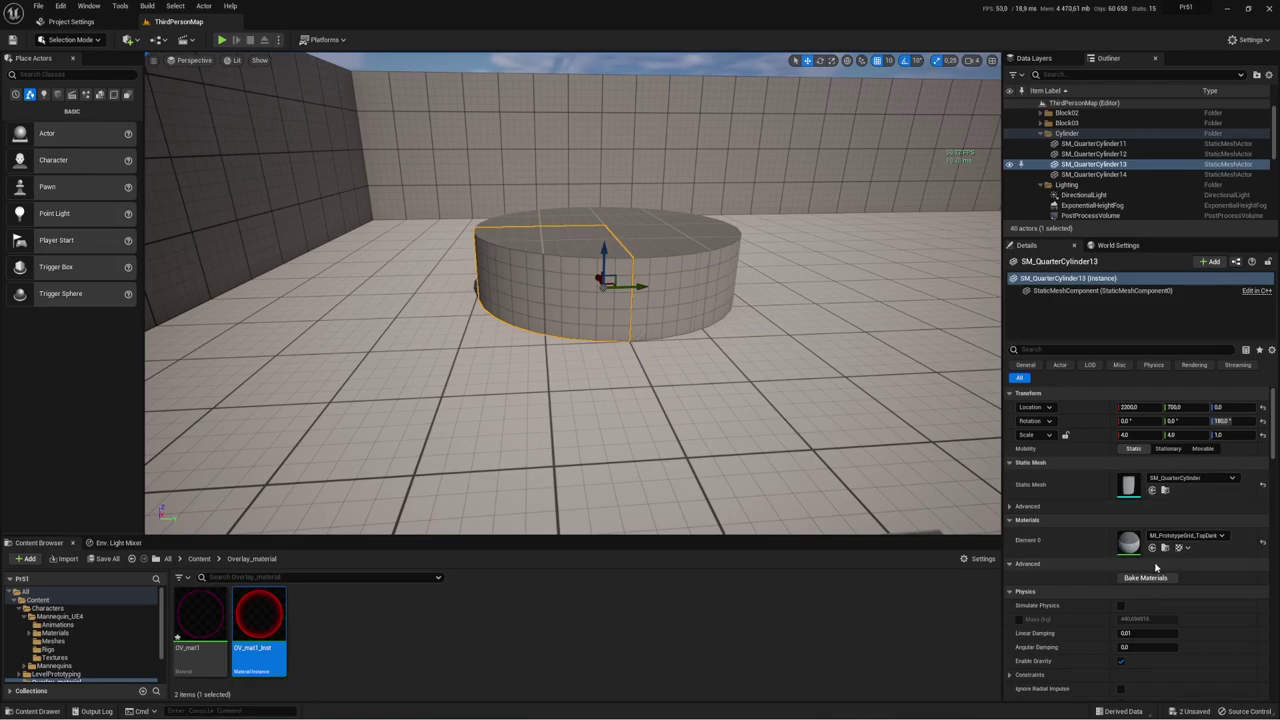
left_click(1240, 365)
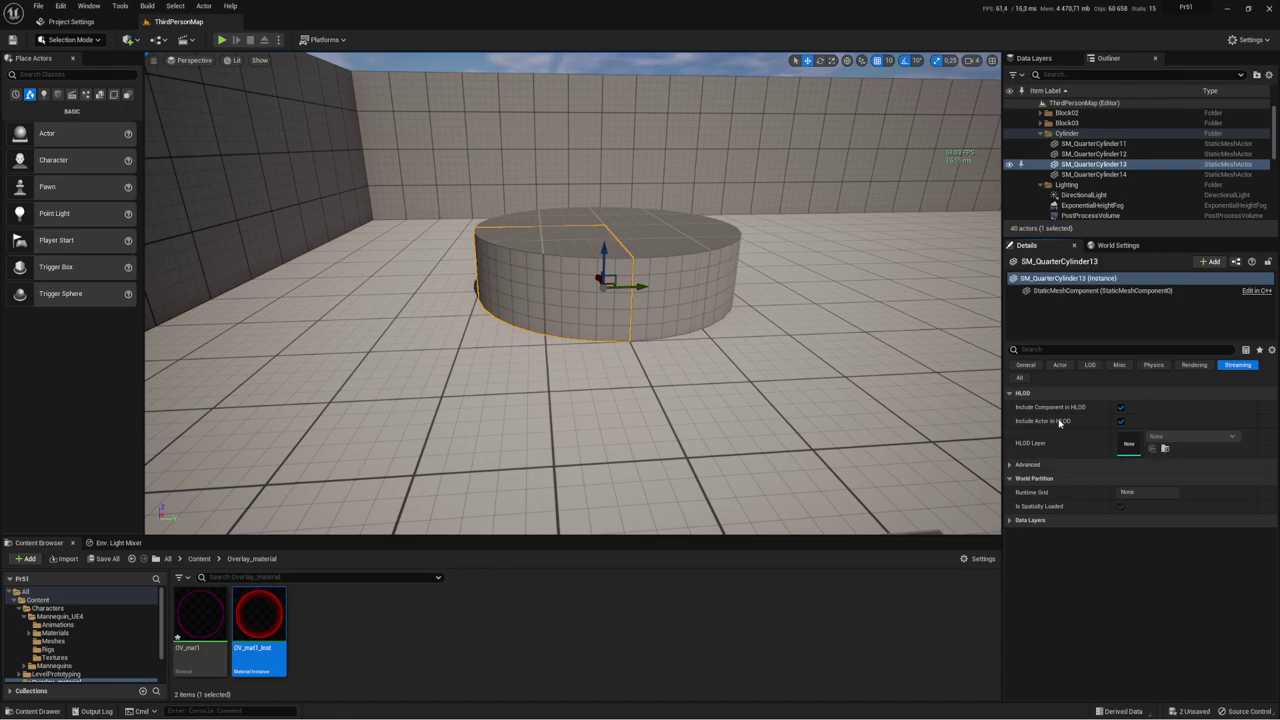
left_click(1200, 366)
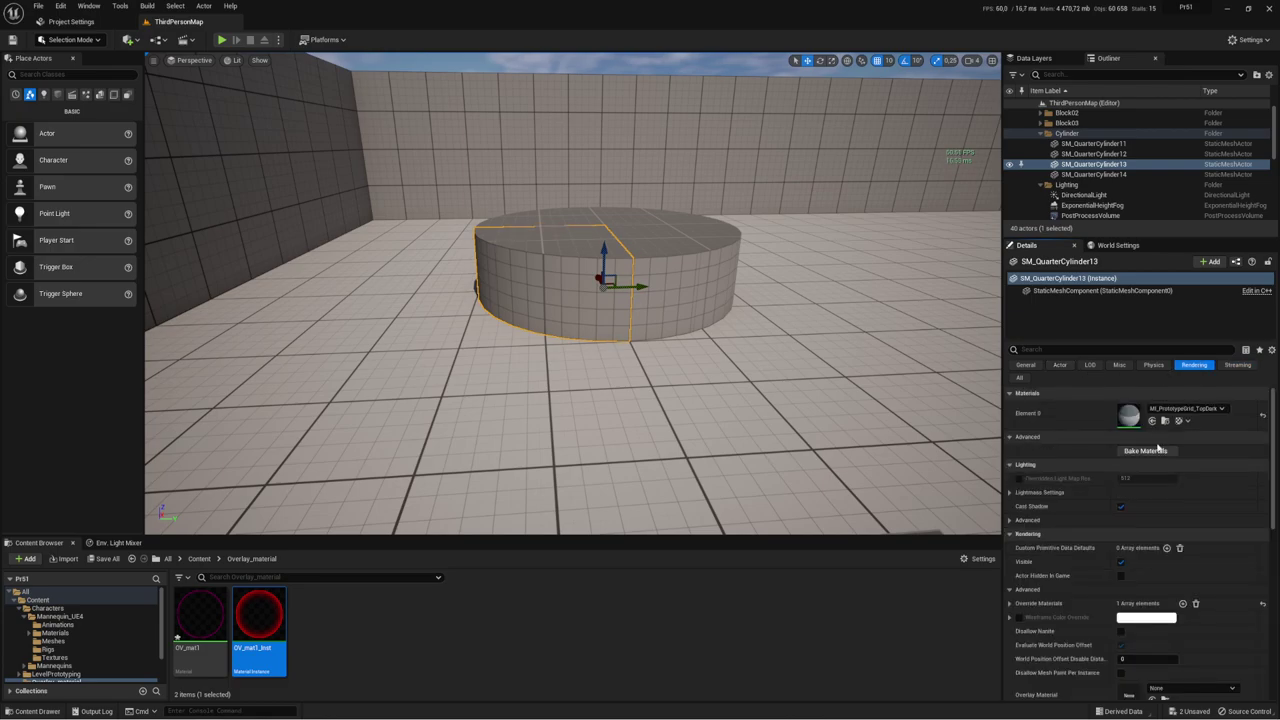
left_click(1009, 604)
left_click(1009, 604)
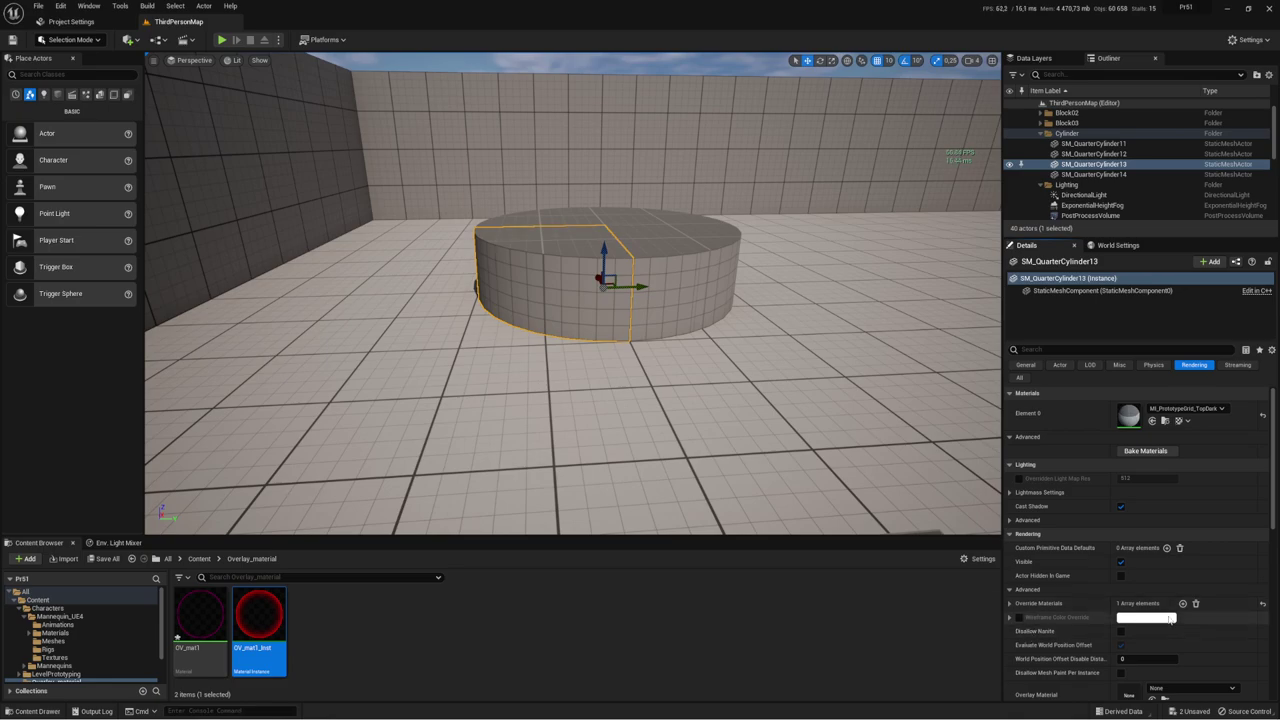
scroll(1147, 617, "down", 3)
scroll(1147, 617, "down", 1)
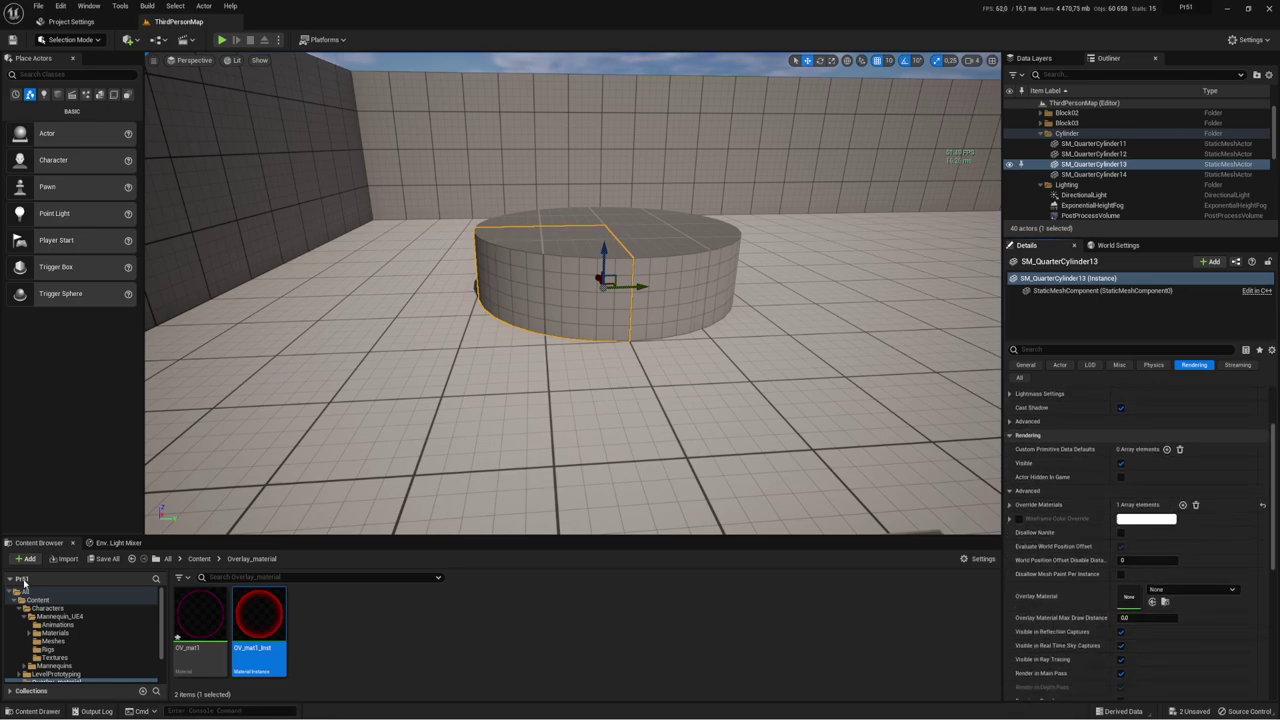
left_click(1152, 601)
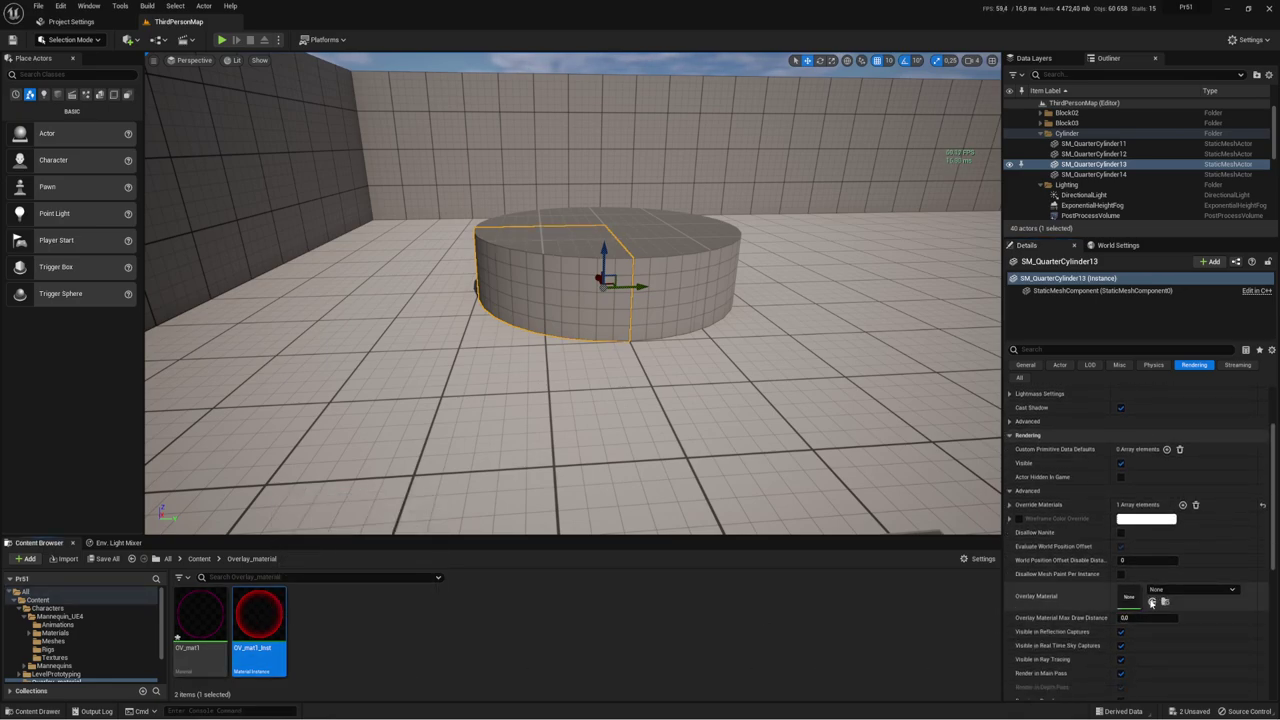
Step: Move the view around the platform to inspect the red overlay glow
left_click(620, 150)
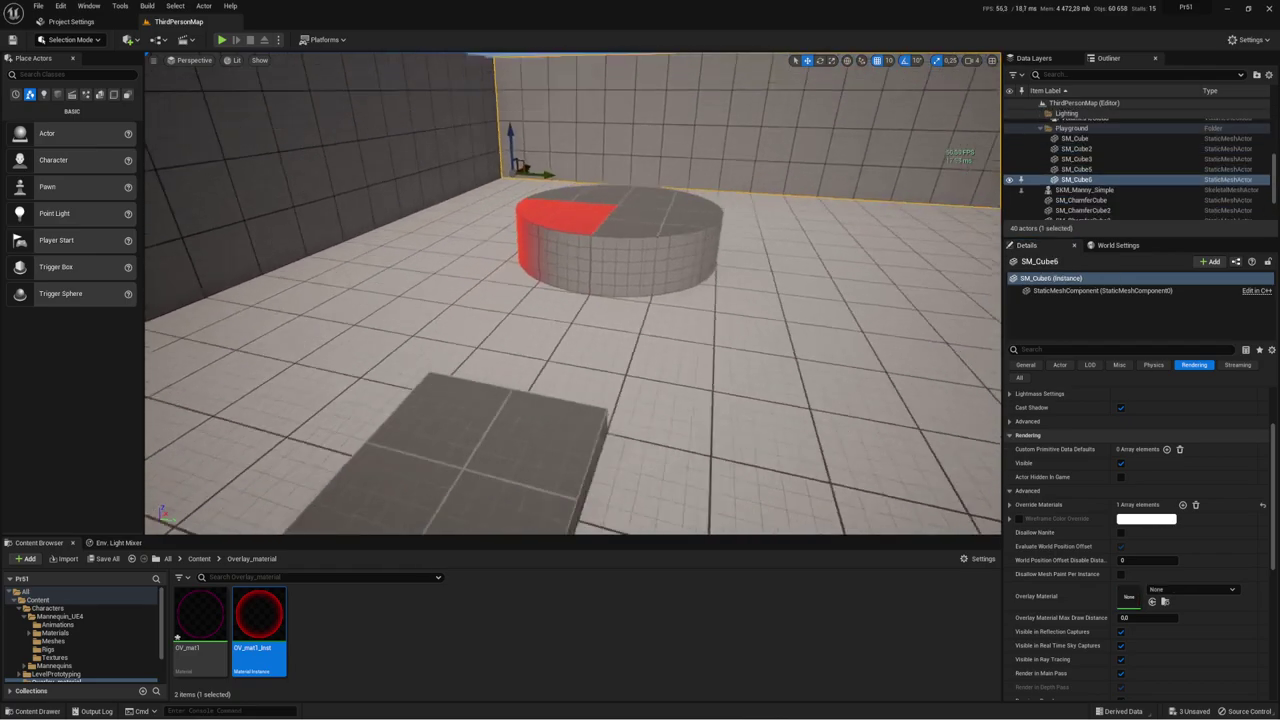
mouse_move(620, 150)
right_mouse_down()
mouse_move(640, 200)
mouse_move(600, 210)
right_mouse_up()
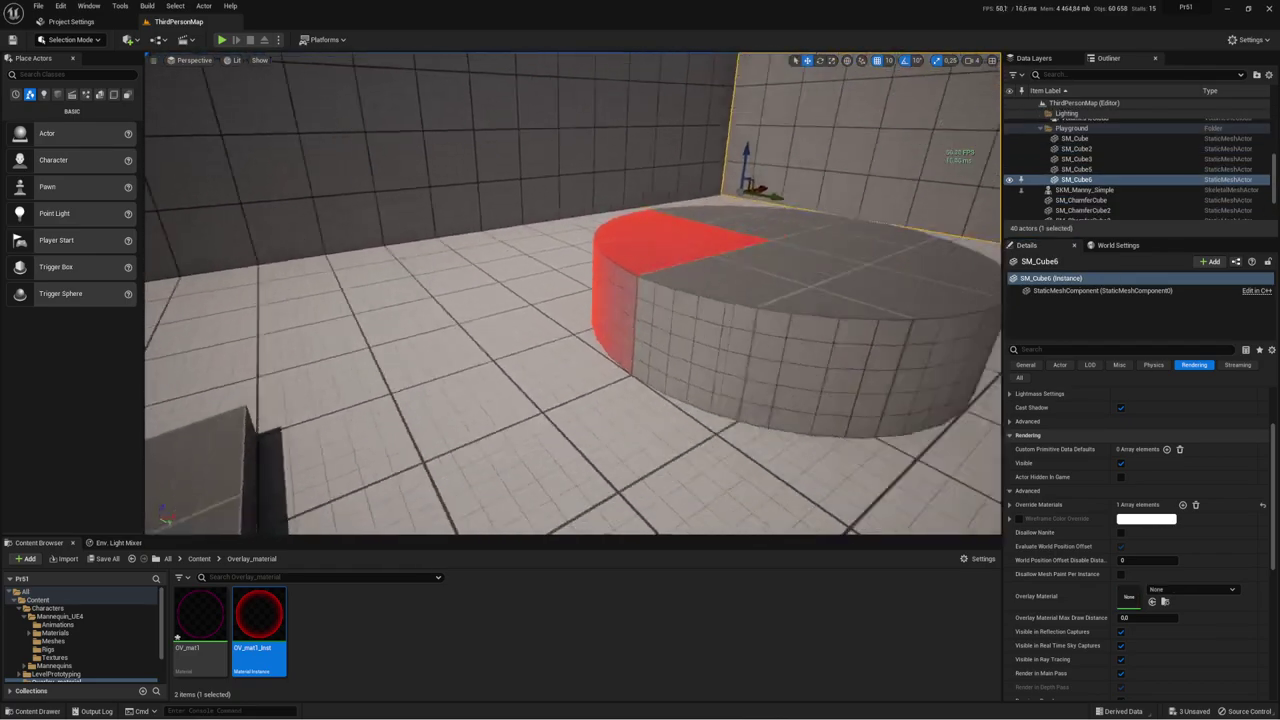
right_click_drag(700, 220, 747, 228)
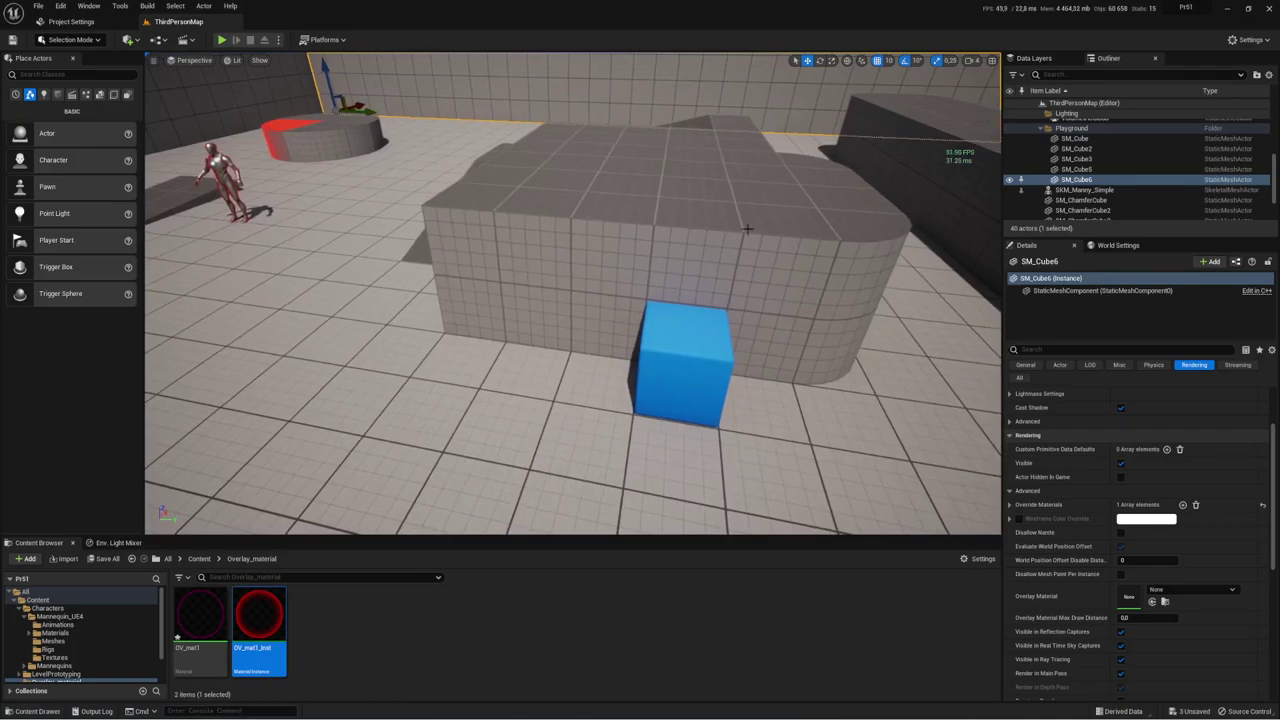
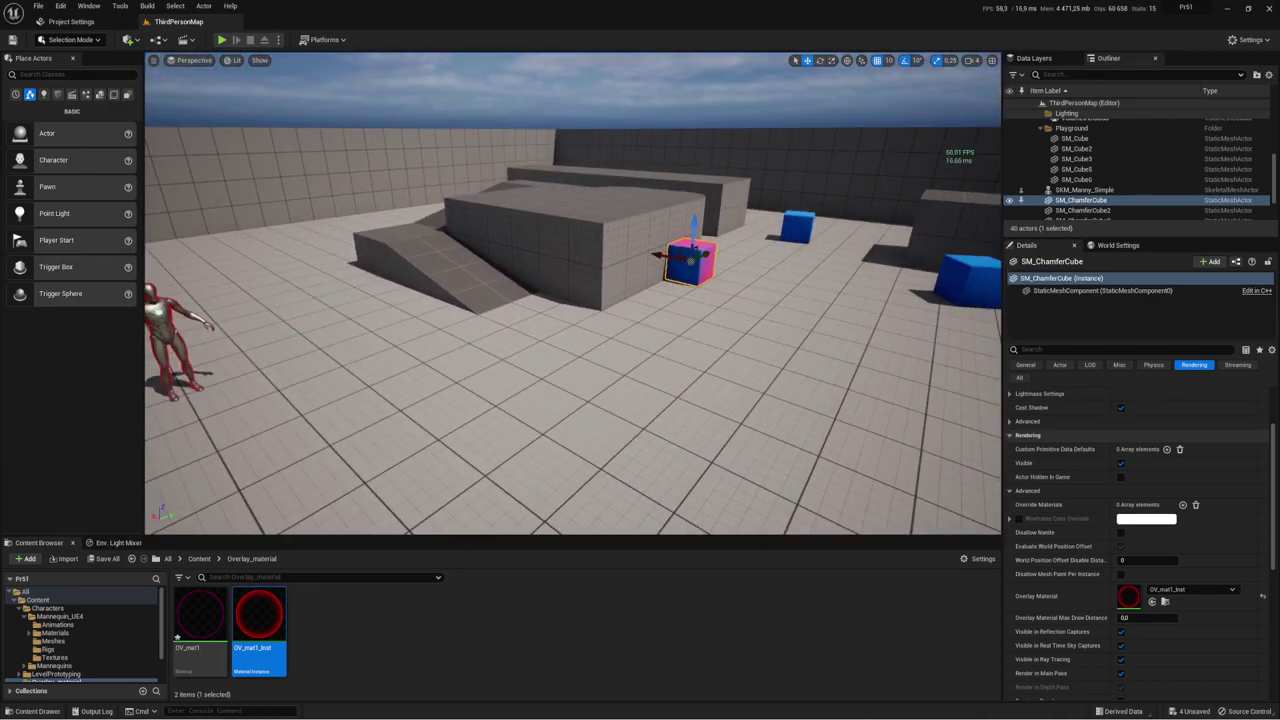
Step: Select the far blue chamfer cube and fly the camera forward past the pink cube
left_click(798, 222)
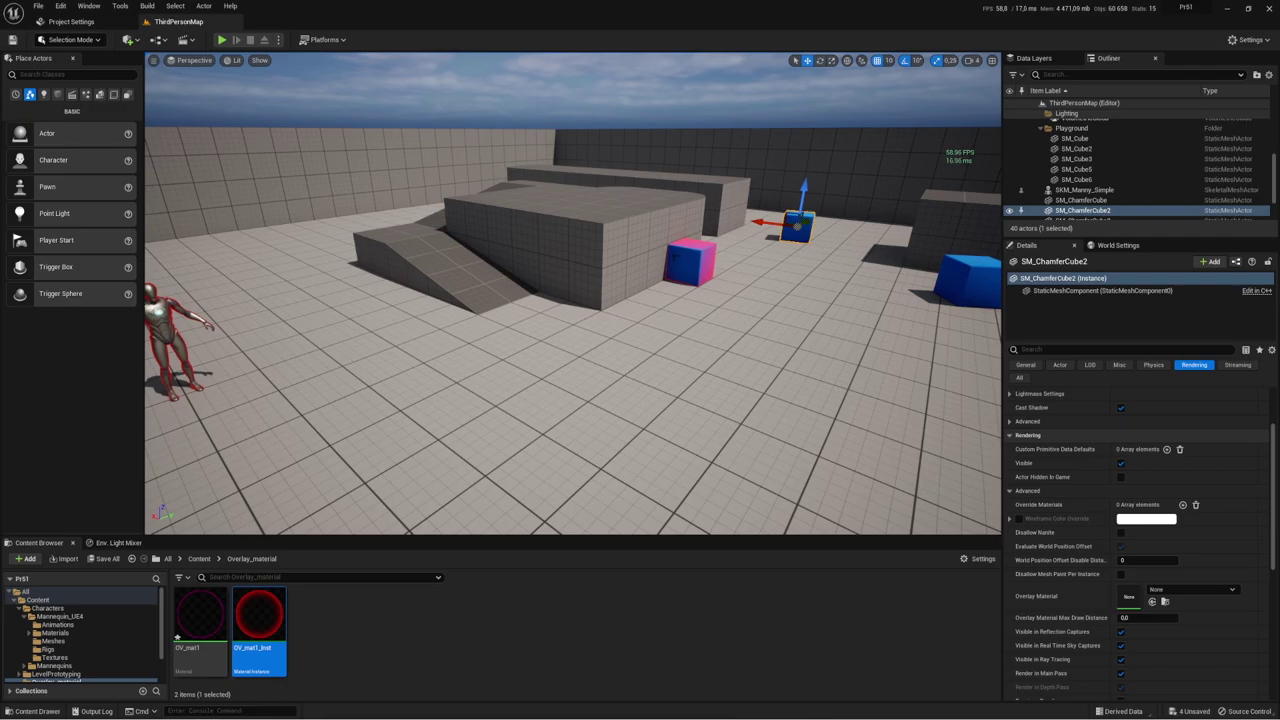
right_click_drag(573, 300, 640, 300)
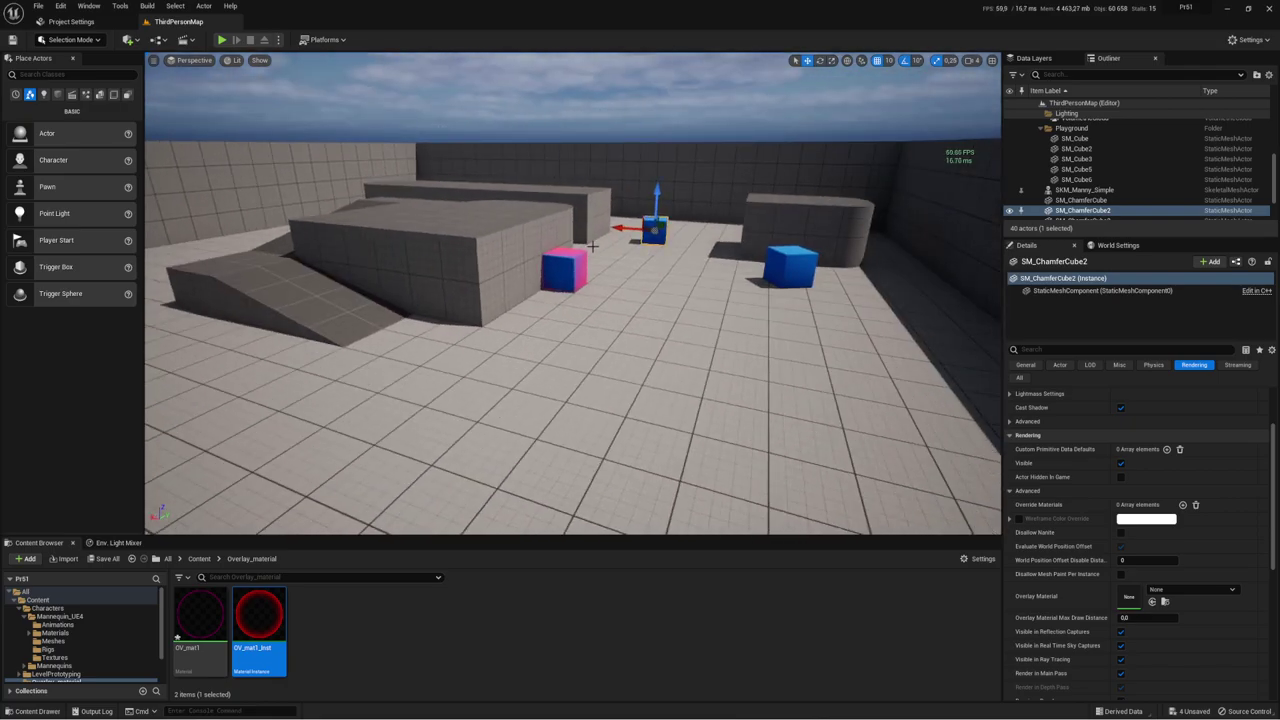
mouse_move(592, 246)
right_mouse_down()
mouse_move(560, 250)
mouse_move(591, 277)
right_mouse_up()
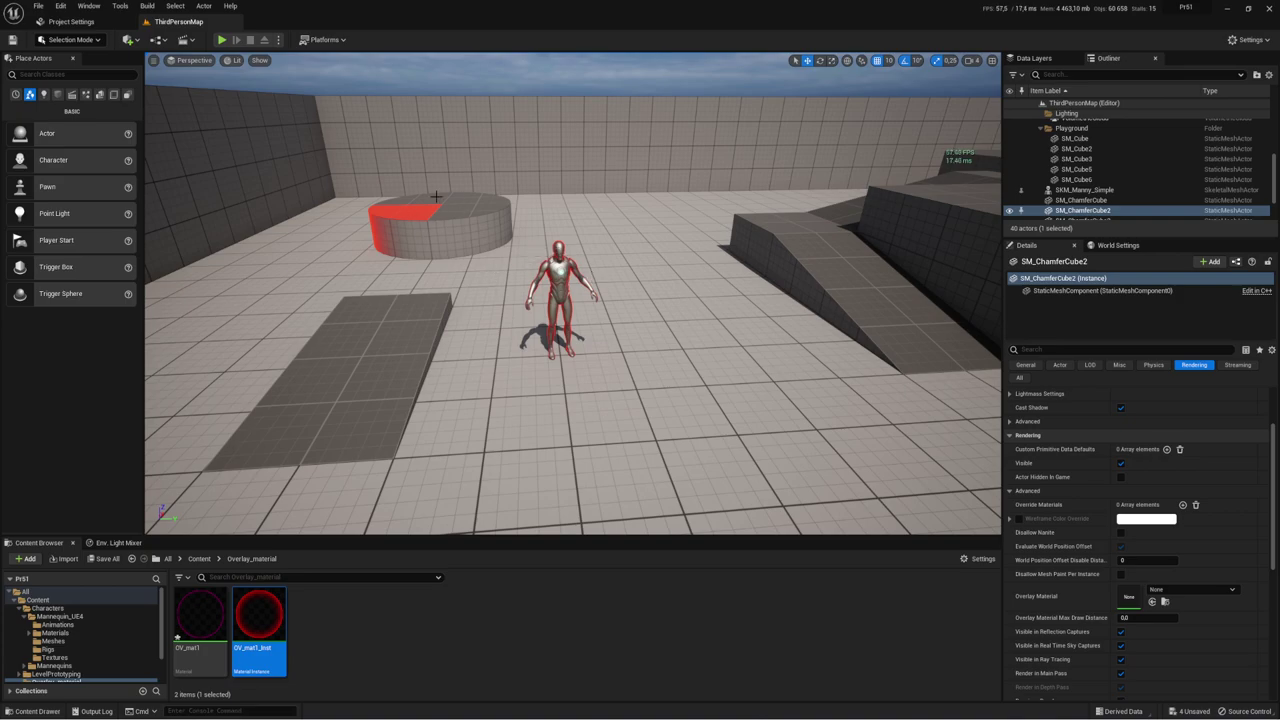
Step: Duplicate OV_mat1 as OV_mat2 and open it for editing
right_click(210, 620)
left_click(260, 418)
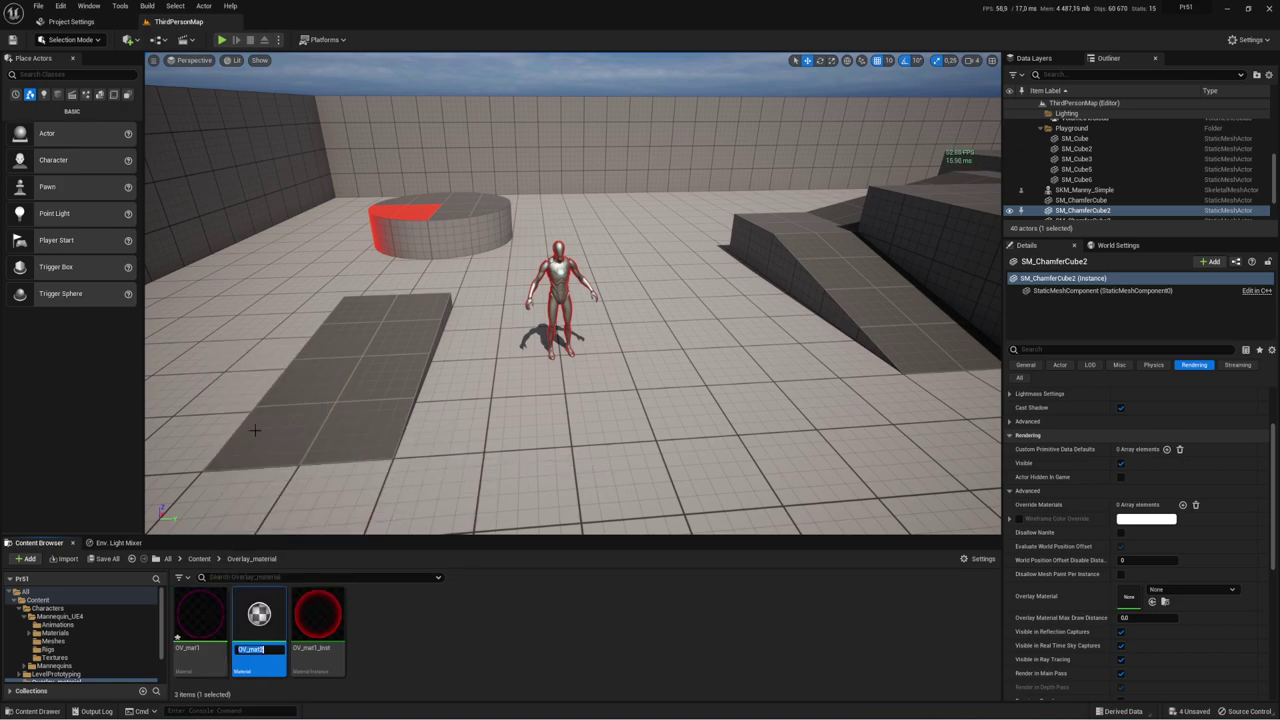
key("Return")
double_click(259, 615)
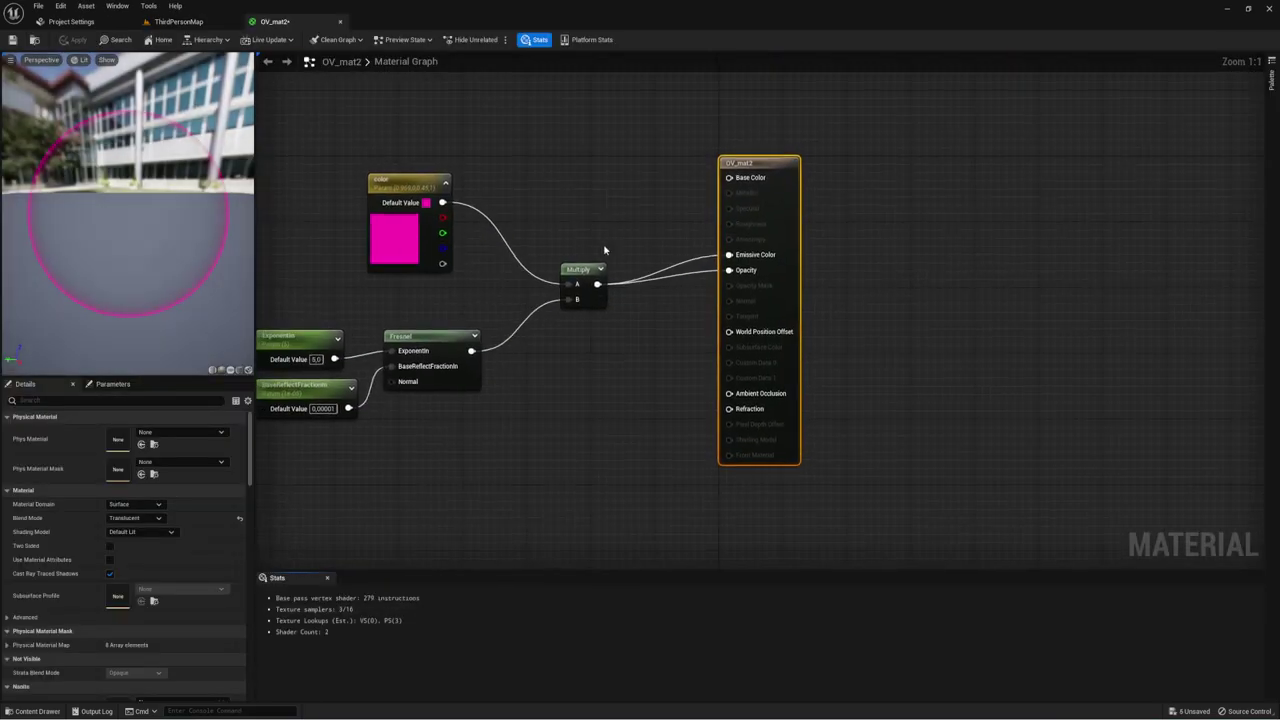
Step: Add a Texture Sample with a Panner wired into its UVs, plus a Multiply node
right_click(675, 211)
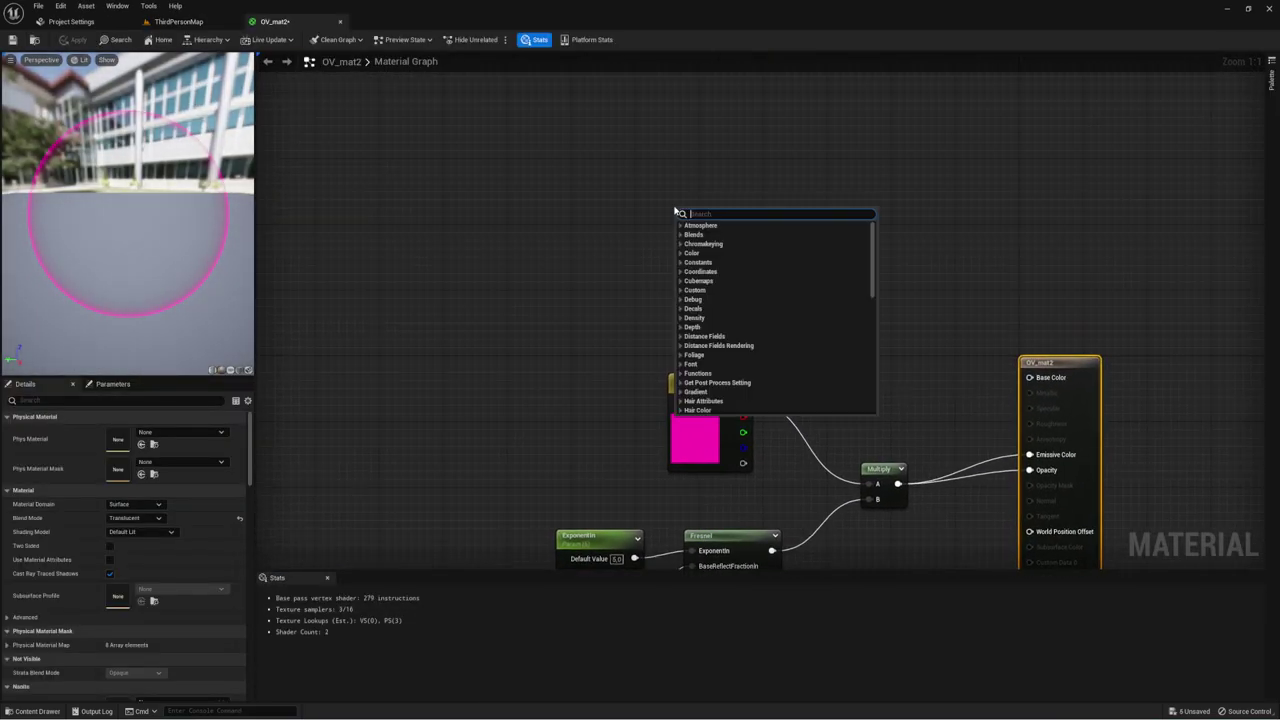
type("text")
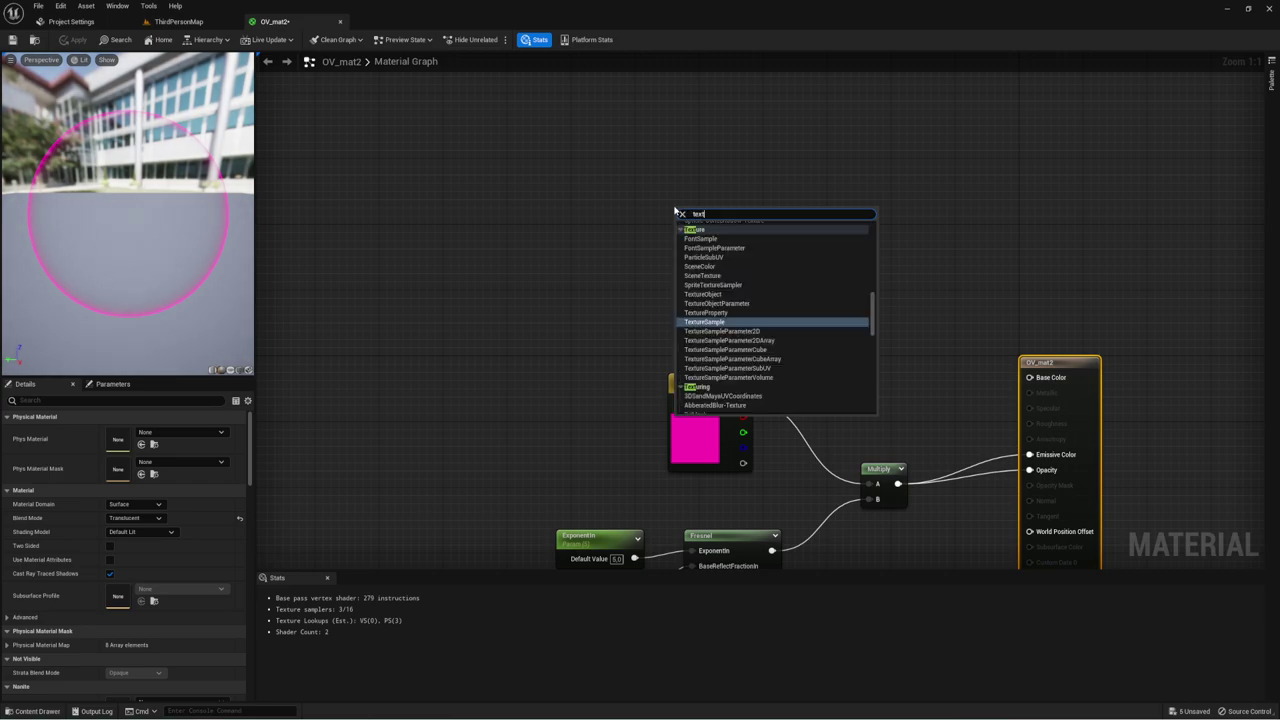
type("ure")
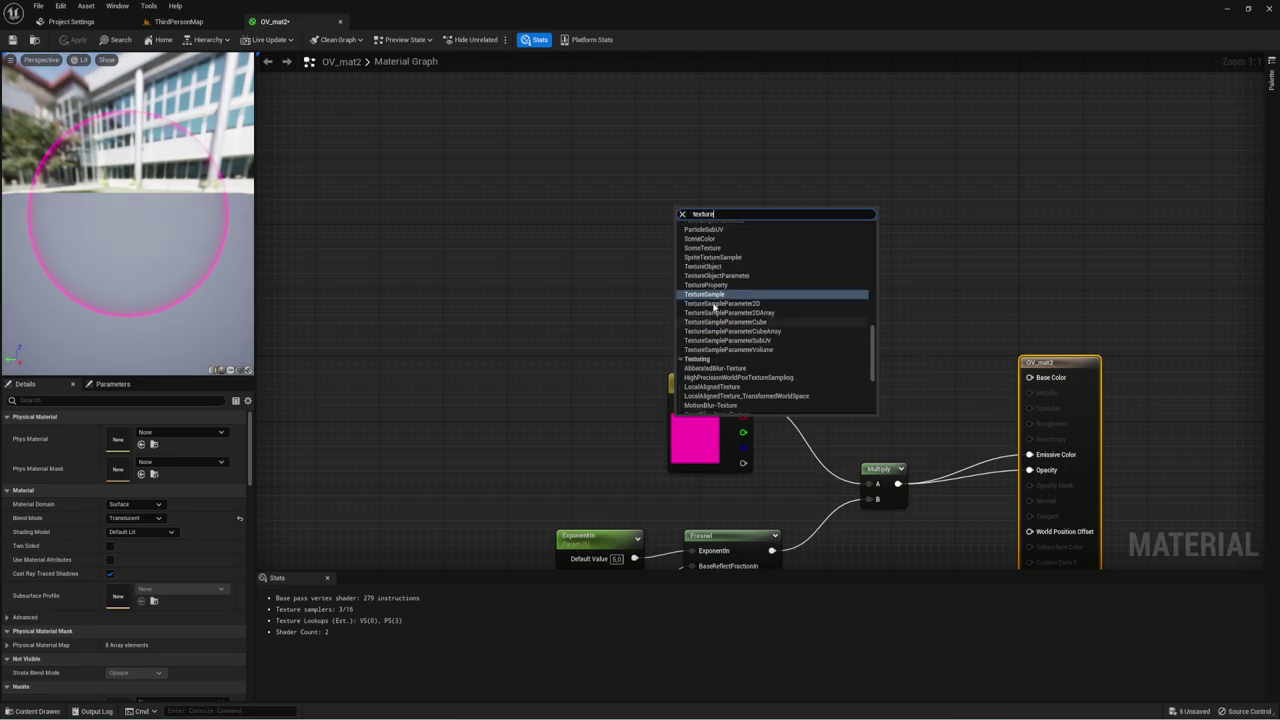
left_click(713, 294)
left_click_drag(712, 211, 688, 166)
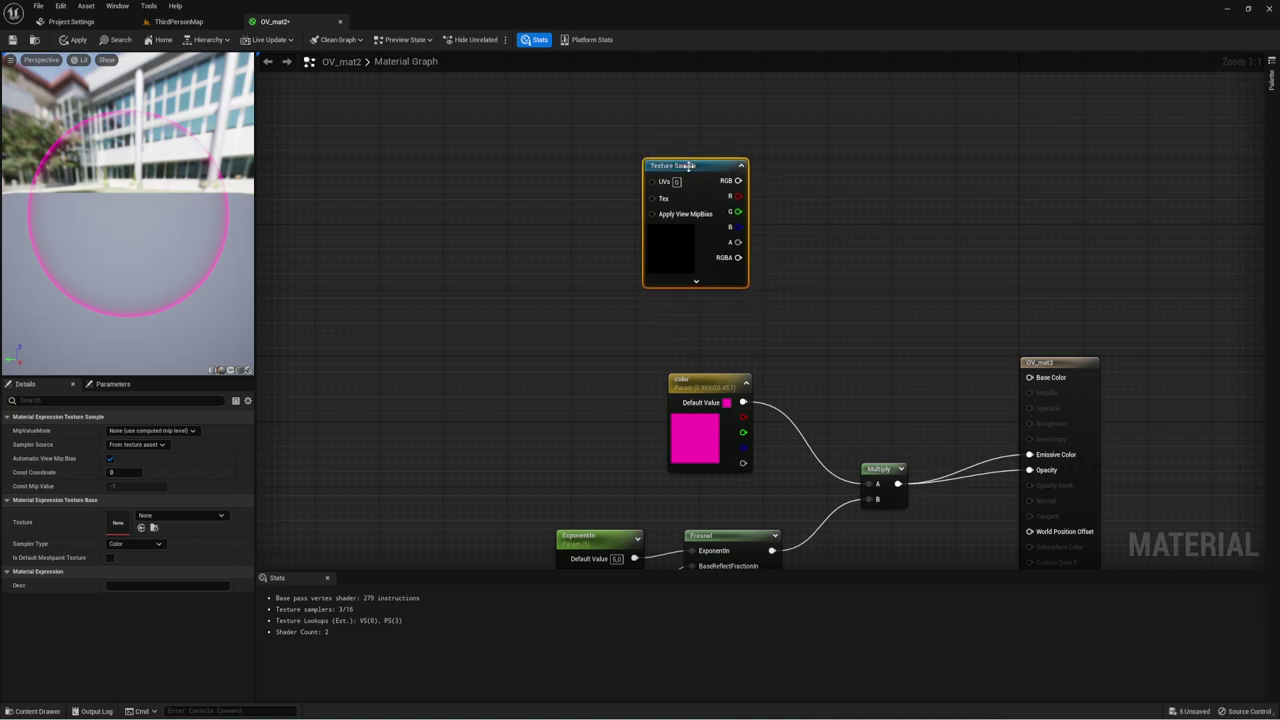
left_click(440, 187)
left_click(438, 170)
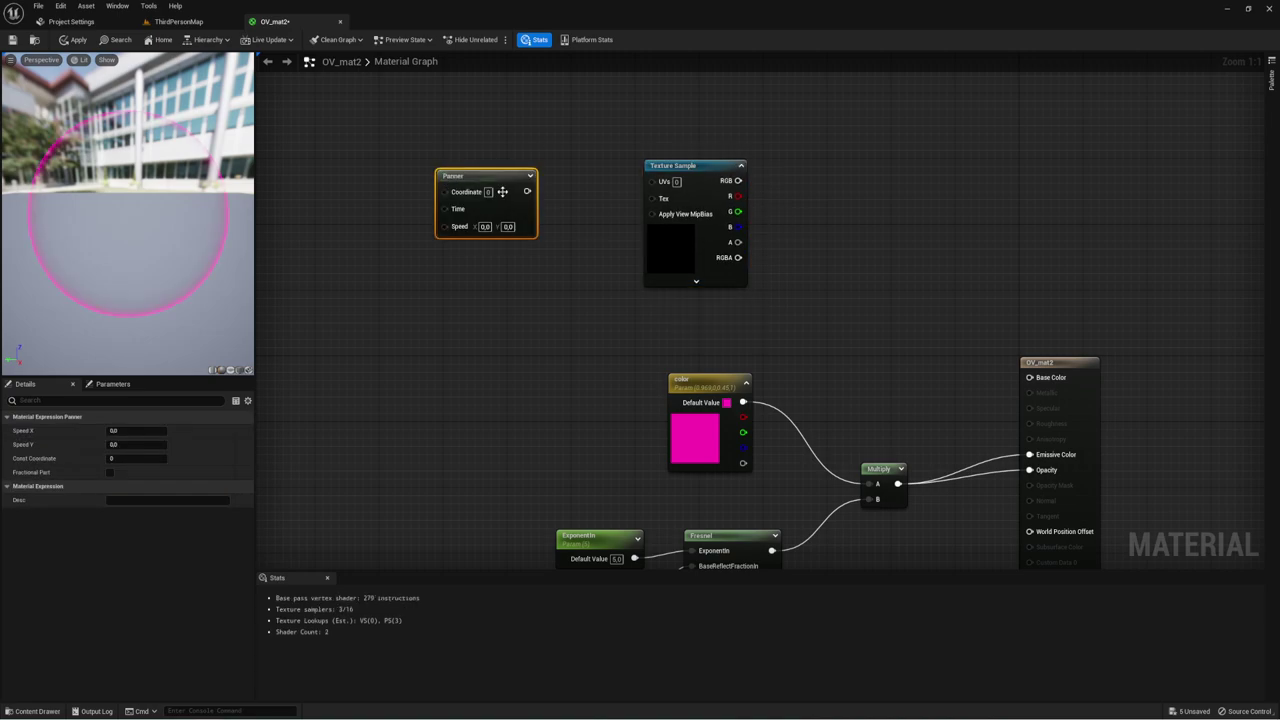
left_click_drag(523, 191, 652, 181)
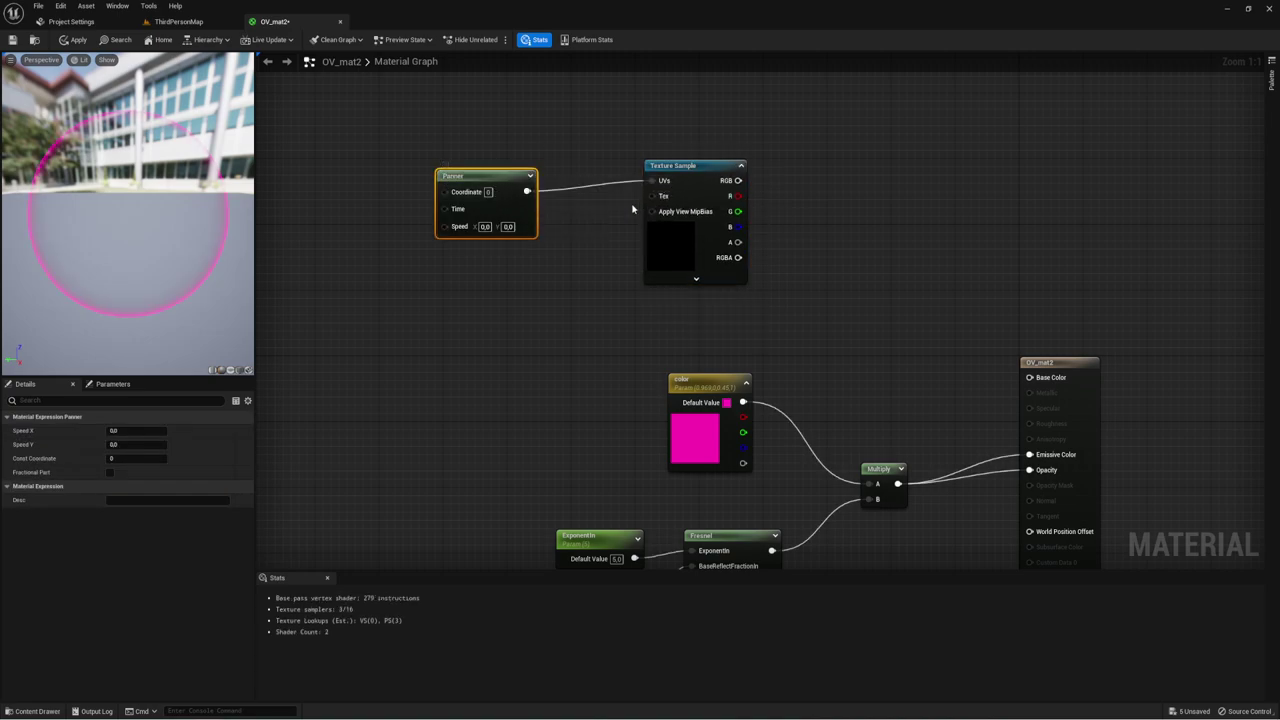
left_click_drag(500, 180, 580, 171)
right_click_drag(875, 259, 774, 203)
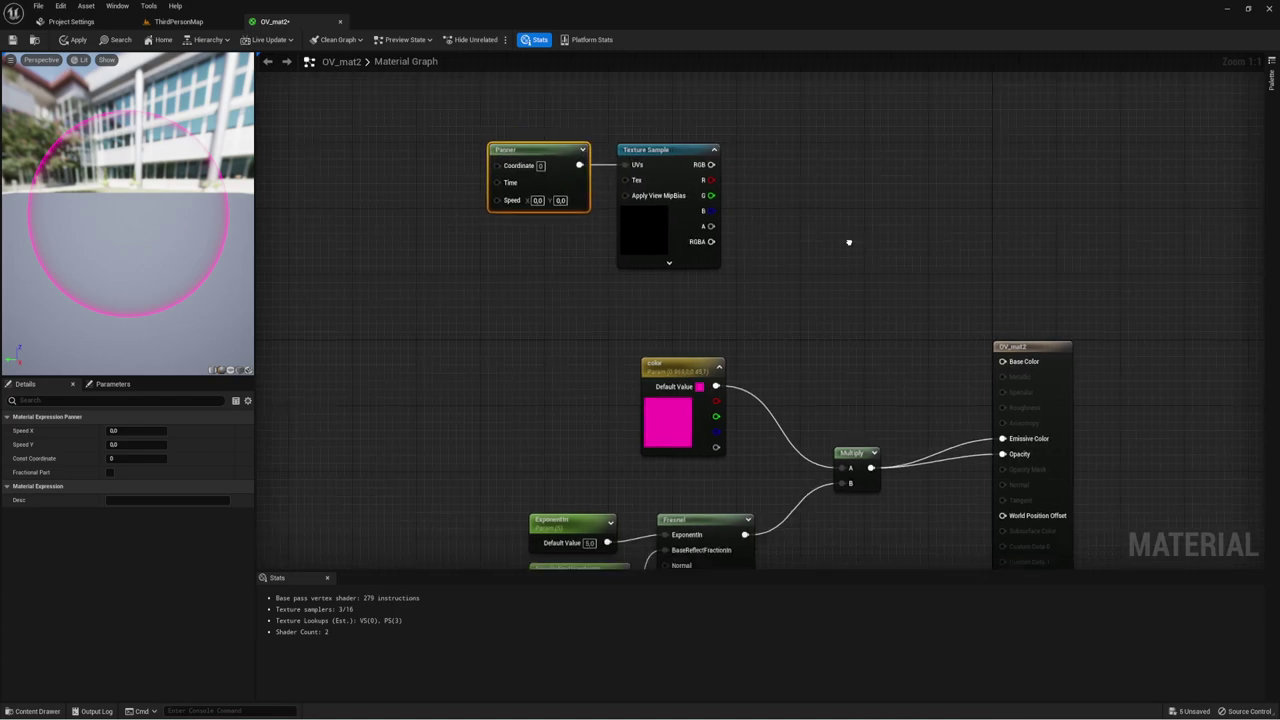
left_click(810, 221)
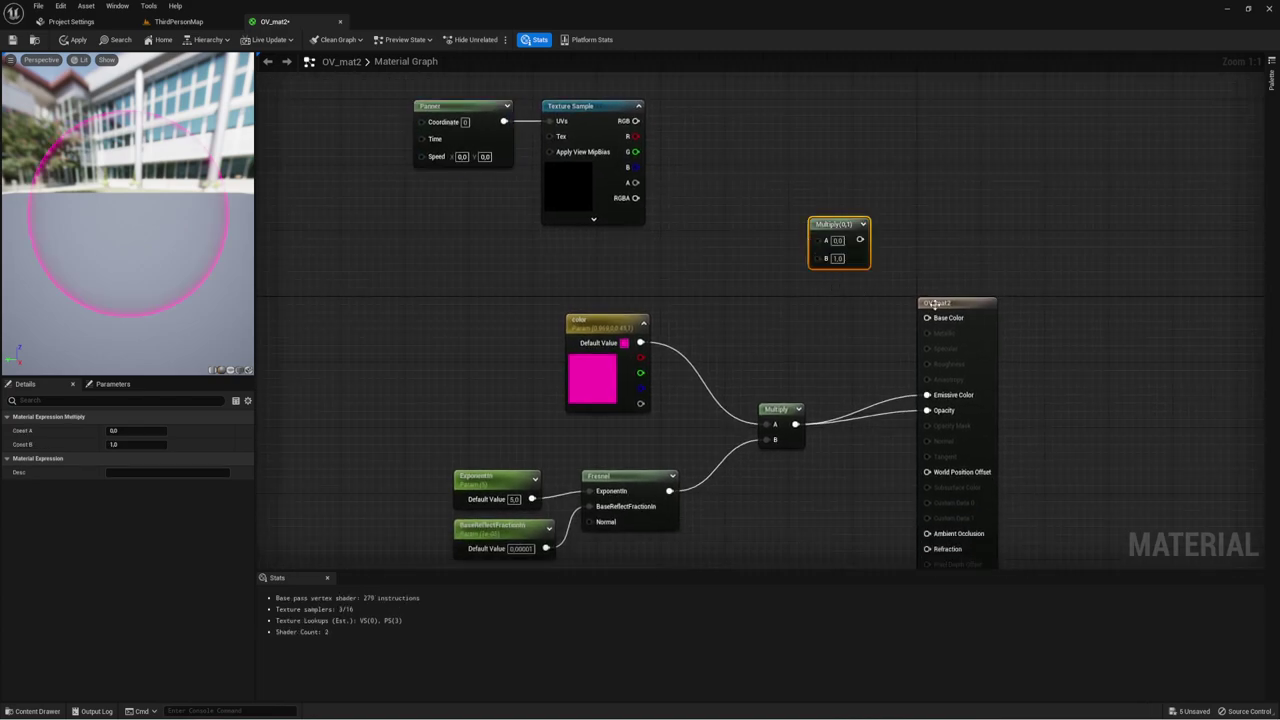
Step: Wire the texture RGB into the new Multiply's A and the fresnel Multiply into B
mouse_move(934, 303)
left_mouse_down()
mouse_move(1001, 320)
mouse_move(860, 240)
left_mouse_up()
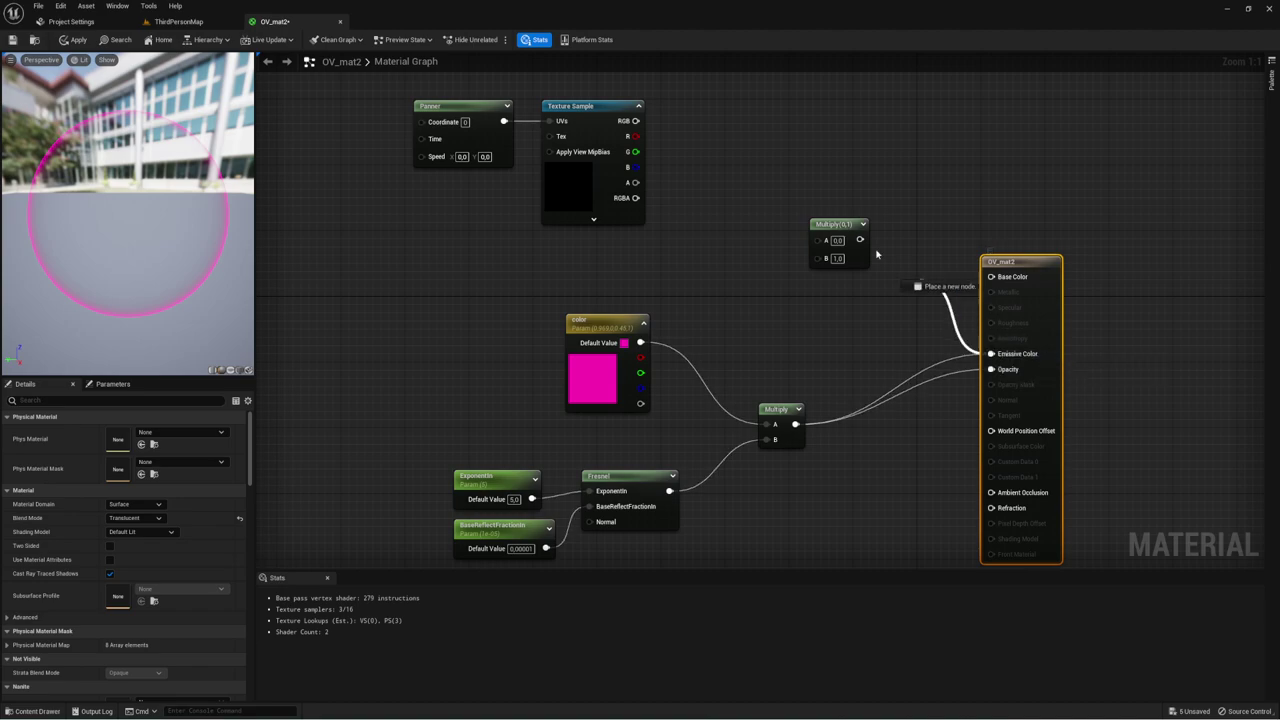
mouse_move(636, 121)
left_mouse_down()
mouse_move(818, 240)
mouse_move(811, 334)
left_mouse_up()
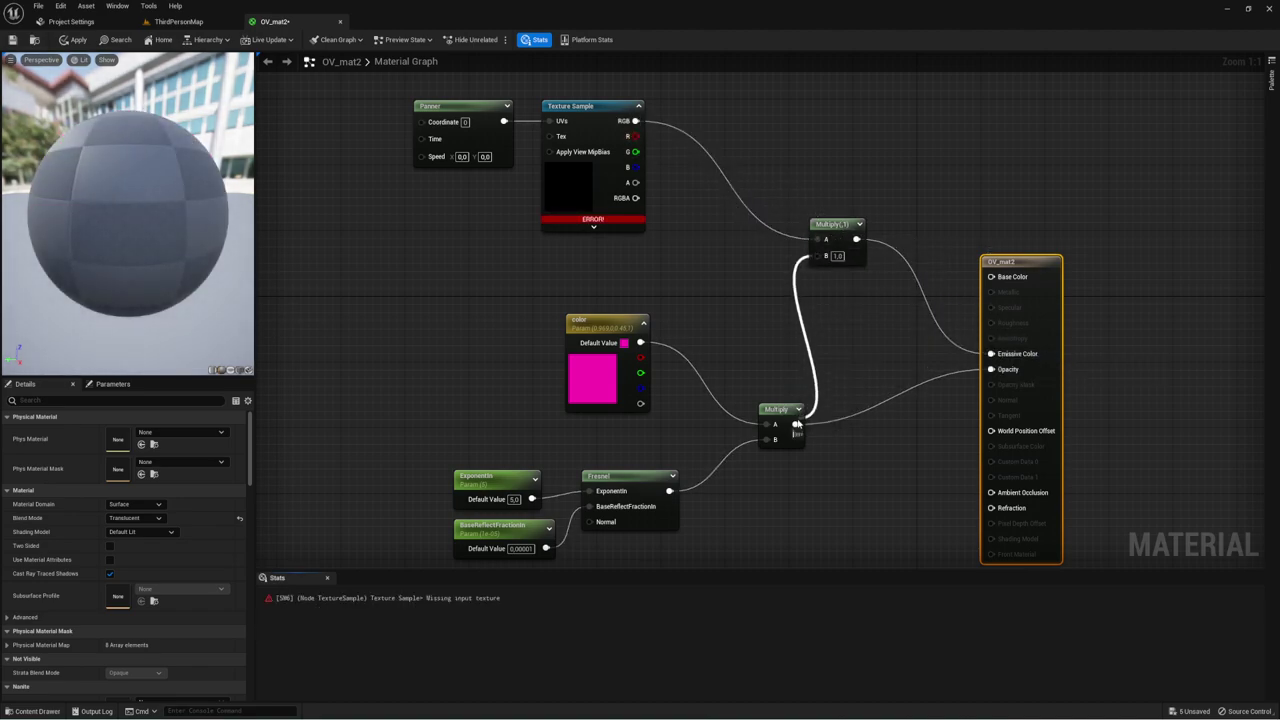
left_click_drag(797, 424, 794, 424)
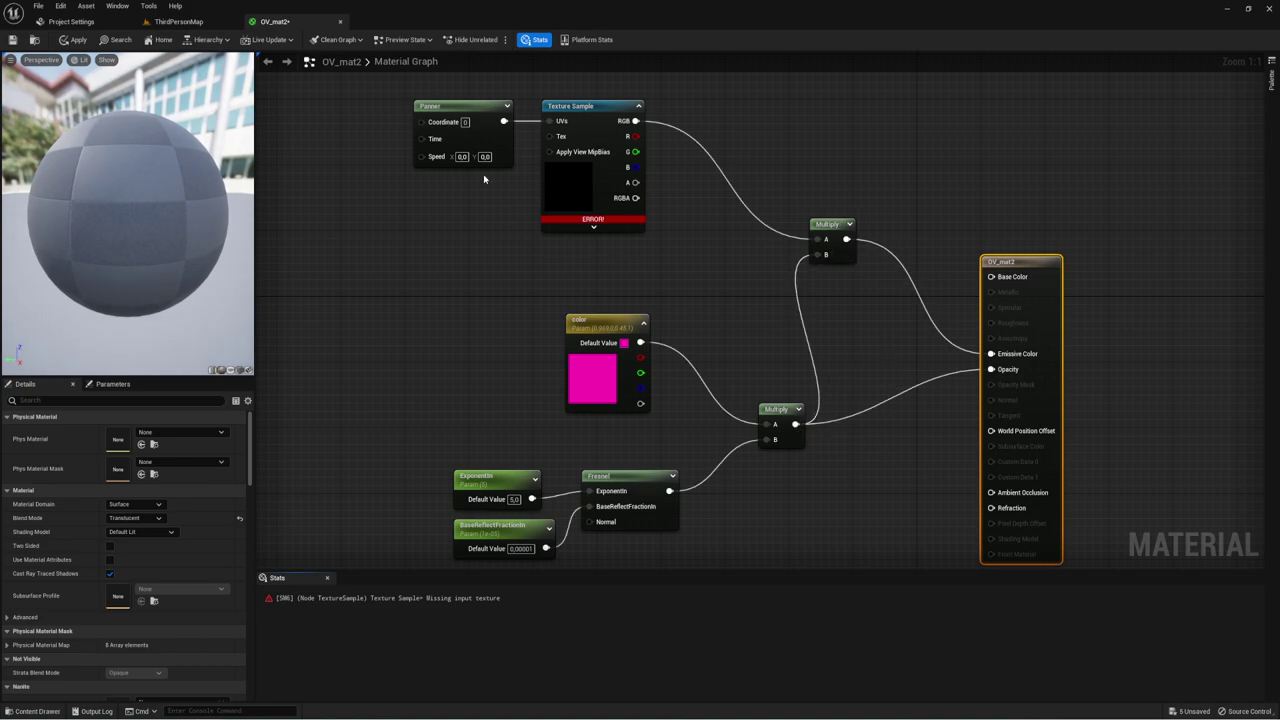
right_click_drag(484, 179, 591, 237)
type("0,1")
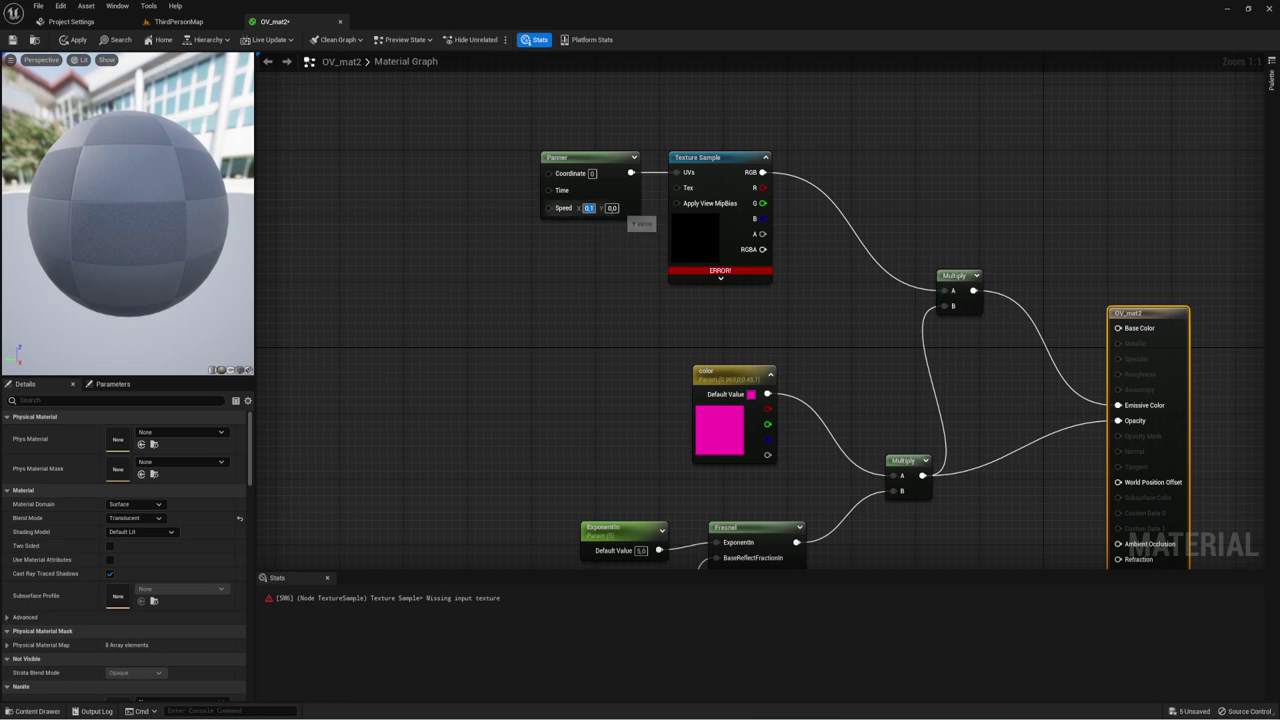
Step: Set the Panner speed to 0.1 on both axes and save OV_mat2
type("0")
left_click(637, 287)
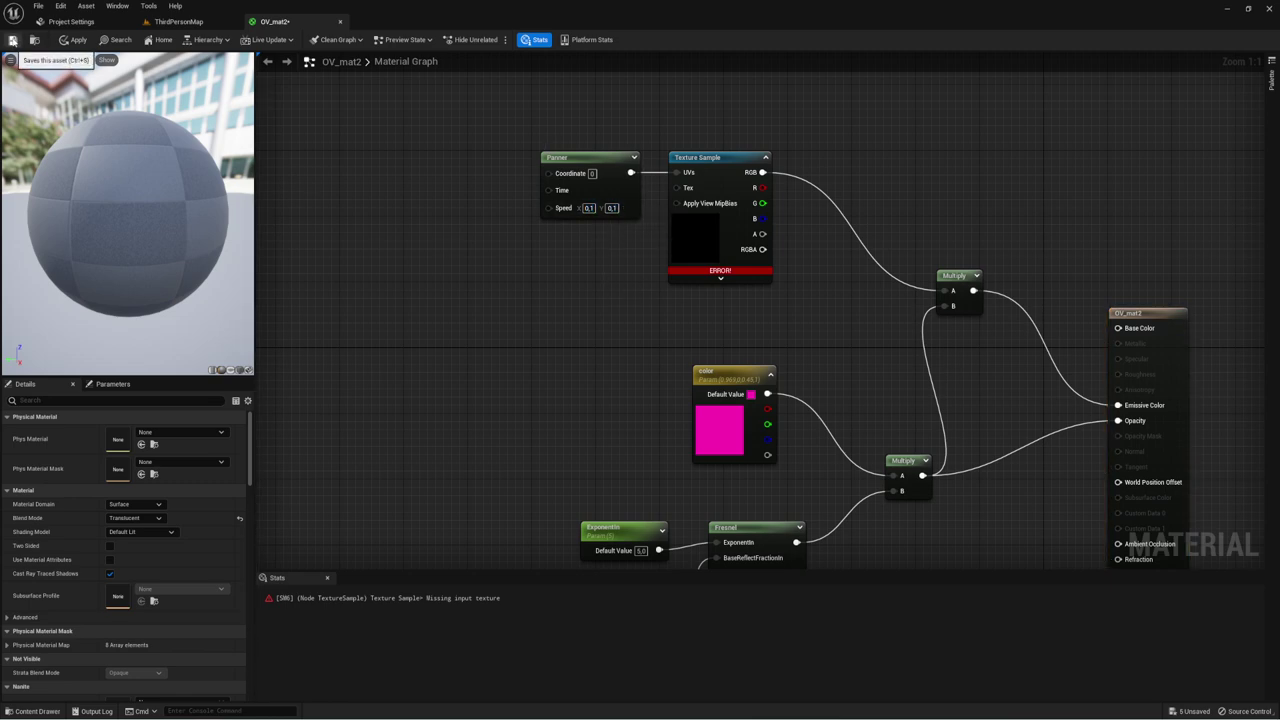
left_click(12, 40)
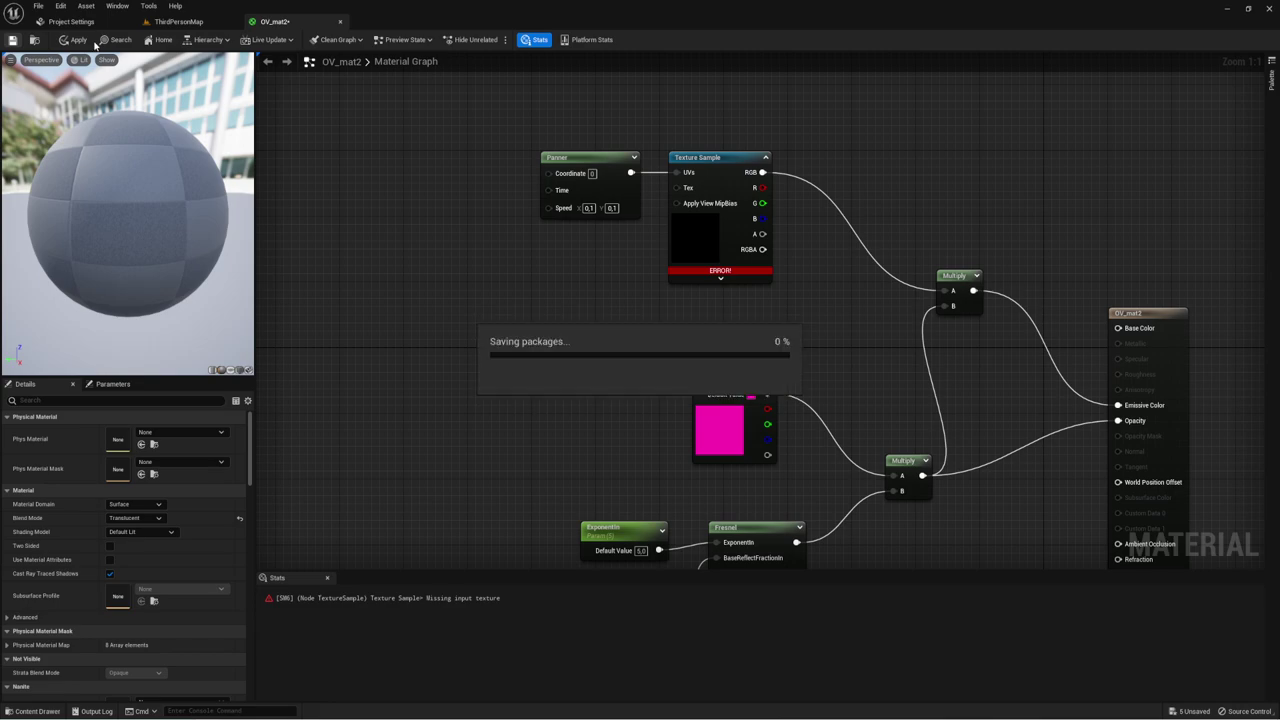
Step: In ThirdPersonMap, duplicate SKM_Manny_Simple and place the copy to its right
left_click(197, 24)
right_click_drag(491, 340, 491, 340)
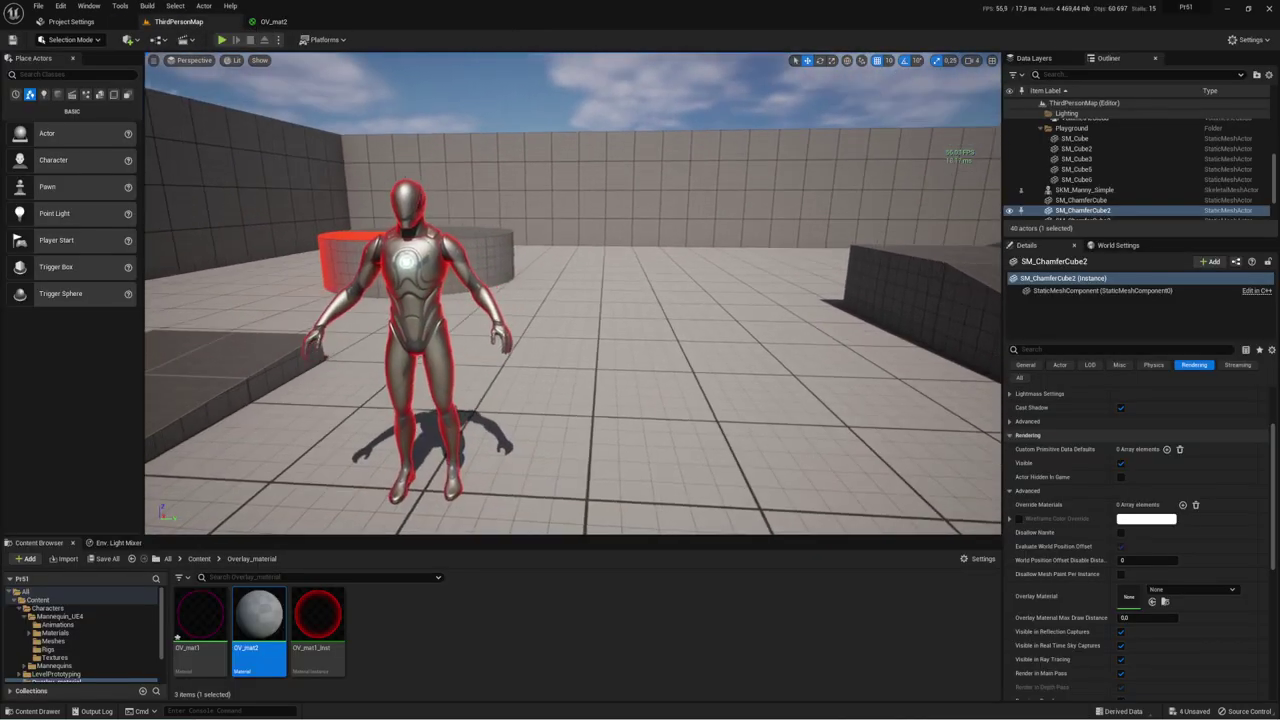
left_click(491, 340)
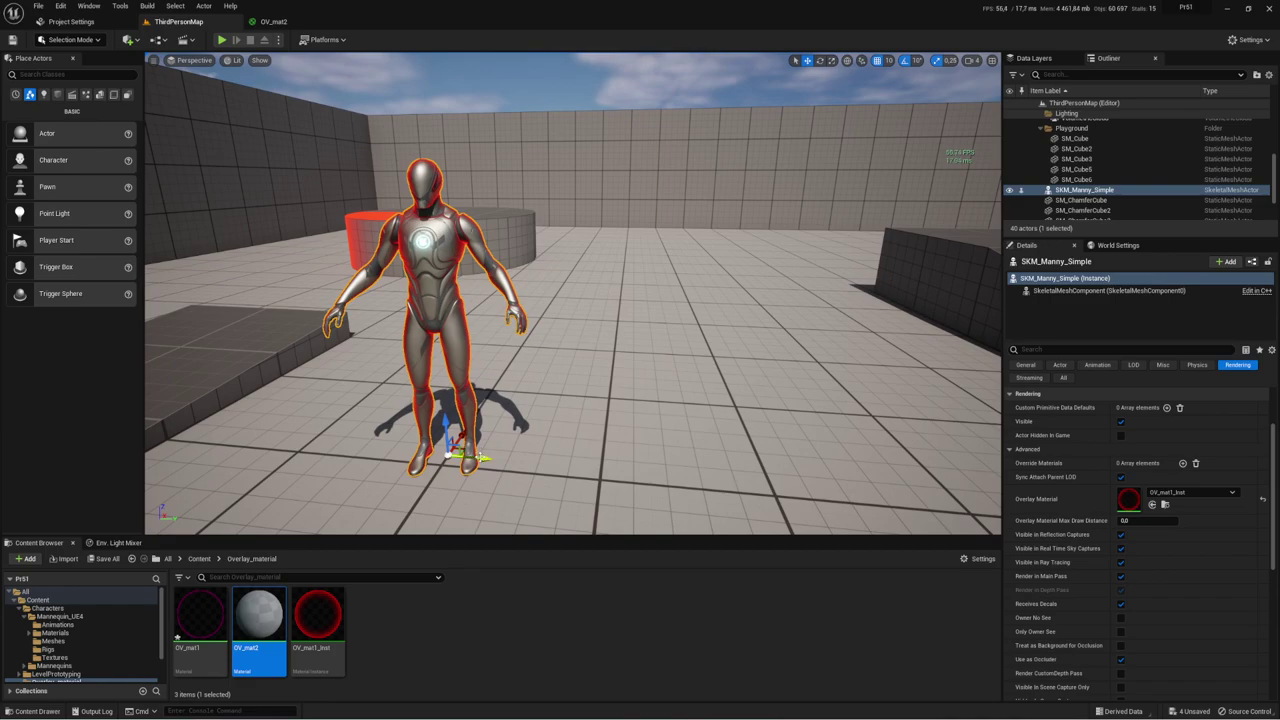
left_click_drag(484, 460, 670, 484, "alt")
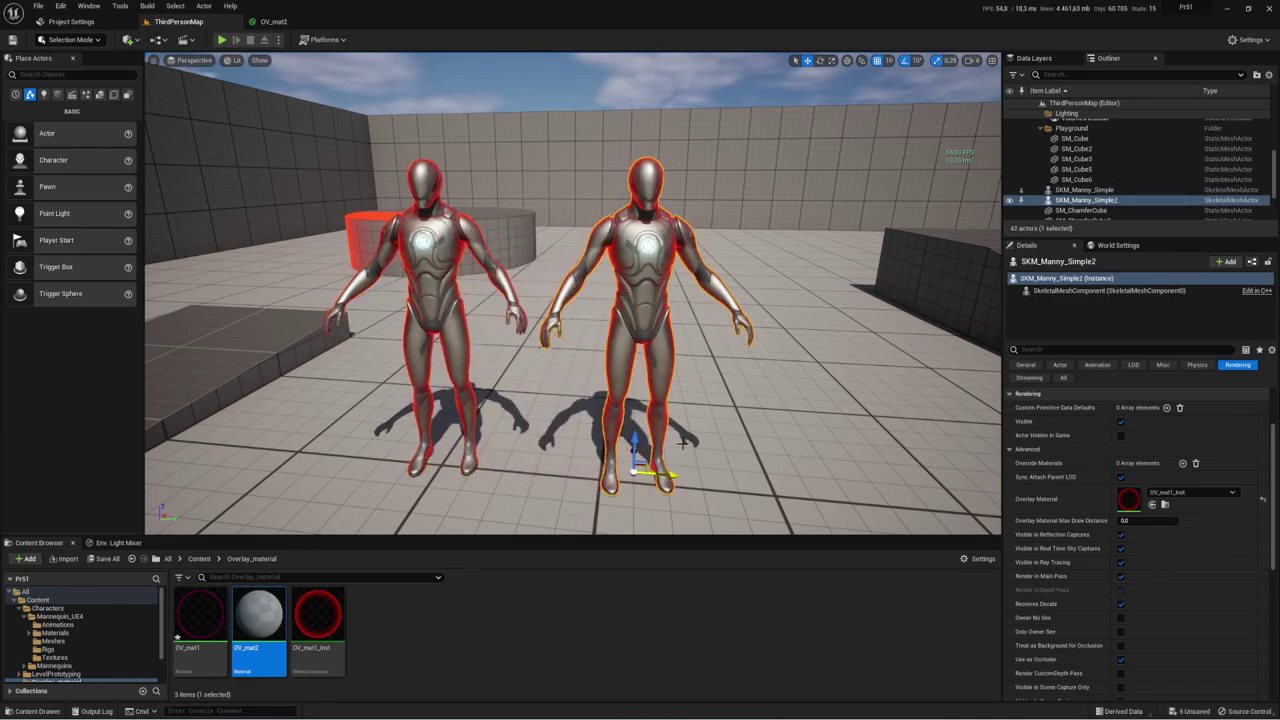
left_click_drag(683, 441, 733, 472)
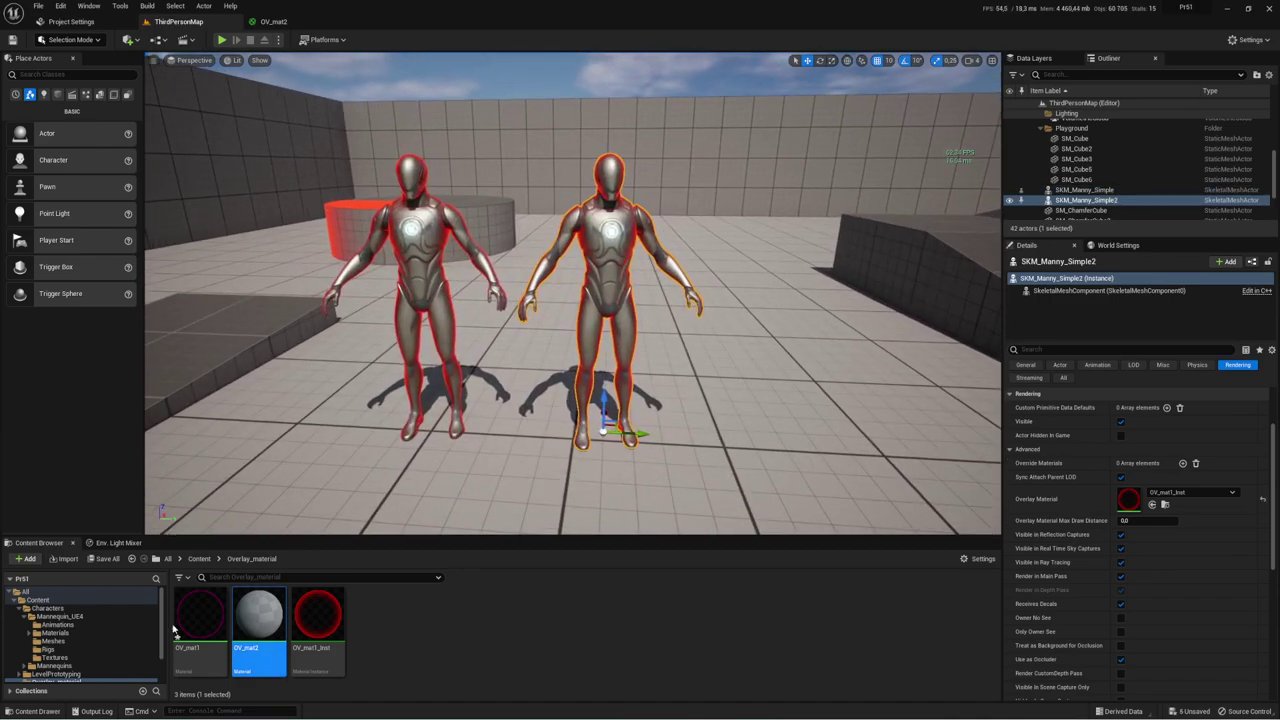
Step: Assign OV_mat2 as the copied character's Overlay Material
left_click(390, 640)
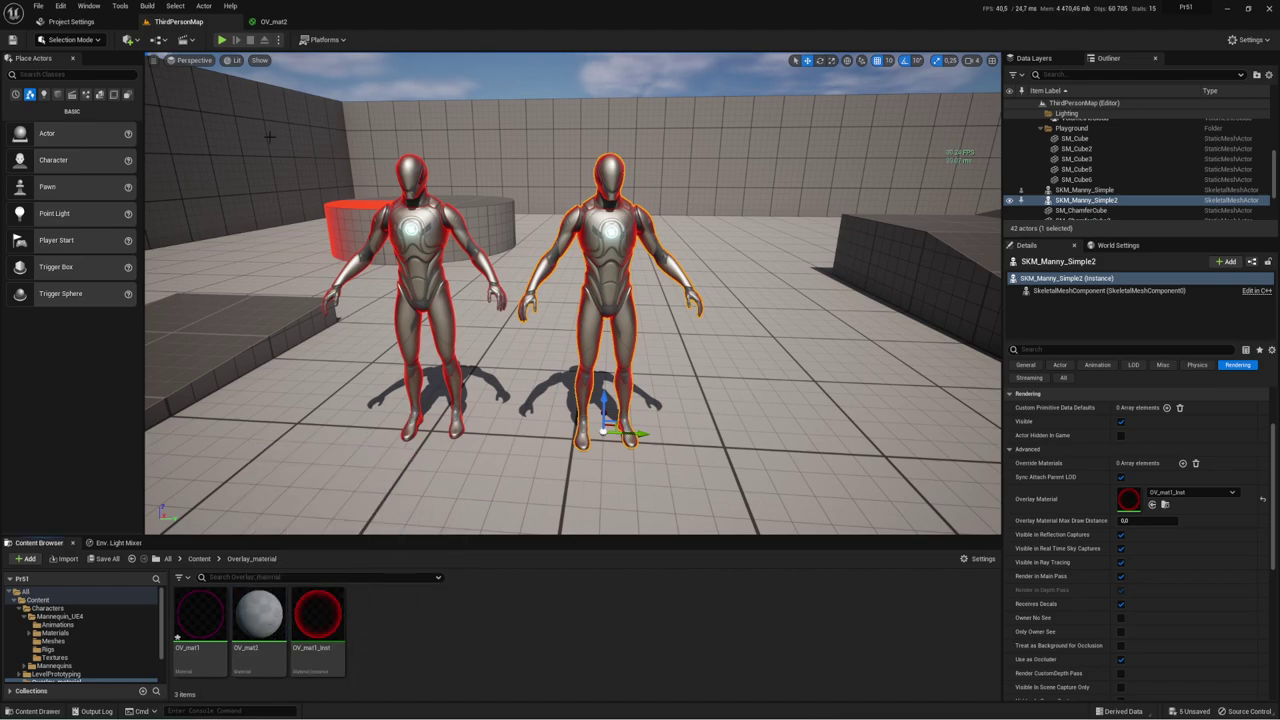
left_click(272, 22)
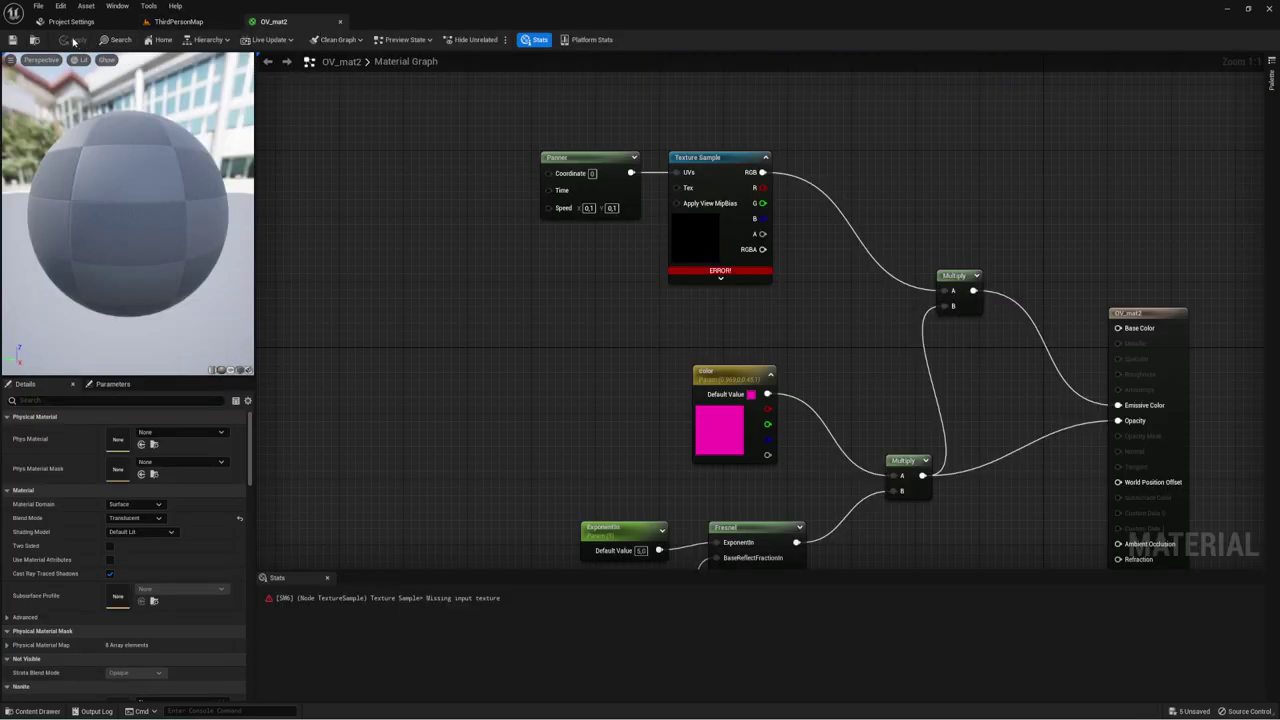
left_click(157, 24)
left_click(259, 615)
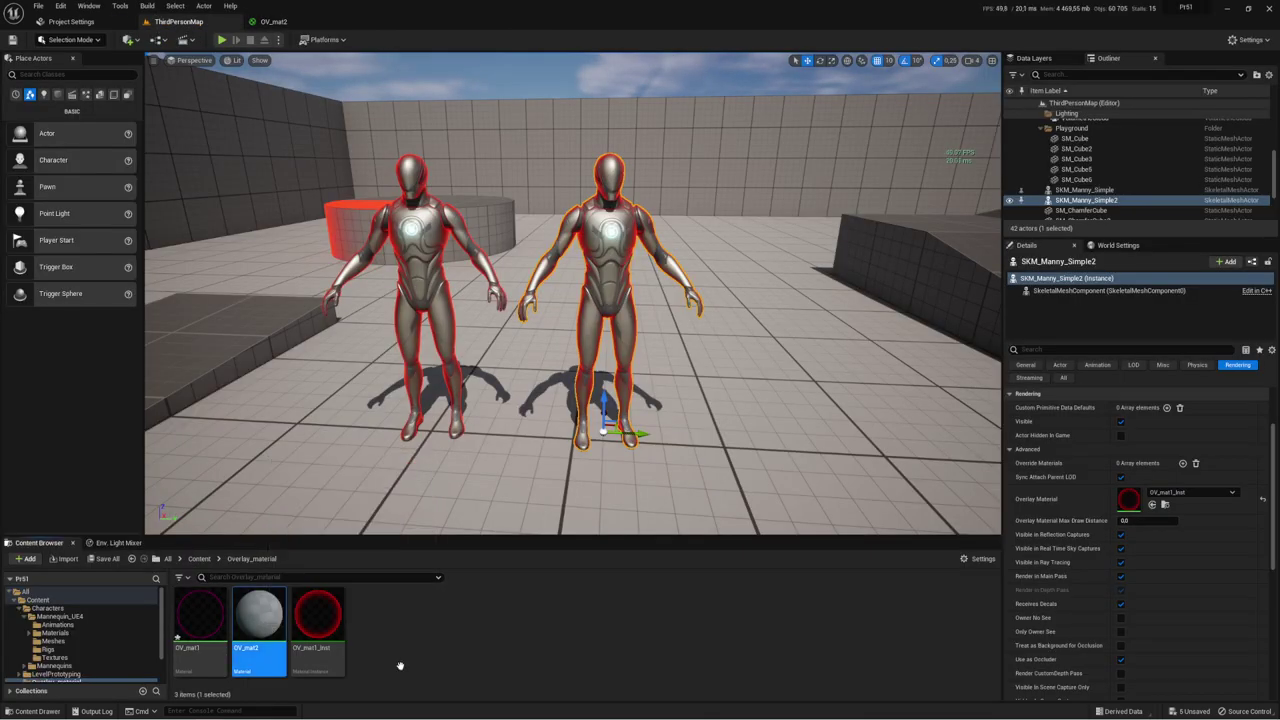
left_click(1153, 504)
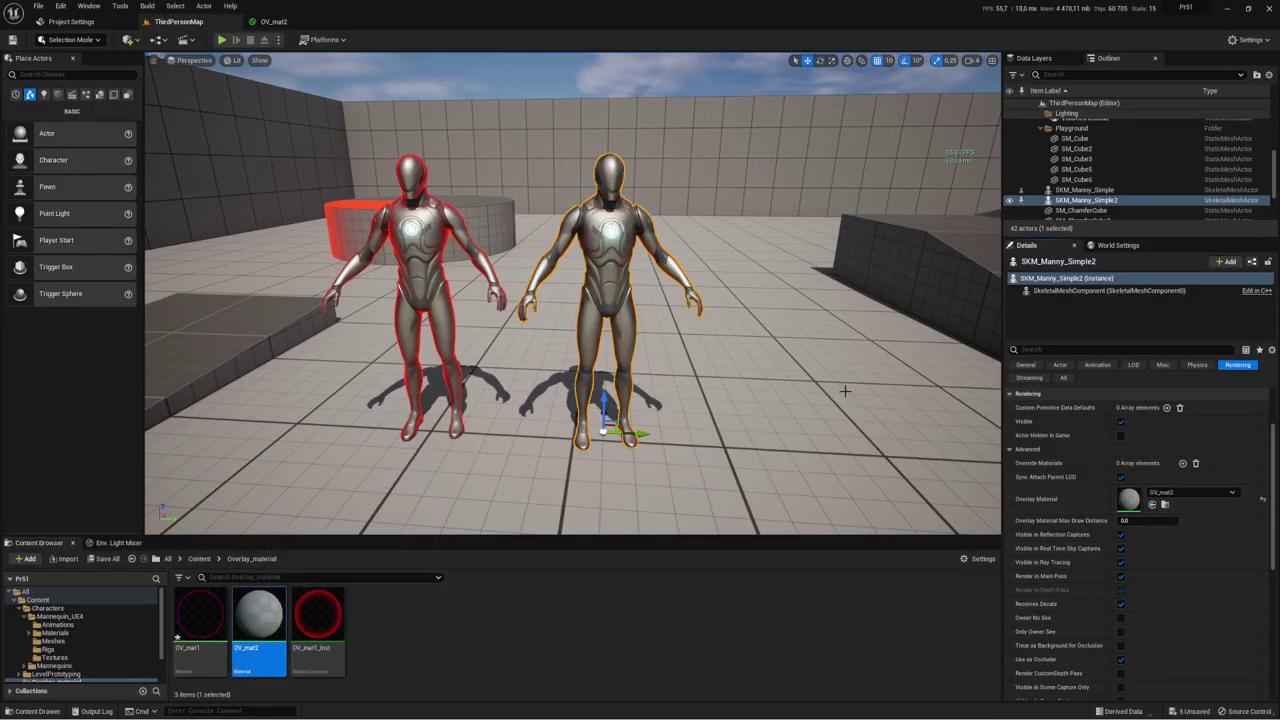
Step: Save all five unsaved assets
right_click_drag(676, 357, 676, 330)
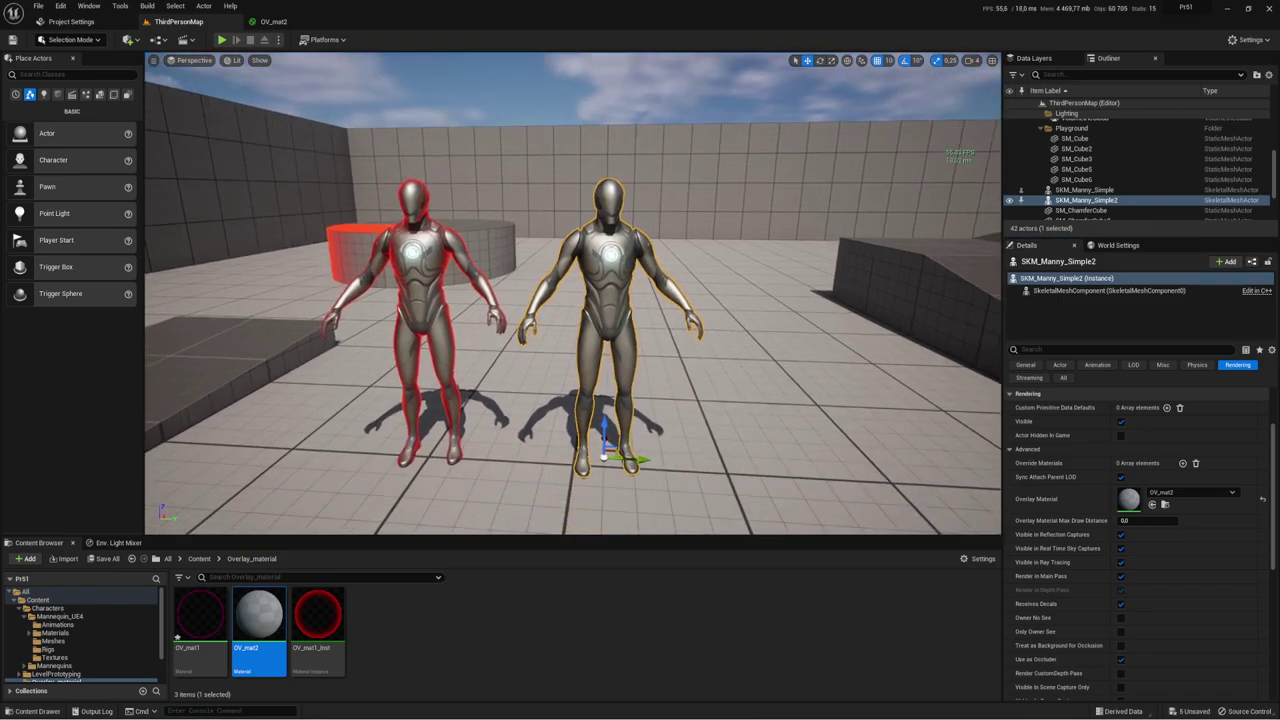
left_click(101, 560)
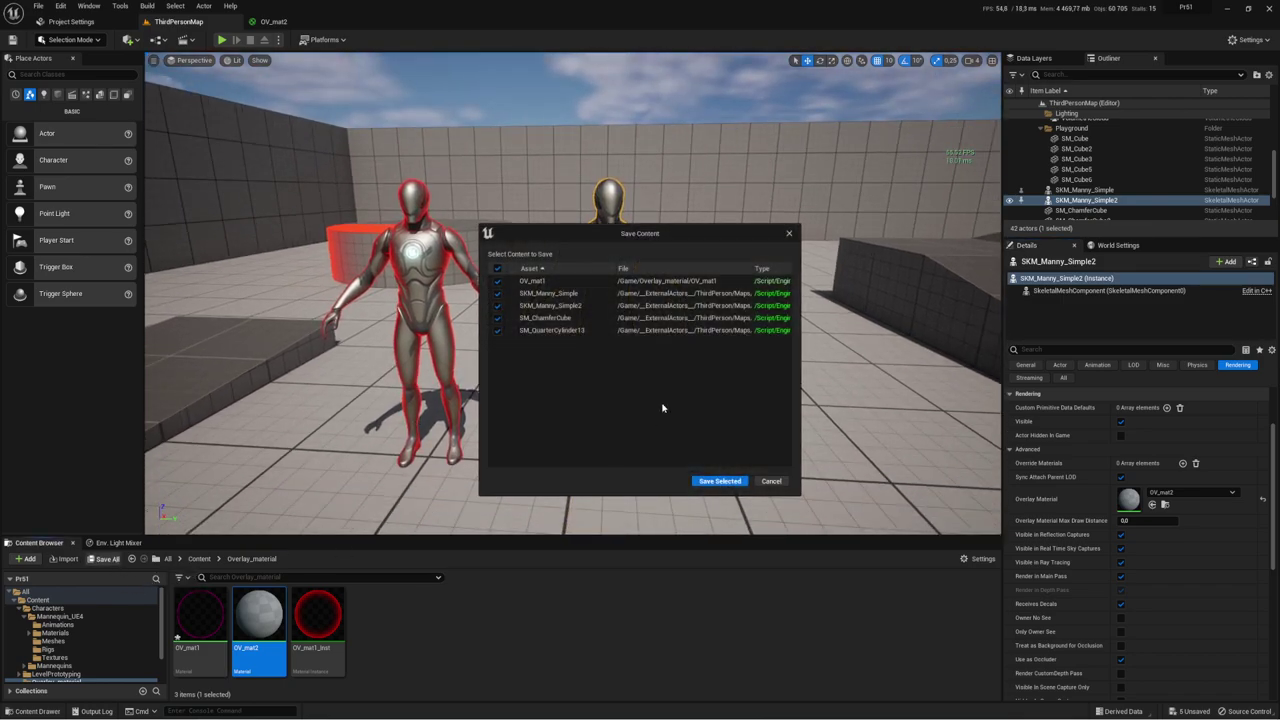
left_click(716, 483)
left_click_drag(652, 310, 593, 240)
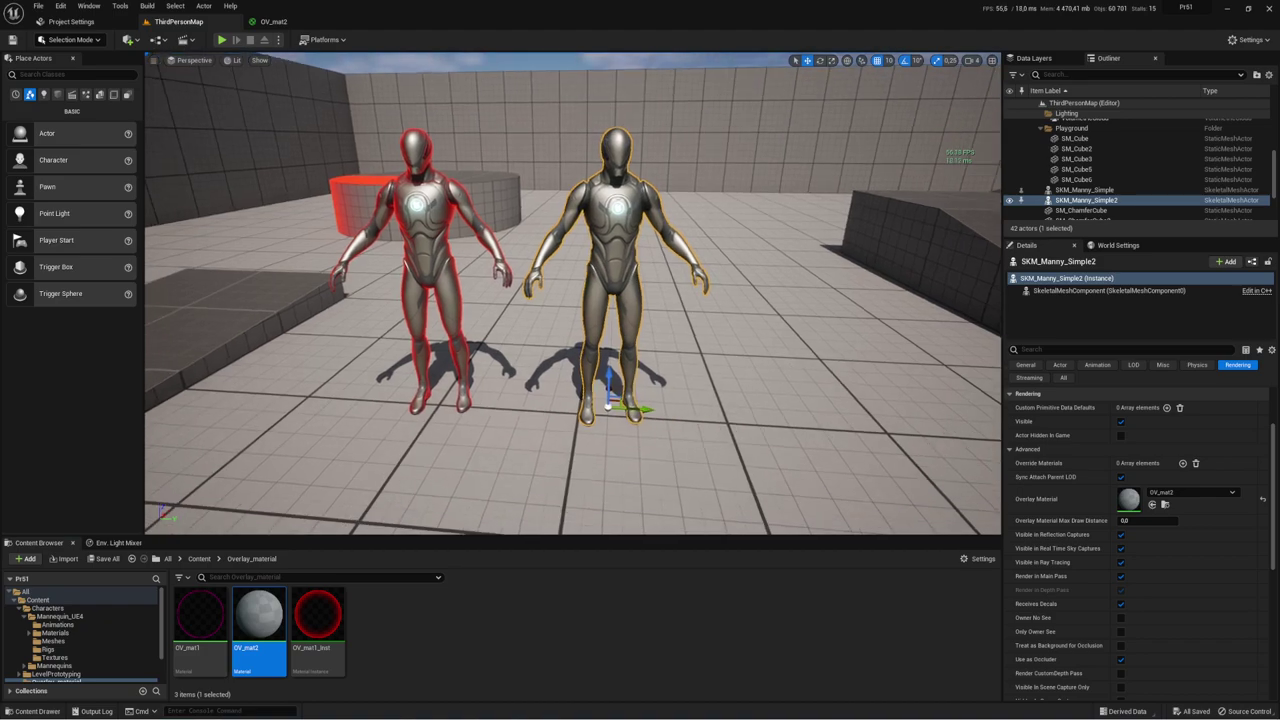
Step: Give OV_mat2's Texture Sample the T_Manny_01_D texture and apply
left_click(284, 22)
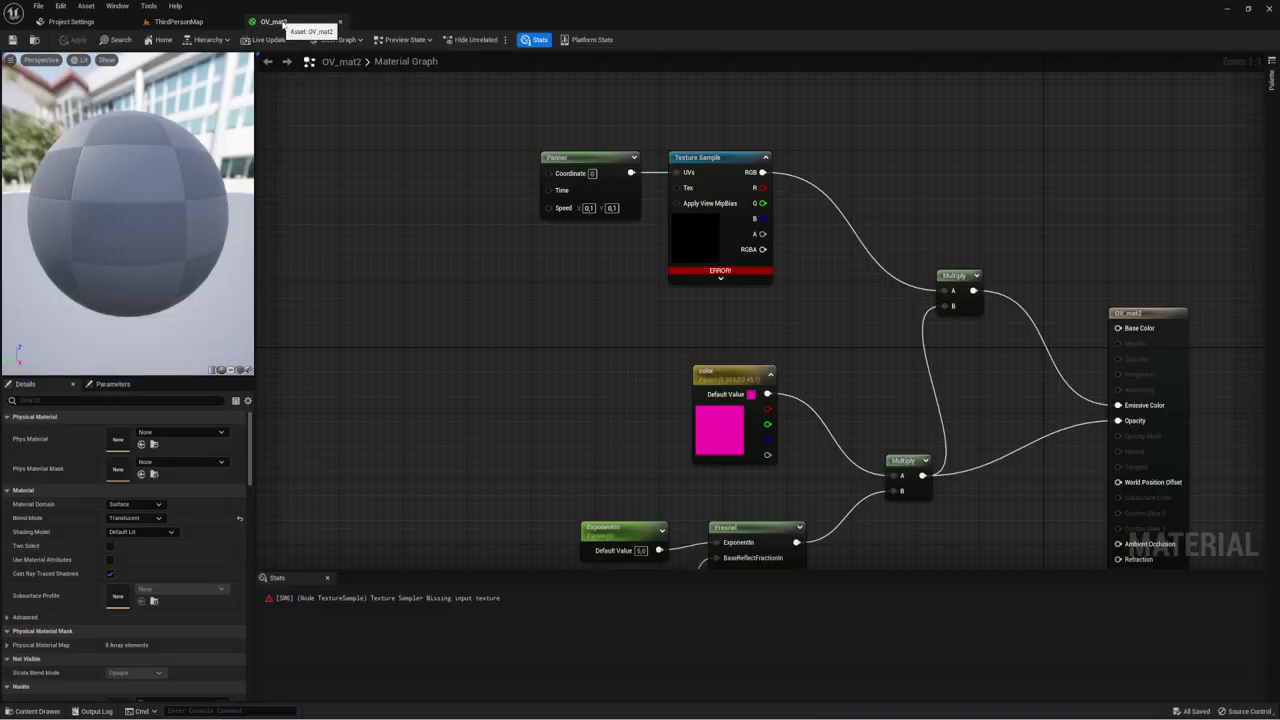
right_click_drag(870, 330, 755, 282)
left_click(610, 175)
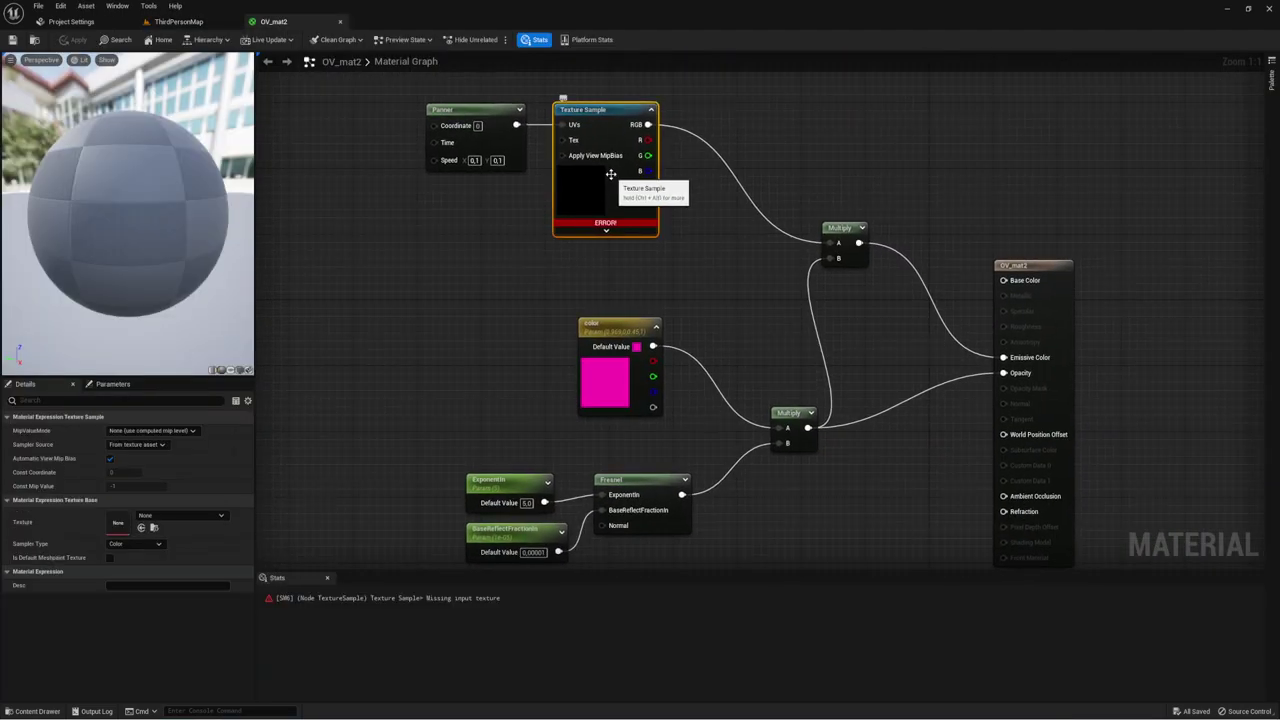
left_click(180, 515)
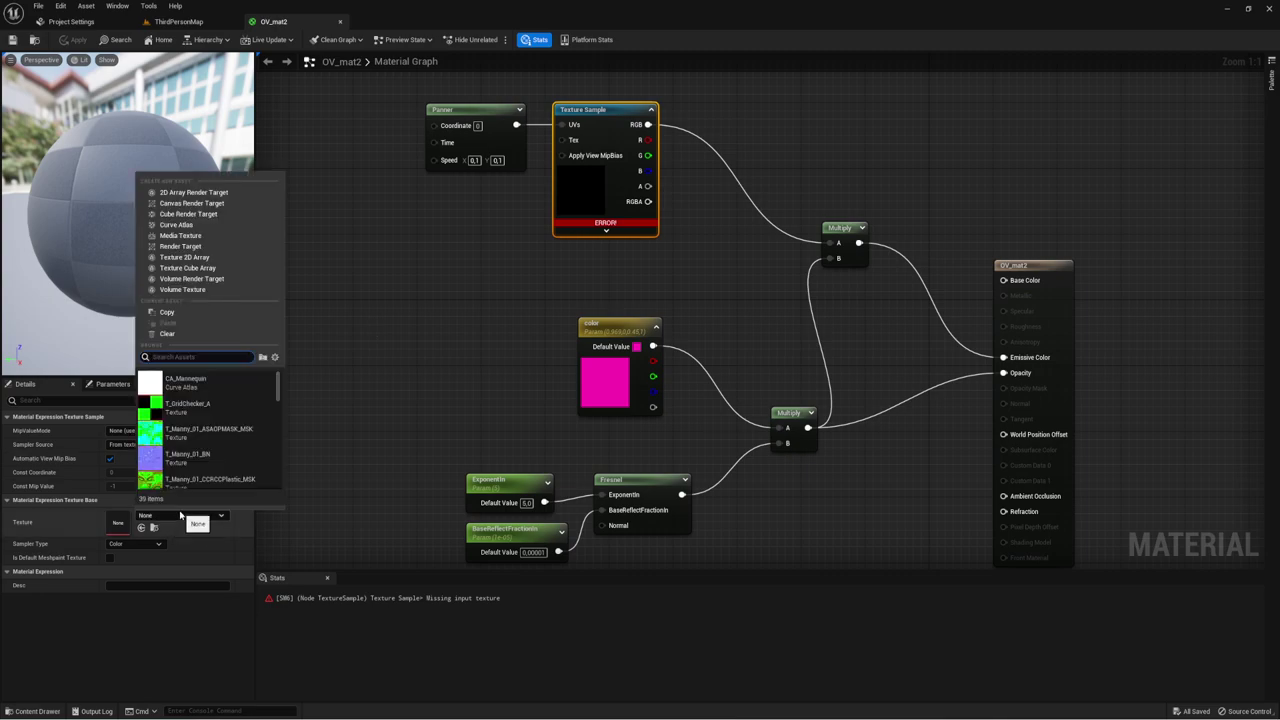
left_click(185, 392)
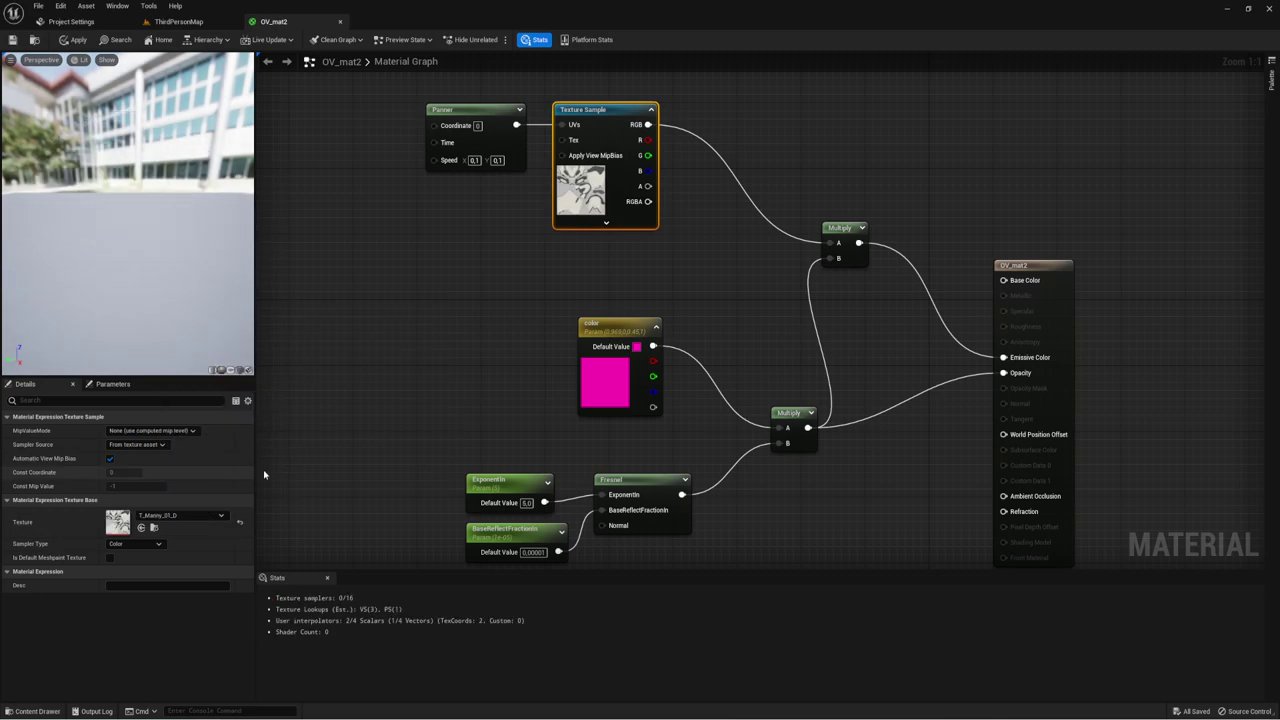
left_click(76, 40)
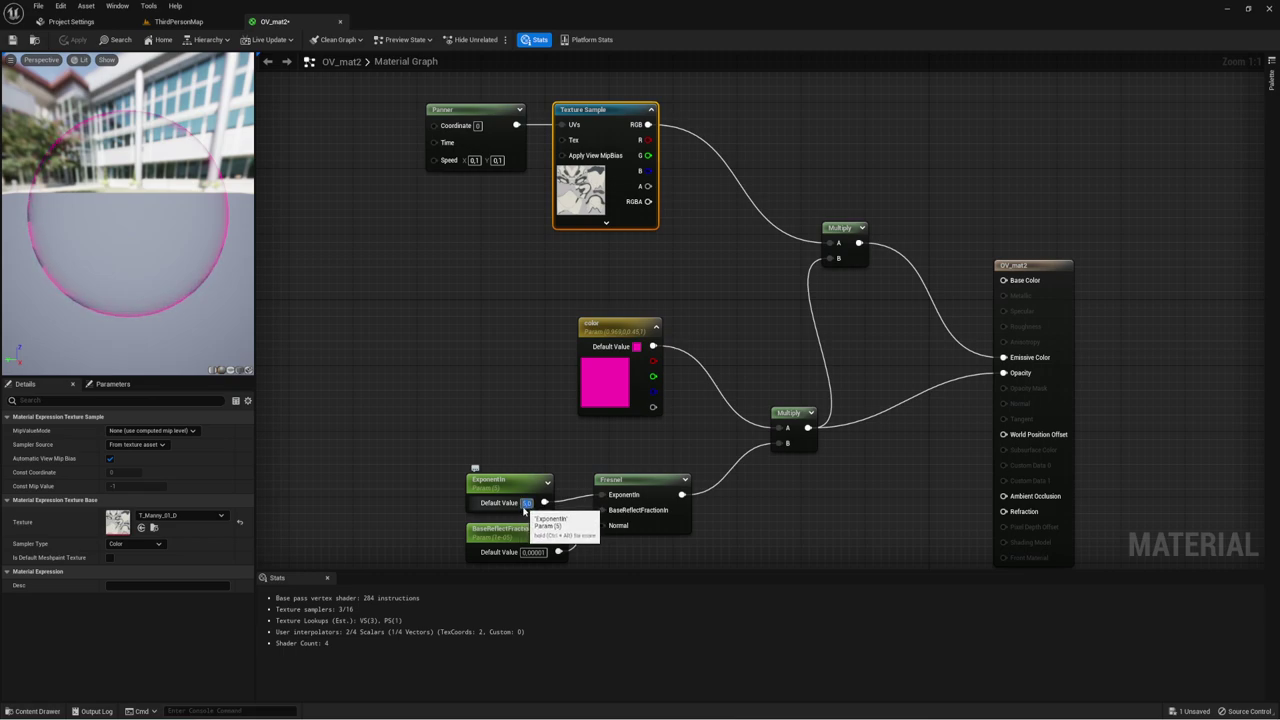
Step: Lower ExponentIn to 2.0, apply, and go back to ThirdPersonMap
type("2")
key("Return")
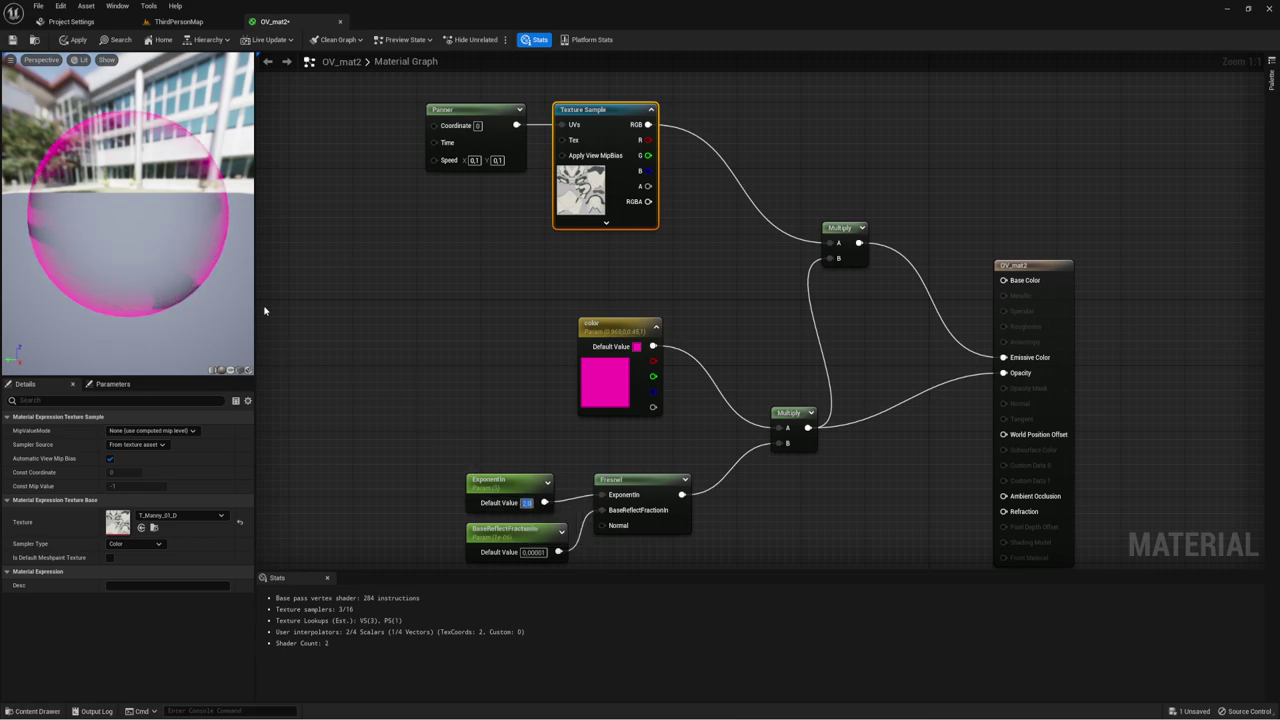
left_click(80, 40)
left_click(178, 21)
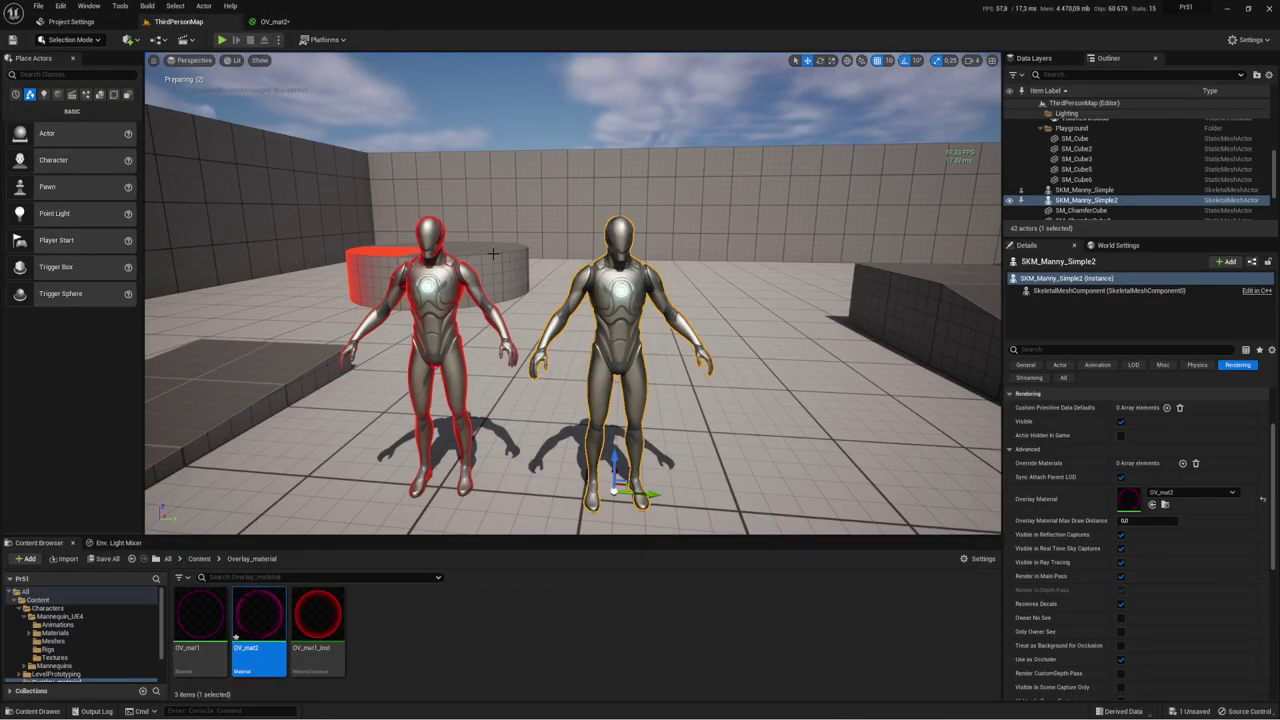
Step: Create OV_mat2_Inst, set it as SKM_Manny_Simple2's Overlay Material, and close the OV_mat2 editor
right_click(262, 613)
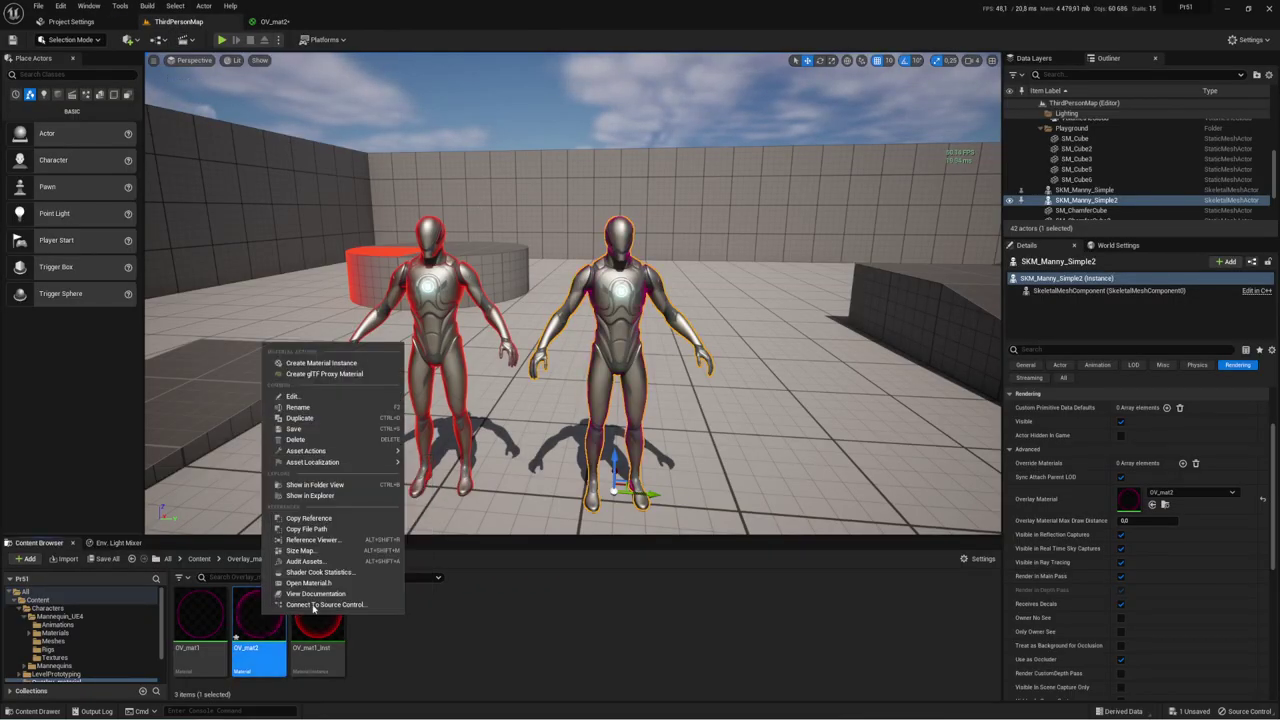
left_click(336, 364)
key("Return")
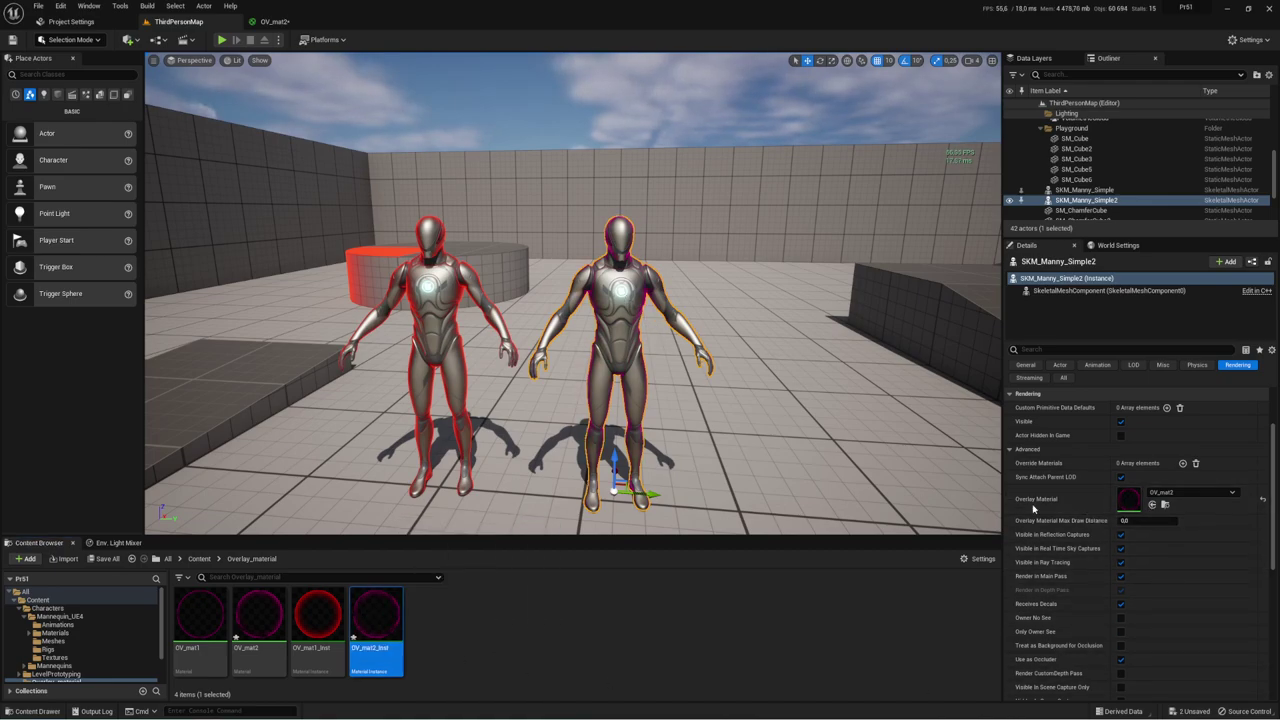
left_click(1152, 504)
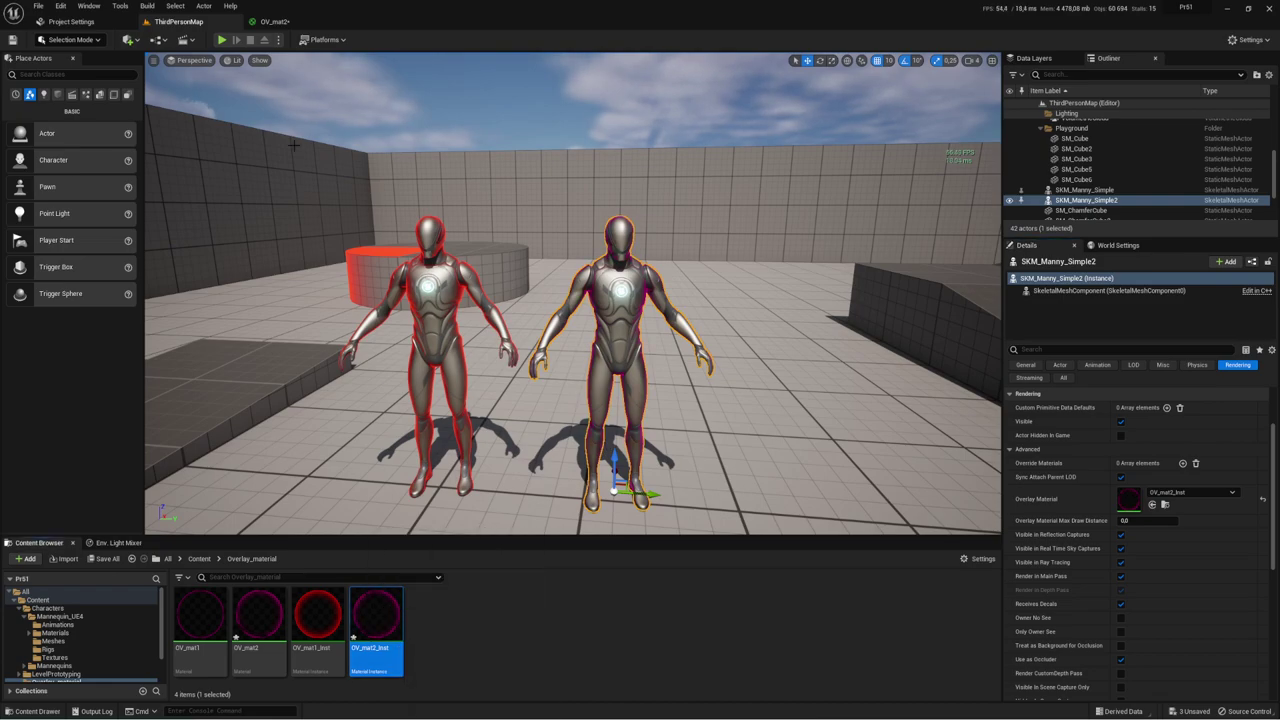
left_click(303, 22)
left_click(340, 22)
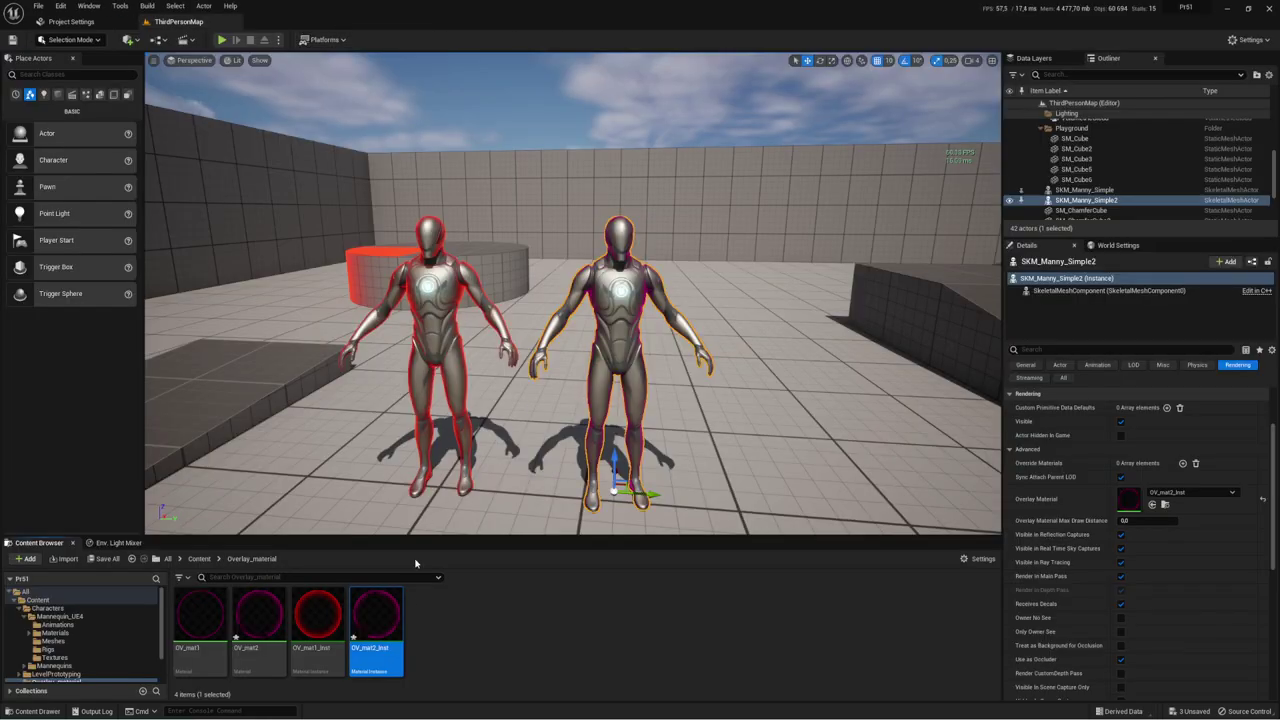
Step: Open OV_mat2_Inst and enable overrides for reflect fraction, Exponent and color
double_click(378, 618)
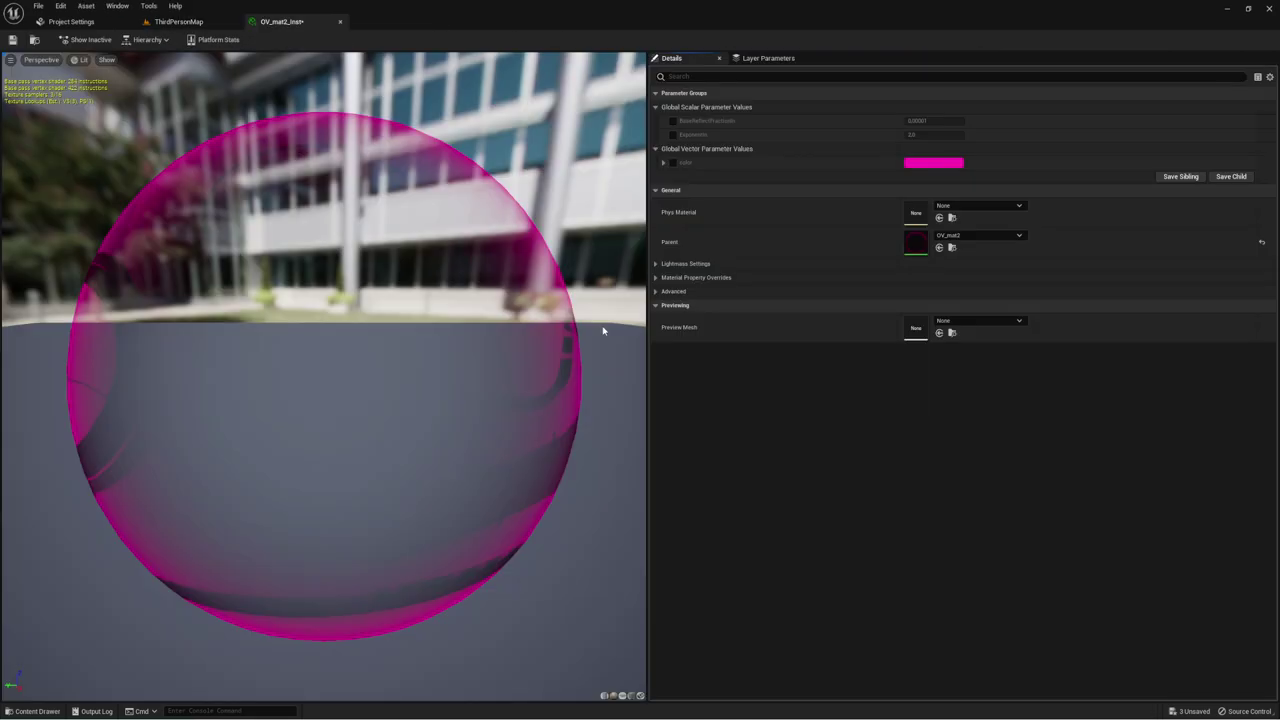
left_click(673, 120)
left_click(673, 134)
left_click(673, 162)
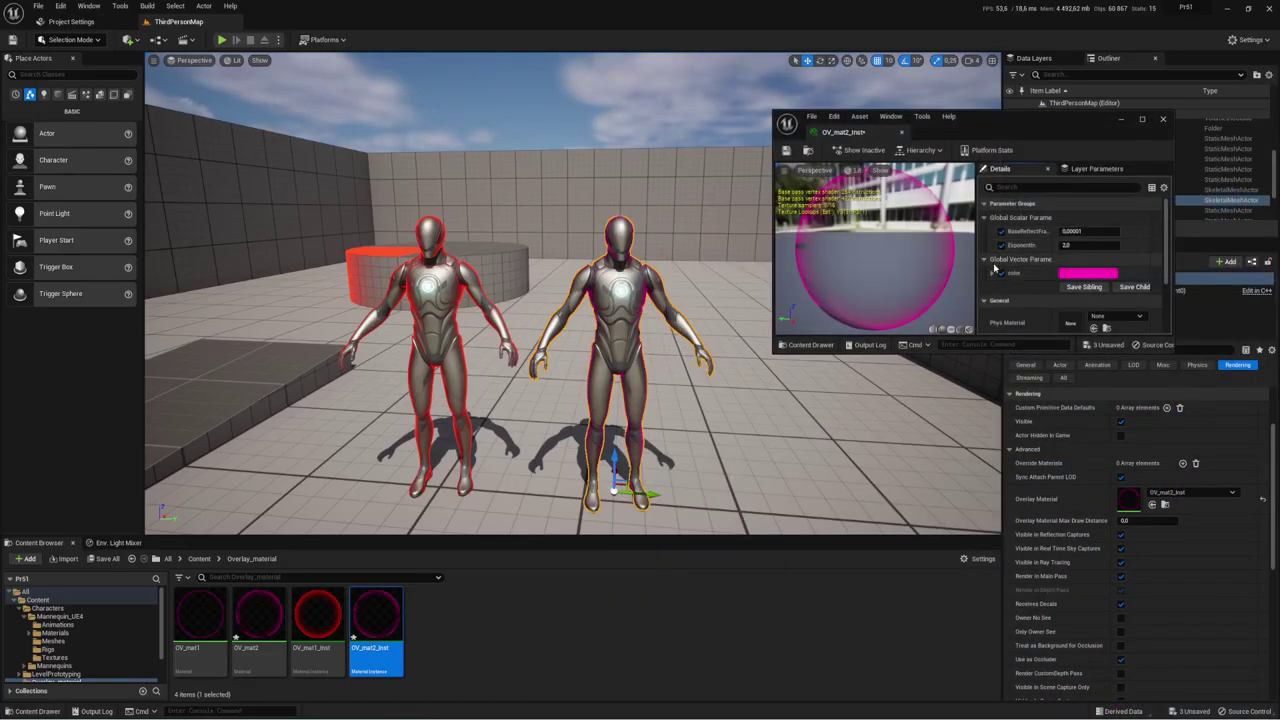
left_click_drag(947, 352, 947, 440)
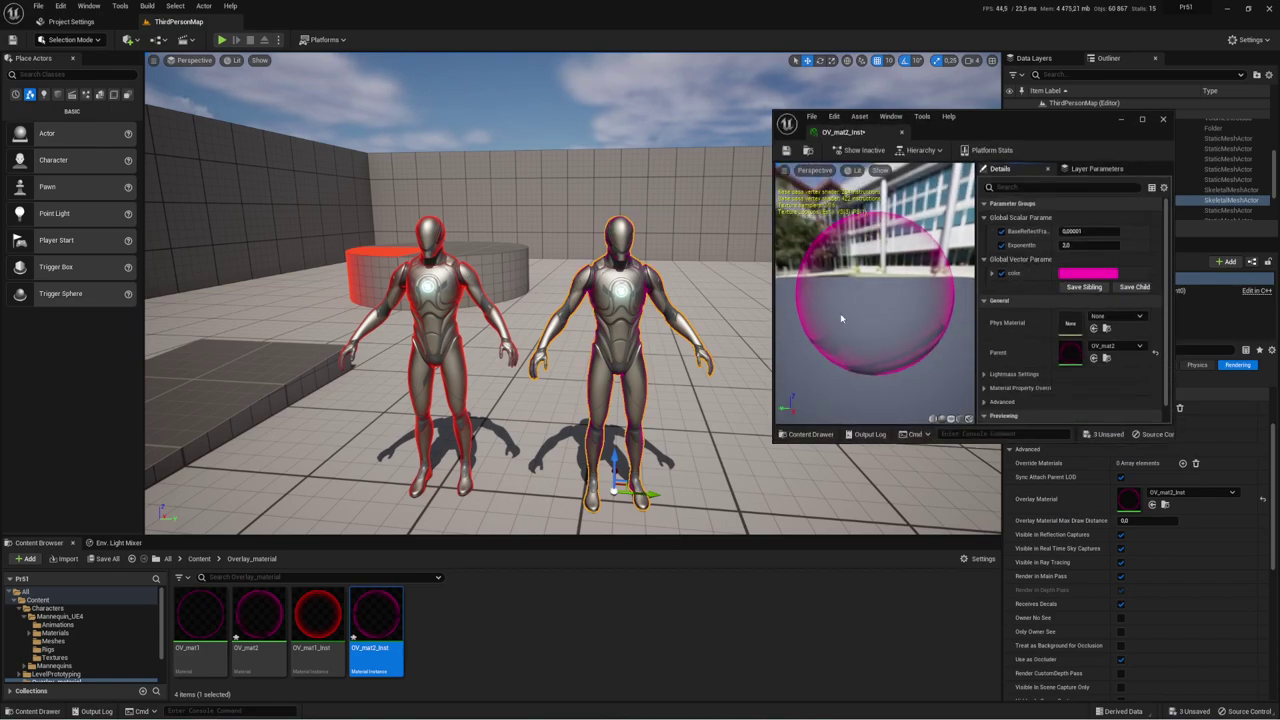
Step: Set the color parameter to blue
left_click(1074, 279)
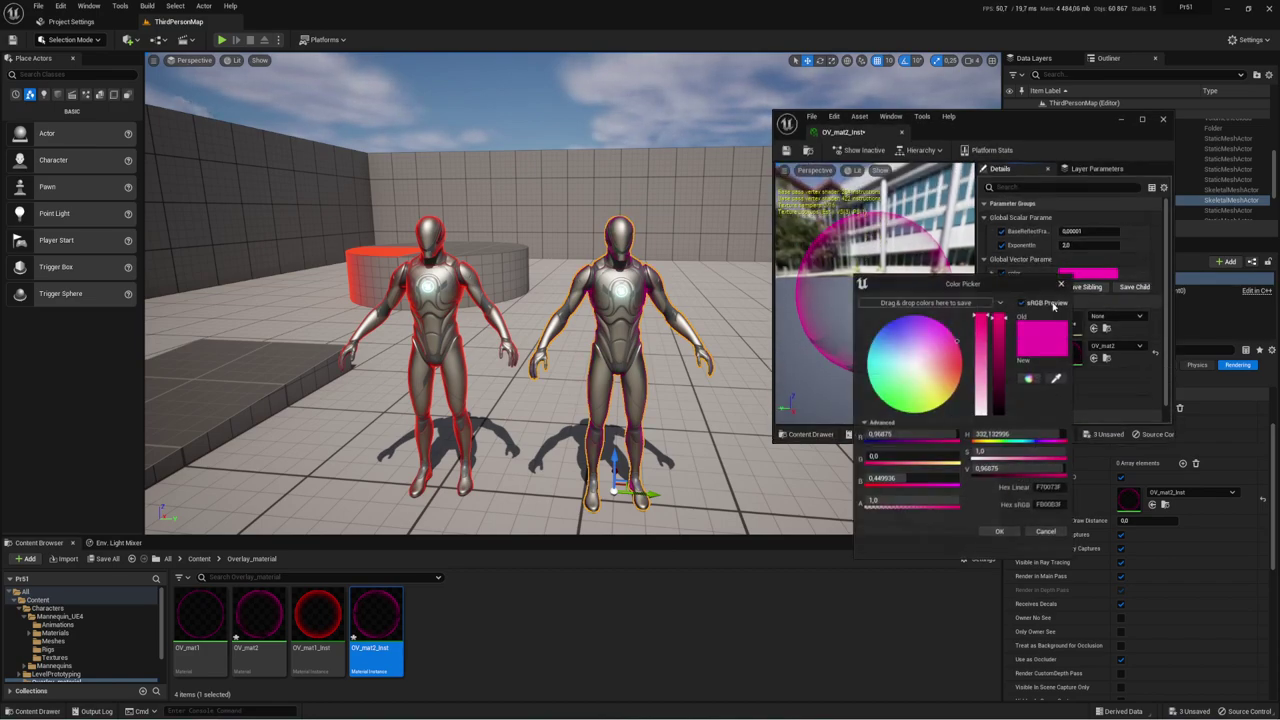
left_click(891, 330)
left_click_drag(891, 330, 890, 331)
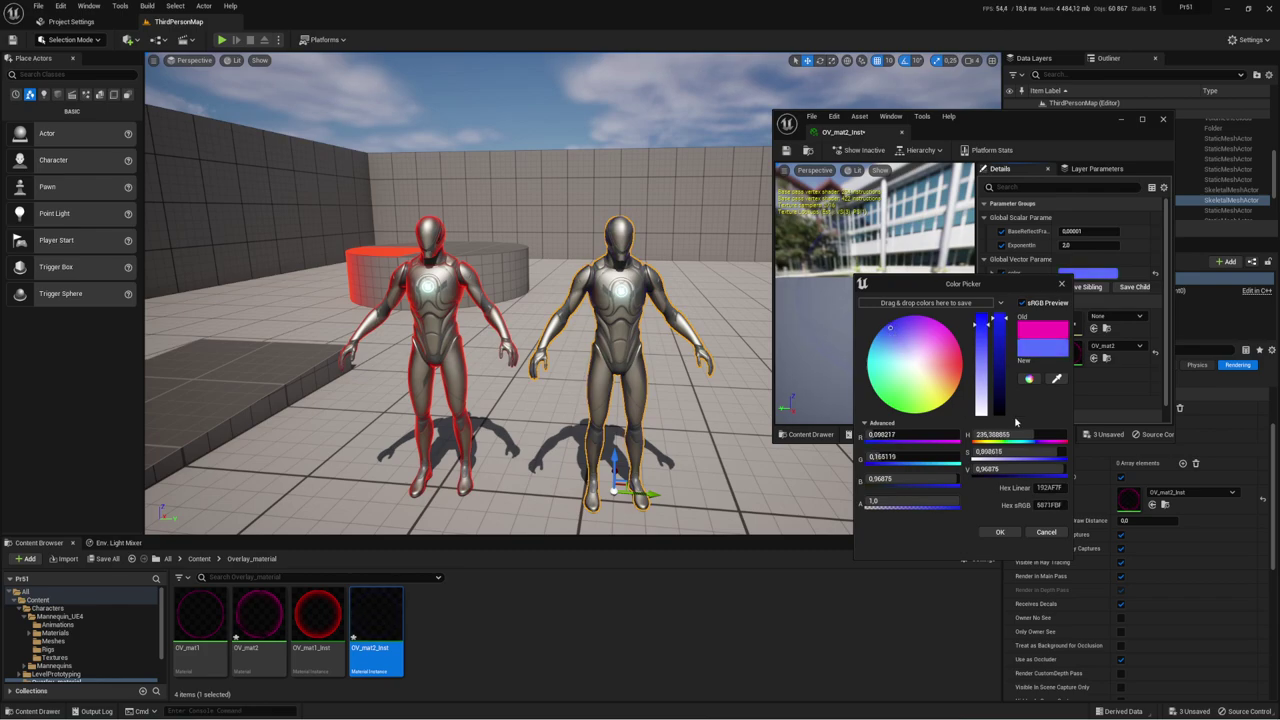
left_click(1002, 532)
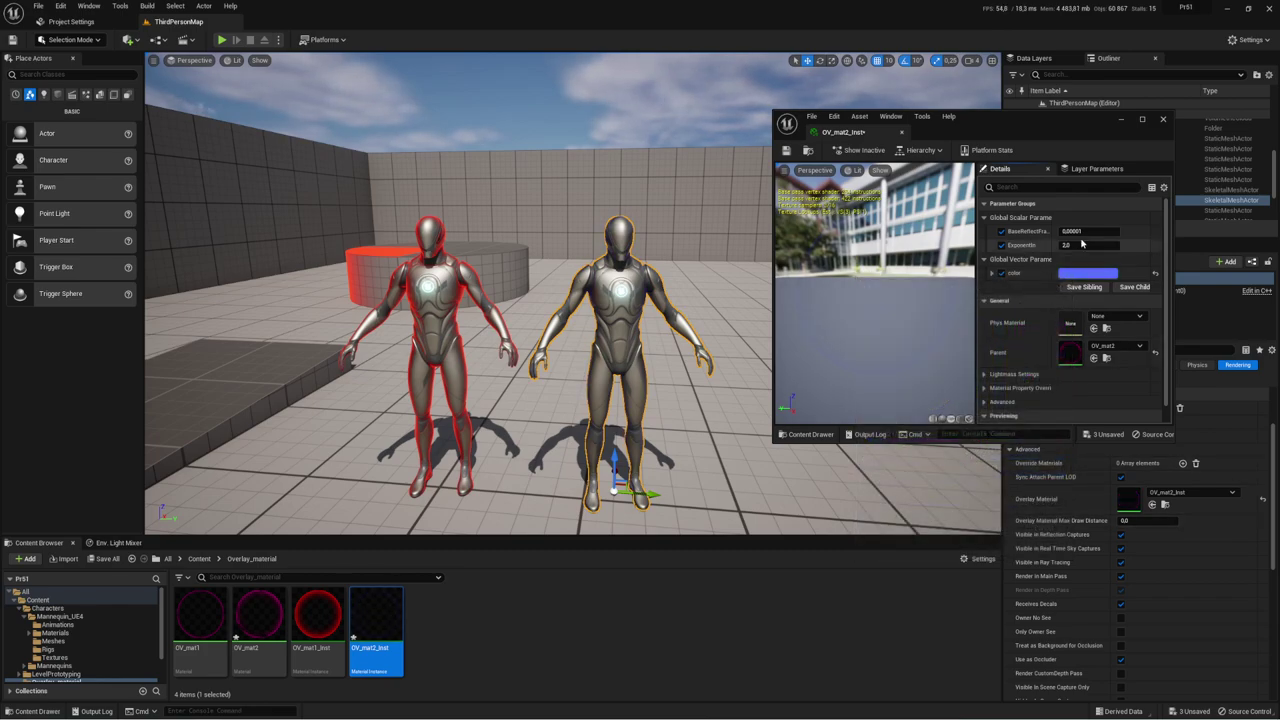
Step: Drag Exponent negative to about -1.25 so the mannequin glows, then save
left_click_drag(1085, 245, 1070, 245)
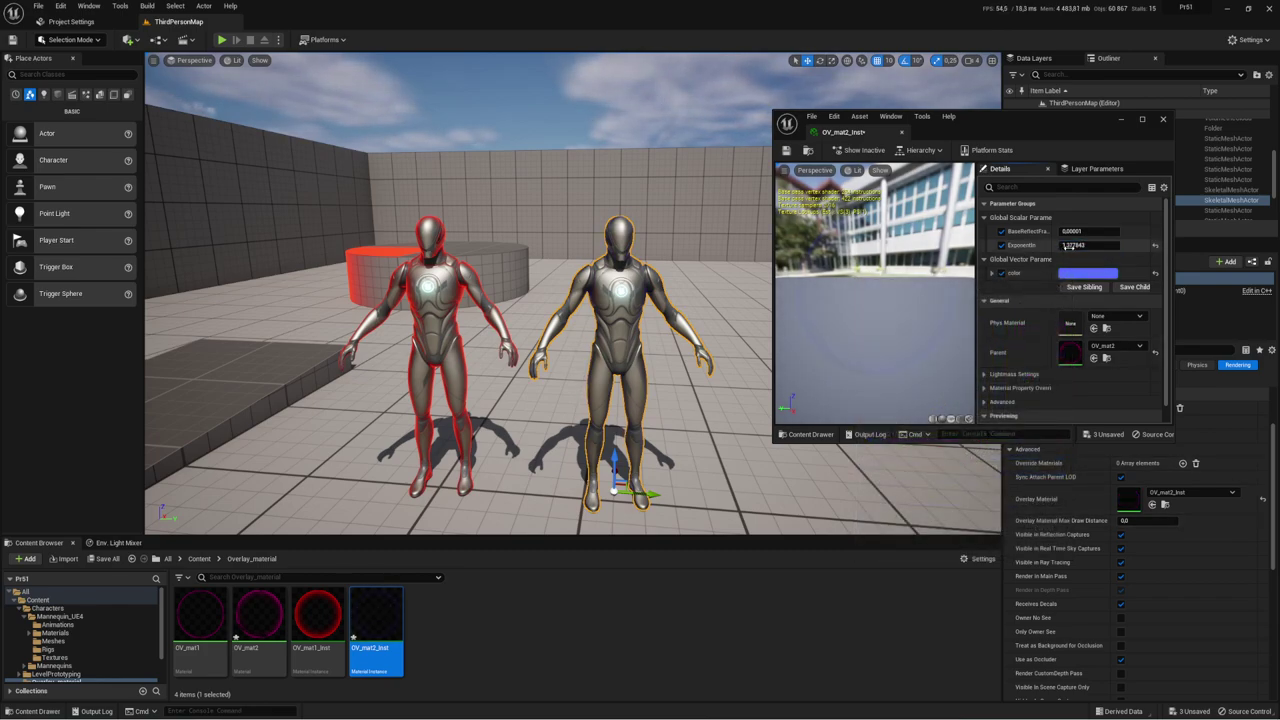
mouse_move(1085, 245)
left_mouse_down()
mouse_move(1065, 245)
mouse_move(1100, 242)
mouse_move(1023, 266)
mouse_move(1130, 245)
mouse_move(1070, 249)
left_mouse_up()
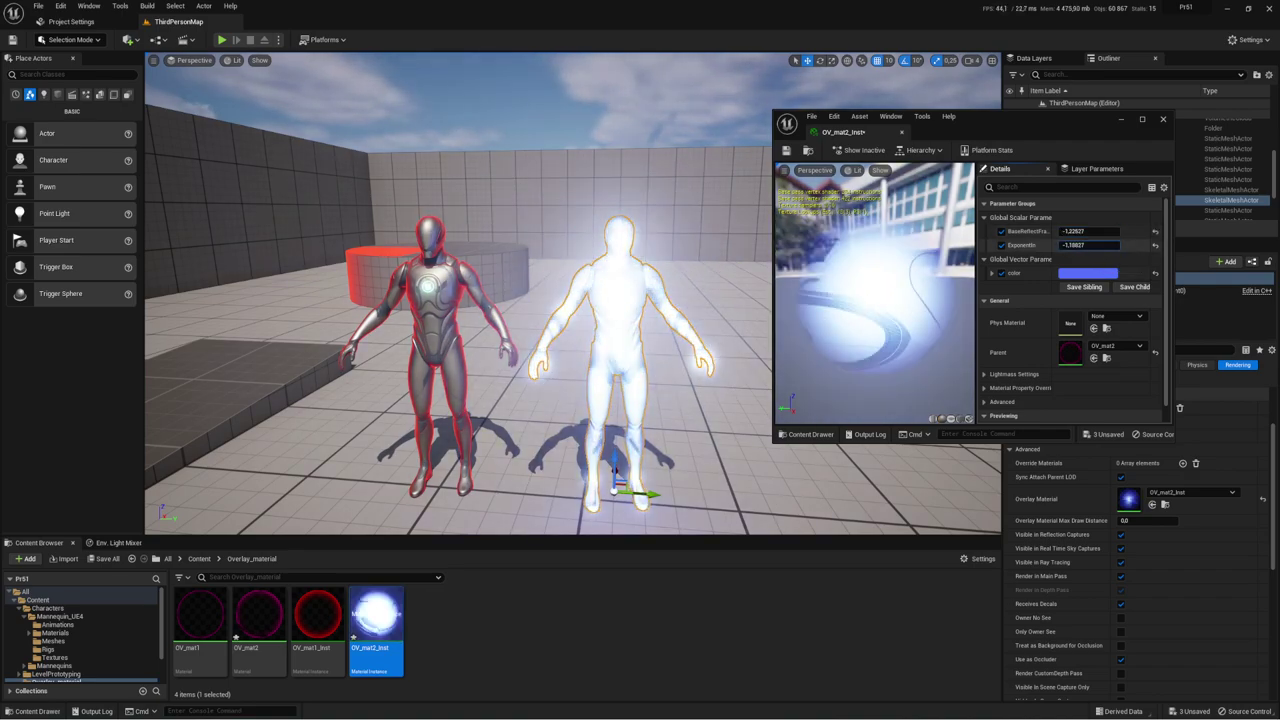
right_click_drag(570, 300, 600, 300)
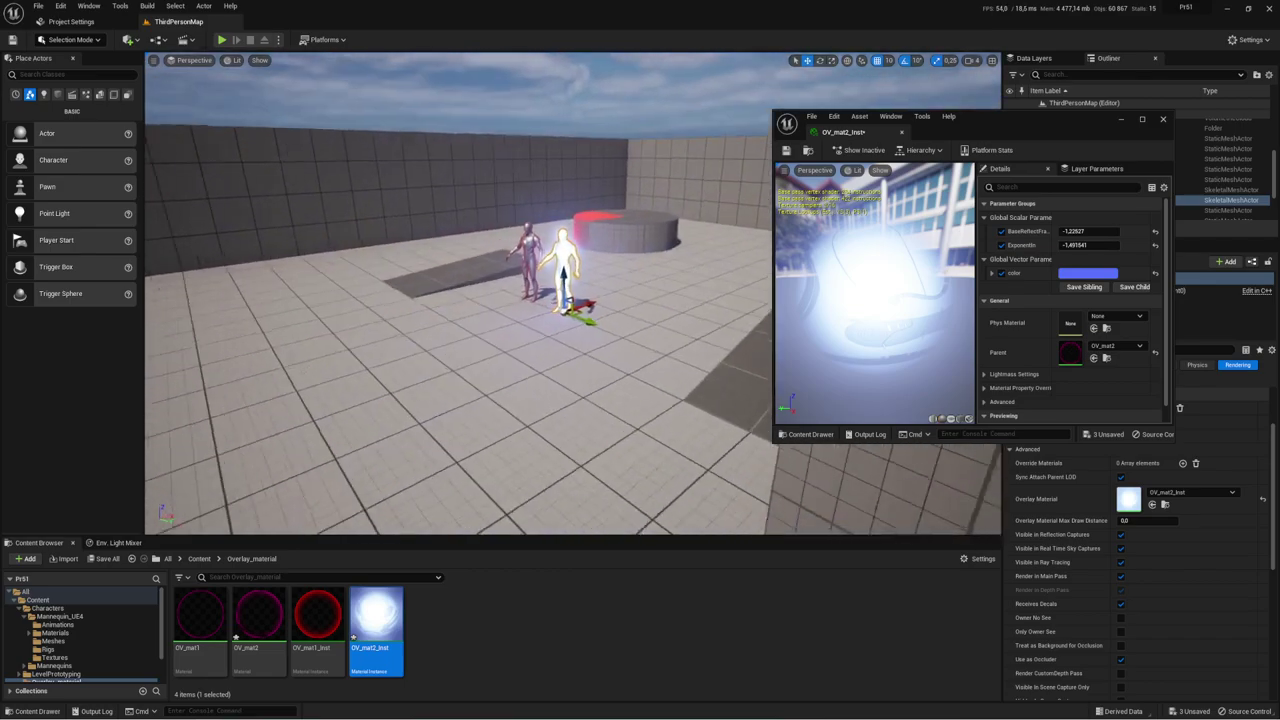
scroll(660, 299, "up", 3)
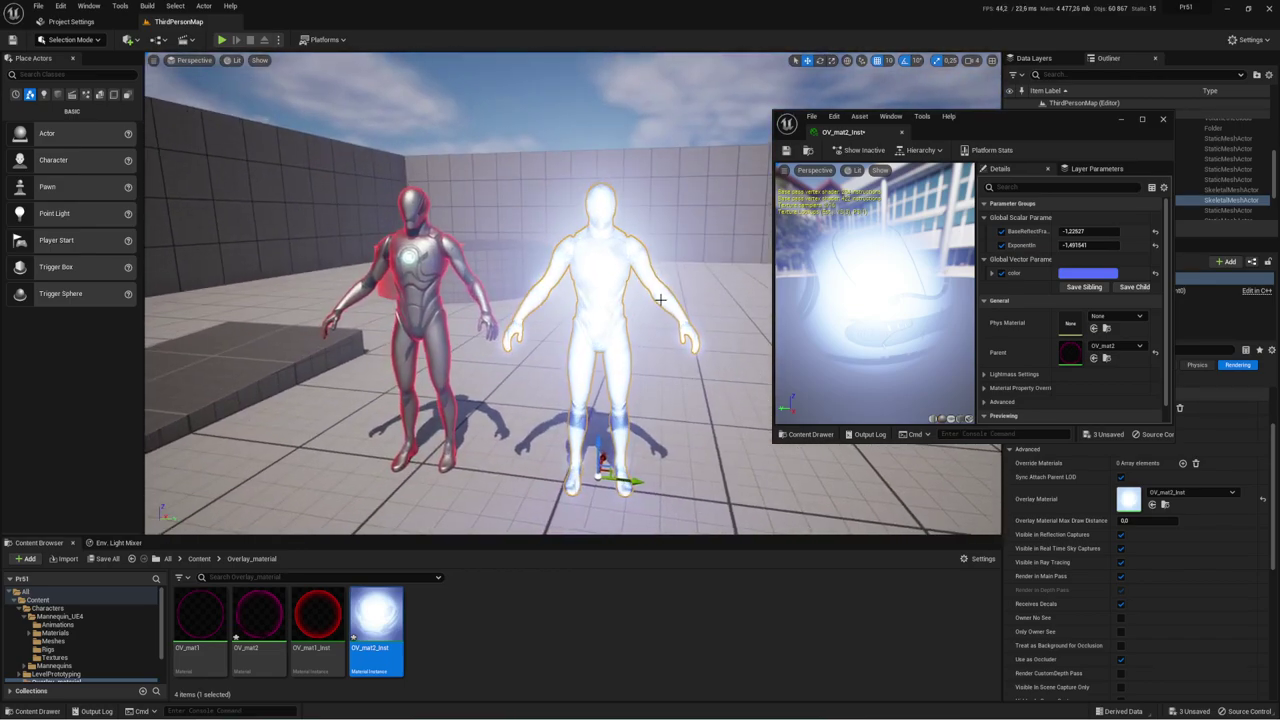
left_click_drag(1086, 245, 1060, 258)
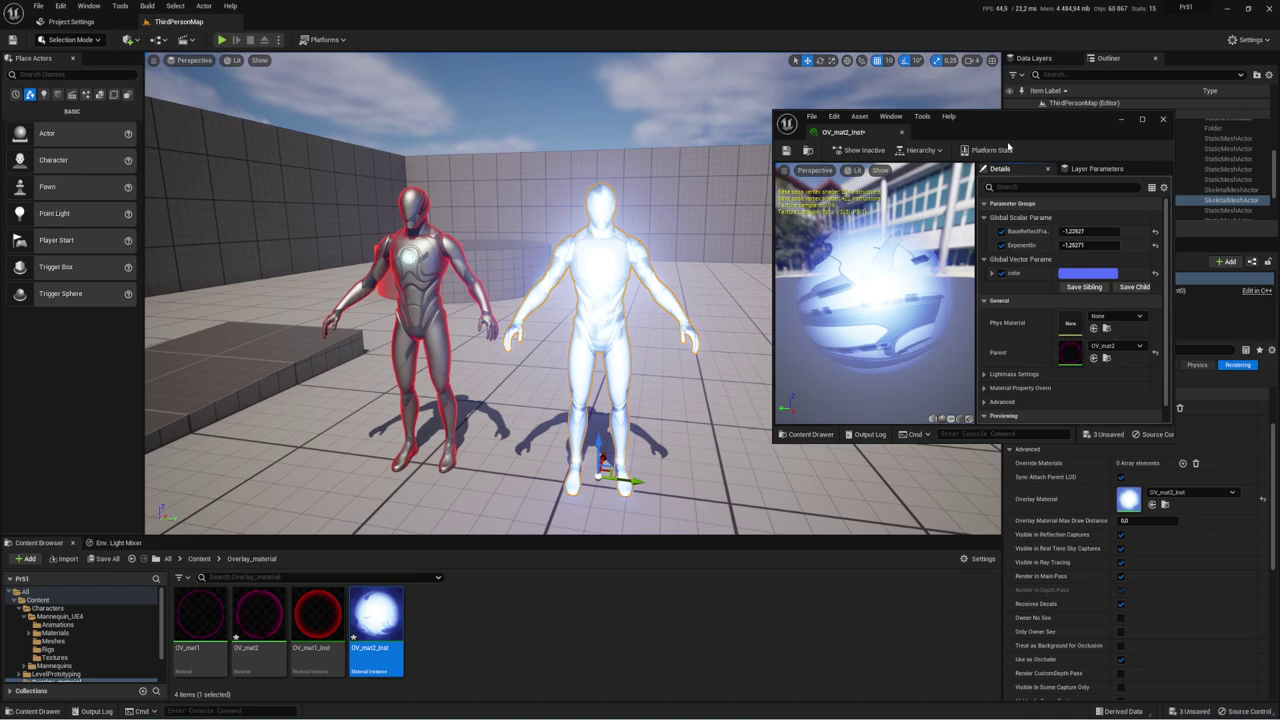
left_click(786, 151)
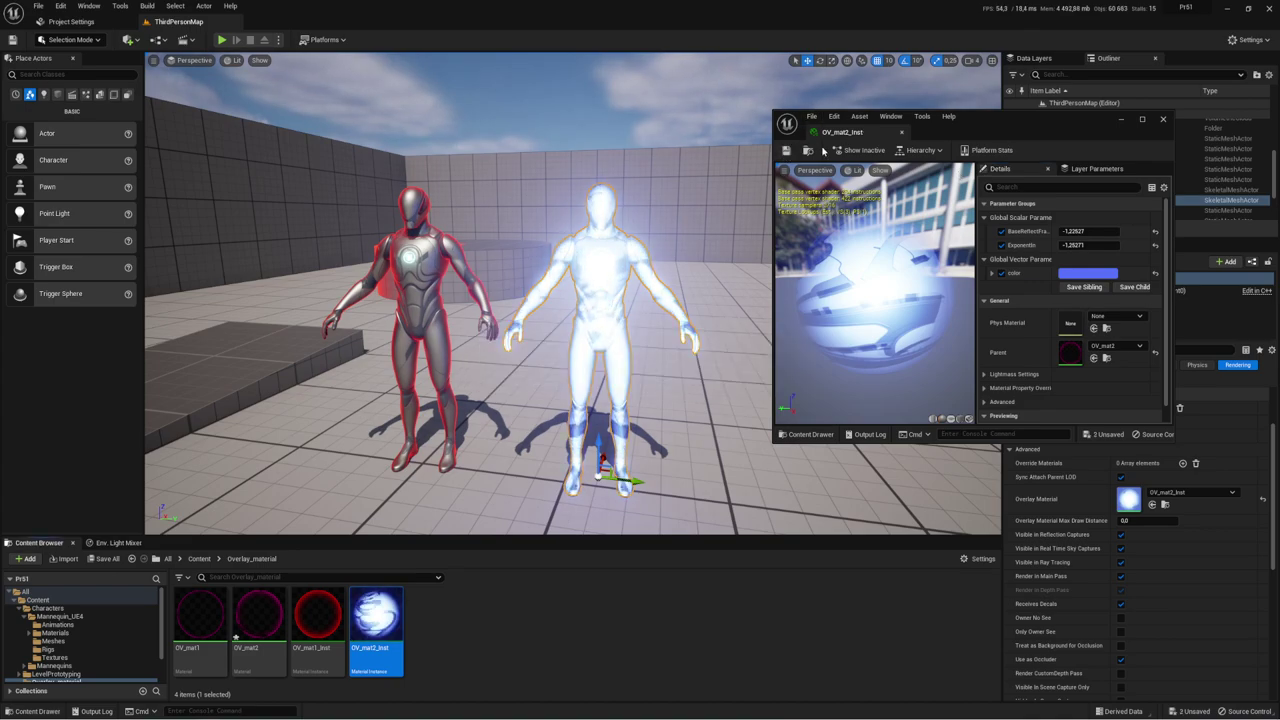
Step: Close the instance editor and place a copy of the glowing mannequin beside it
left_click(902, 133)
right_click_drag(572, 300, 560, 300)
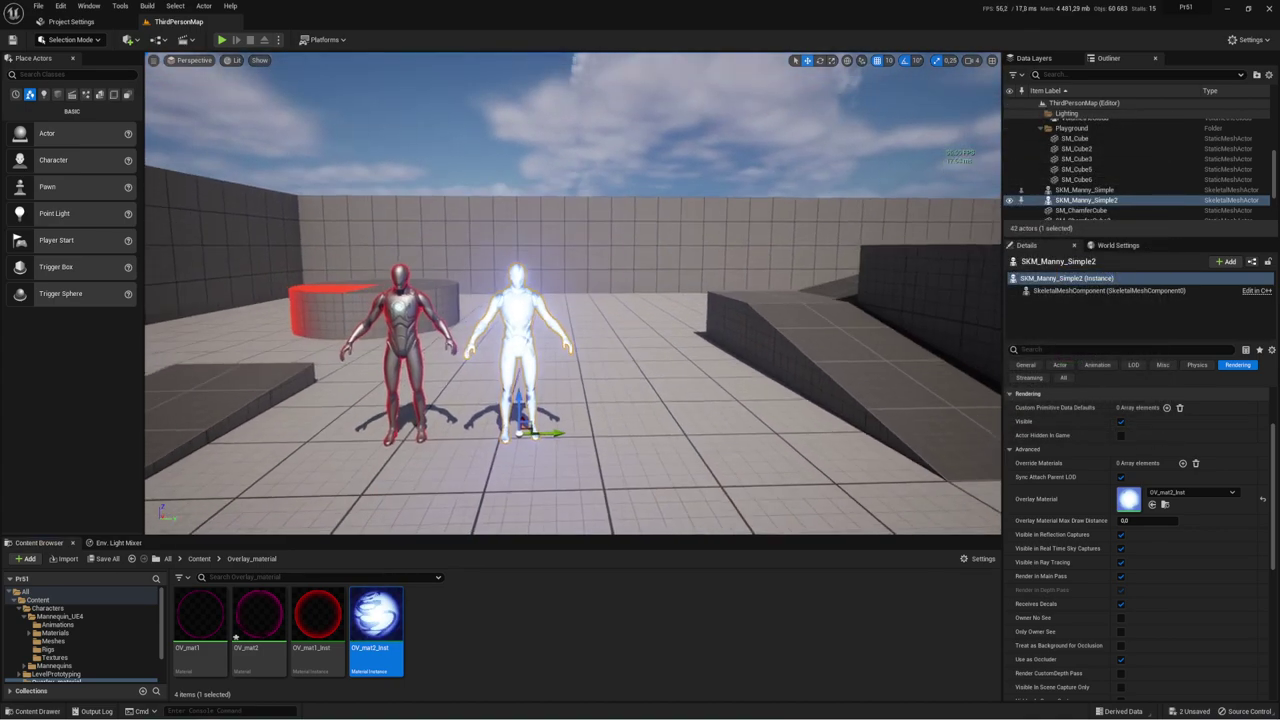
right_click_drag(628, 438, 628, 432)
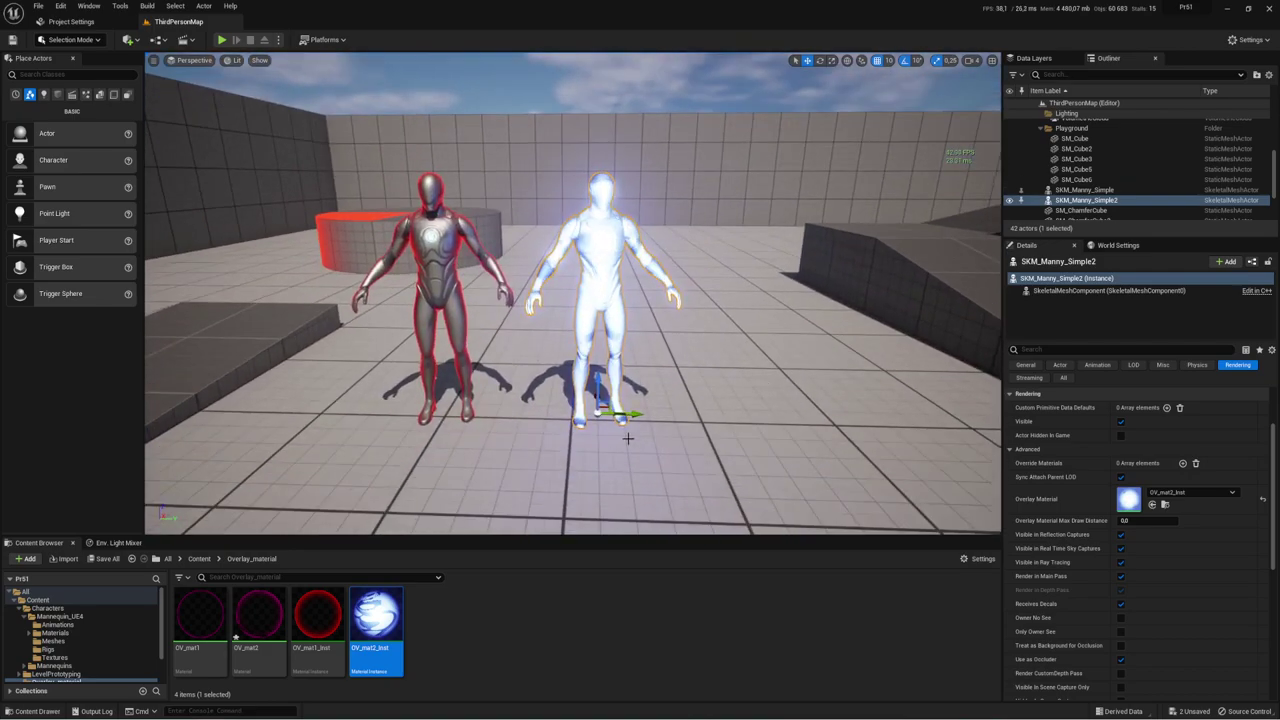
mouse_move(633, 414)
left_mouse_down()
mouse_move(636, 390)
mouse_move(795, 416)
left_mouse_up()
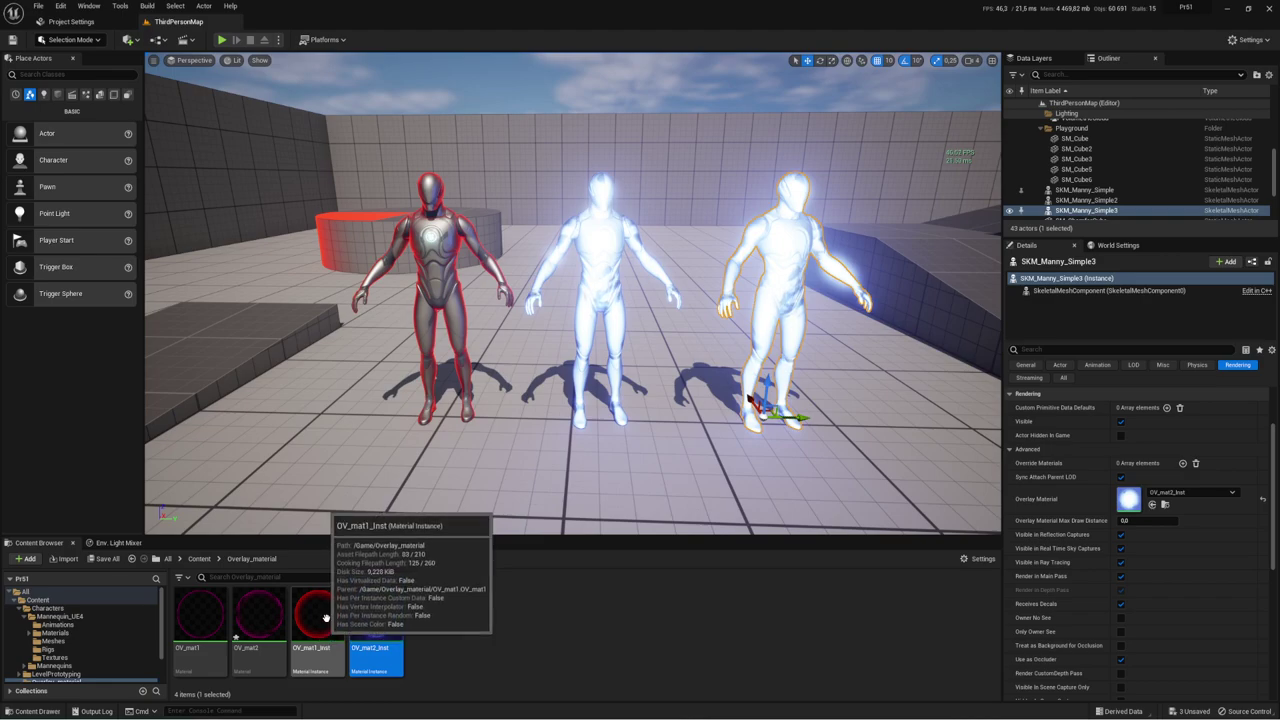
Step: Duplicate OV_mat2 as the new material OV_mat3
left_click(268, 612)
right_click(268, 612)
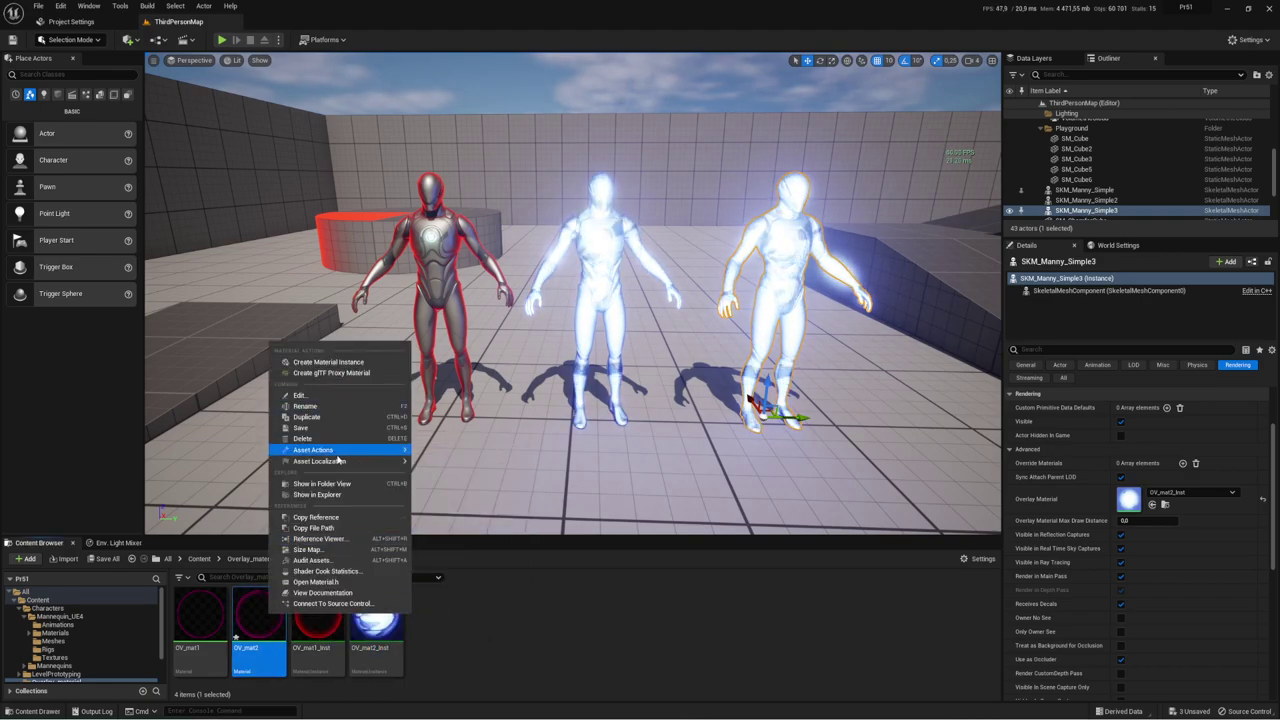
left_click(306, 416)
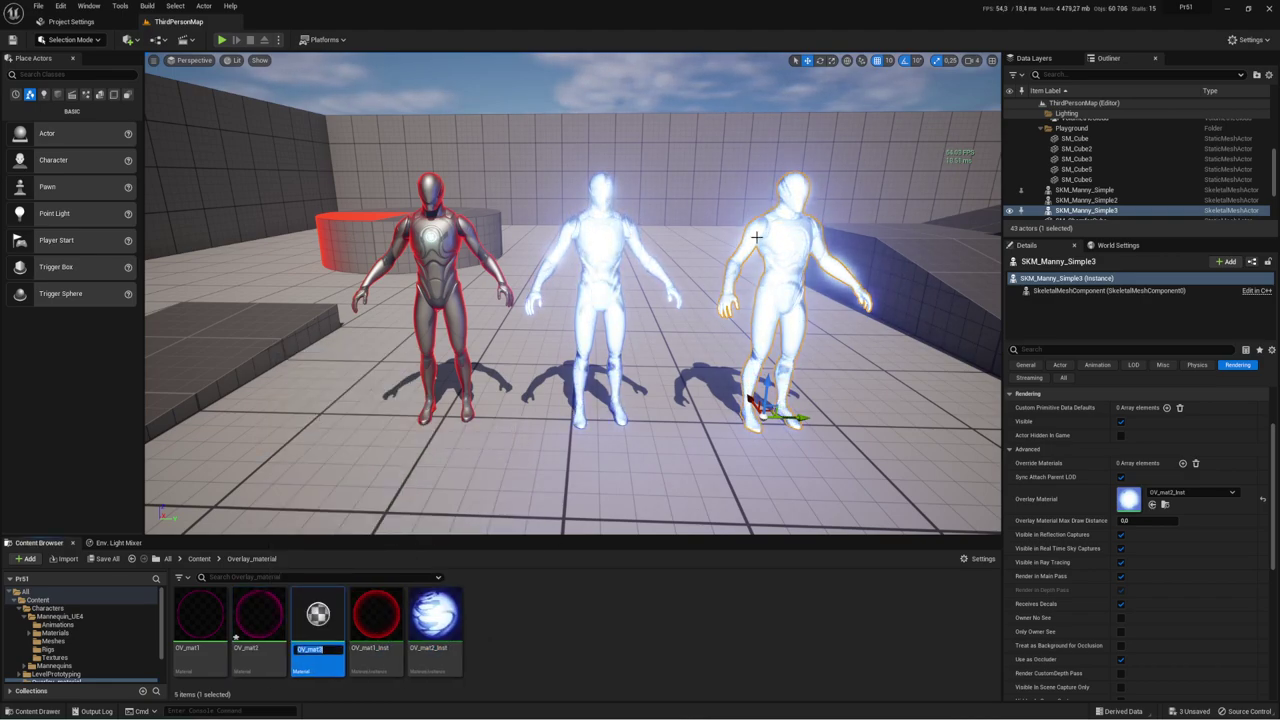
Step: In OV_mat3, feed the texture's RGBA into Opacity instead of the Multiply, apply, and close
double_click(318, 615)
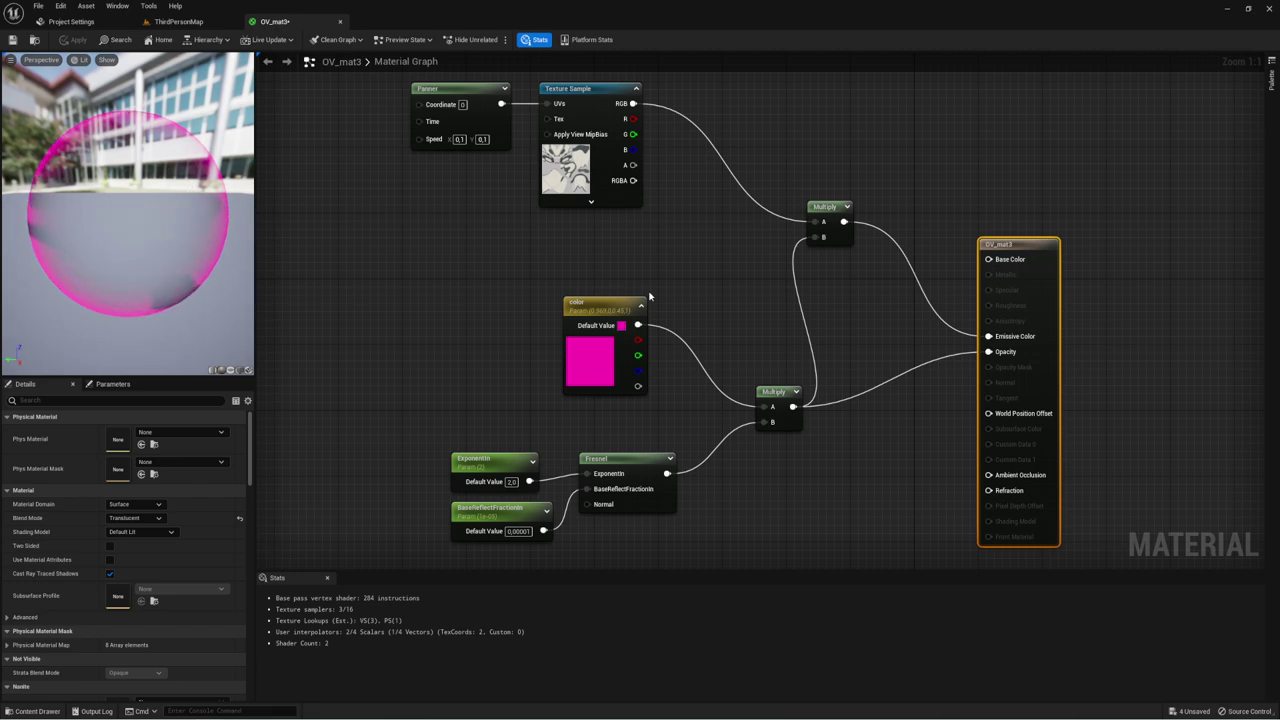
left_click(882, 385, "alt")
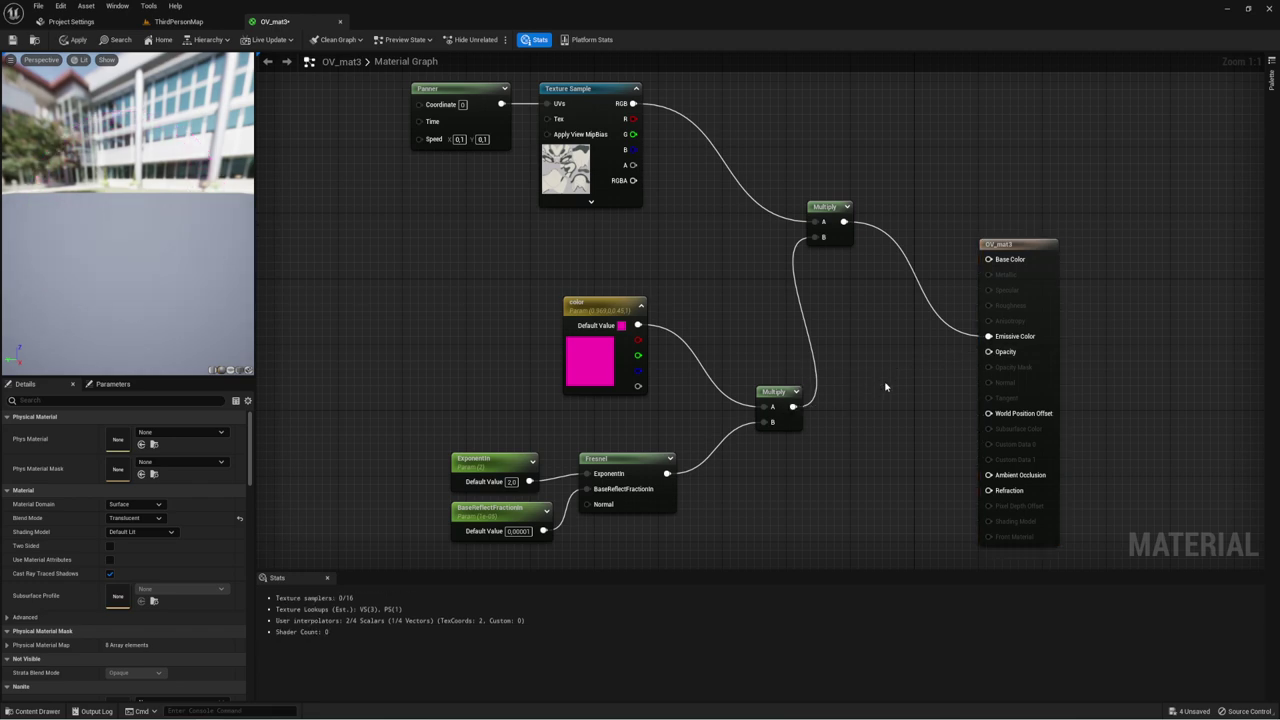
left_click_drag(633, 180, 988, 352)
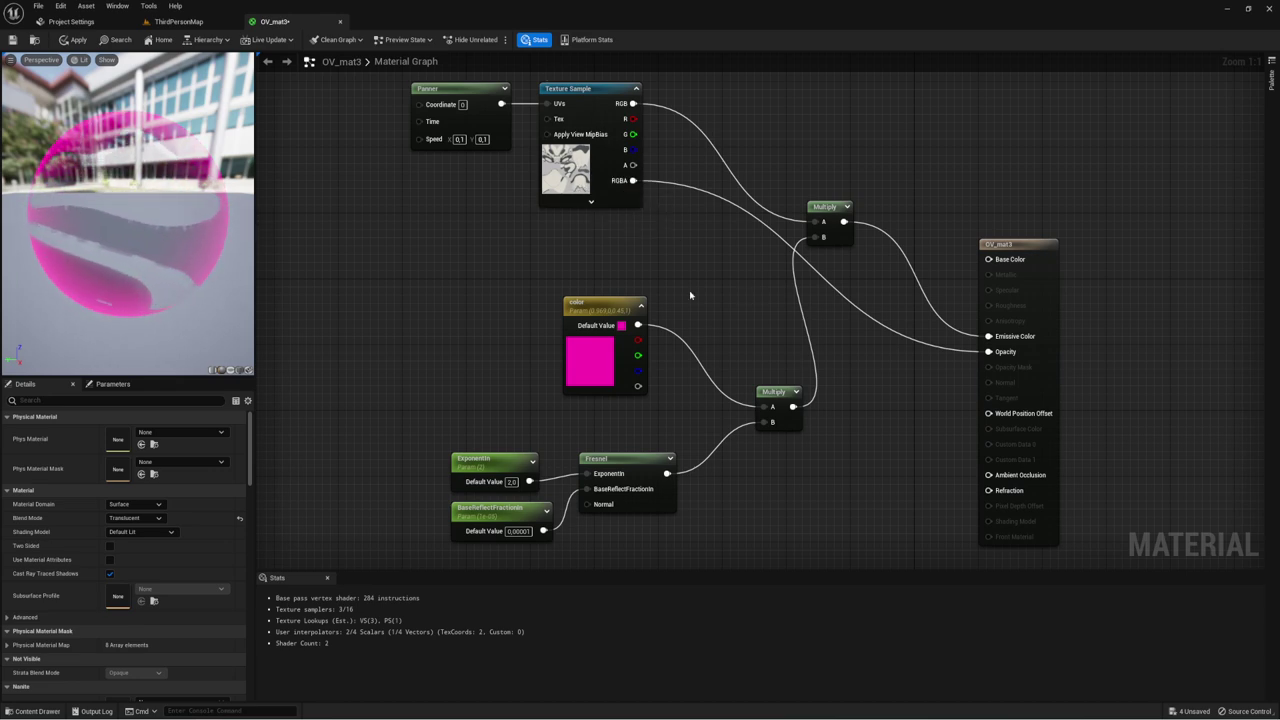
left_click(73, 40)
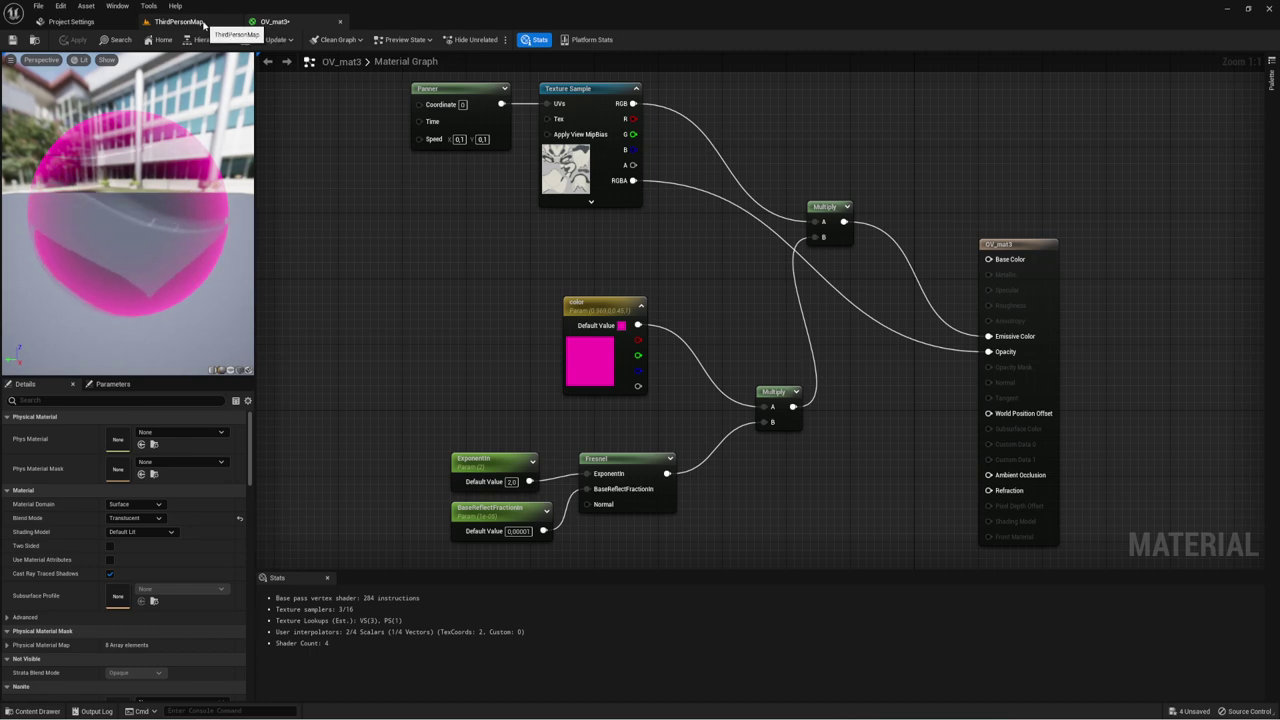
left_click(341, 23)
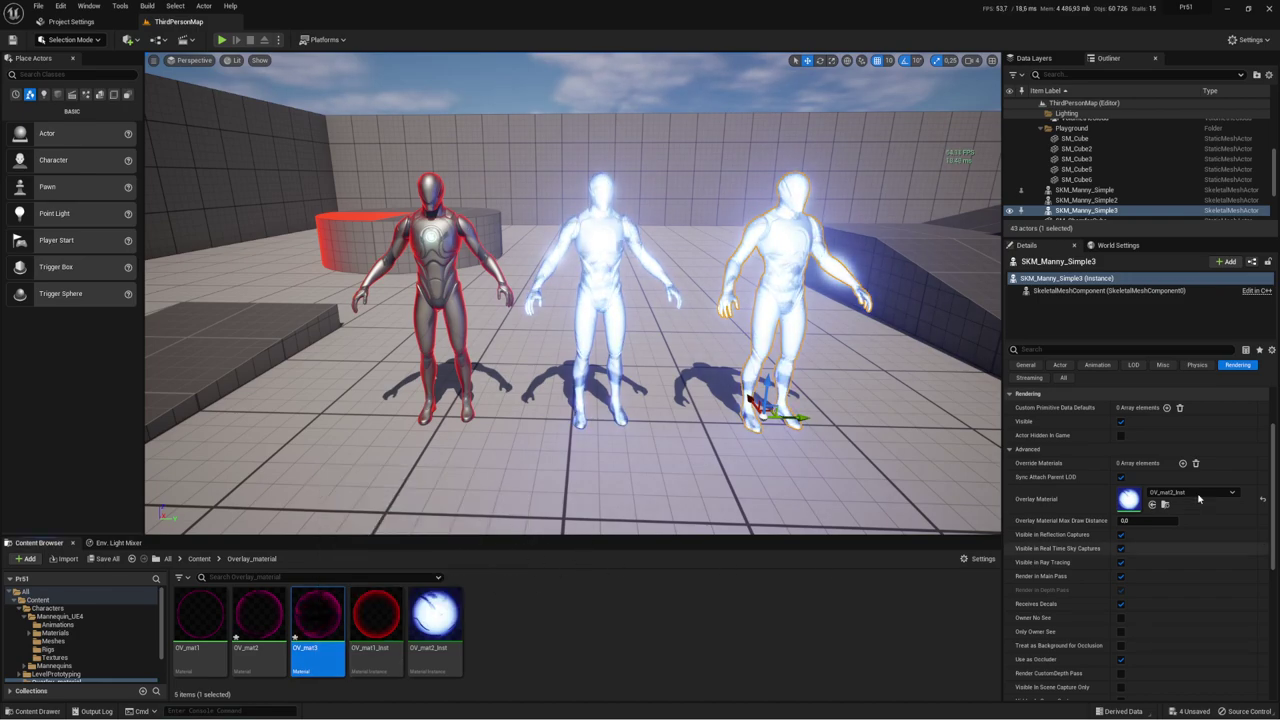
Step: Assign OV_mat3 to the third mannequin's overlay and change its color from magenta to purple
left_click_drag(318, 625, 1130, 500)
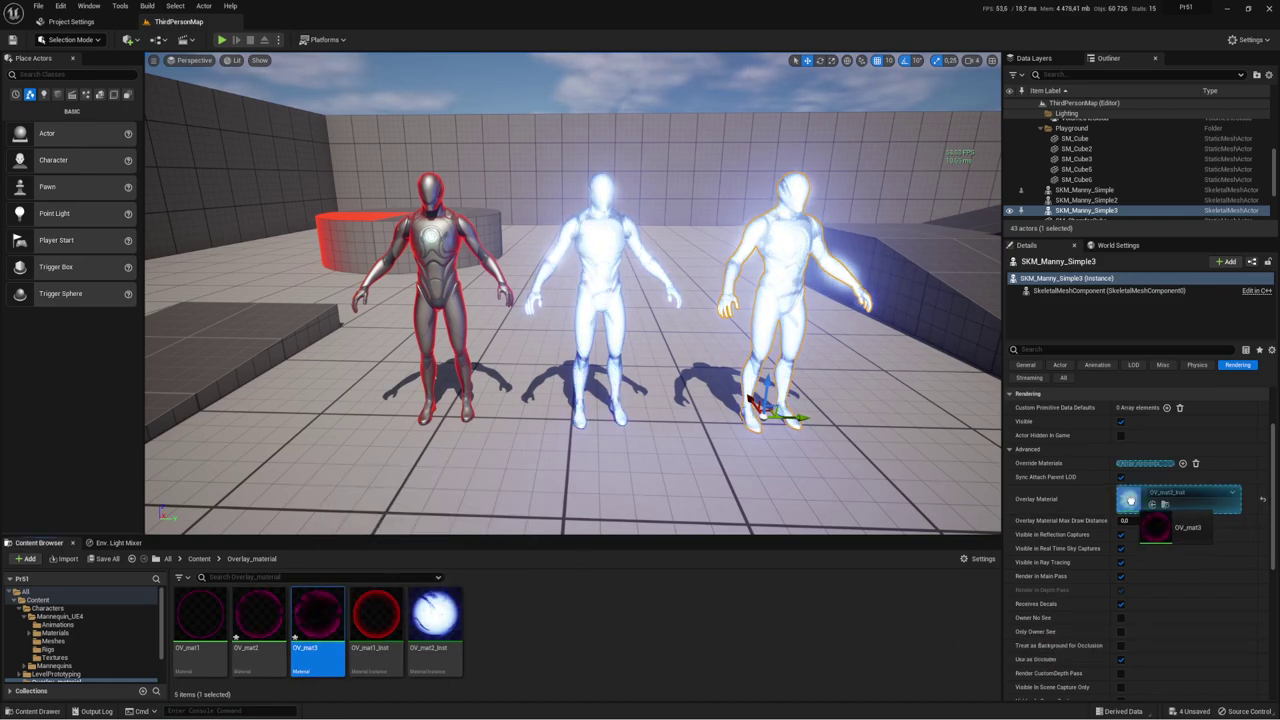
scroll(573, 294, "up", 5)
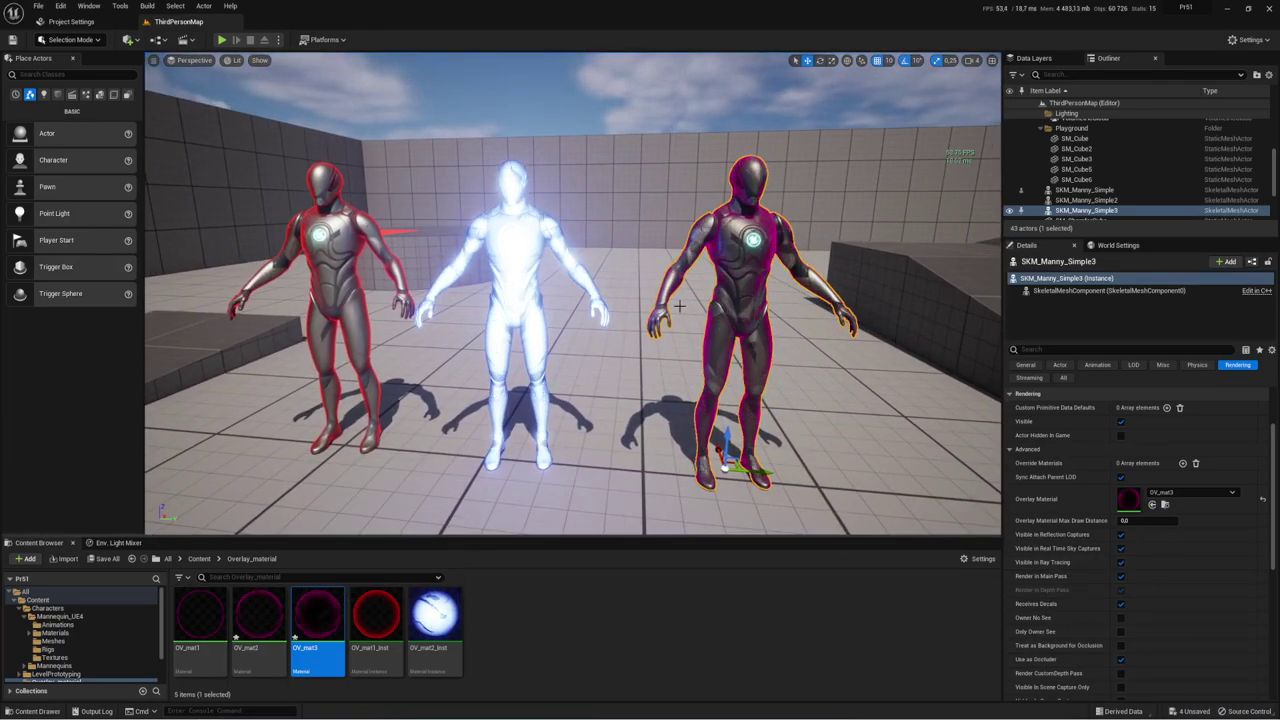
double_click(318, 615)
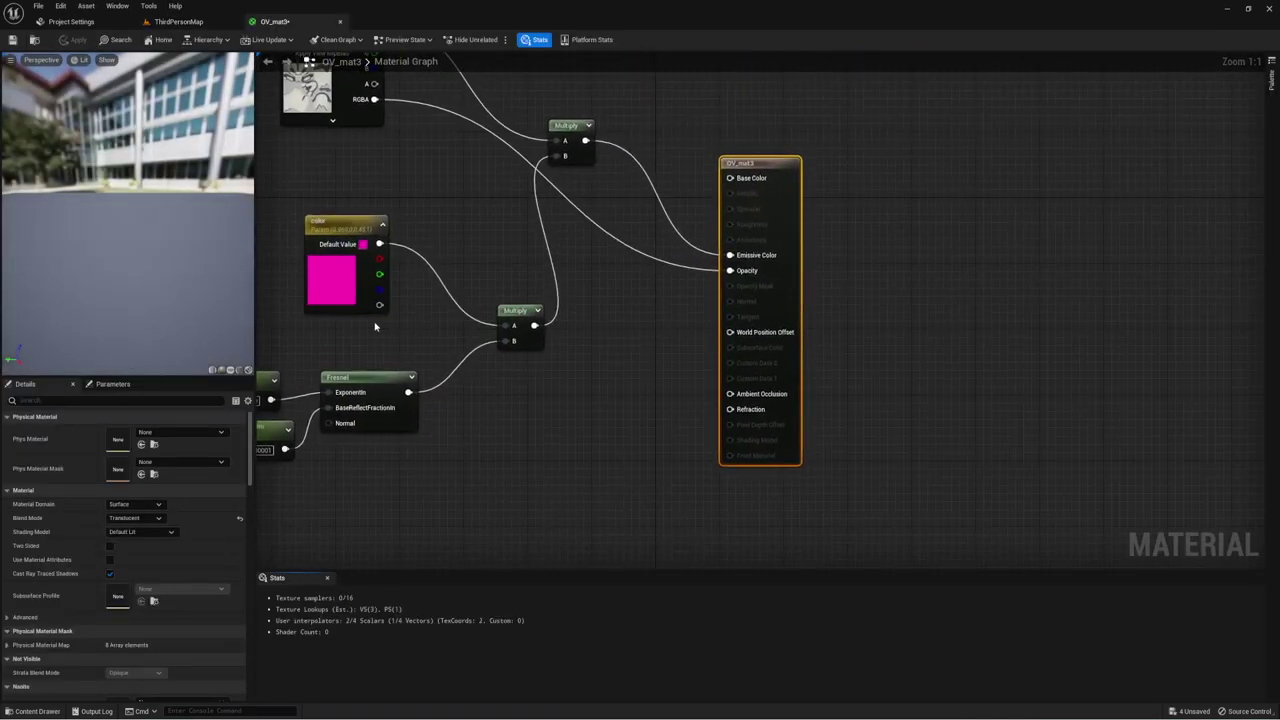
left_click(465, 285)
double_click(465, 285)
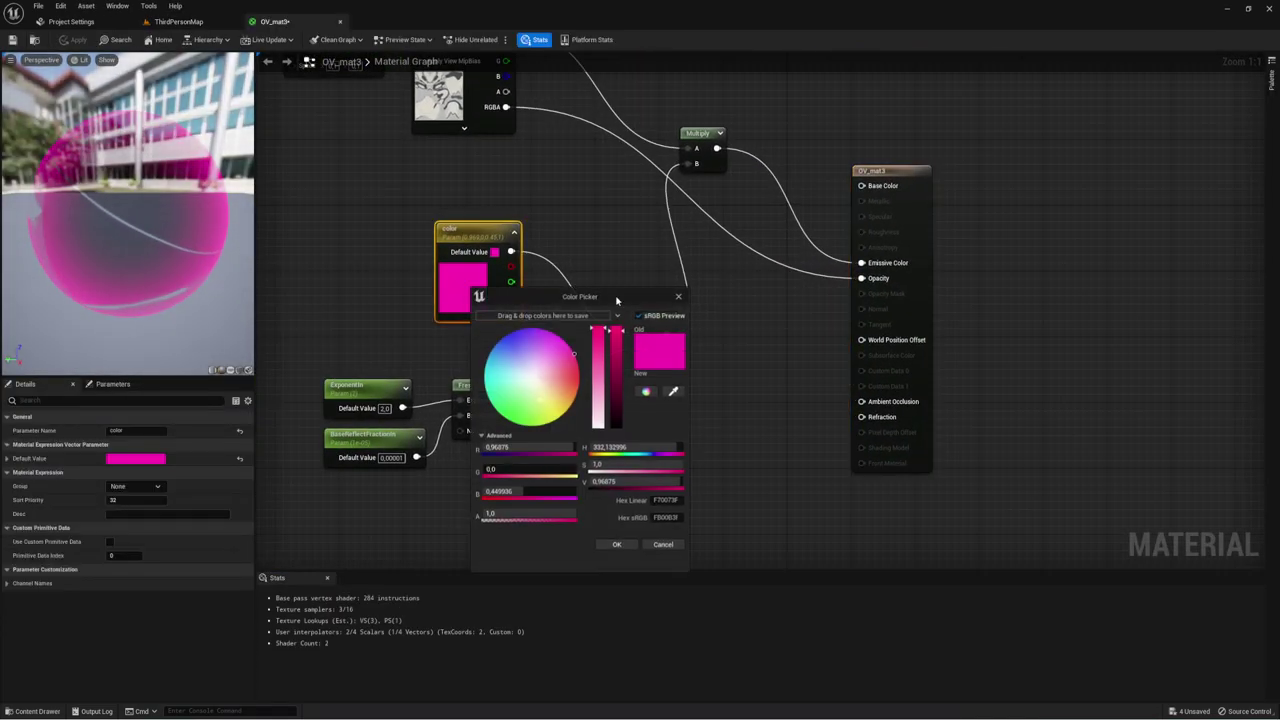
left_click_drag(573, 353, 514, 331)
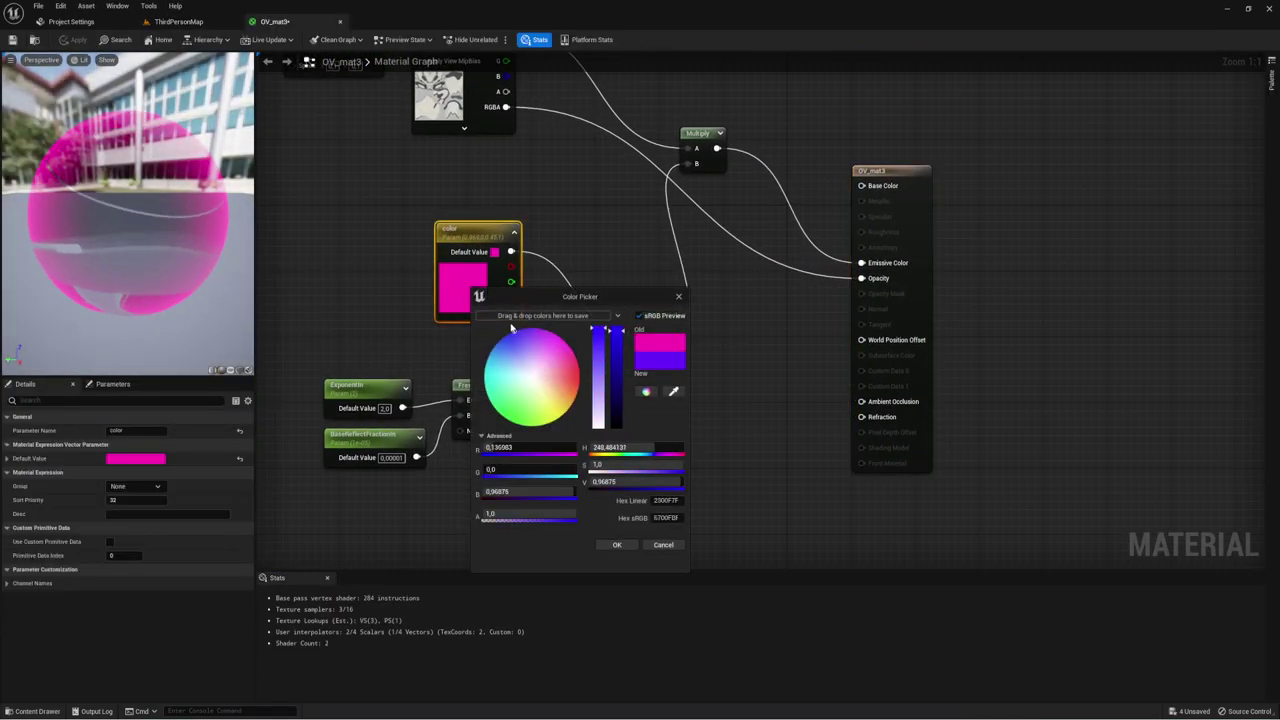
left_click(616, 546)
left_click(339, 21)
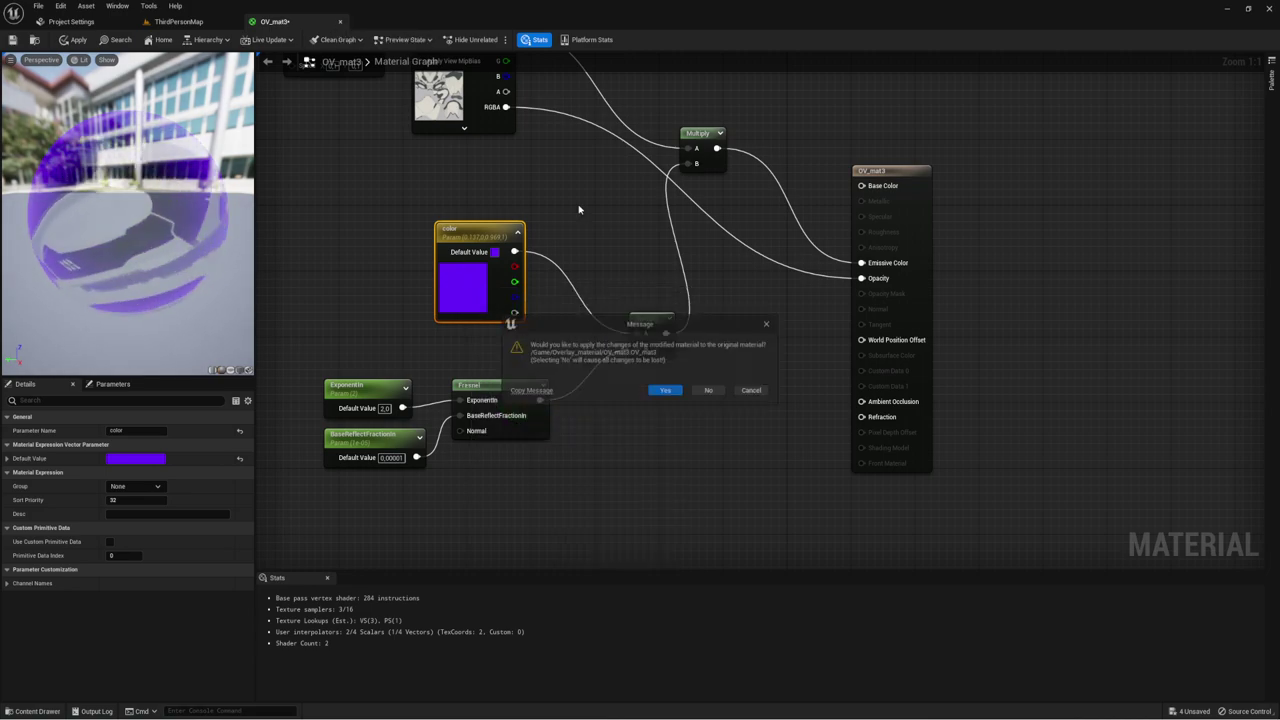
left_click(679, 395)
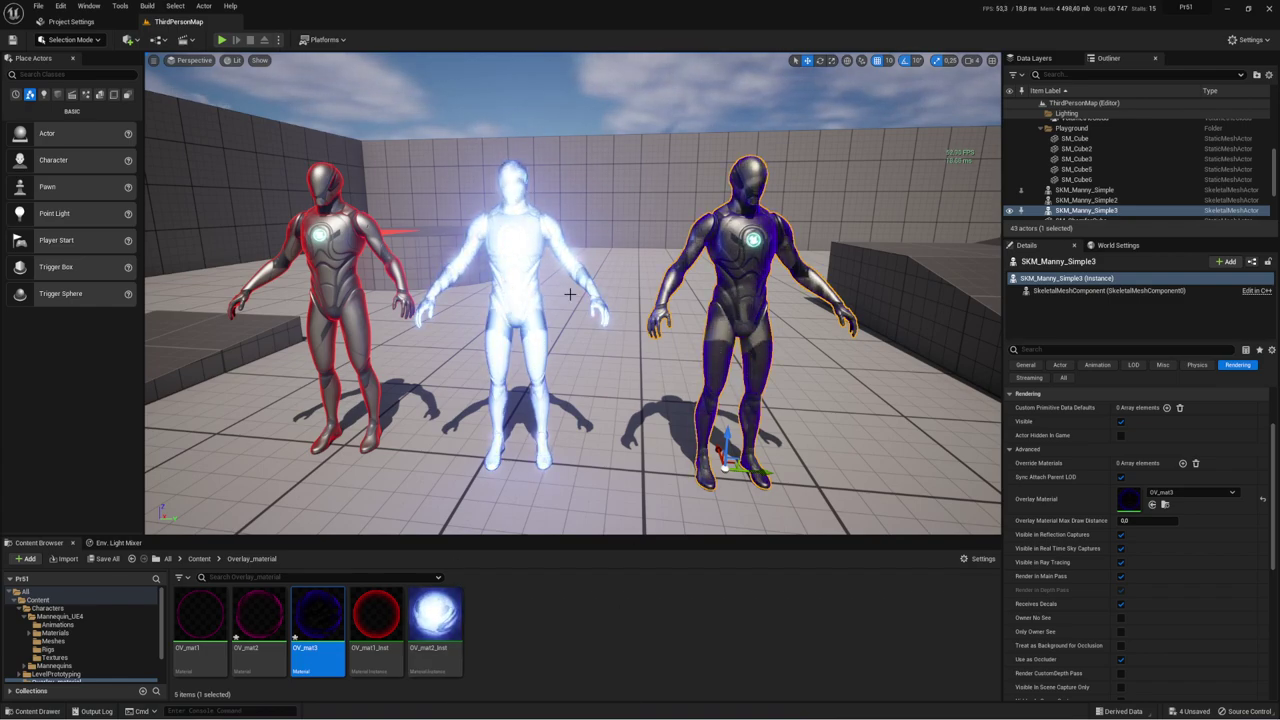
mouse_move(569, 293)
right_mouse_down()
mouse_move(584, 290)
mouse_move(573, 282)
right_mouse_up()
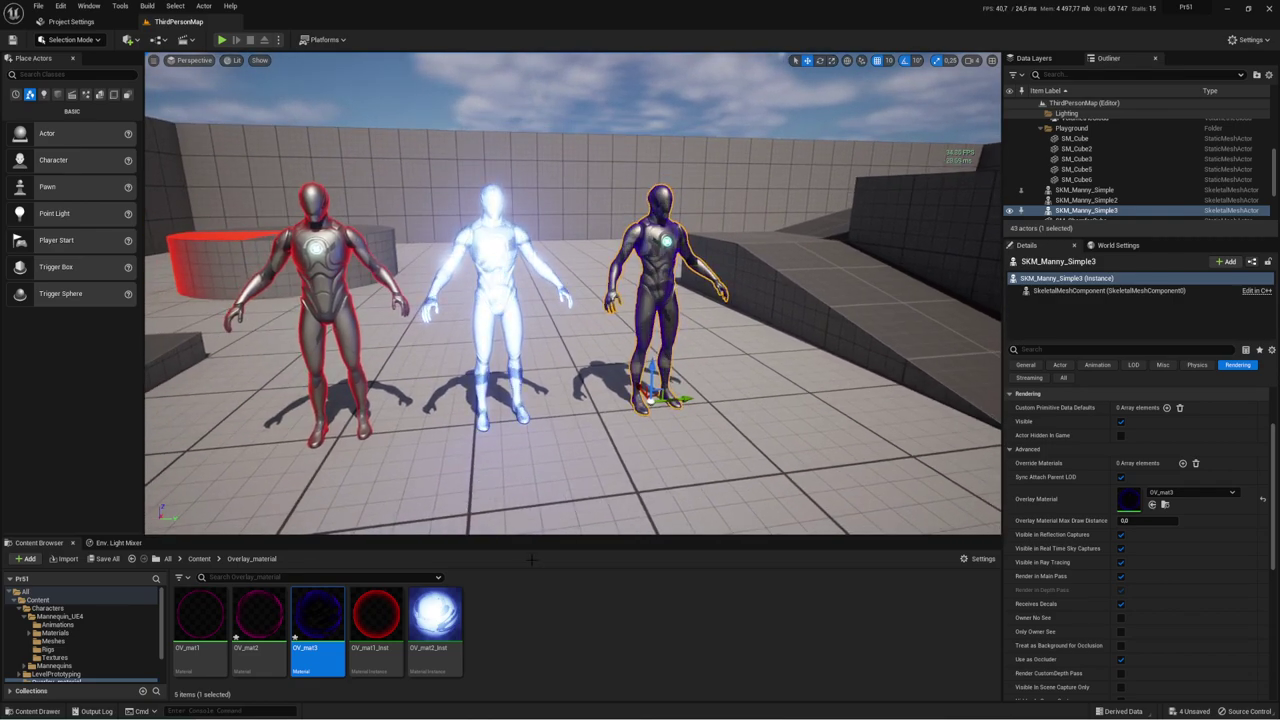
left_click(563, 630)
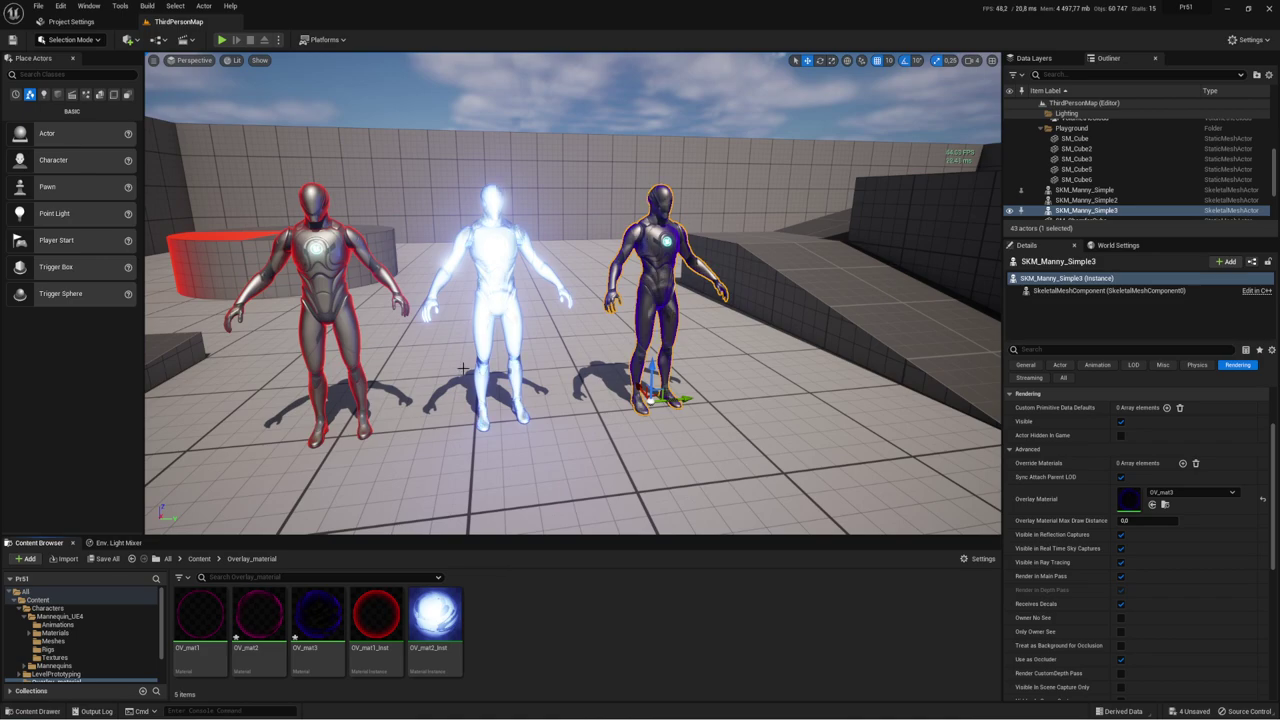
scroll(552, 248, "down", 4)
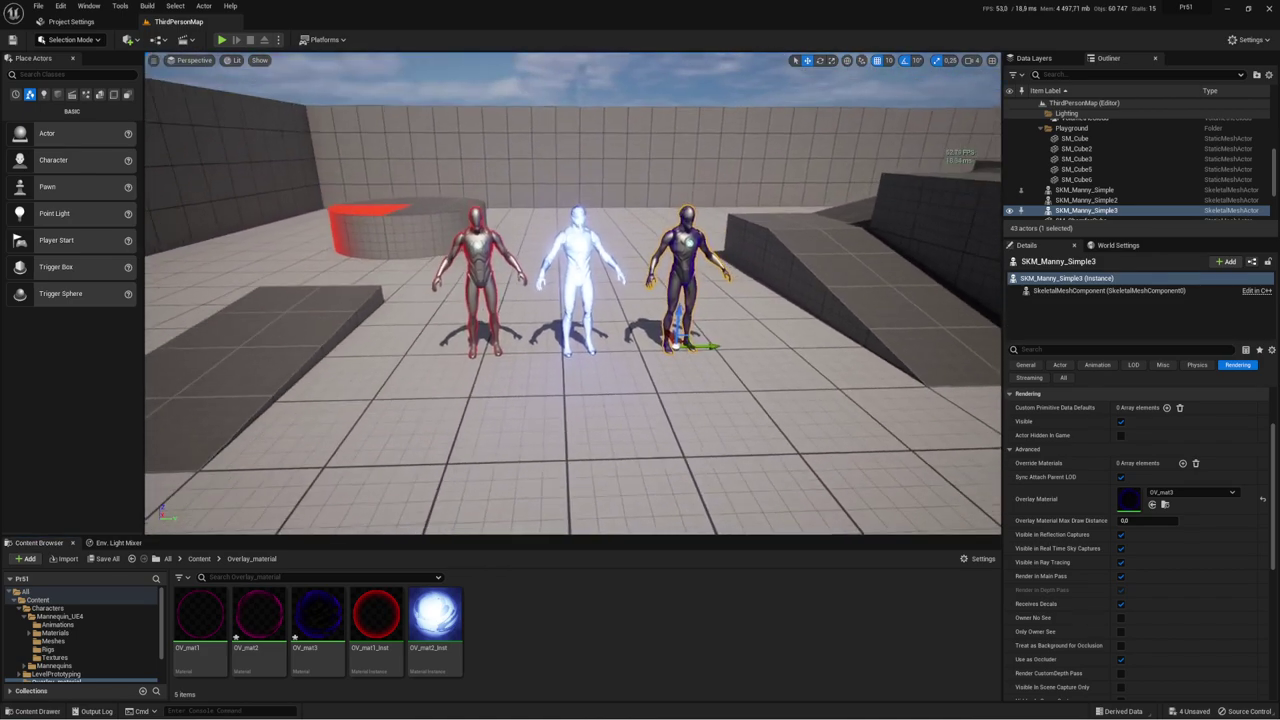
left_click(222, 40)
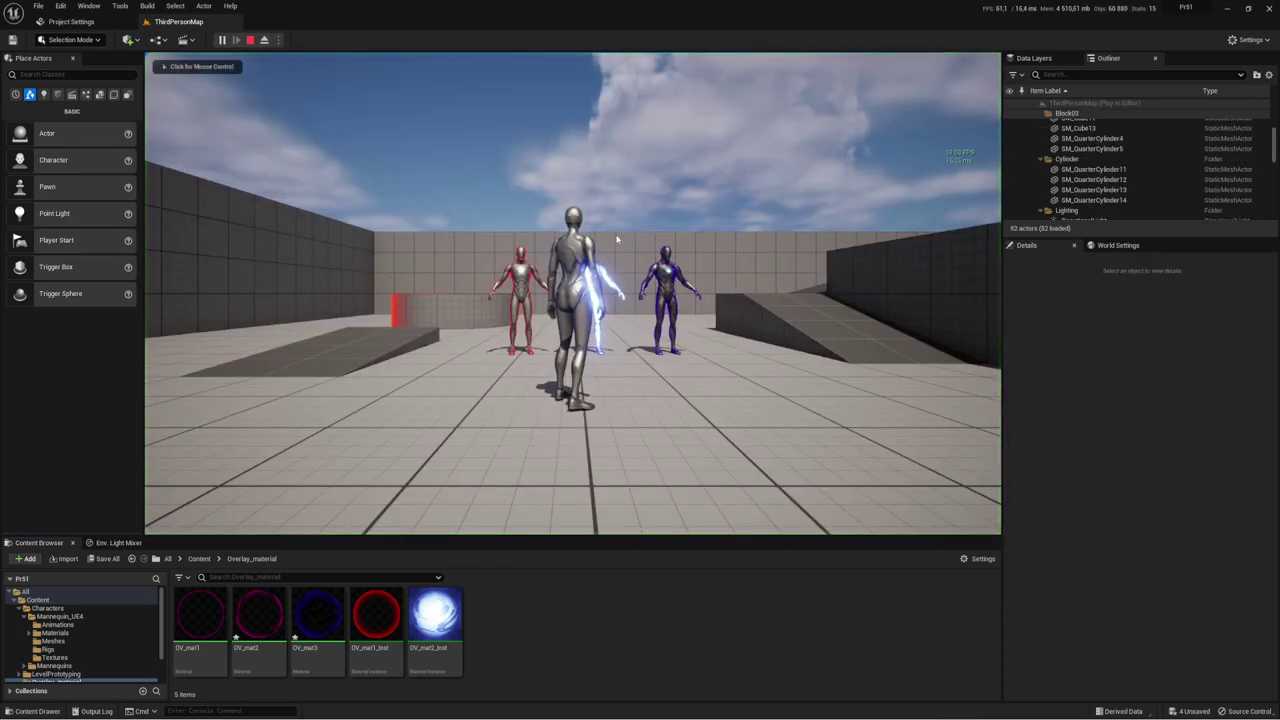
key("Escape")
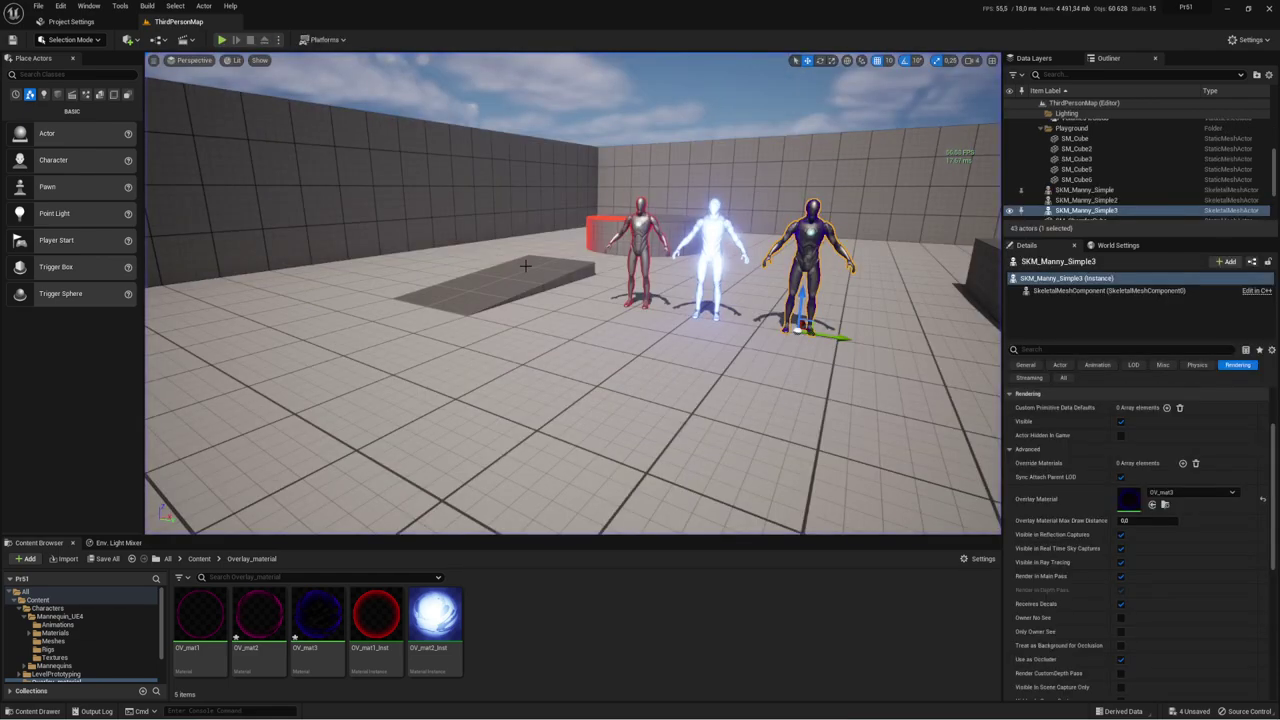
scroll(476, 412, "down", 2)
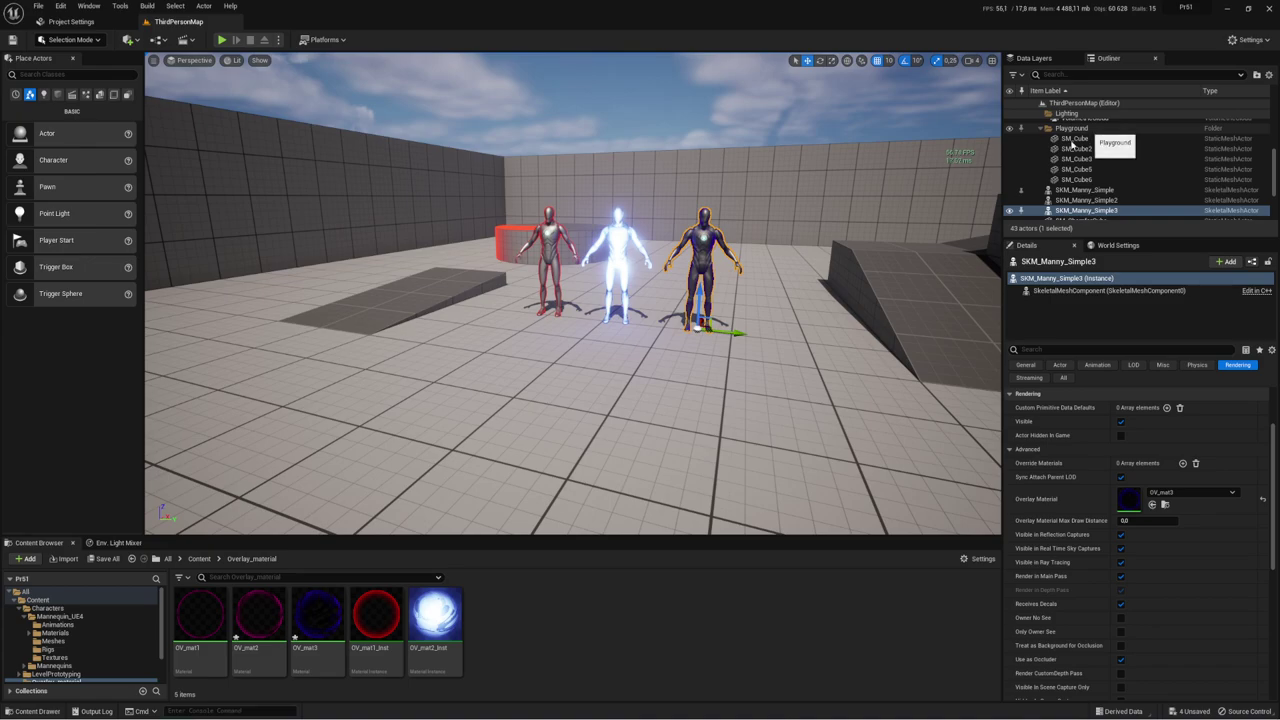
Step: Browse to ThirdPerson > Blueprints and open BP_ThirdPersonCharacter
left_click(200, 559)
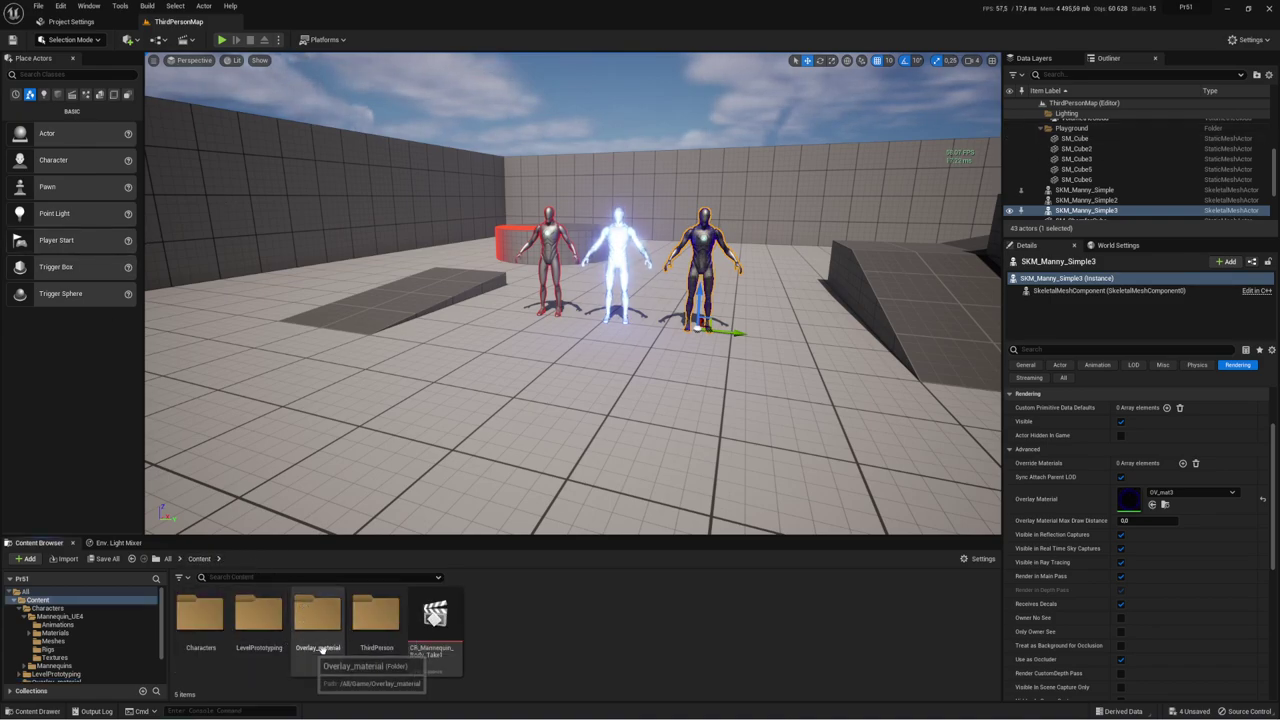
double_click(328, 614)
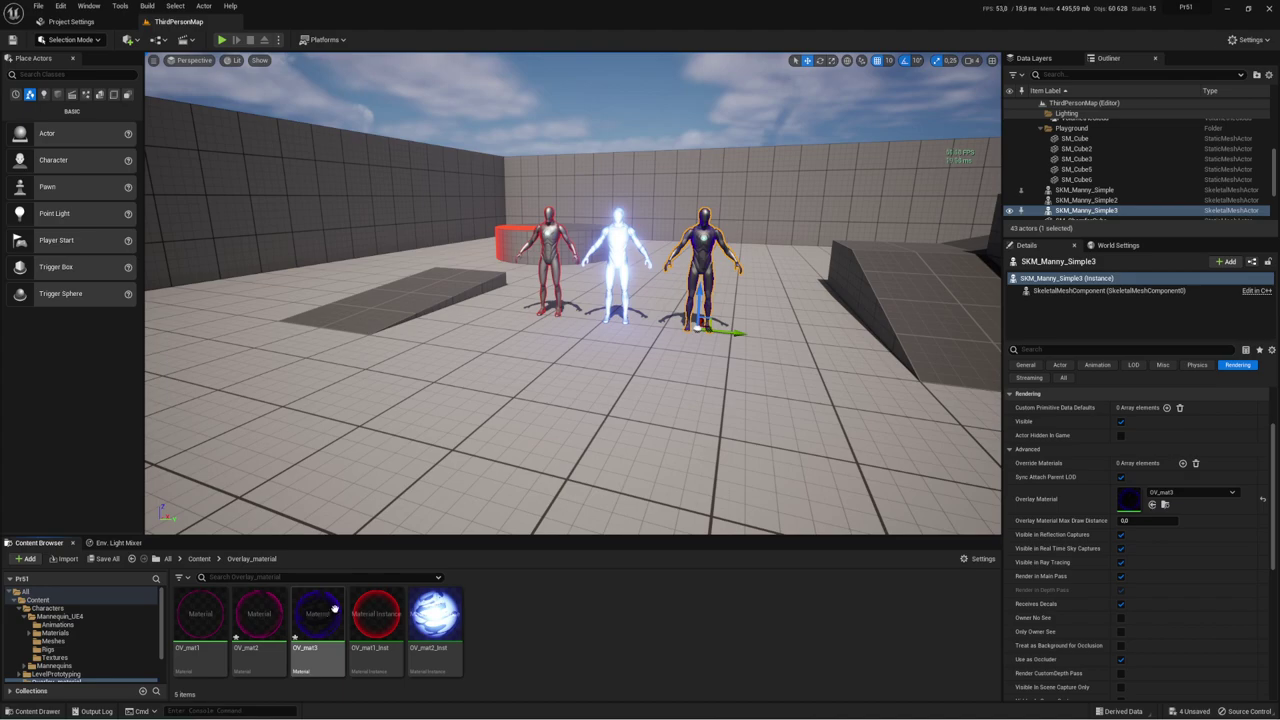
left_click(200, 559)
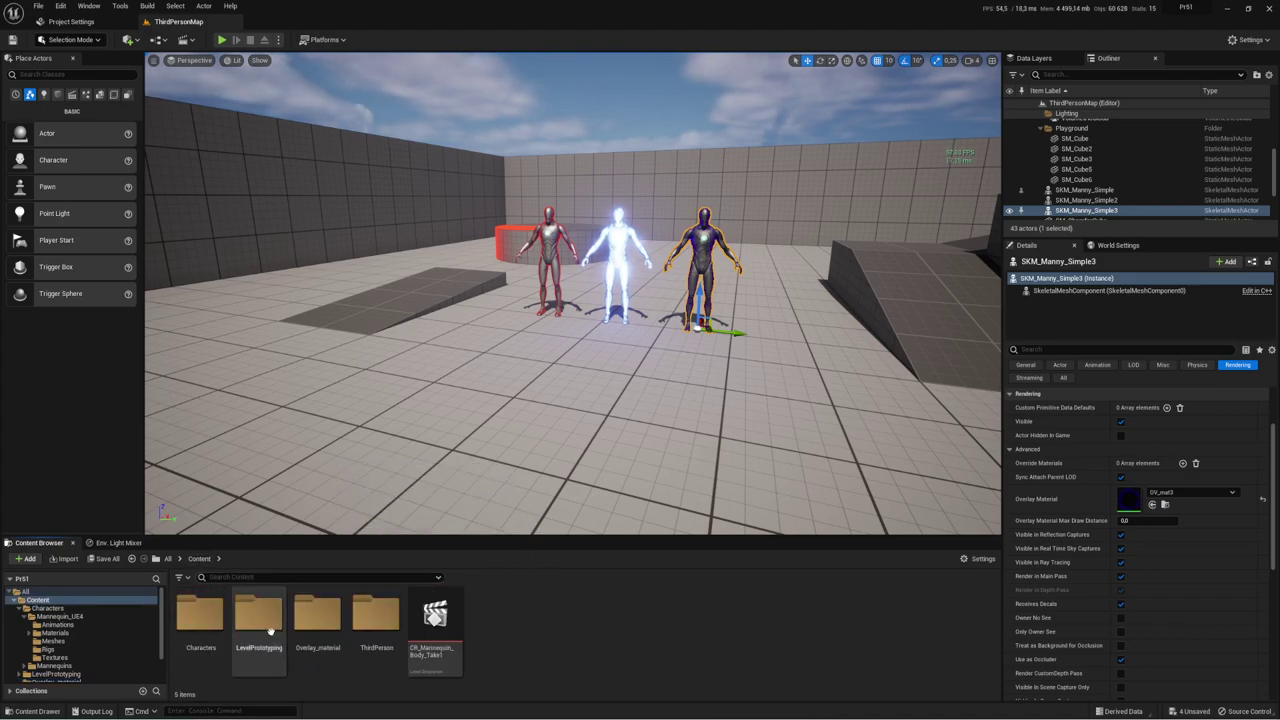
double_click(218, 624)
double_click(218, 624)
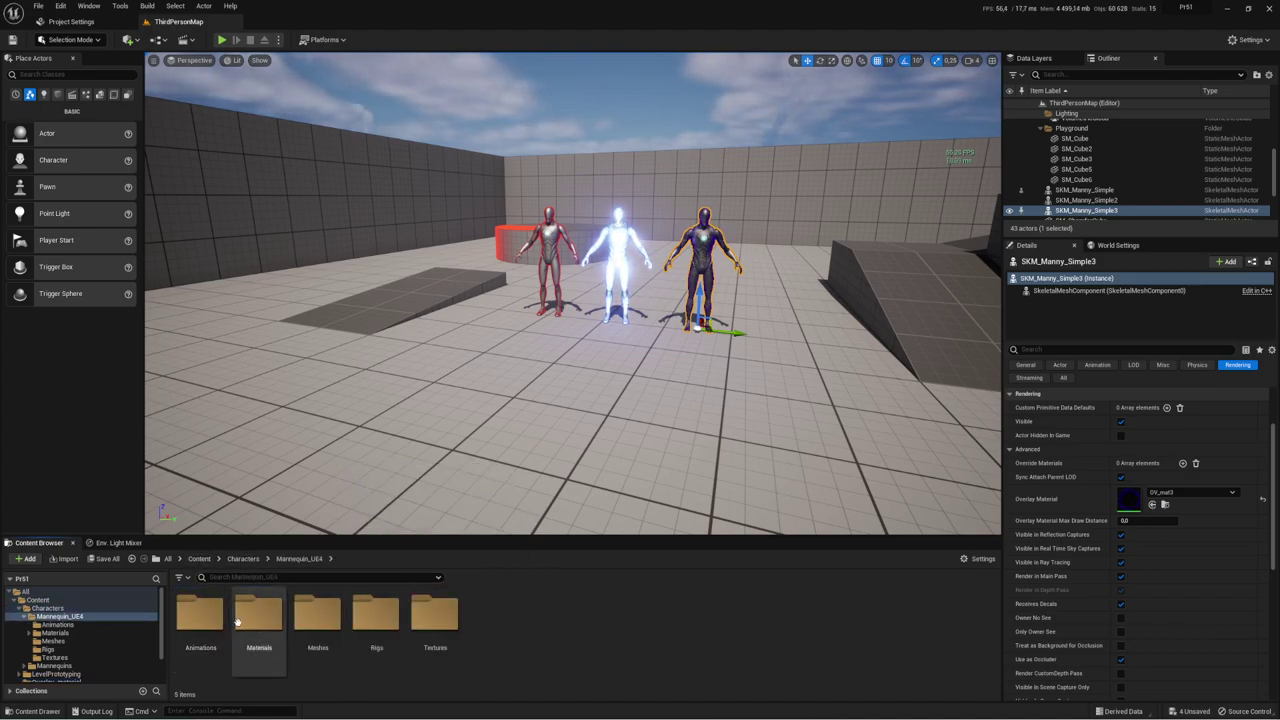
left_click(200, 559)
double_click(375, 612)
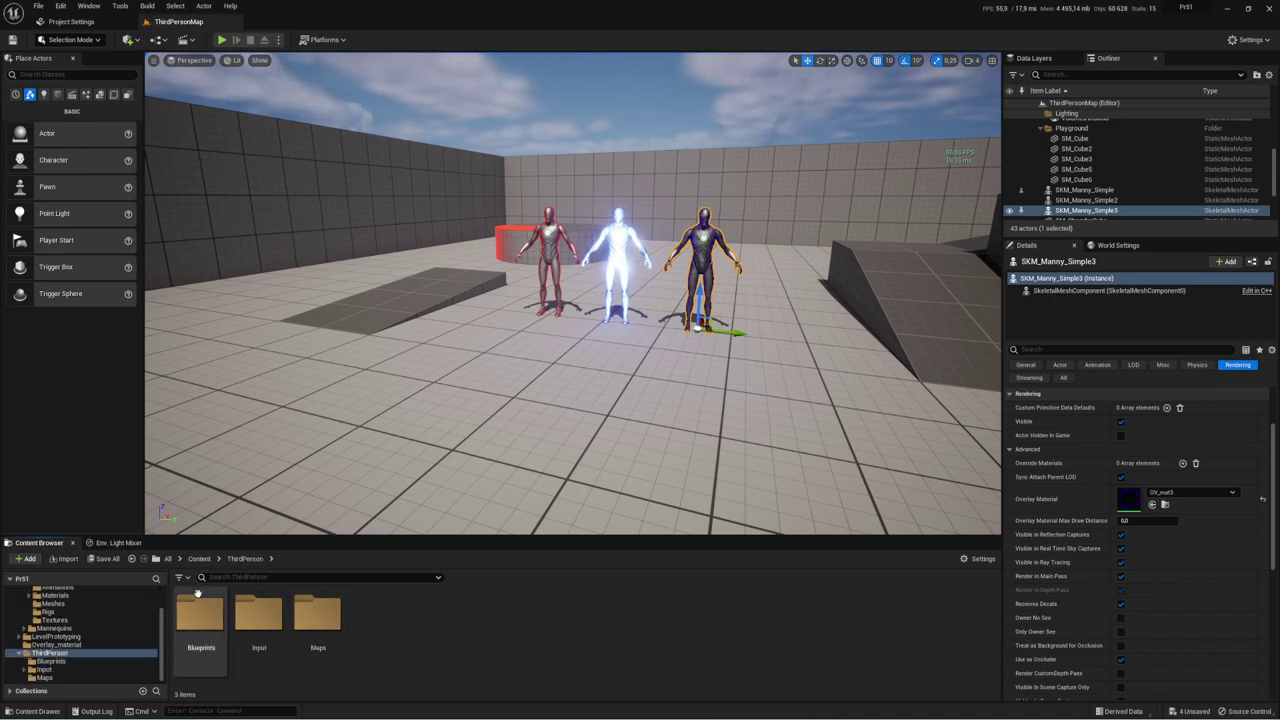
left_click(200, 617)
double_click(200, 617)
left_click_drag(200, 615, 544, 292)
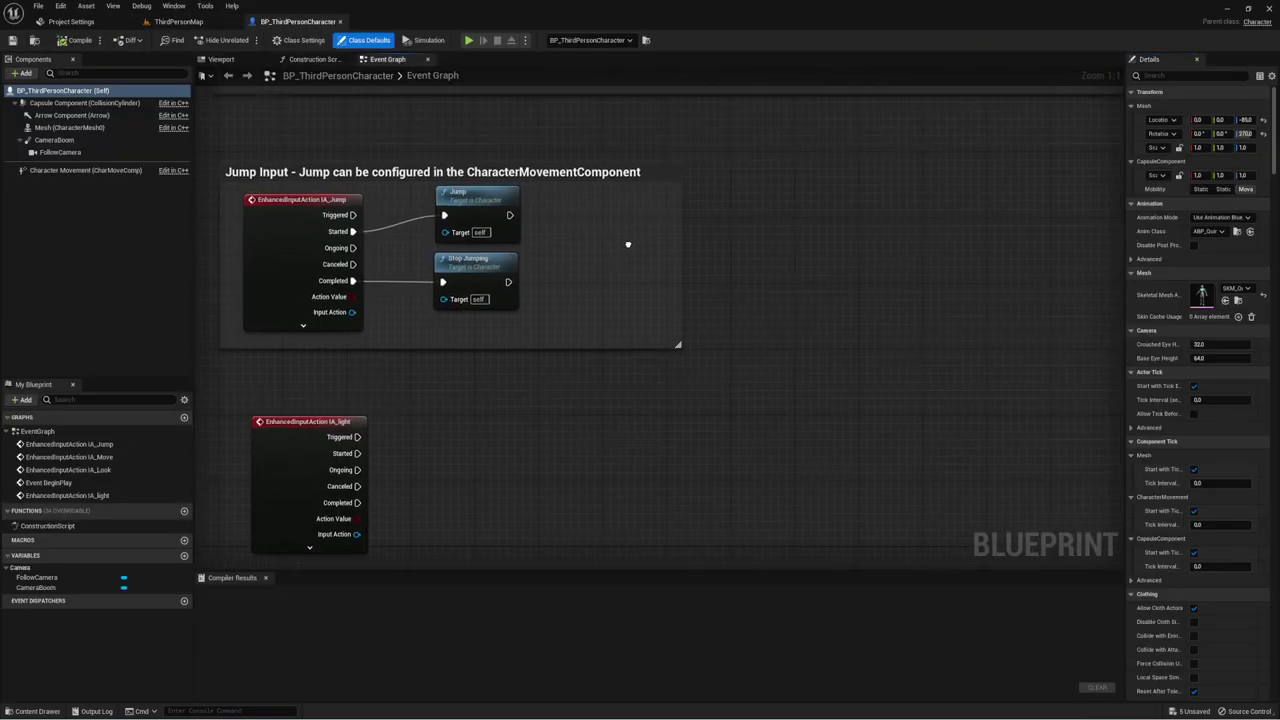
Step: In the Event Graph, move Event BeginPlay left to make room for a Sequence node
scroll(677, 287, "up", 2)
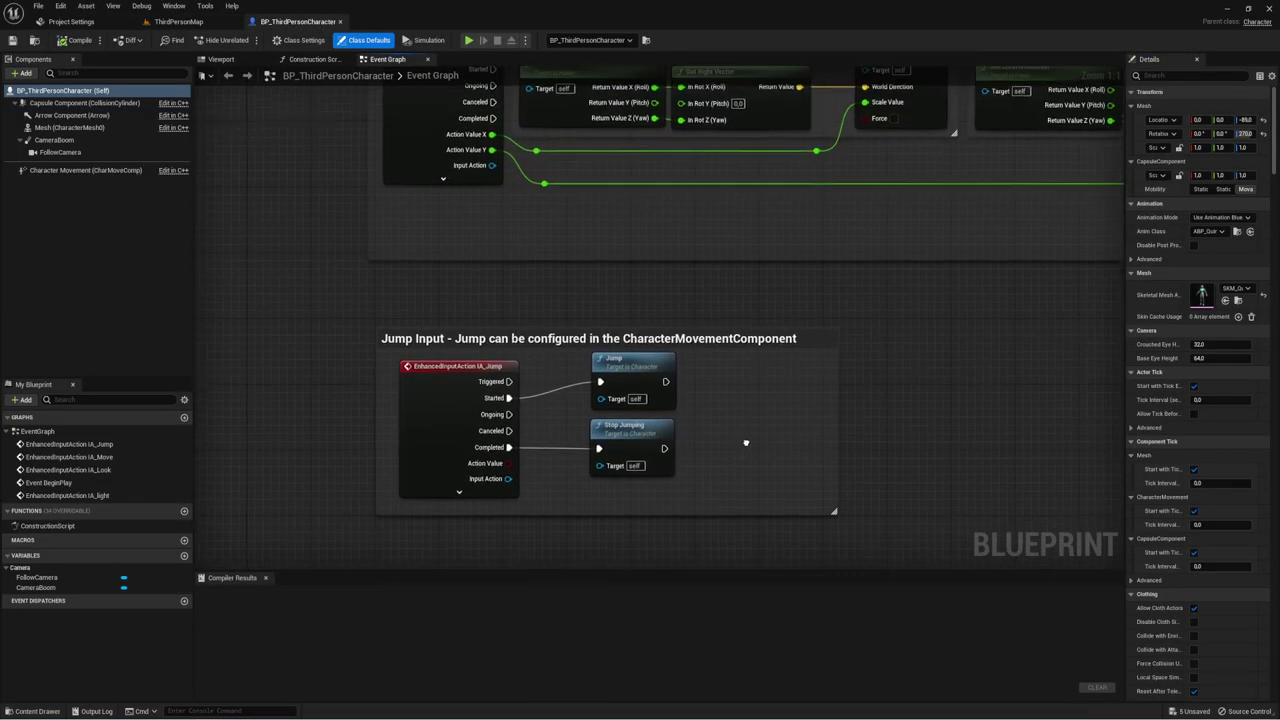
scroll(591, 449, "down", 5)
scroll(555, 324, "up", 4)
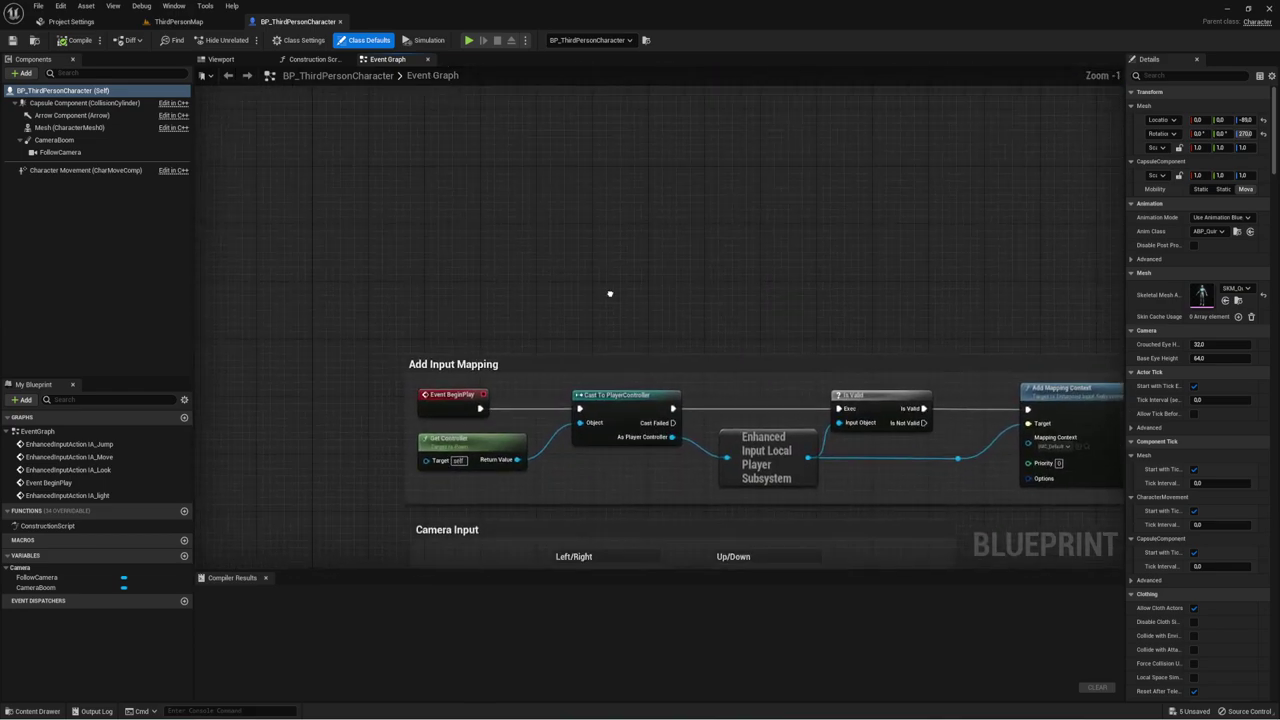
scroll(586, 274, "up", 1)
right_click_drag(555, 324, 677, 349)
left_click_drag(677, 348, 347, 302)
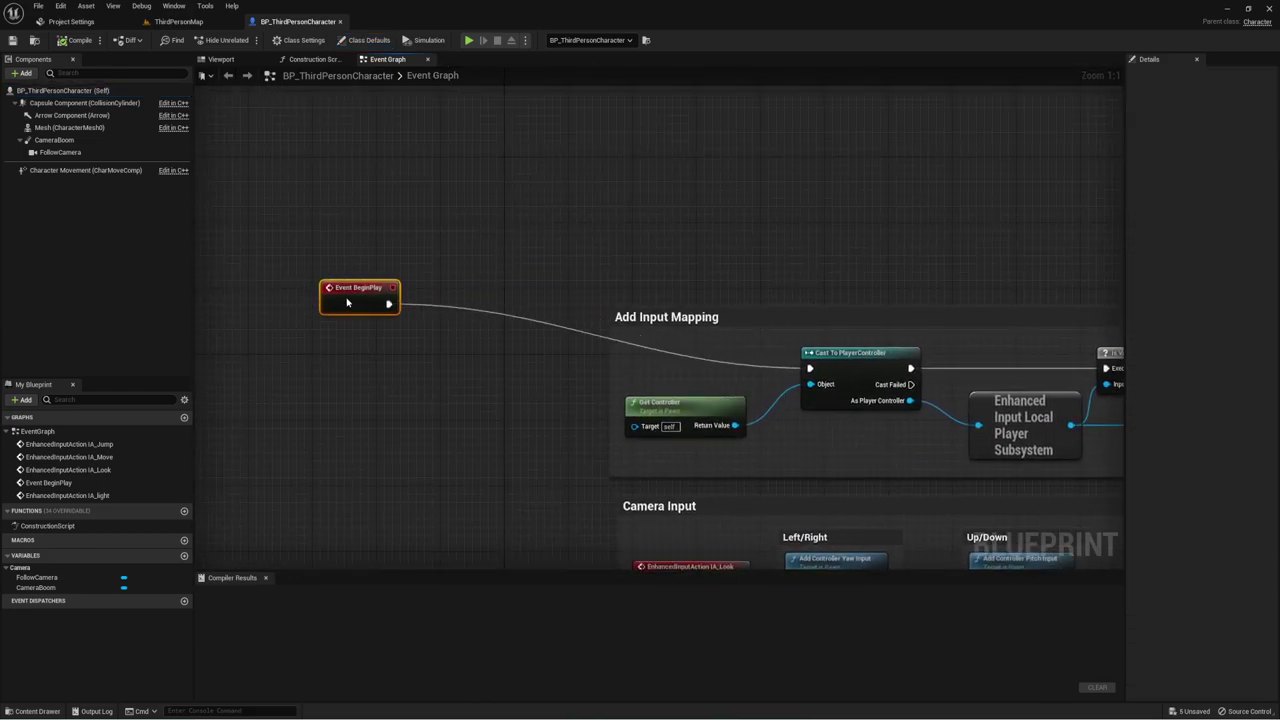
Step: Insert a Sequence node after Event BeginPlay, with Then 1 now driving Cast To PlayerController
left_click(423, 295)
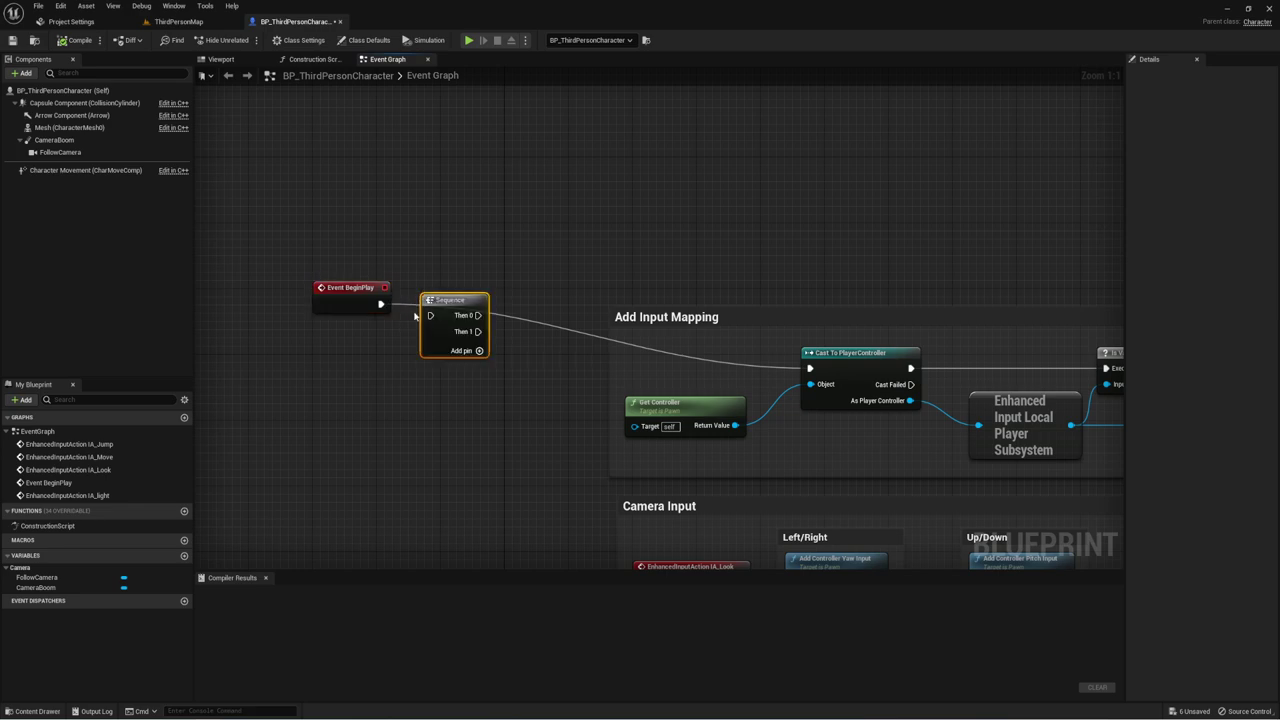
left_click_drag(478, 331, 800, 366)
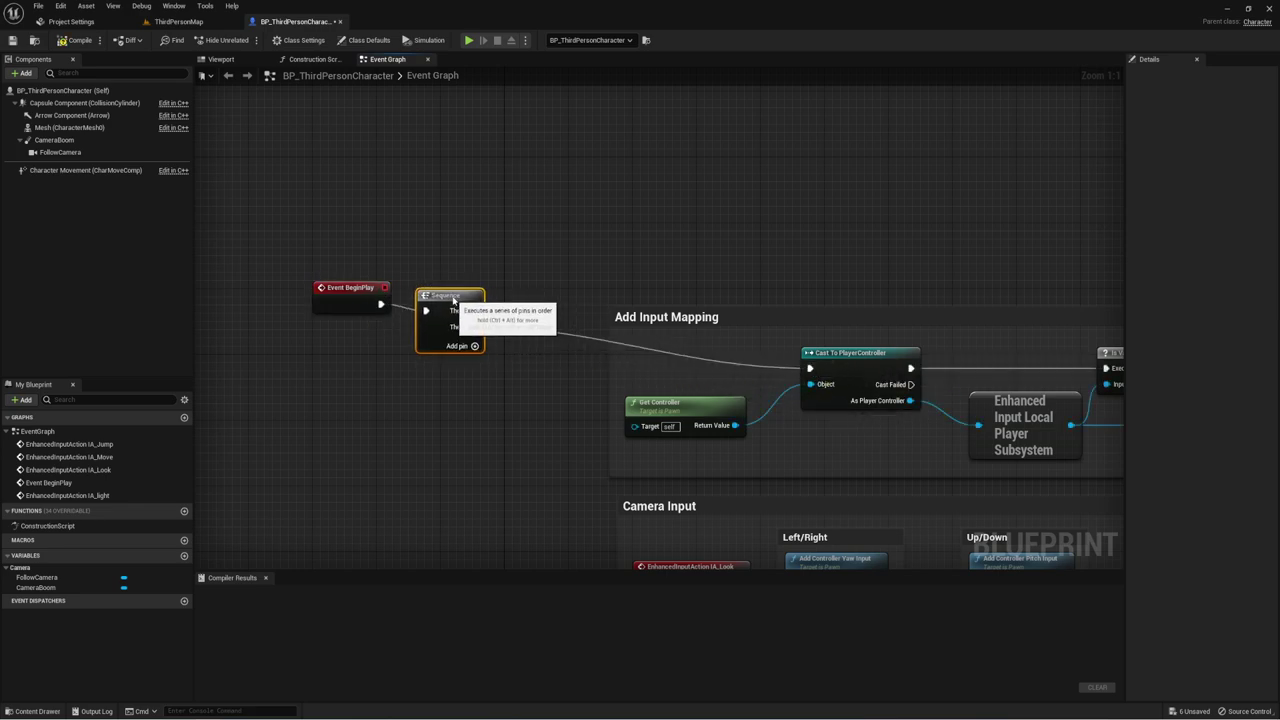
left_click_drag(455, 300, 372, 206)
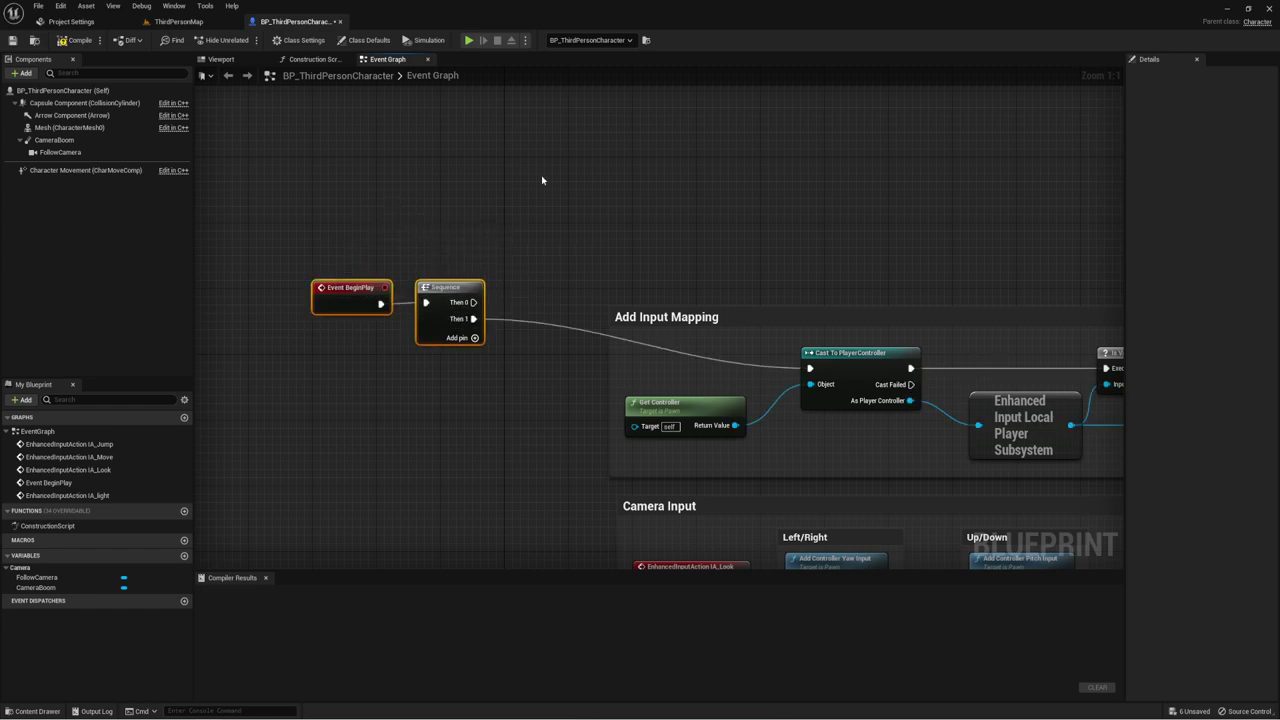
right_click_drag(543, 177, 522, 248)
Step: Add a Mesh reference and a Set Overlay Material node wired to Sequence's Then 0
mouse_move(70, 127)
left_mouse_down()
mouse_move(440, 260)
mouse_move(593, 225)
left_mouse_up()
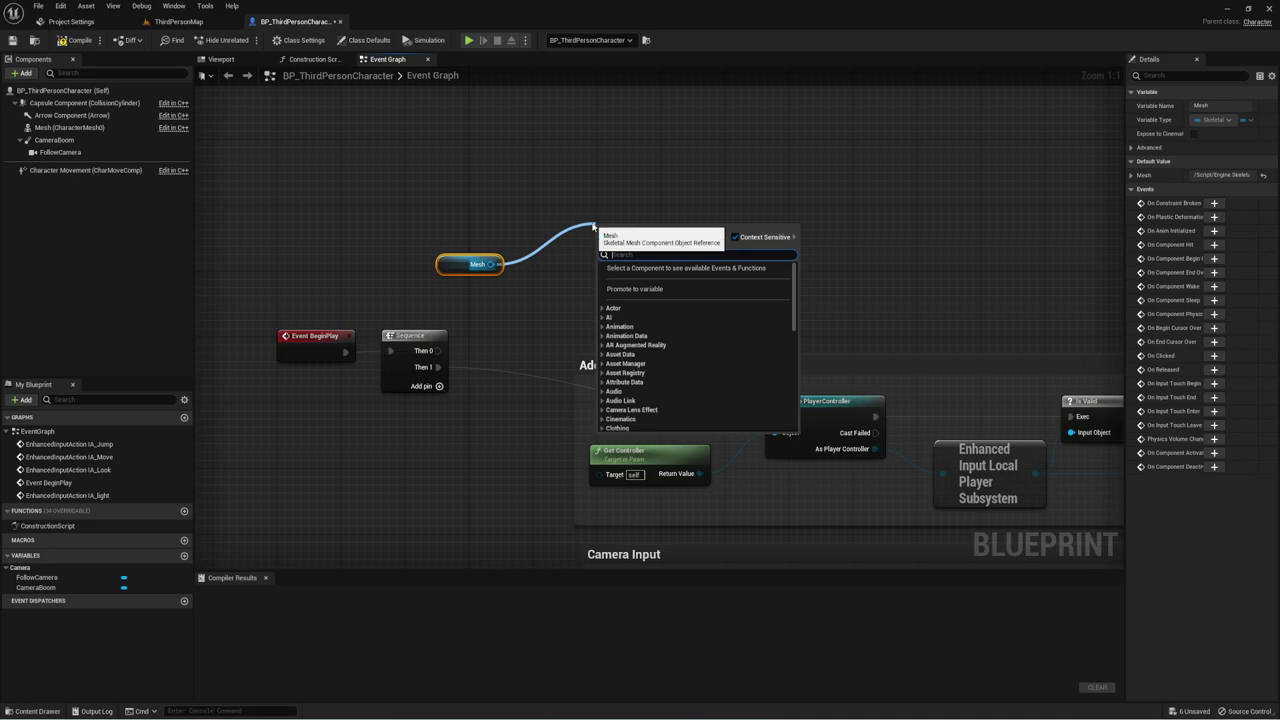
type("set")
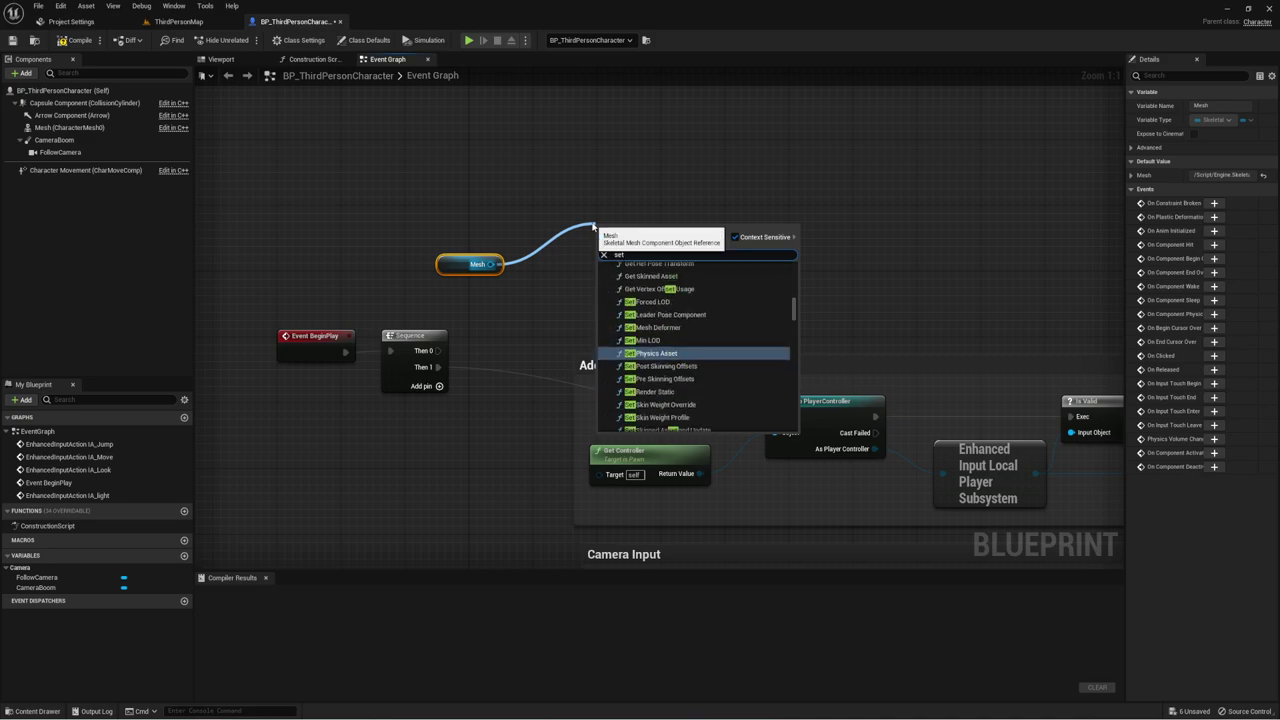
type(" over")
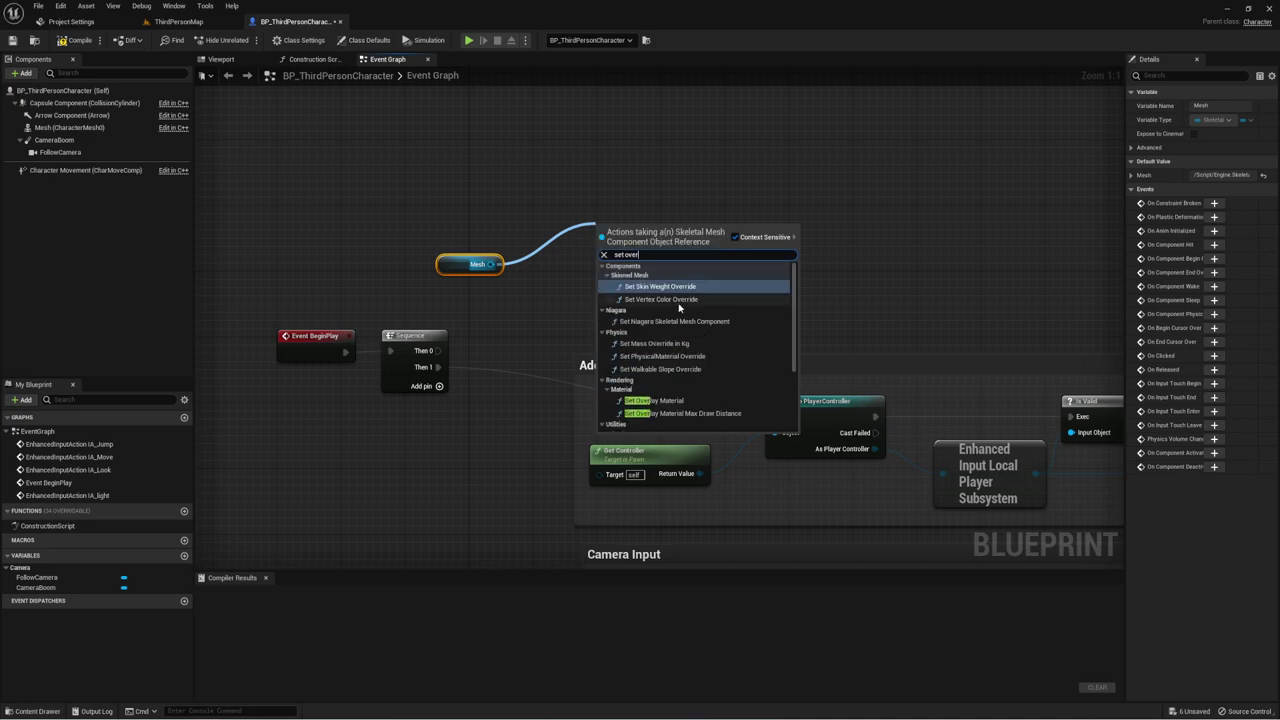
left_click(670, 404)
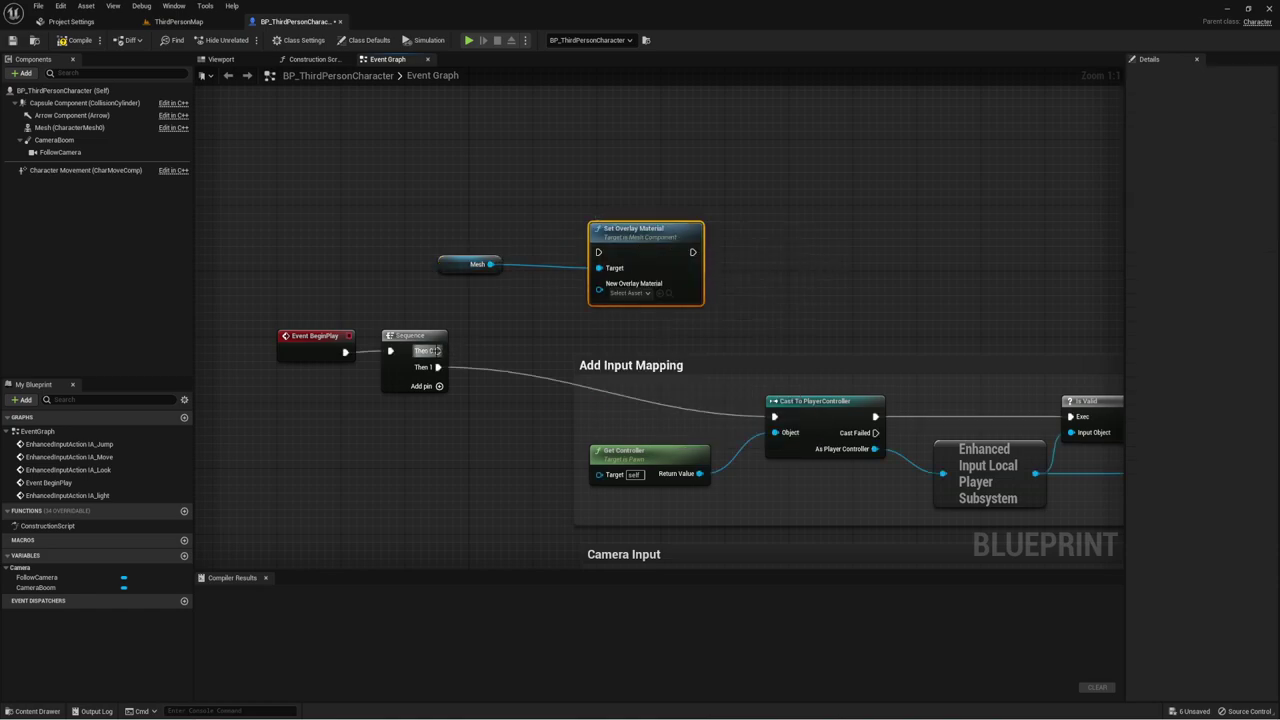
left_click_drag(438, 350, 600, 252)
Step: Choose OV_mat2_Inst as New Overlay Material, replacing OV_mat2, and compile the blueprint
left_click(630, 293)
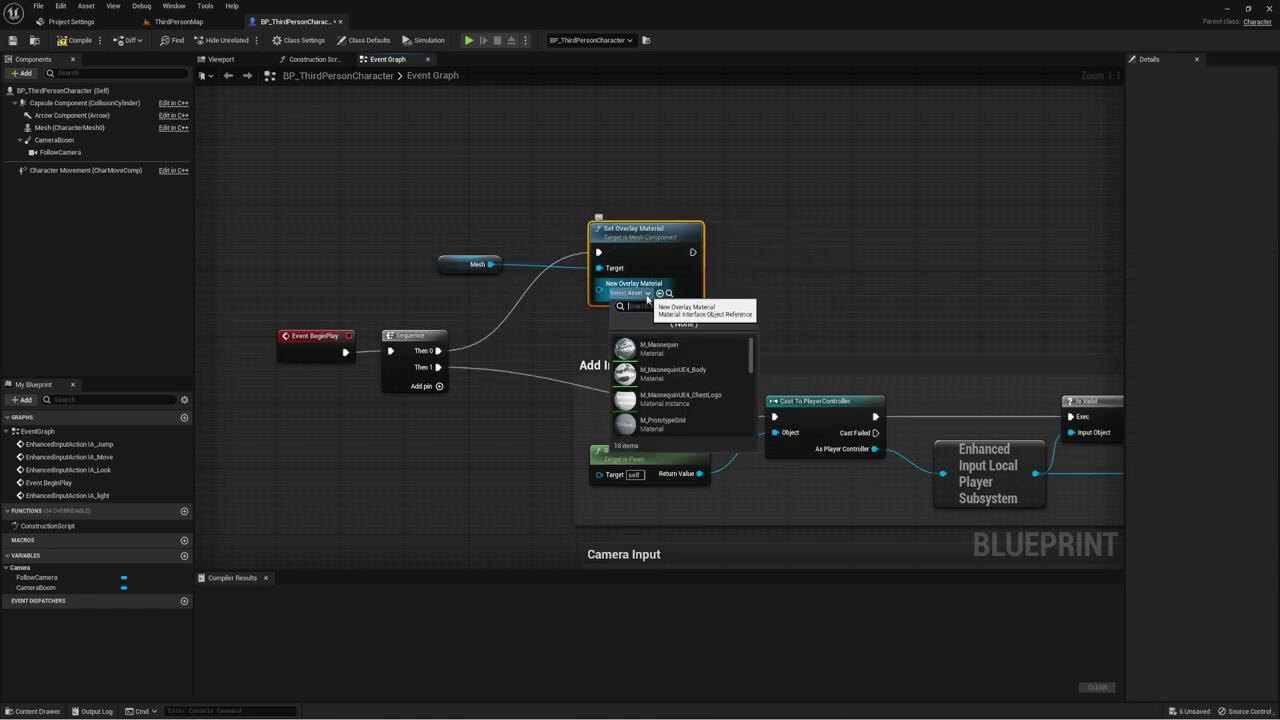
scroll(688, 404, "down", 3)
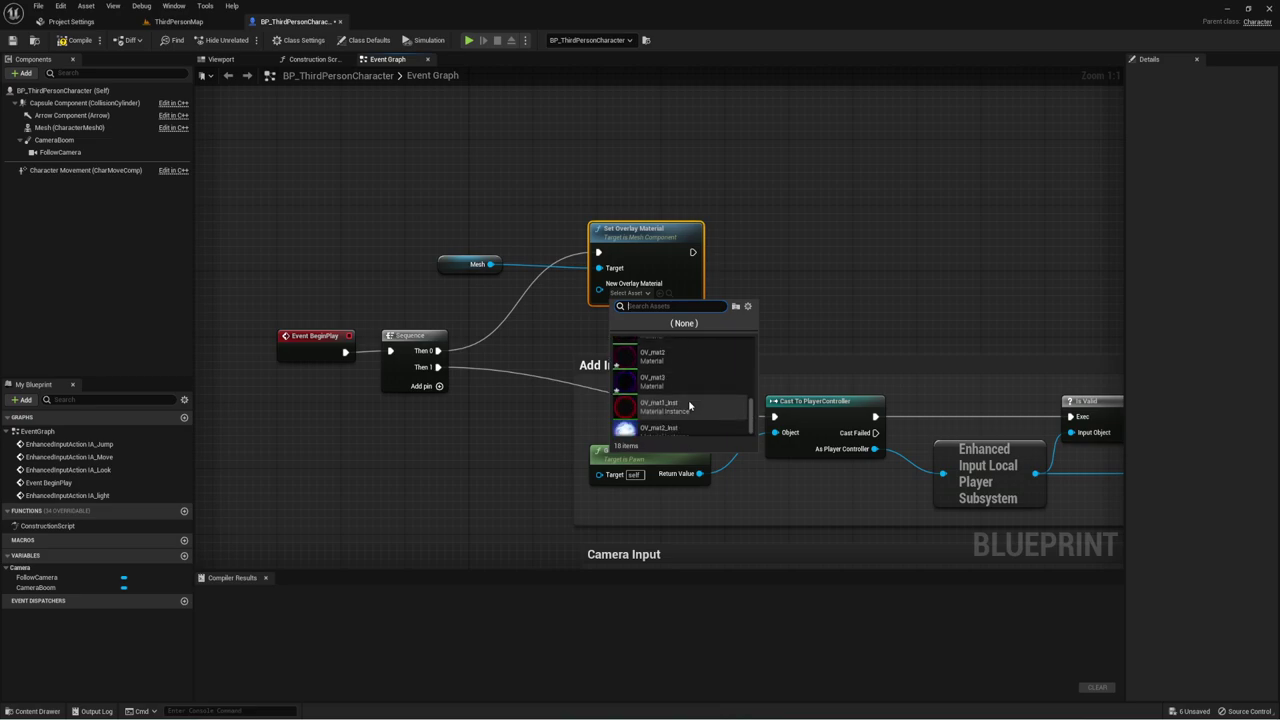
scroll(665, 397, "down", 2)
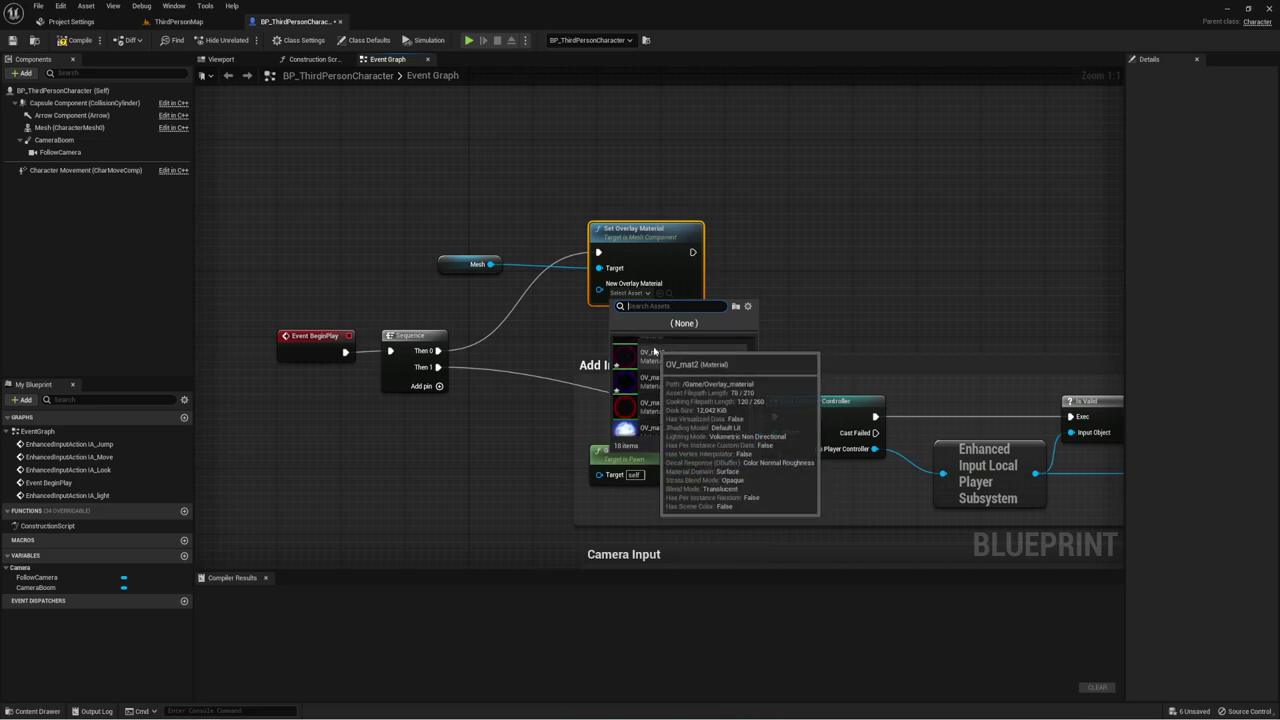
left_click(656, 358)
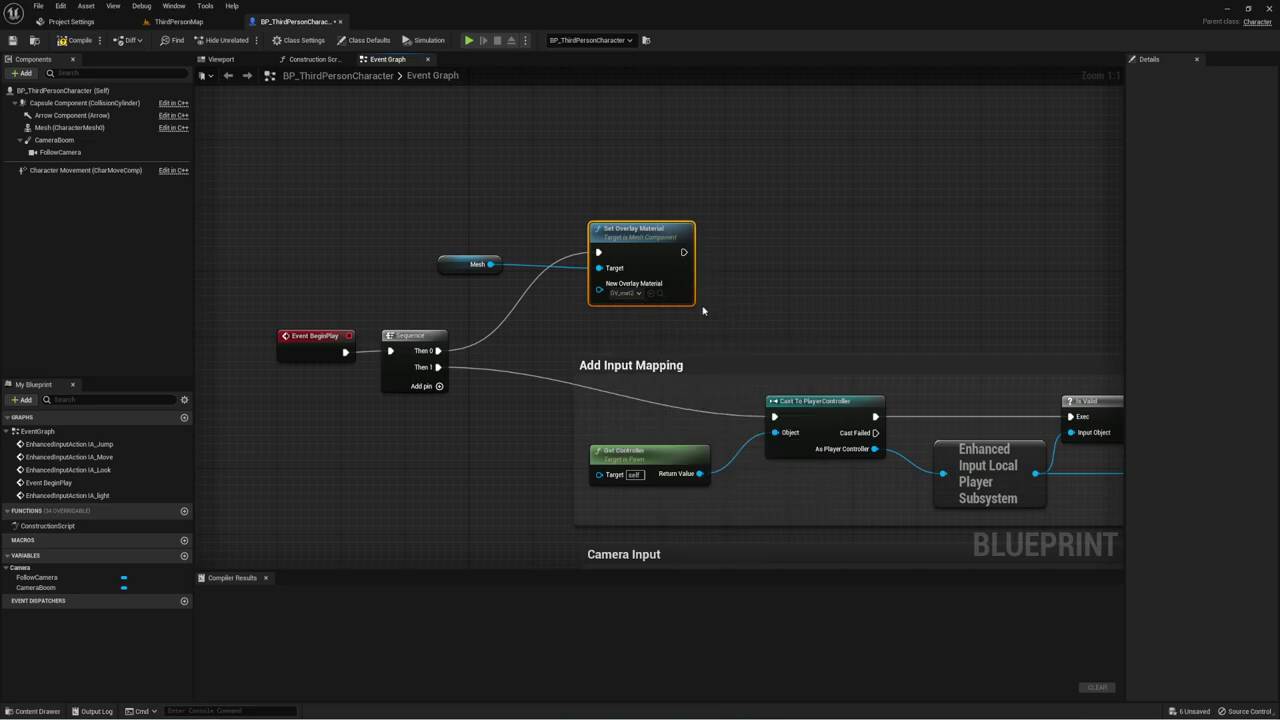
left_click(626, 293)
scroll(655, 405, "down", 2)
scroll(655, 407, "down", 2)
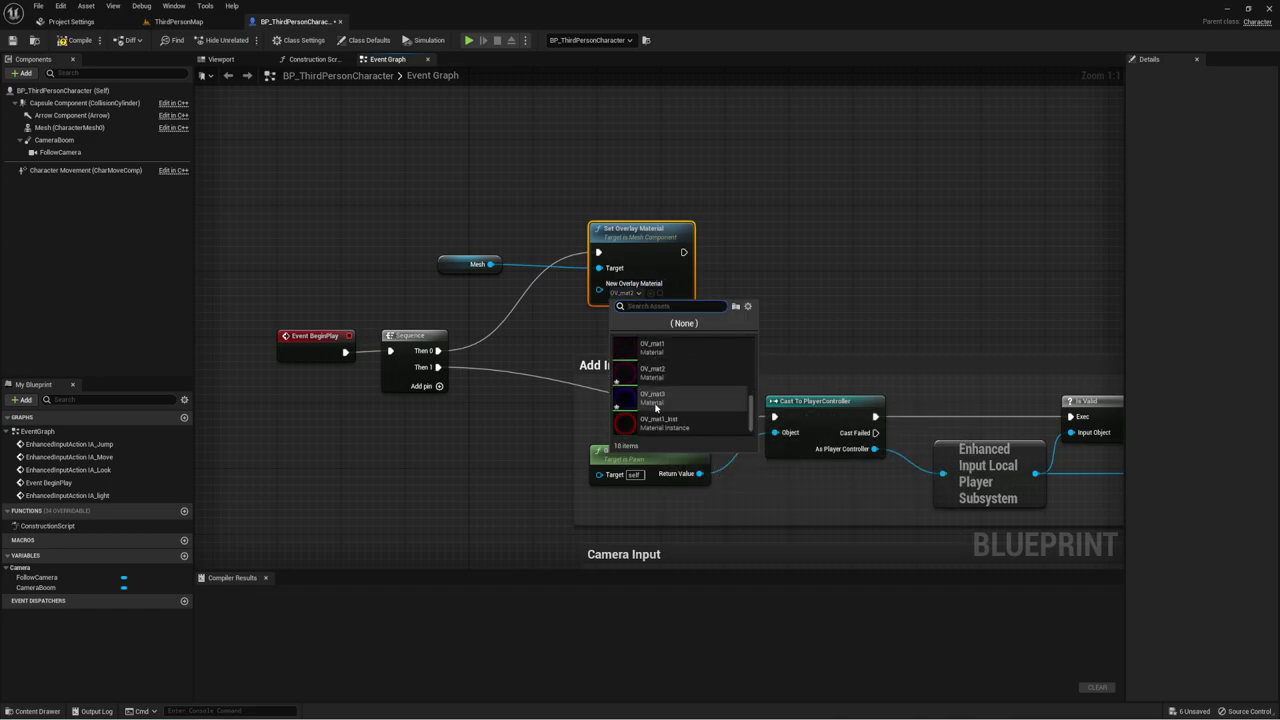
scroll(655, 407, "down", 2)
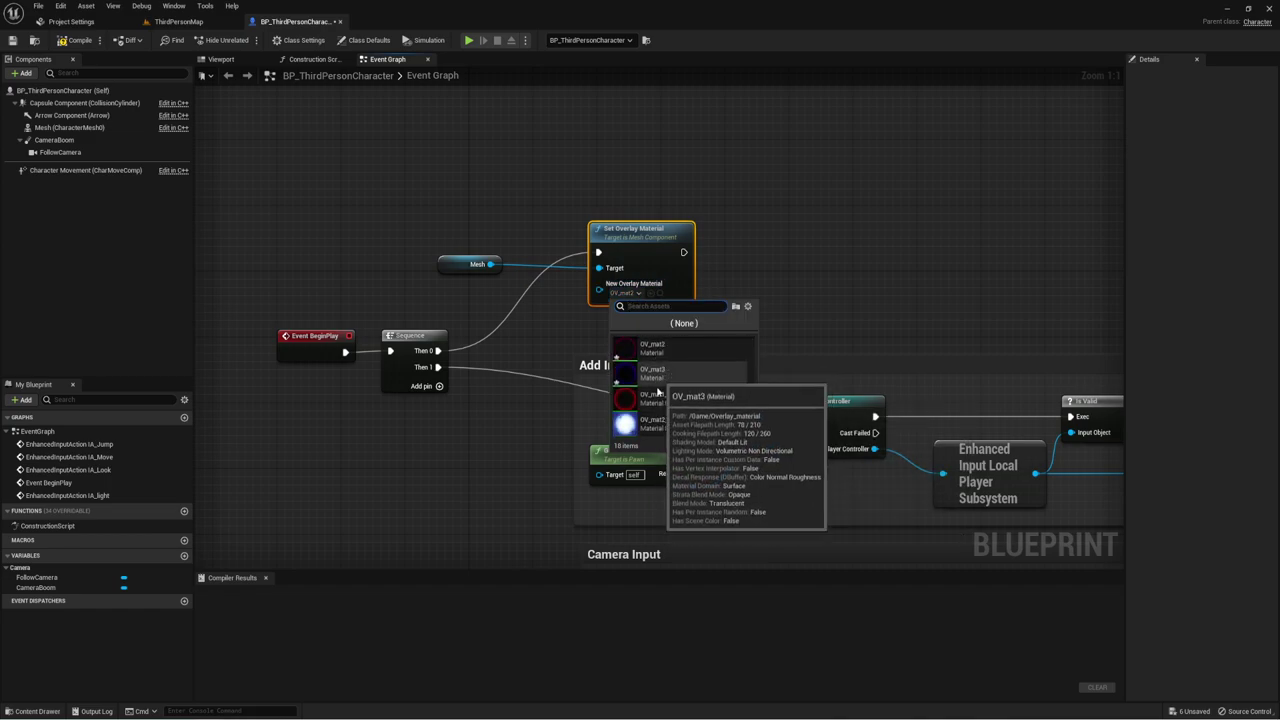
left_click(652, 417)
left_click(751, 251)
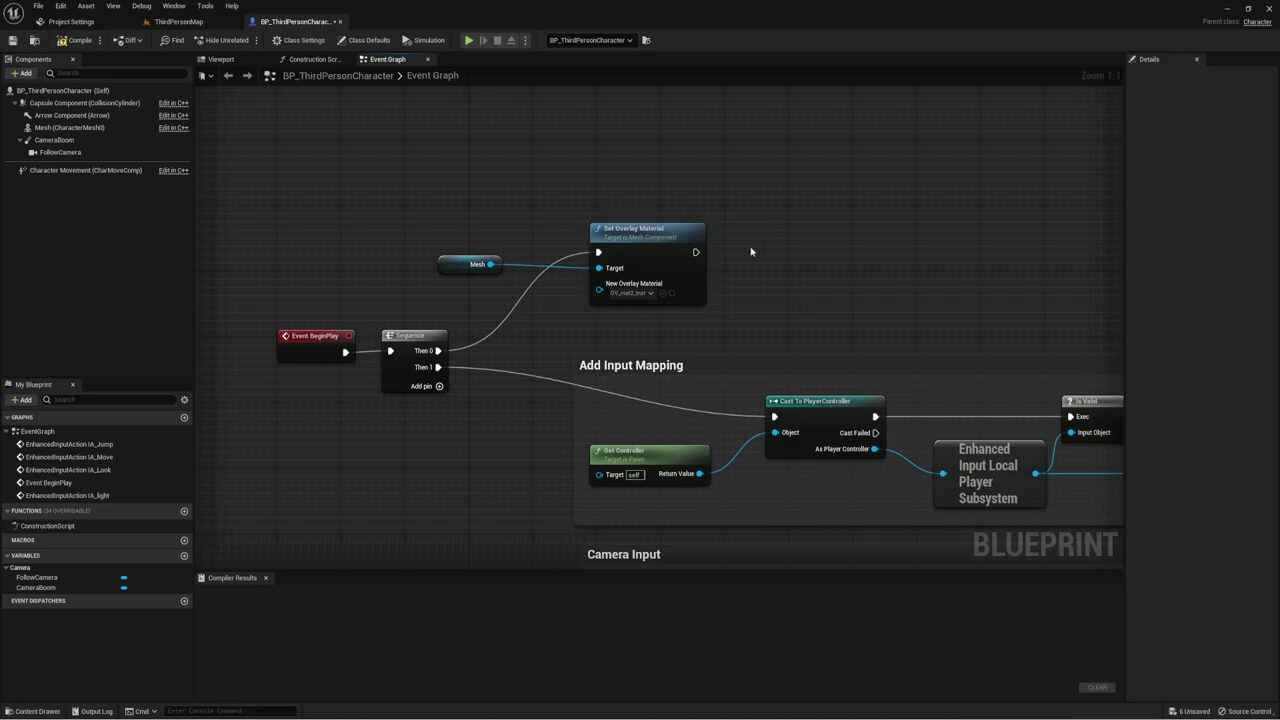
left_click(75, 45)
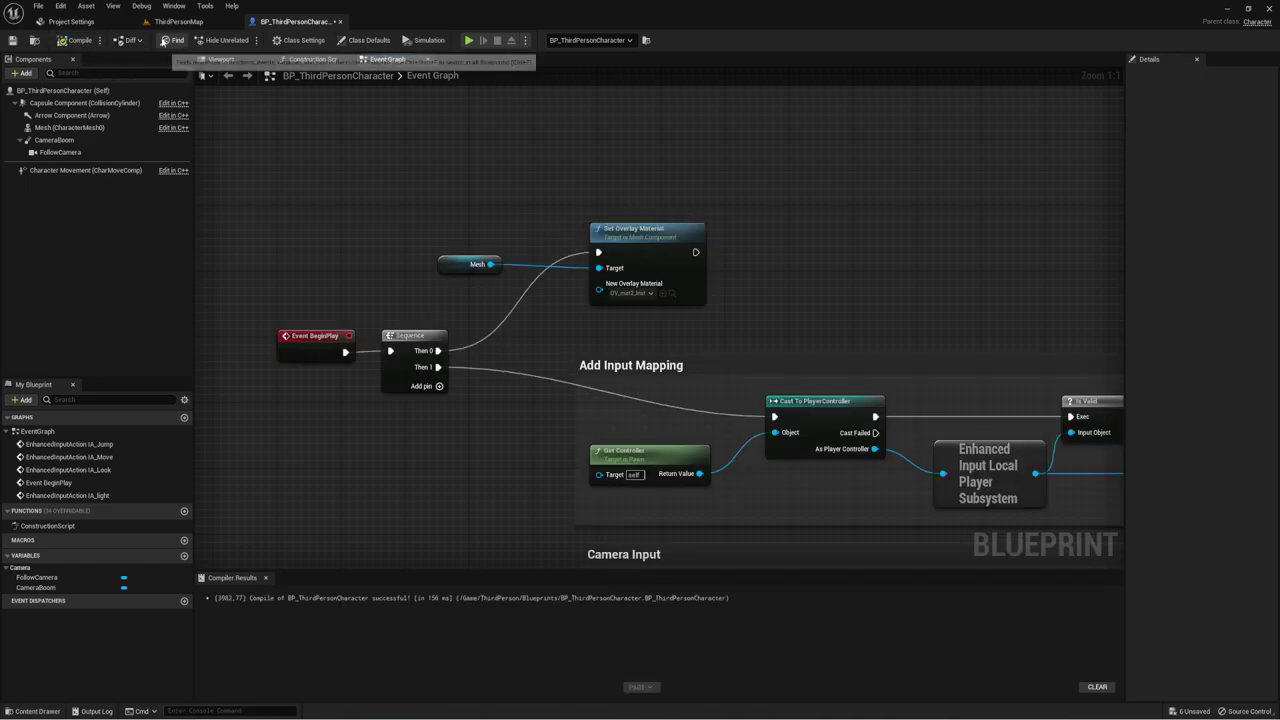
Step: Play-test ThirdPersonMap to see the character's glowing overlay, then stop
left_click(174, 22)
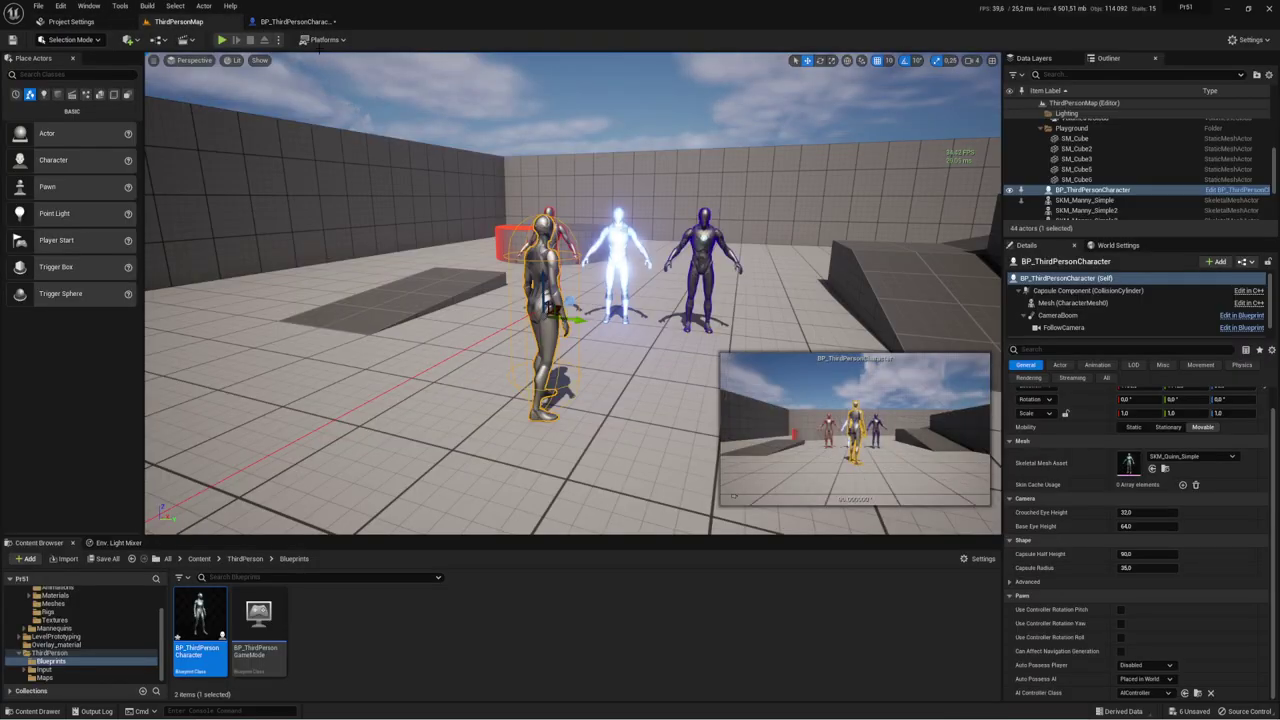
left_click(221, 40)
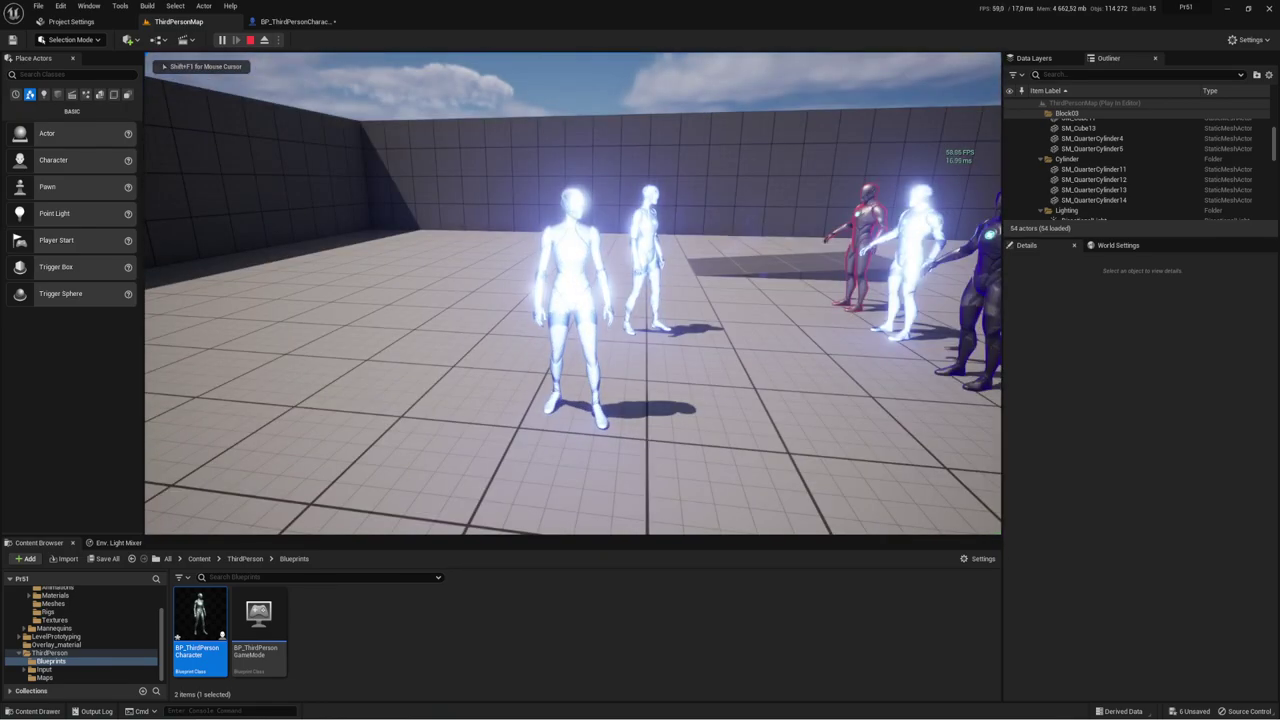
key("Escape")
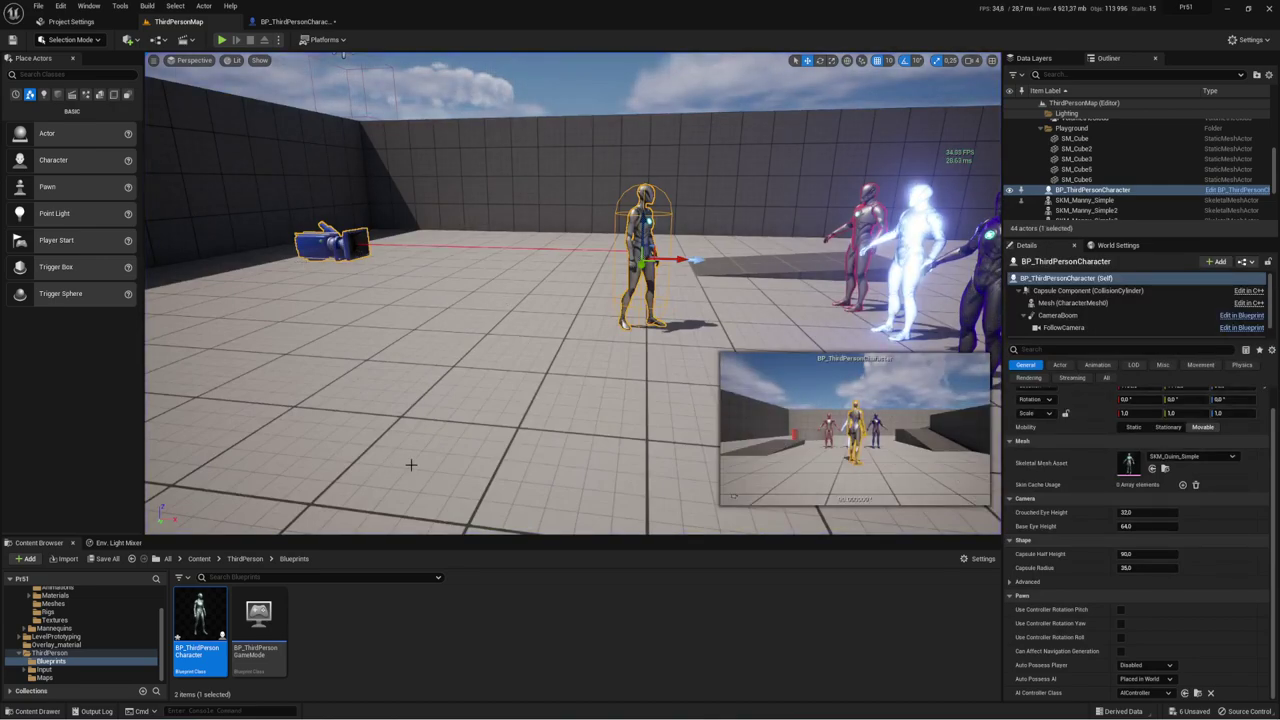
Step: Browse the Content Browser from ThirdPerson up to Content and into Overlay_material
left_click(246, 559)
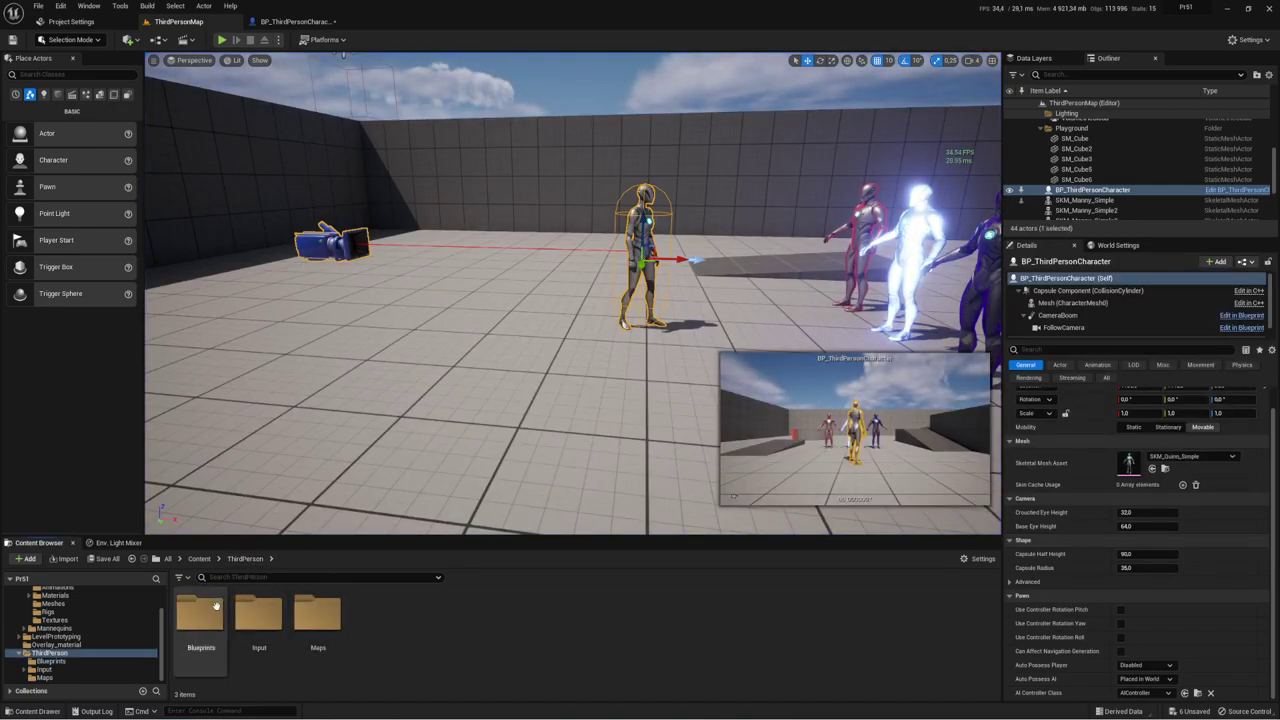
left_click(199, 558)
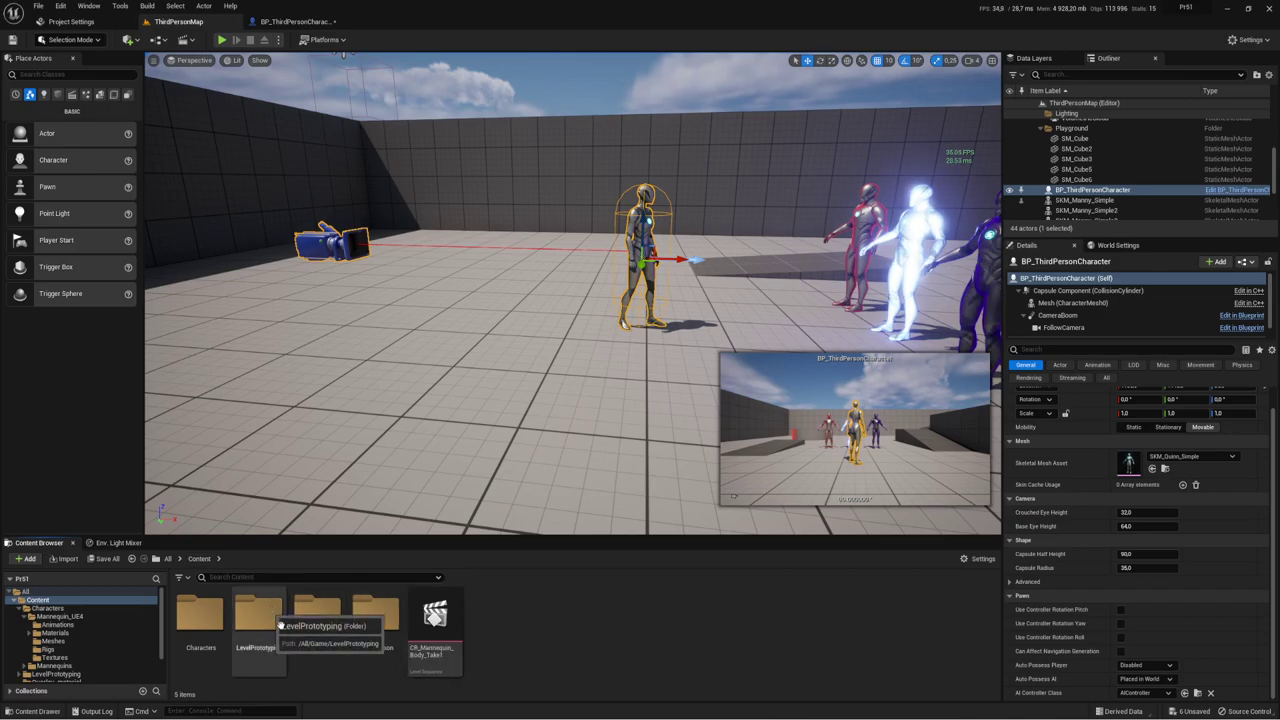
double_click(315, 612)
right_click_drag(531, 218, 531, 218)
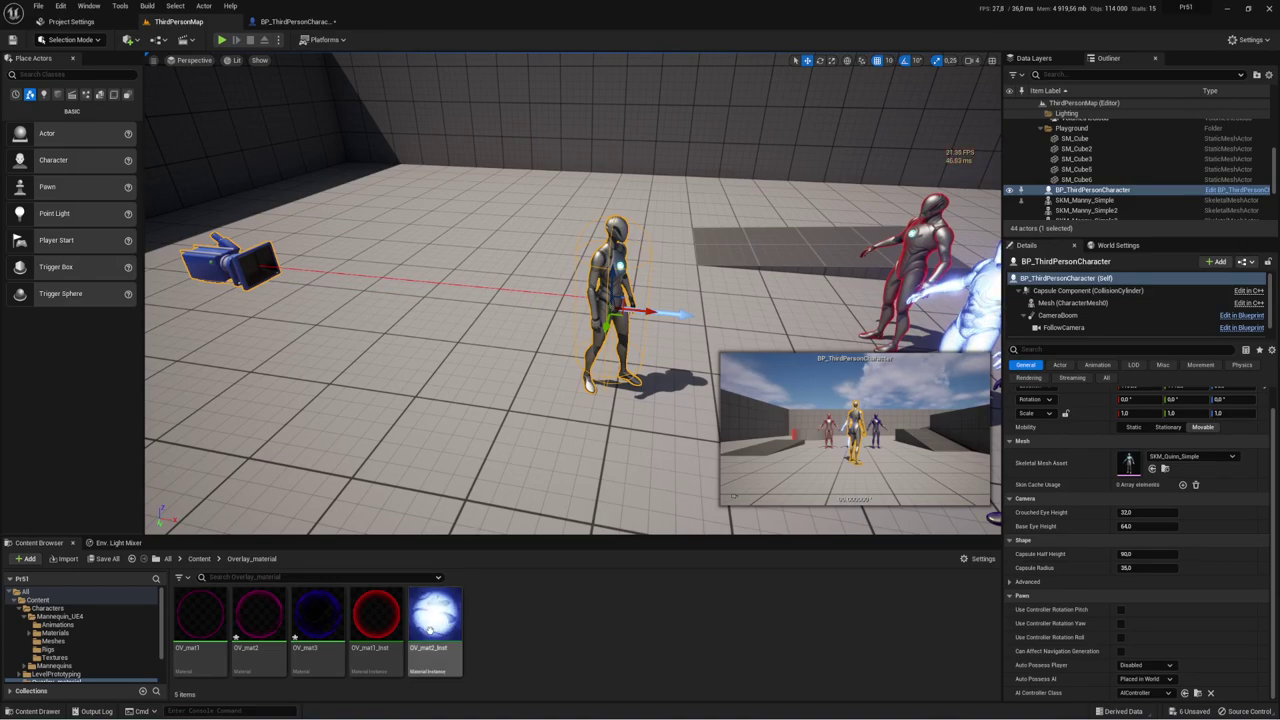
Step: From Mesh, add a Set Scalar Parameter Value on Materials node beside Set Overlay Material
left_click(283, 22)
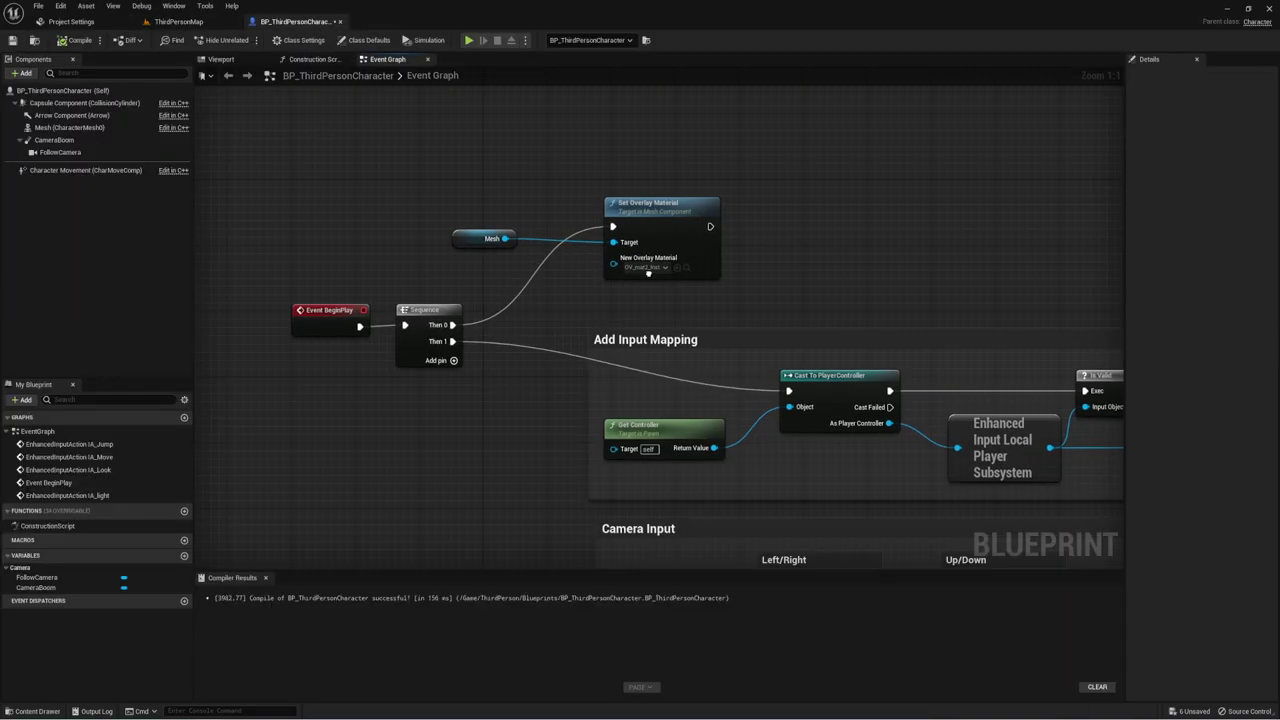
left_click_drag(503, 241, 786, 285)
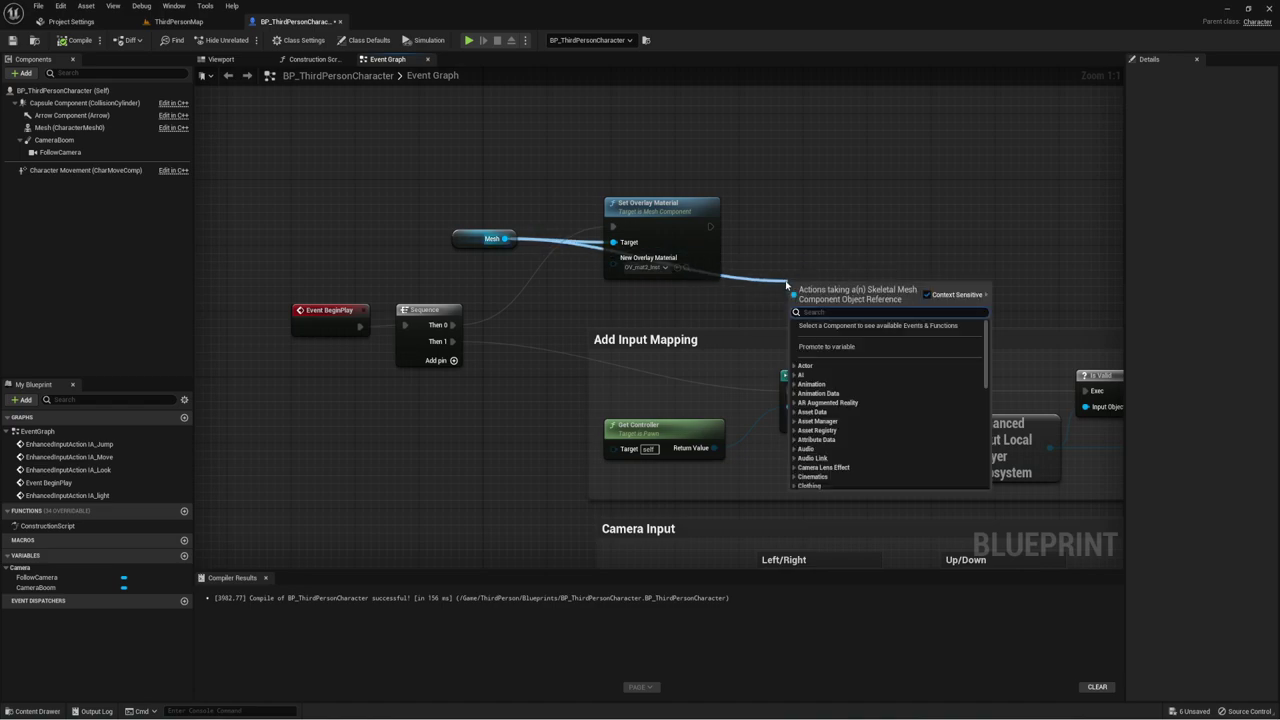
type("set sca")
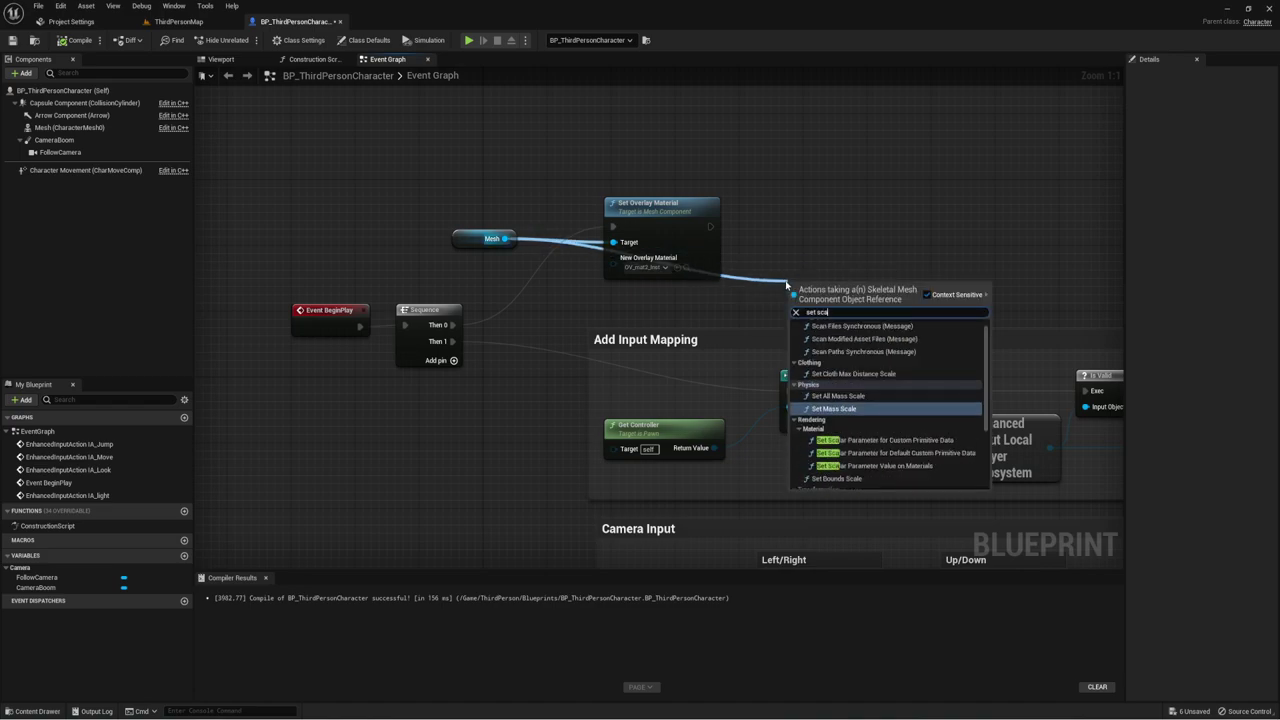
scroll(855, 420, "down", 2)
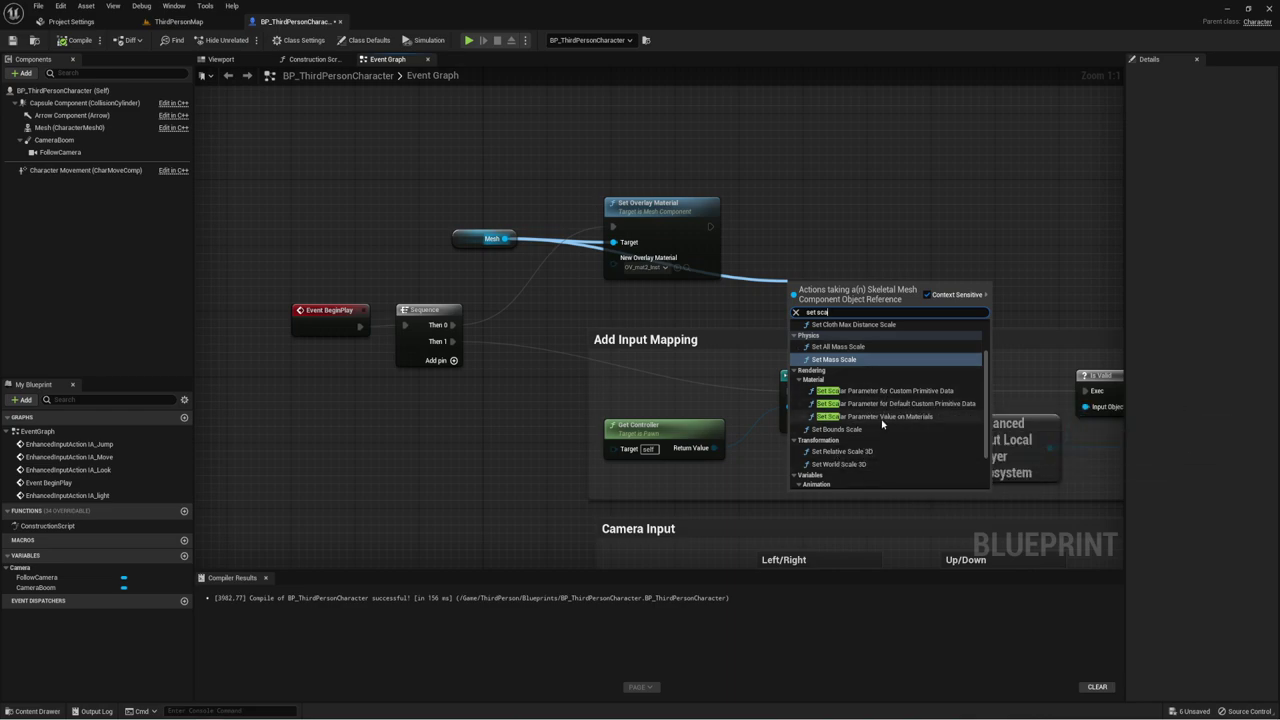
left_click(880, 417)
left_click_drag(836, 292, 808, 240)
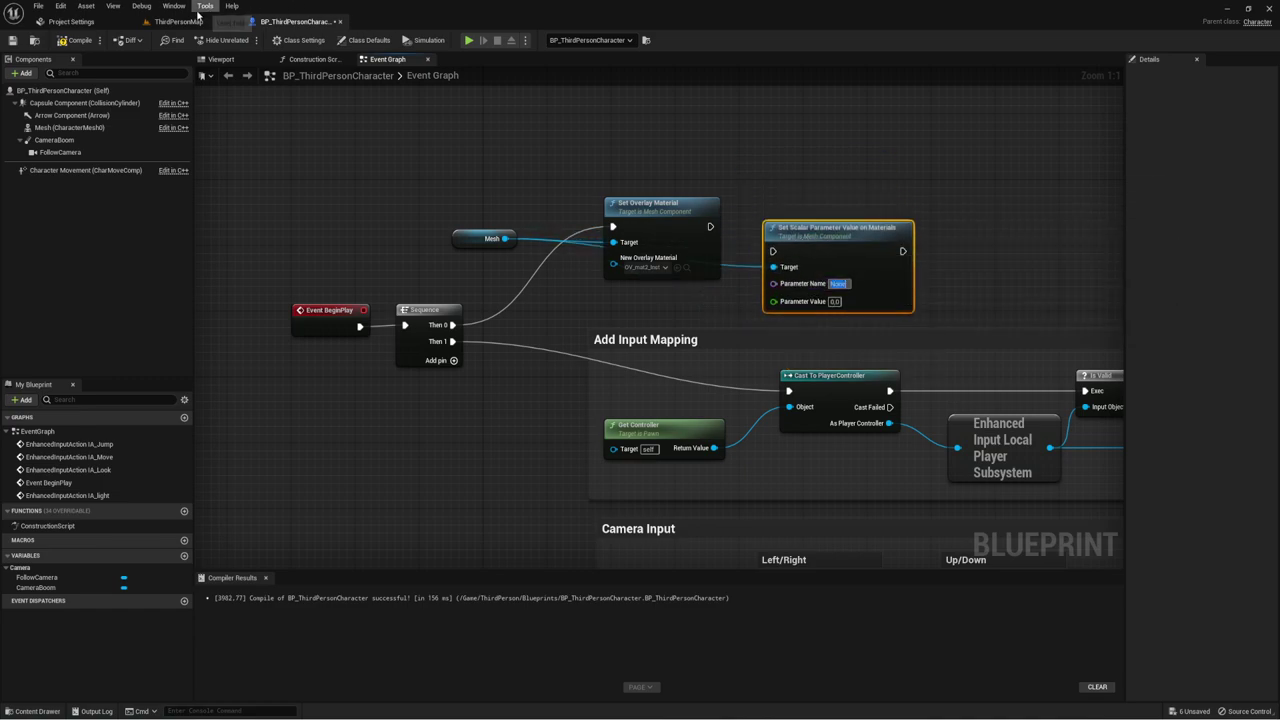
left_click(178, 21)
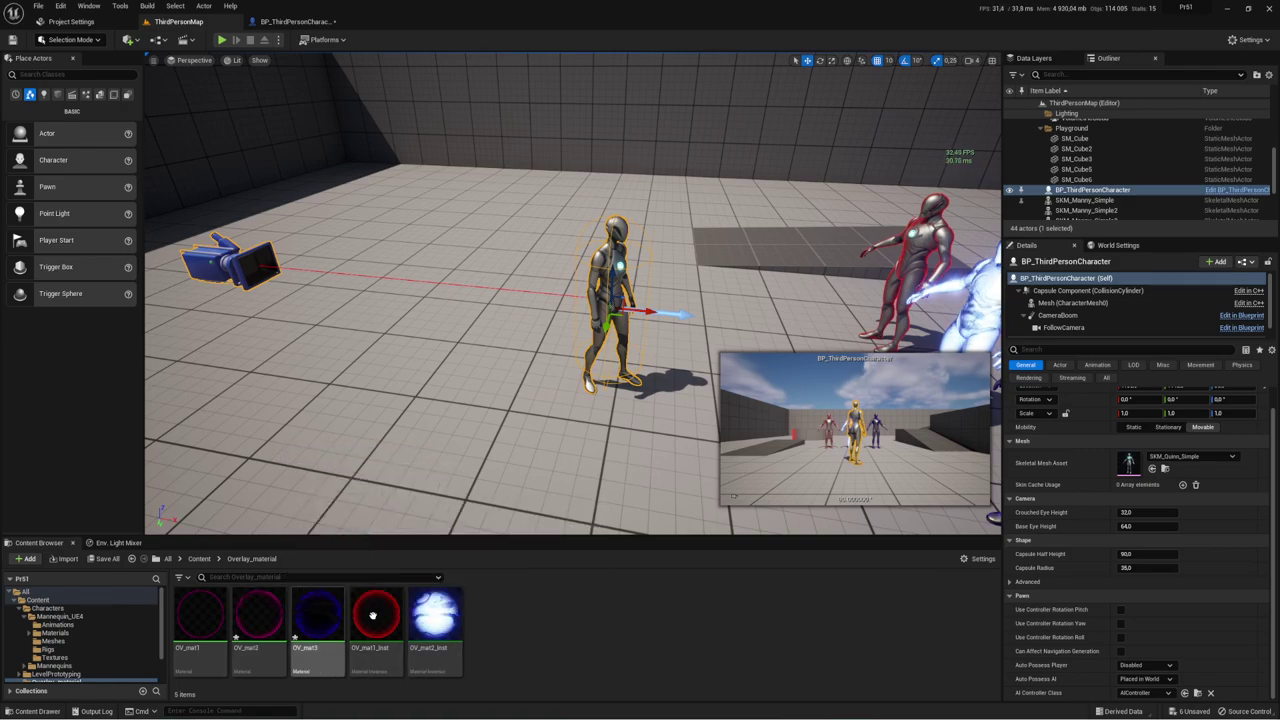
Step: Open the OV_mat2_Inst material instance to inspect its parameters
double_click(433, 617)
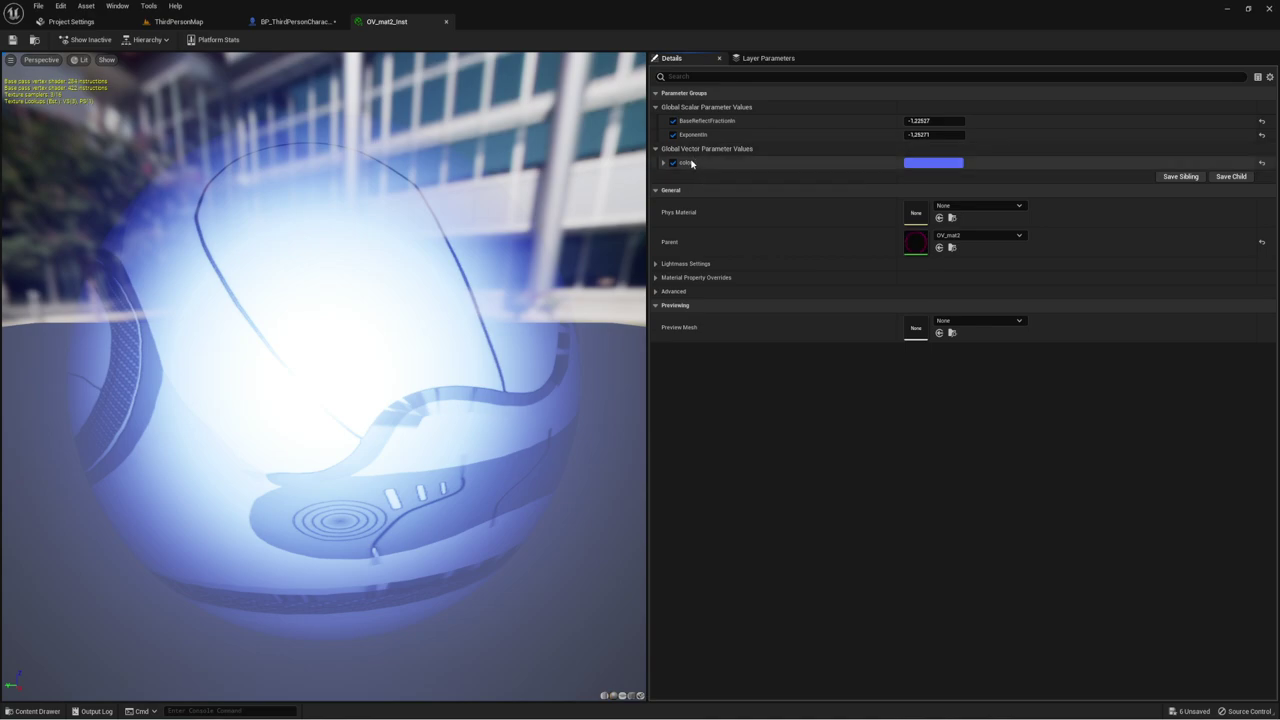
left_click(282, 22)
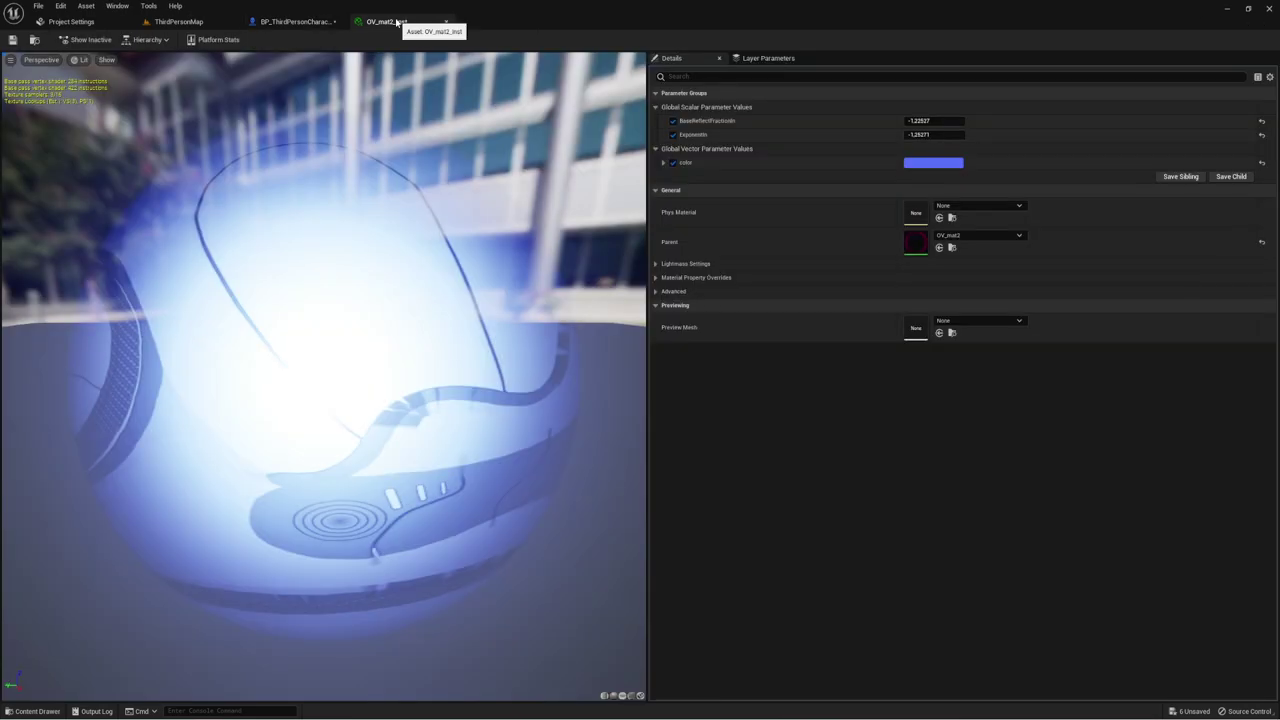
left_click(400, 22)
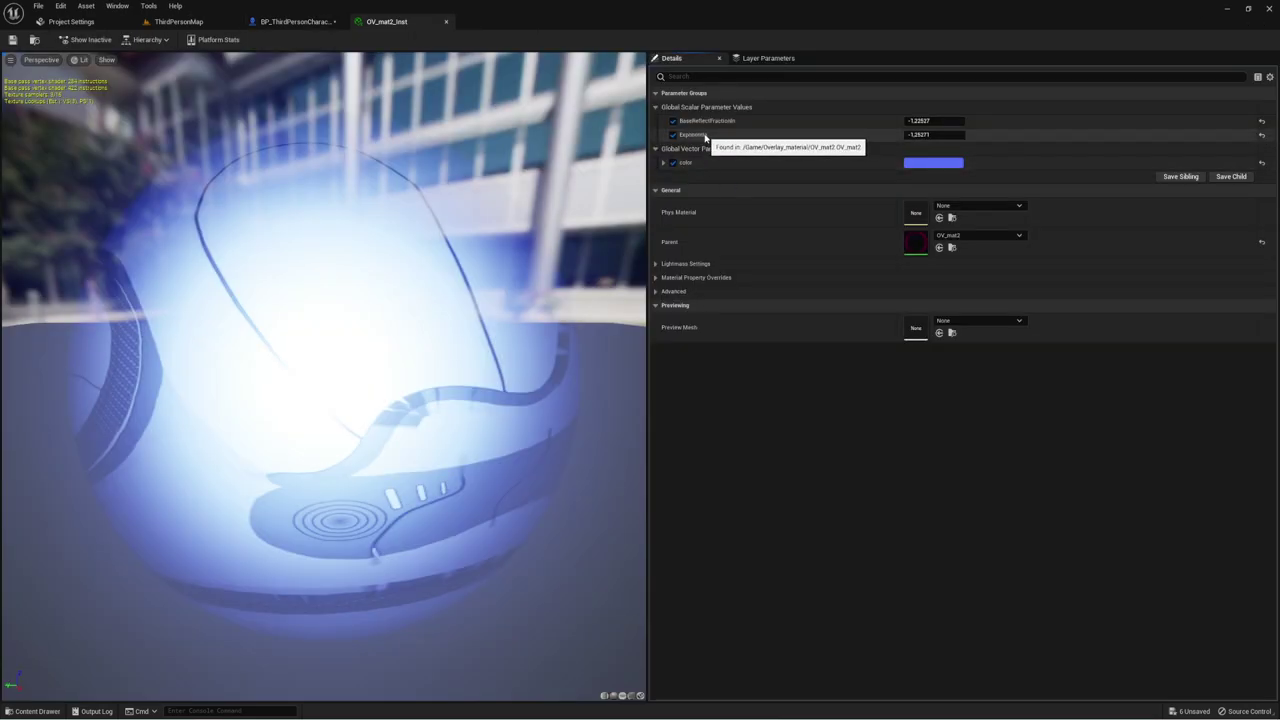
left_click(203, 22)
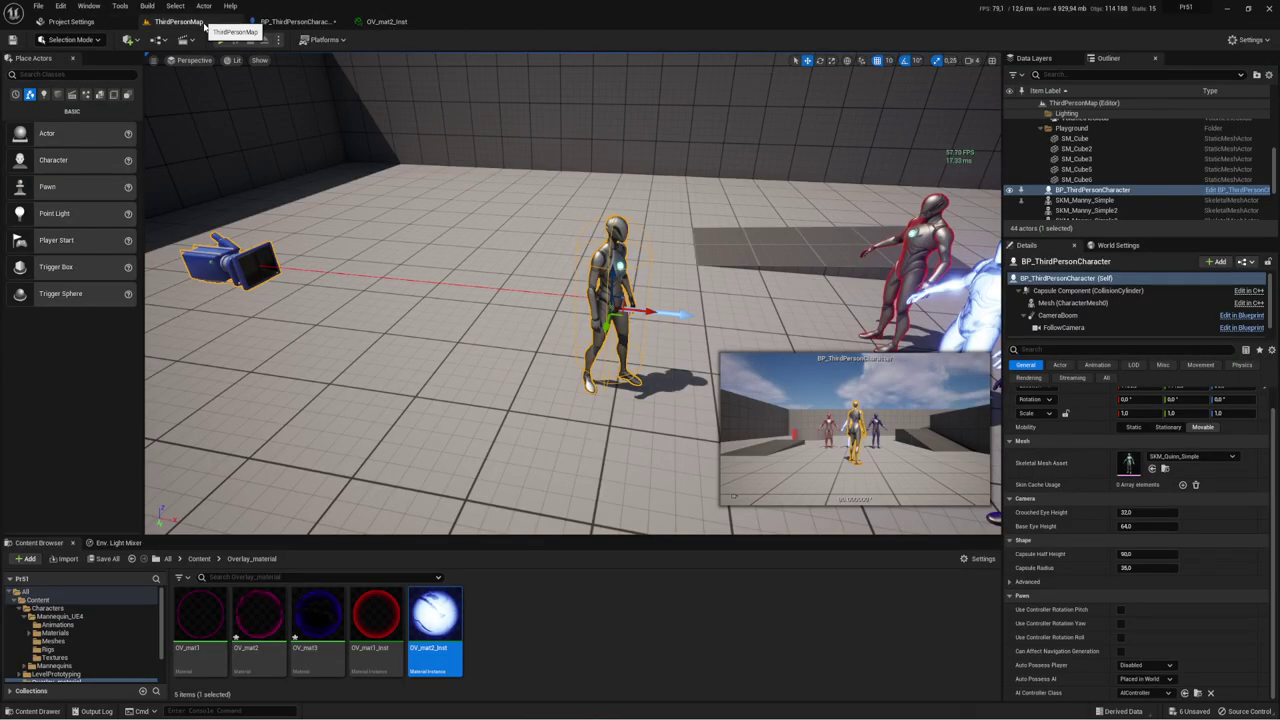
Step: Open parent material OV_mat2 and select the ExponentIn parameter's name text
double_click(259, 615)
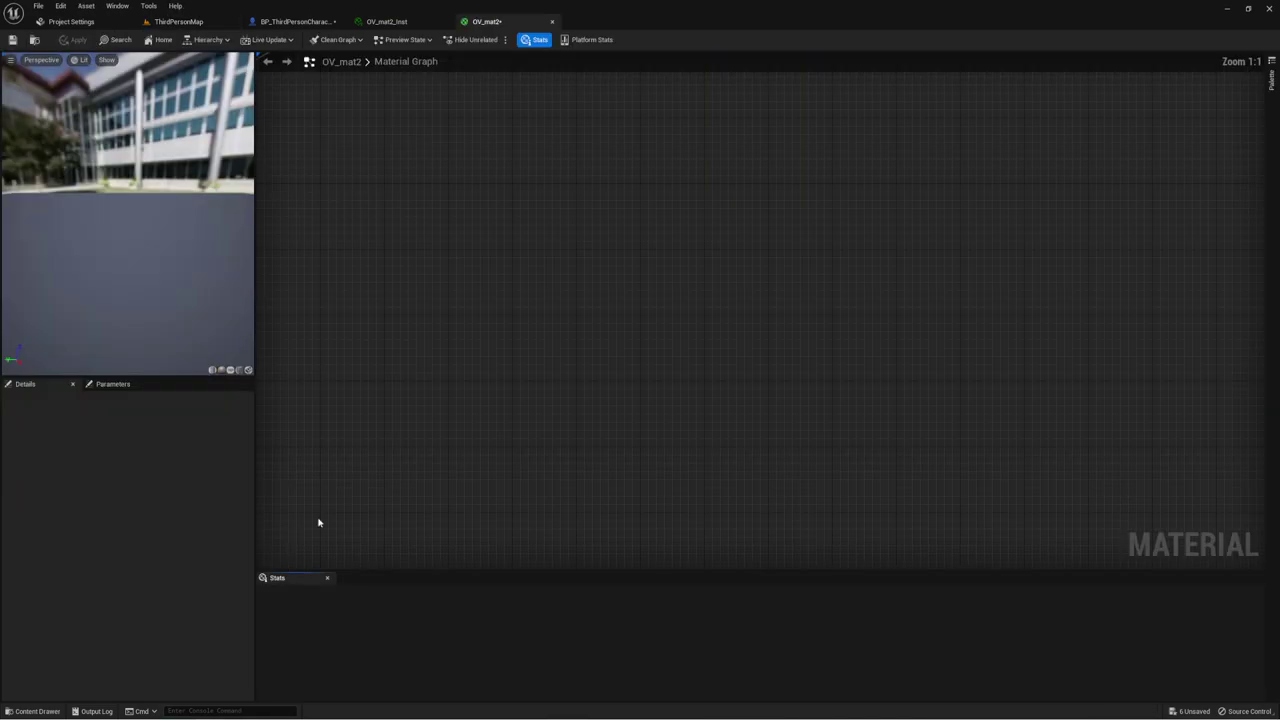
right_click_drag(561, 363, 914, 364)
left_click(585, 380)
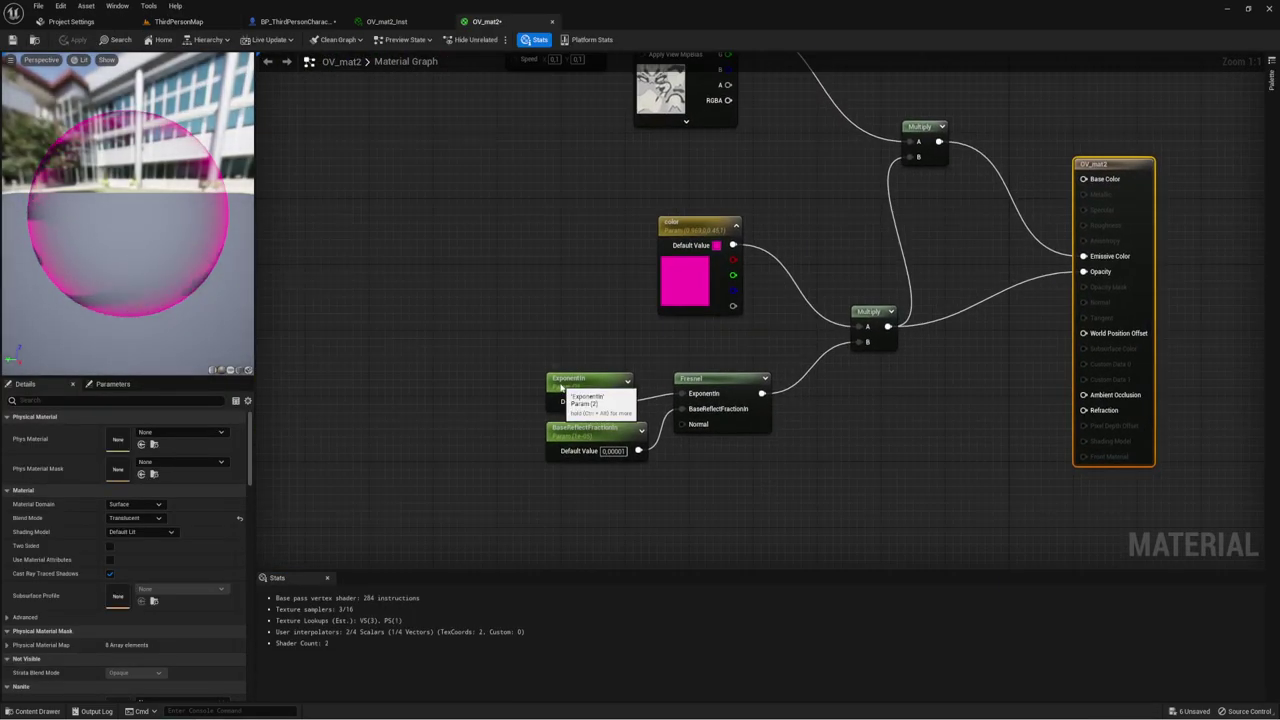
left_click(128, 430)
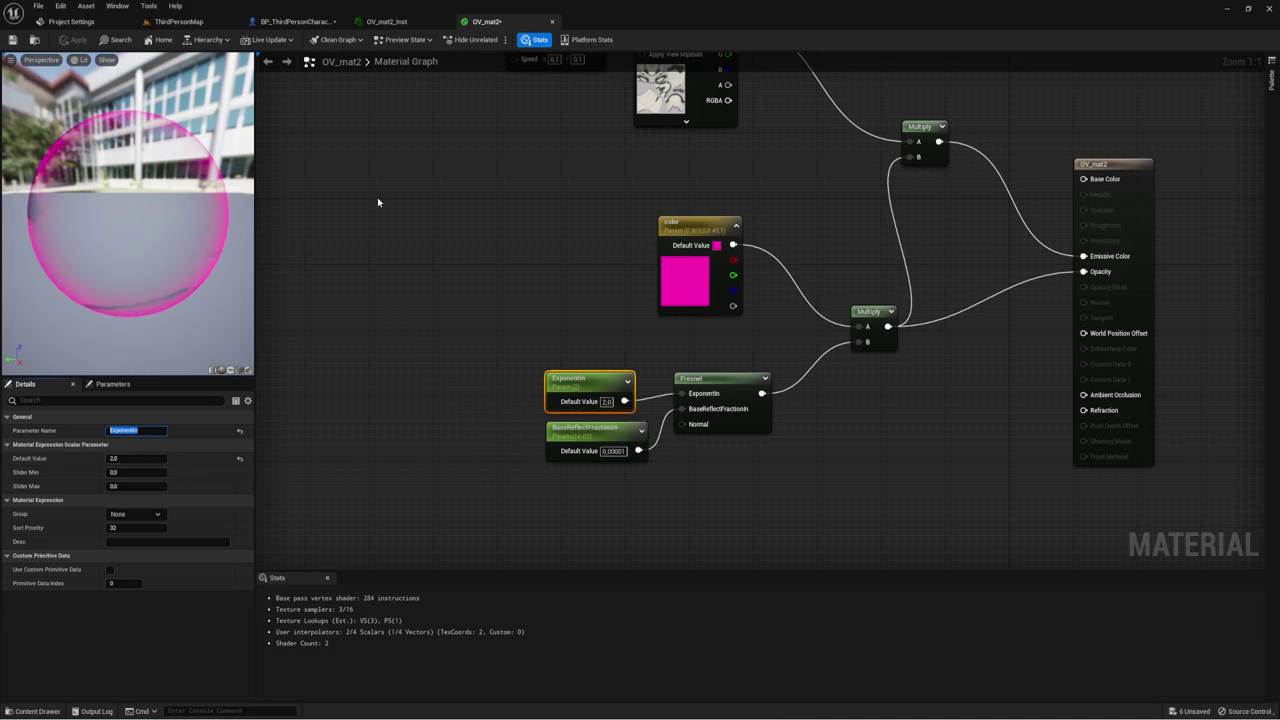
left_click(300, 21)
Step: Replace the scalar node's None parameter name with the pasted ExponentIn
left_click(838, 284)
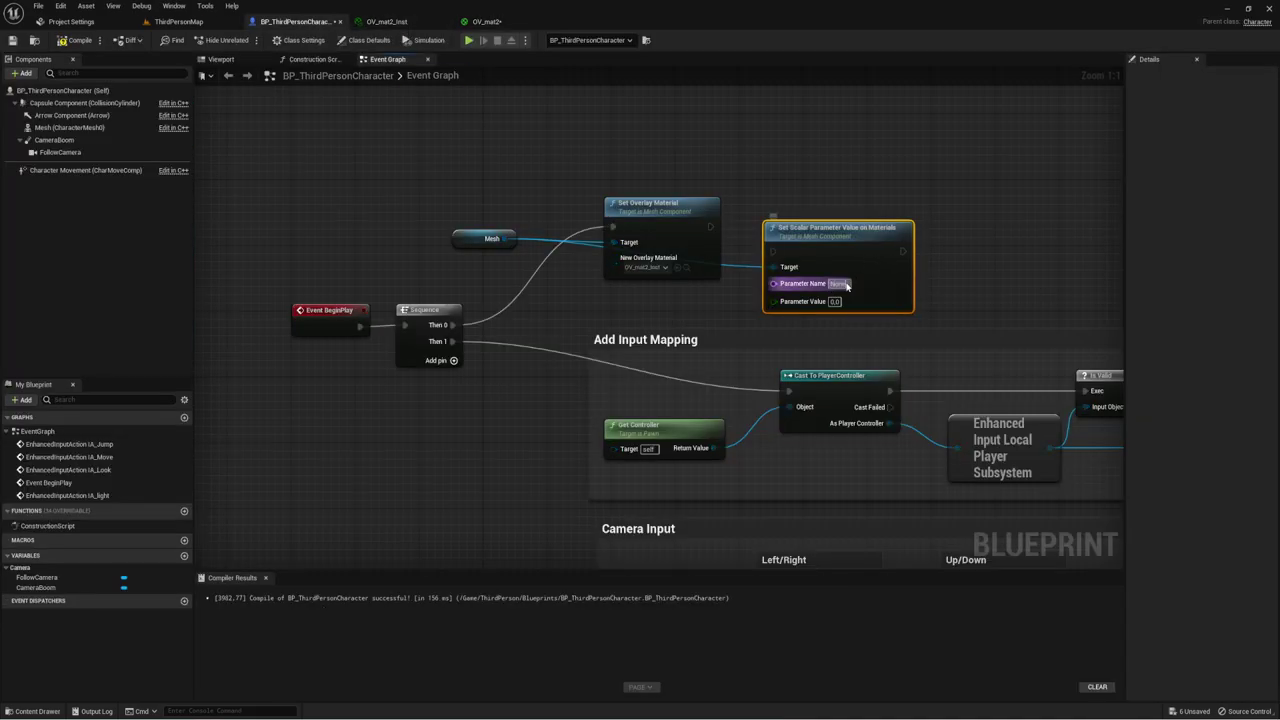
key("BackSpace")
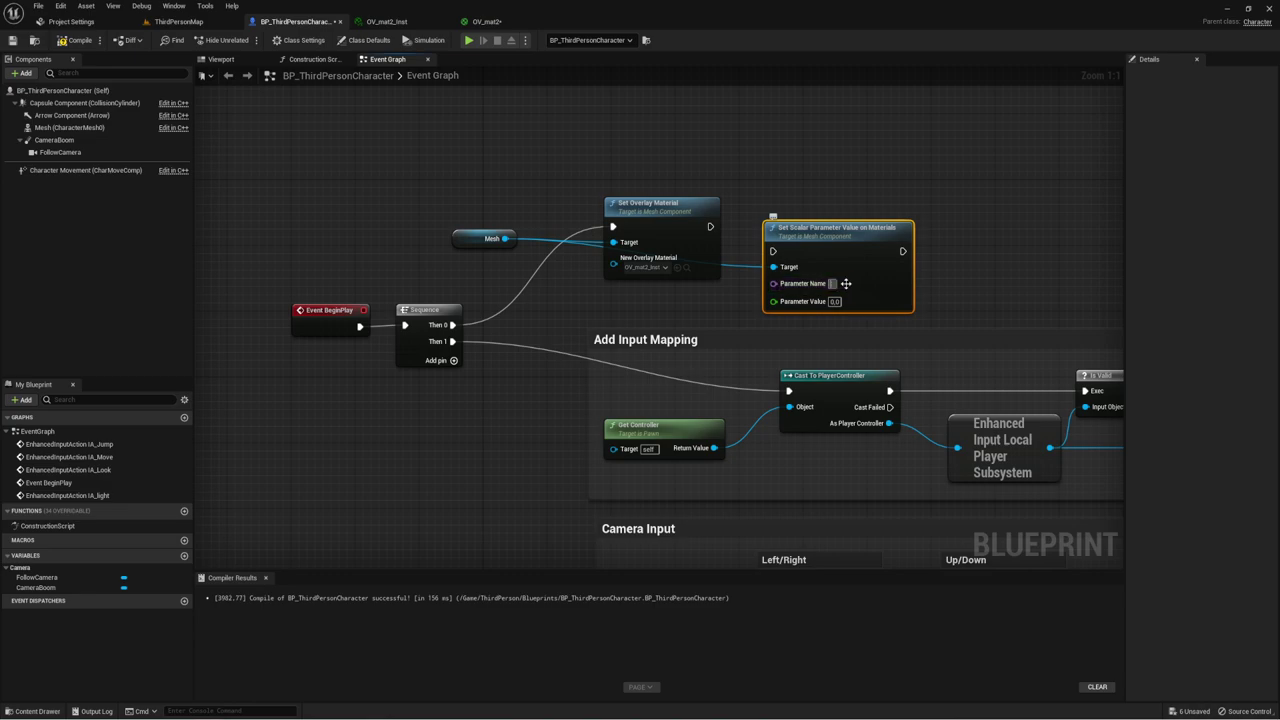
key("ctrl+v")
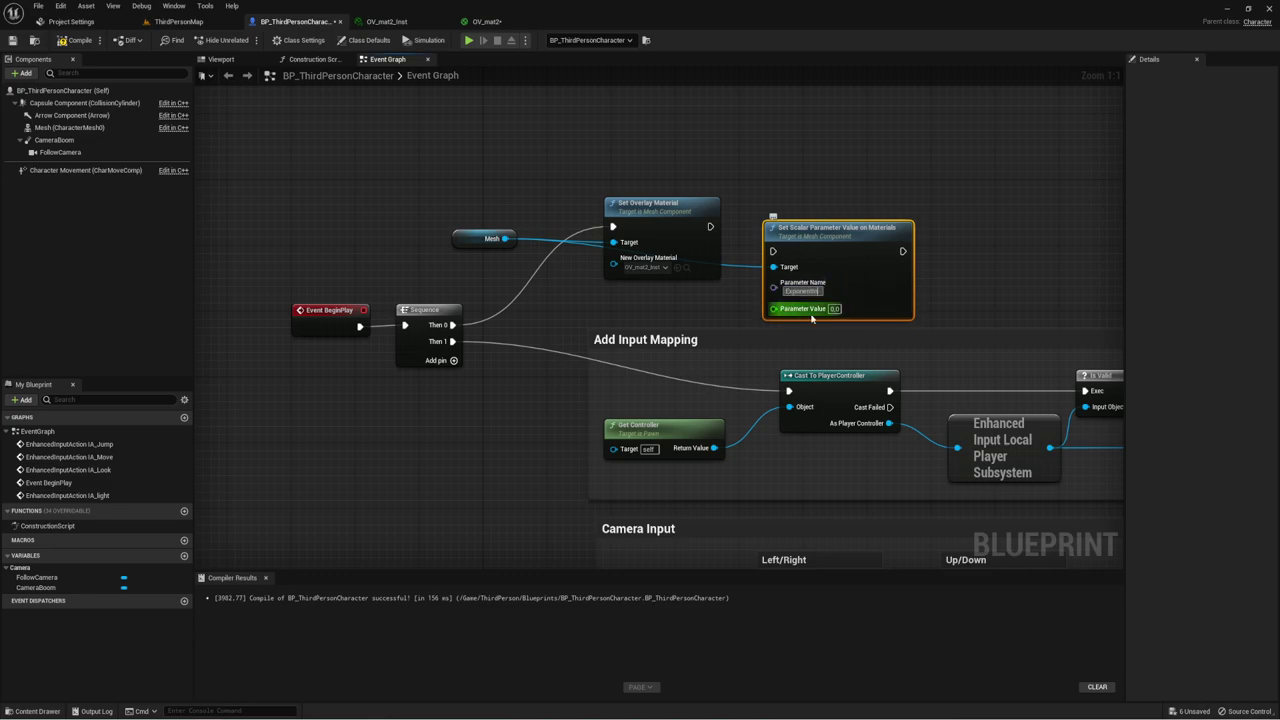
left_click(487, 21)
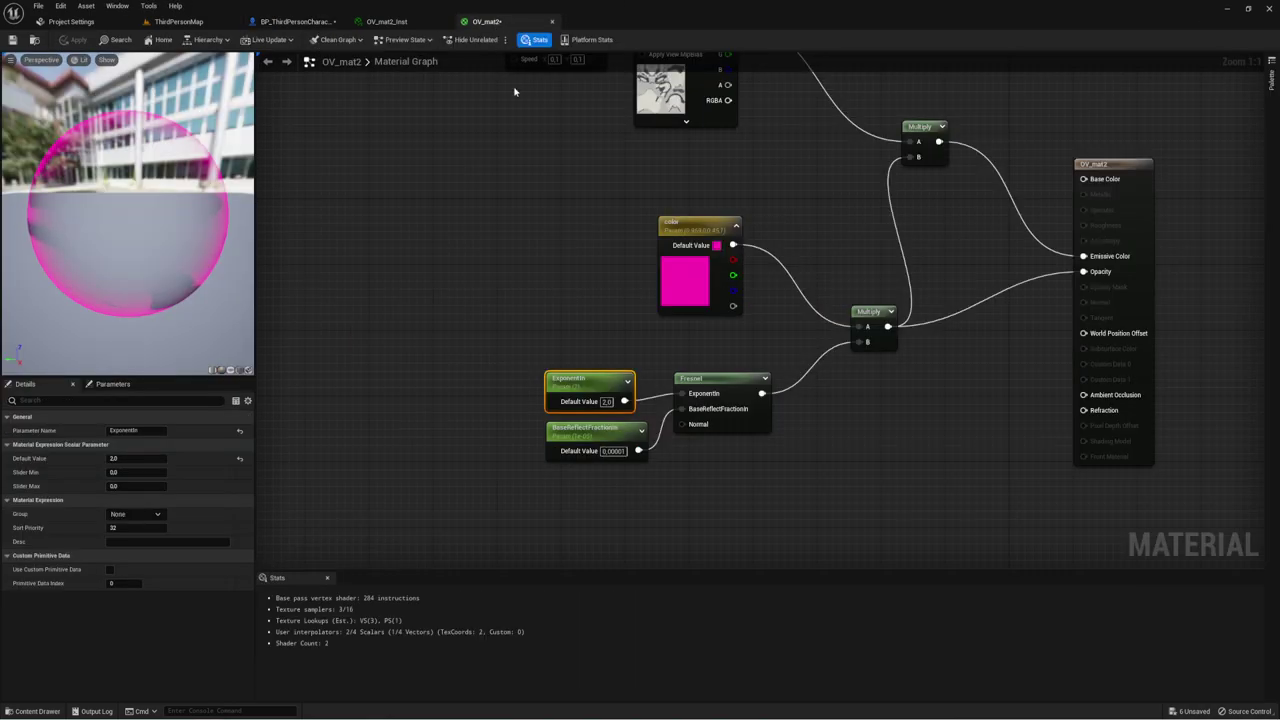
left_click(404, 21)
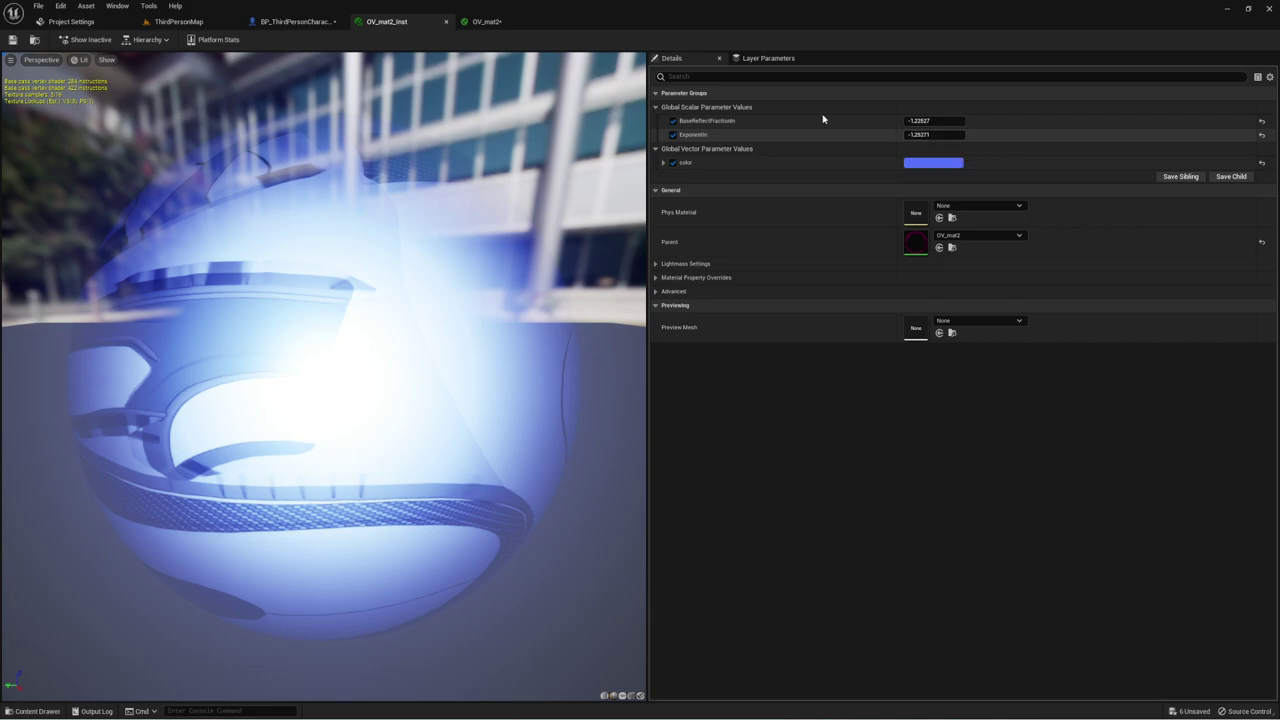
left_click(508, 22)
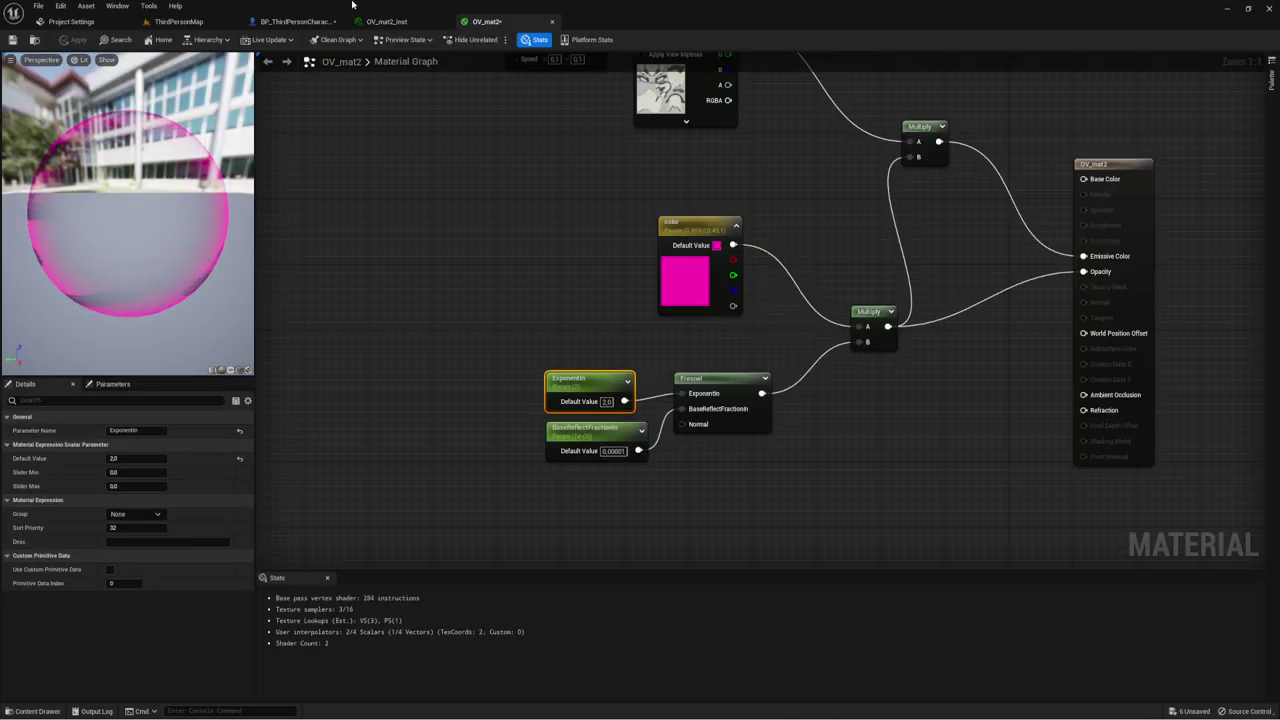
left_click(300, 22)
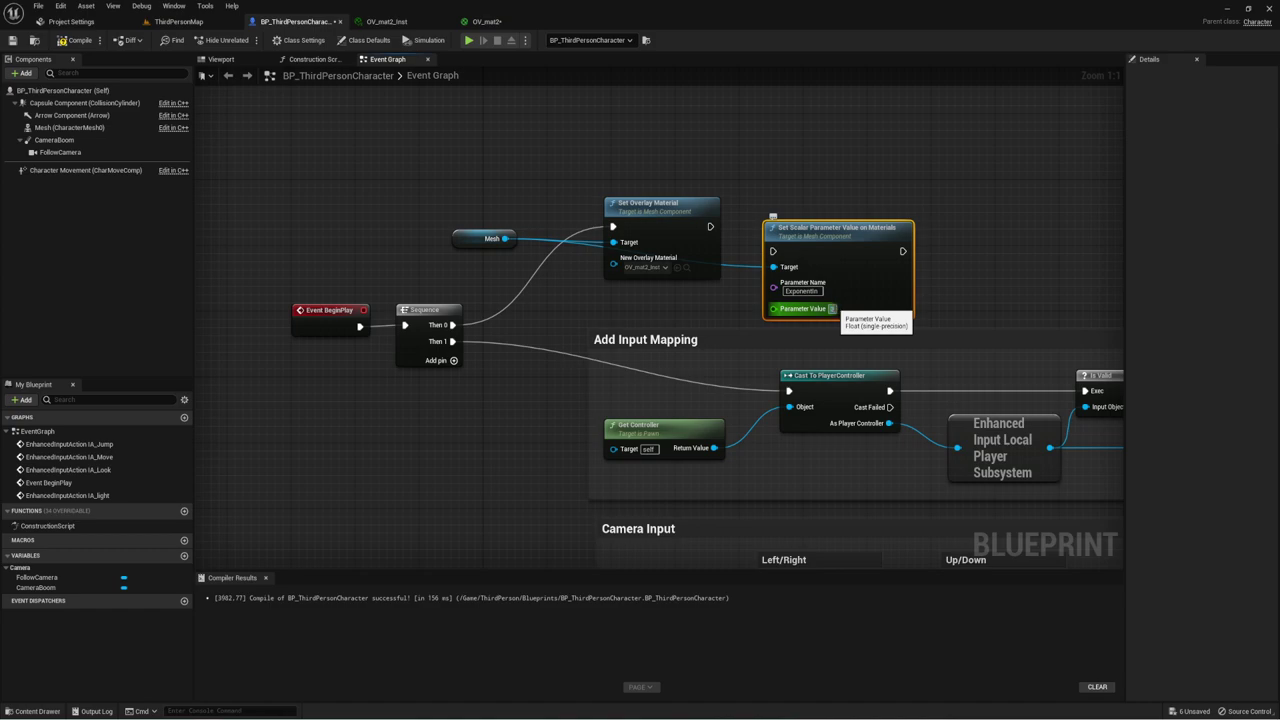
Step: Set Parameter Value to 3.0, run it after Set Overlay Material, and play-test
left_click(831, 308)
type("3")
key("Return")
left_click_drag(773, 251, 710, 226)
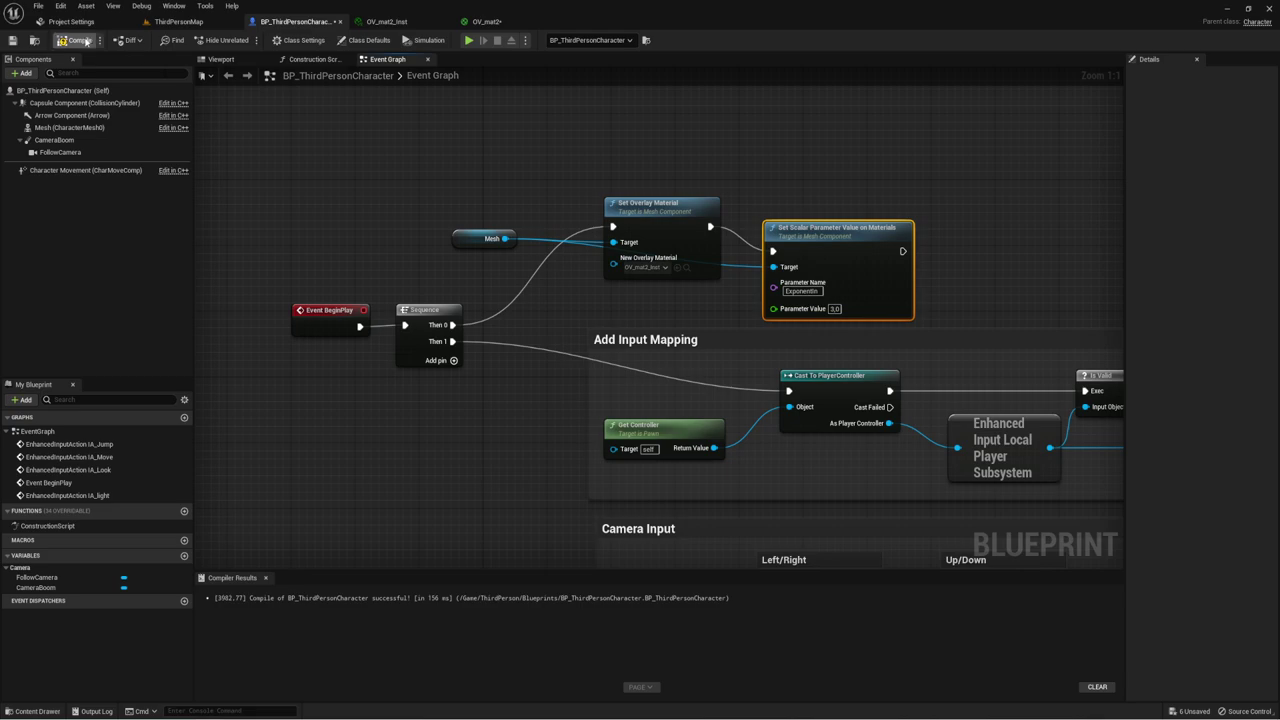
left_click(468, 42)
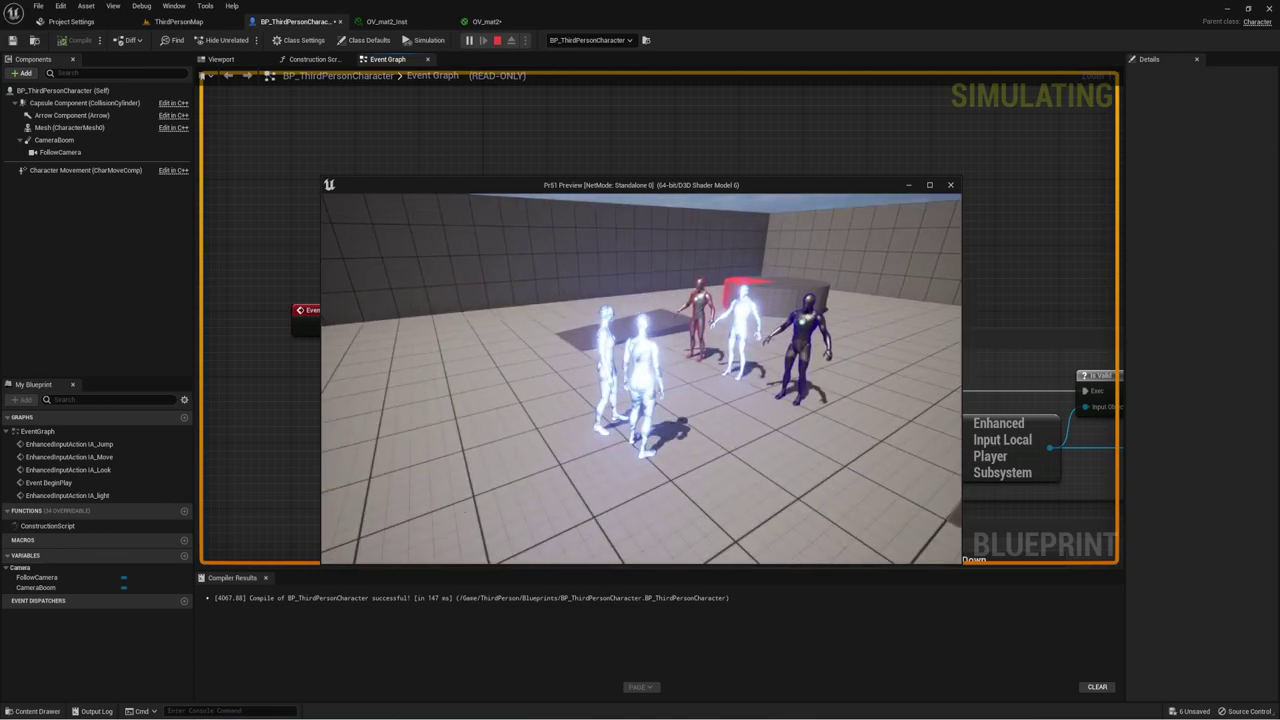
key("Escape")
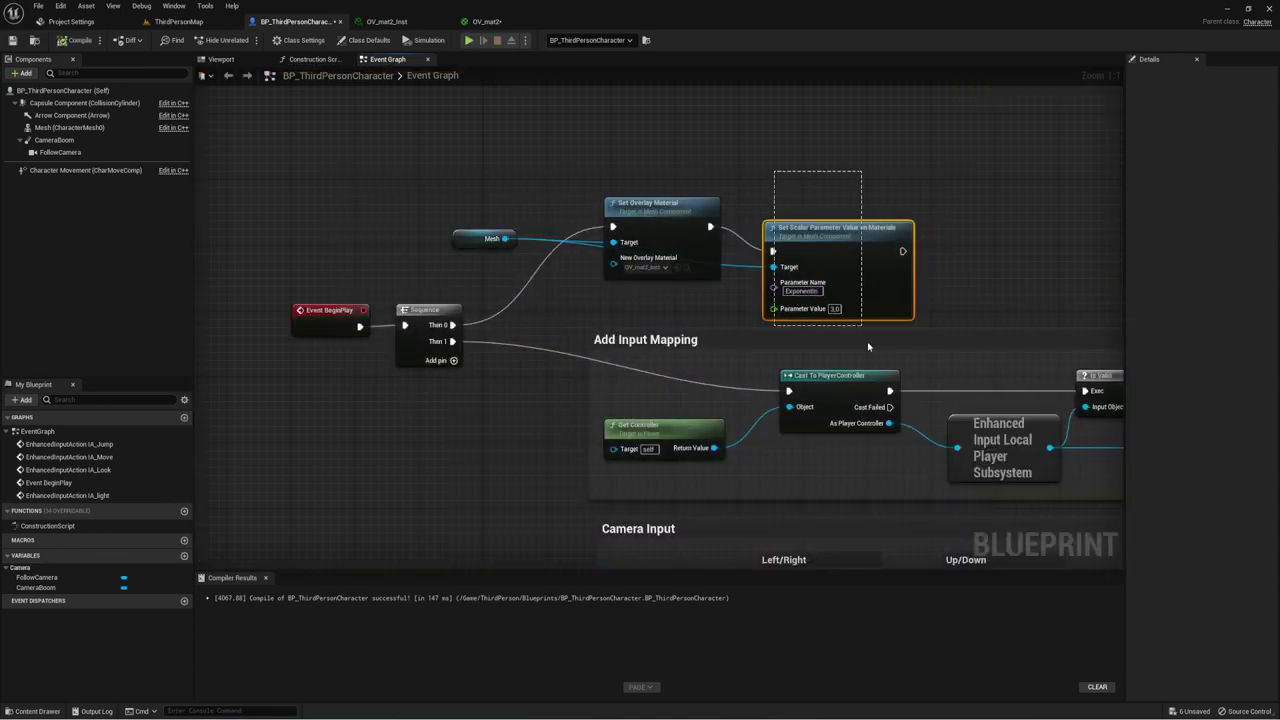
Step: Move the two Set nodes up and right to free space after Sequence
left_click_drag(868, 346, 870, 350)
left_click(990, 258)
right_click_drag(668, 237, 634, 263)
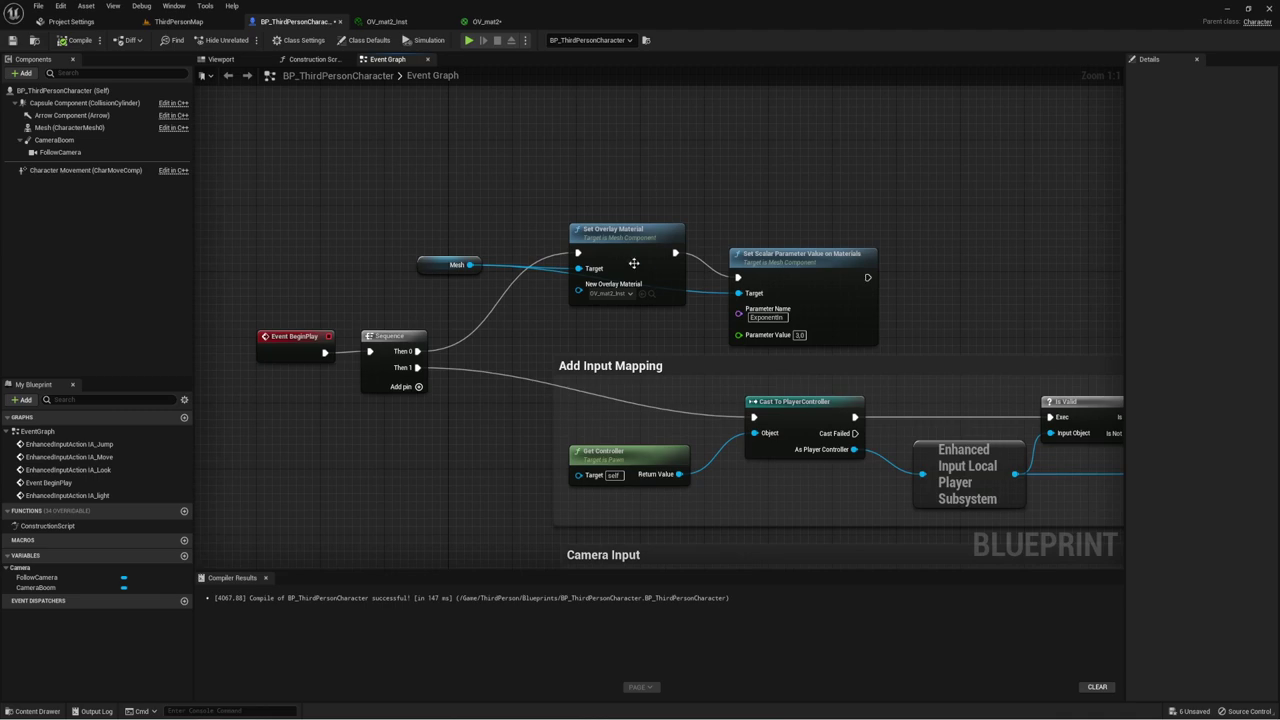
left_click_drag(536, 180, 880, 362)
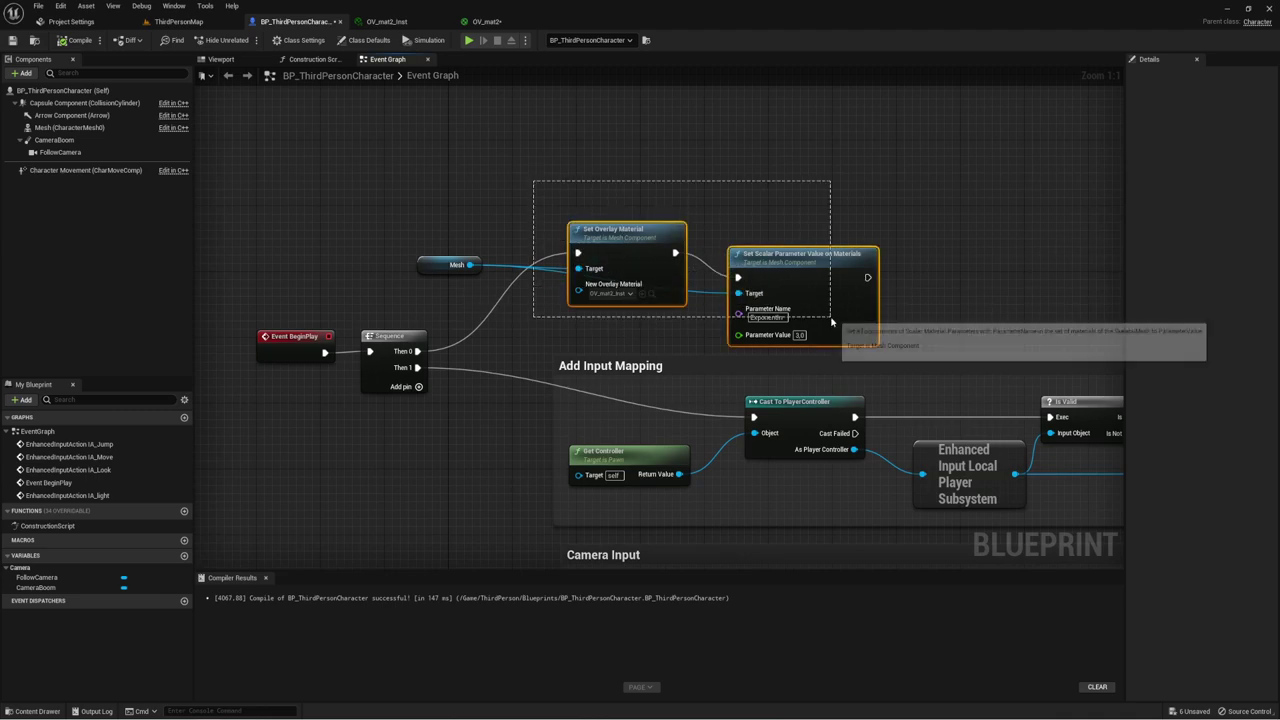
left_click_drag(620, 230, 970, 172)
right_click_drag(448, 349, 460, 350)
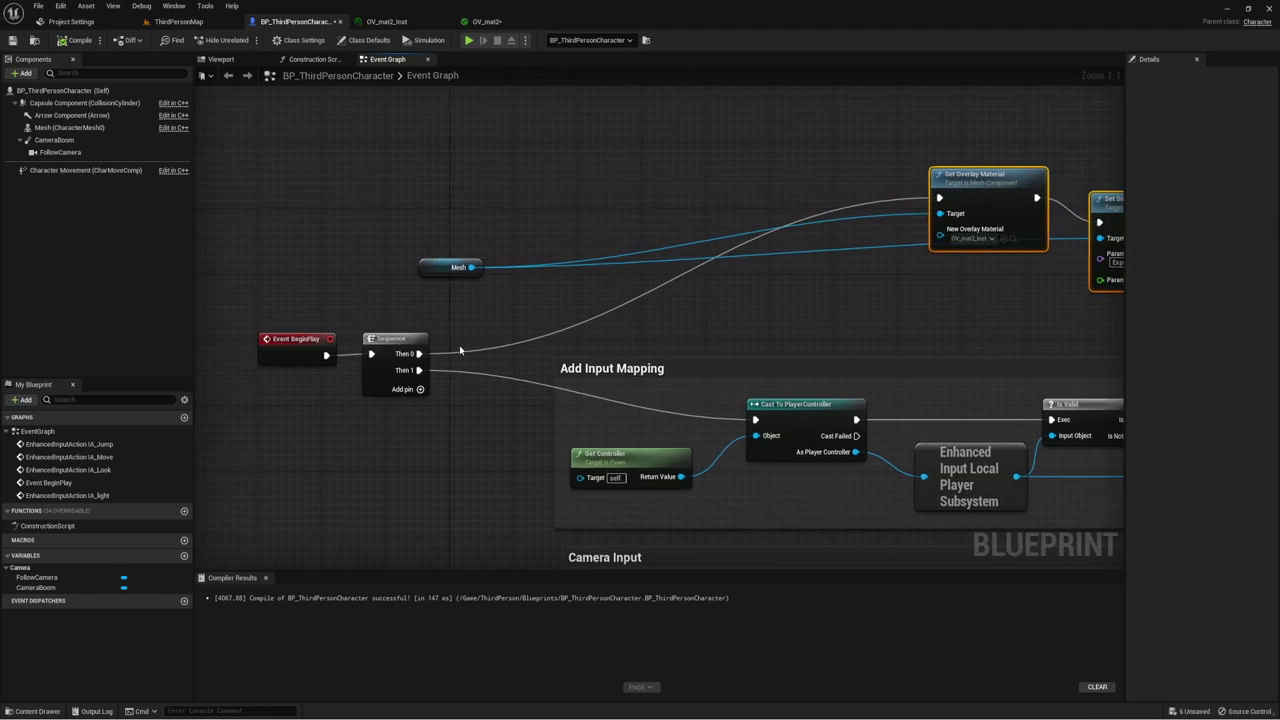
Step: From Sequence's Then 0, add a Create Dynamic Material Instance node via 'create mater'
left_click_drag(418, 355, 586, 212)
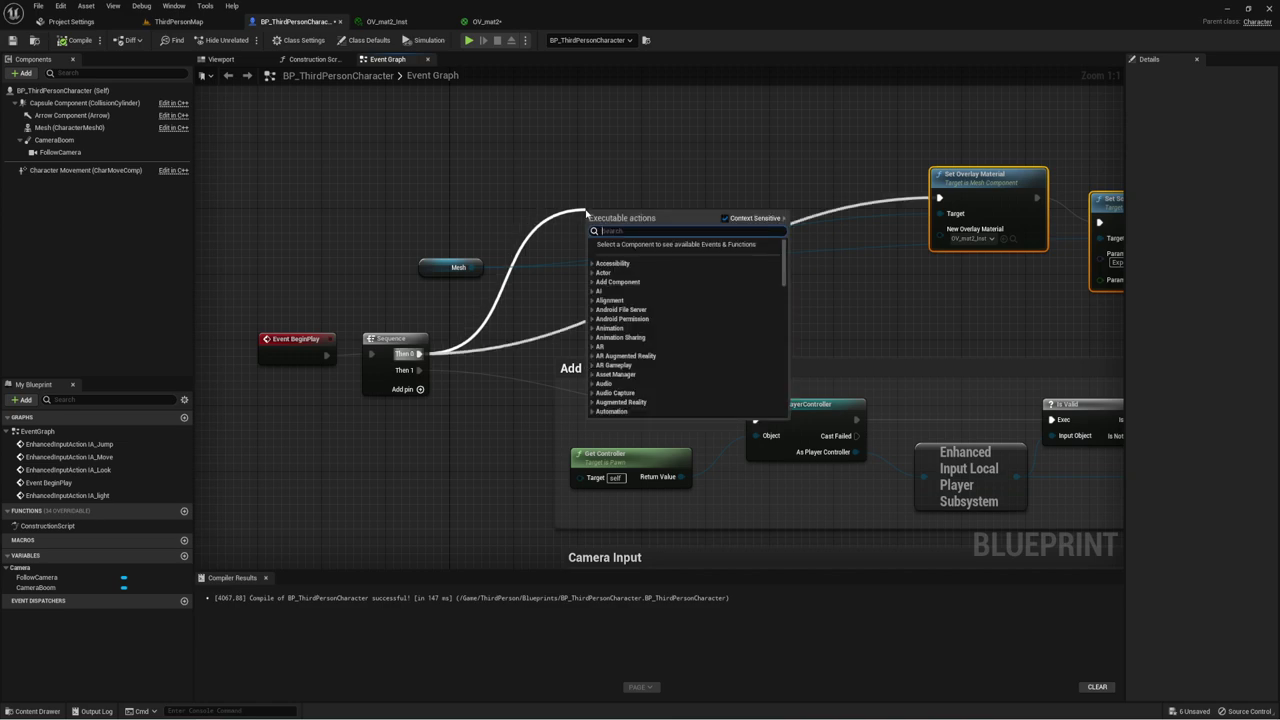
type("crea")
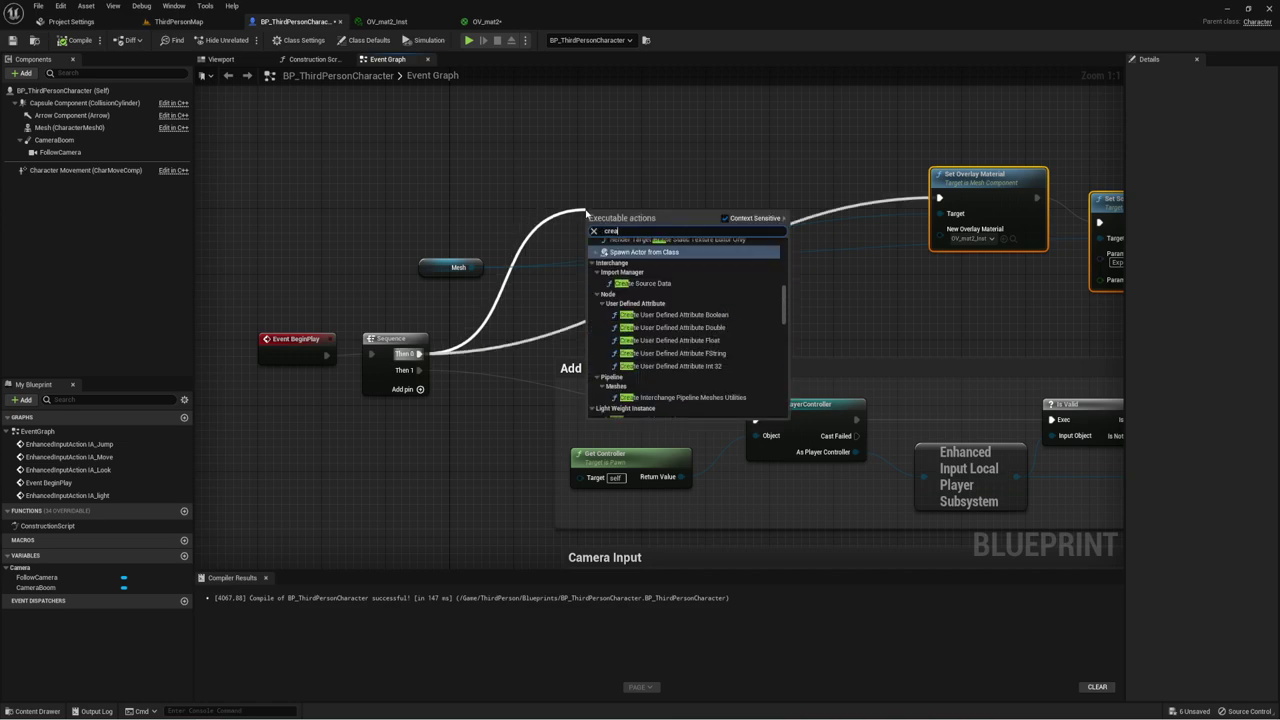
type("a")
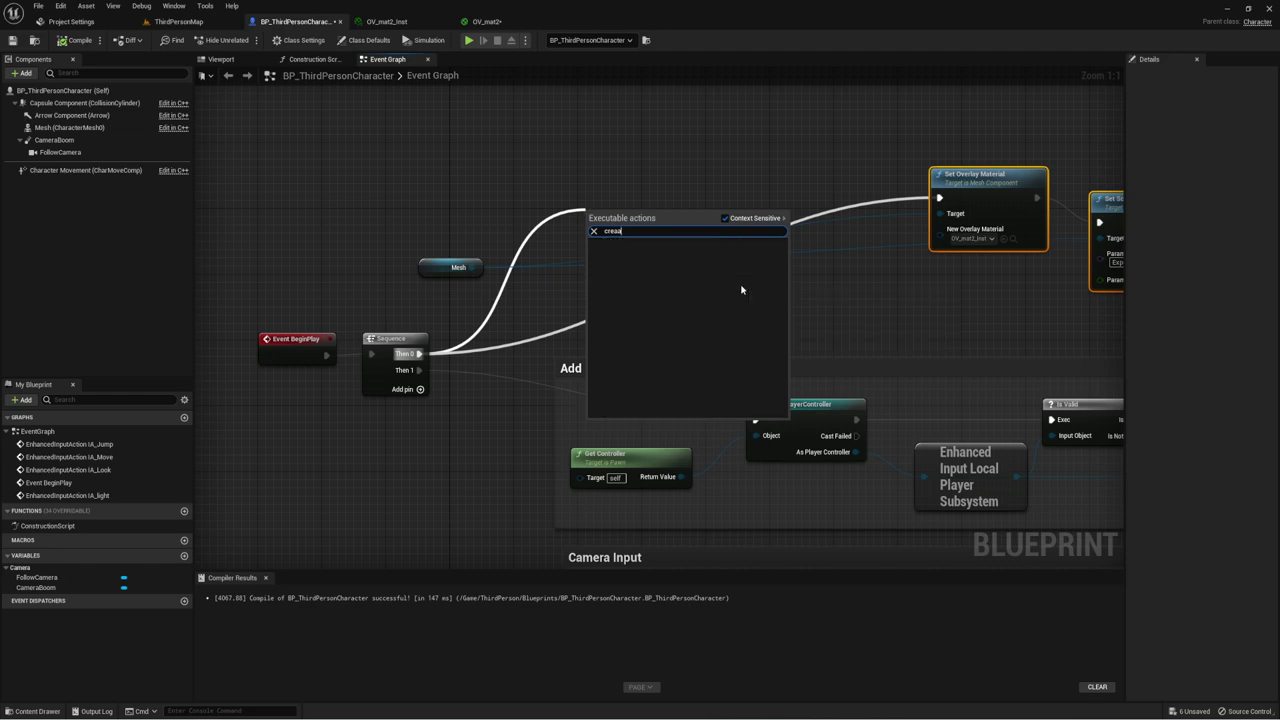
key("BackSpace")
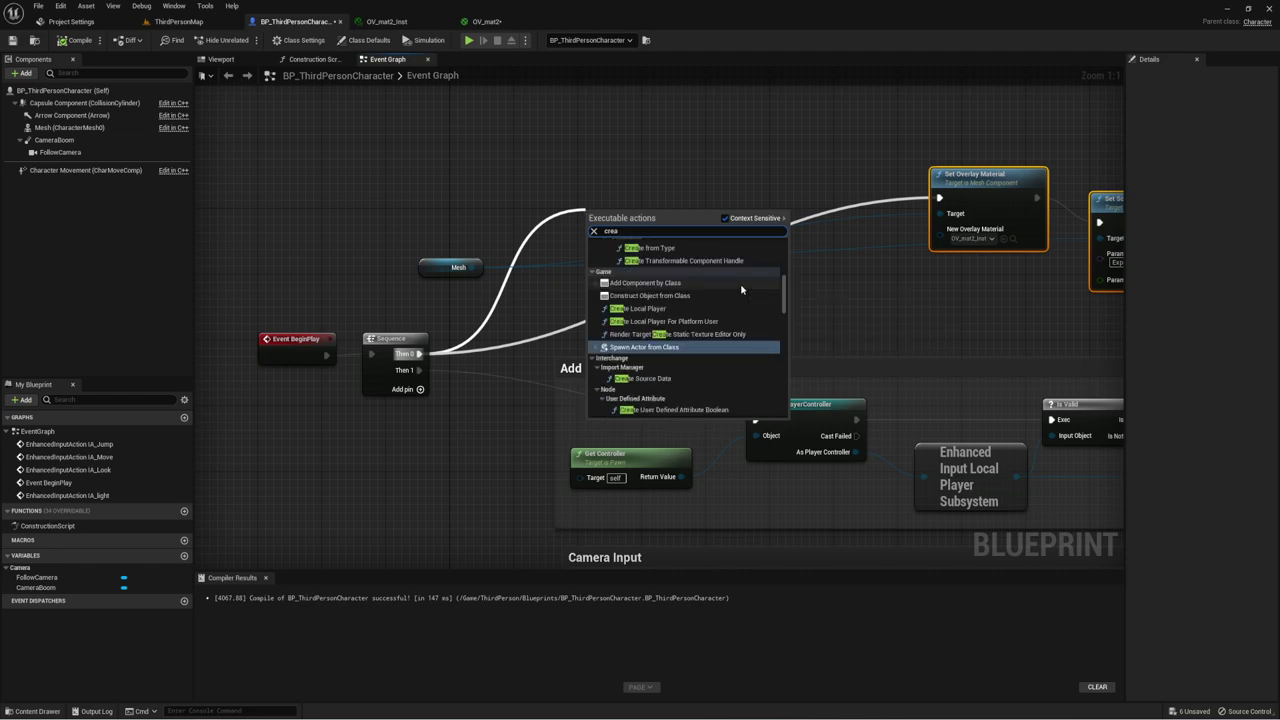
type("te di")
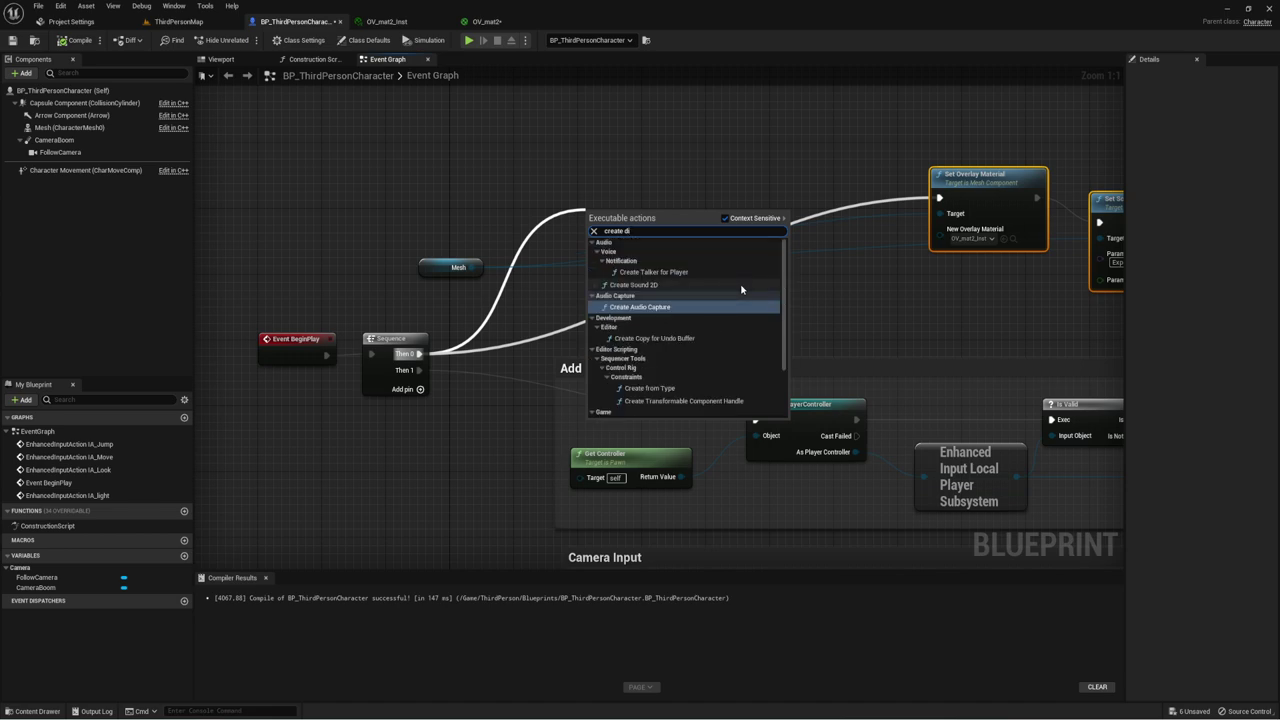
key("BackSpace")
key("BackSpace")
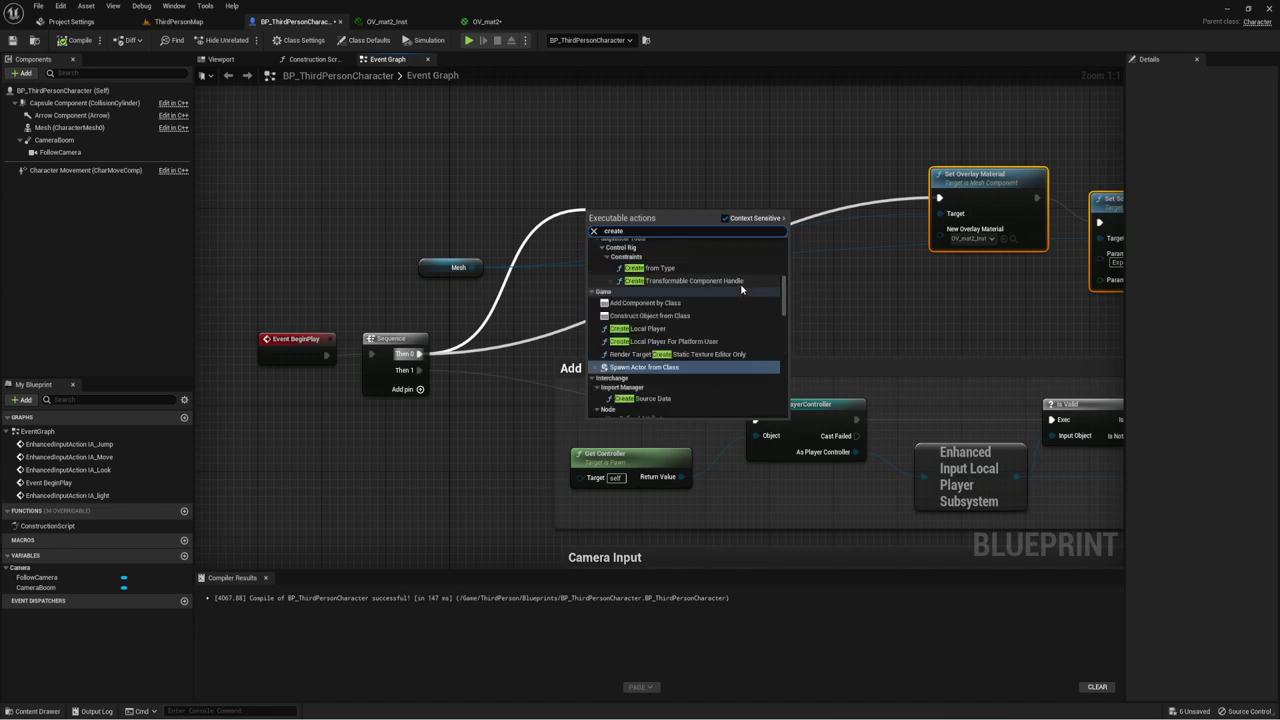
type("mater")
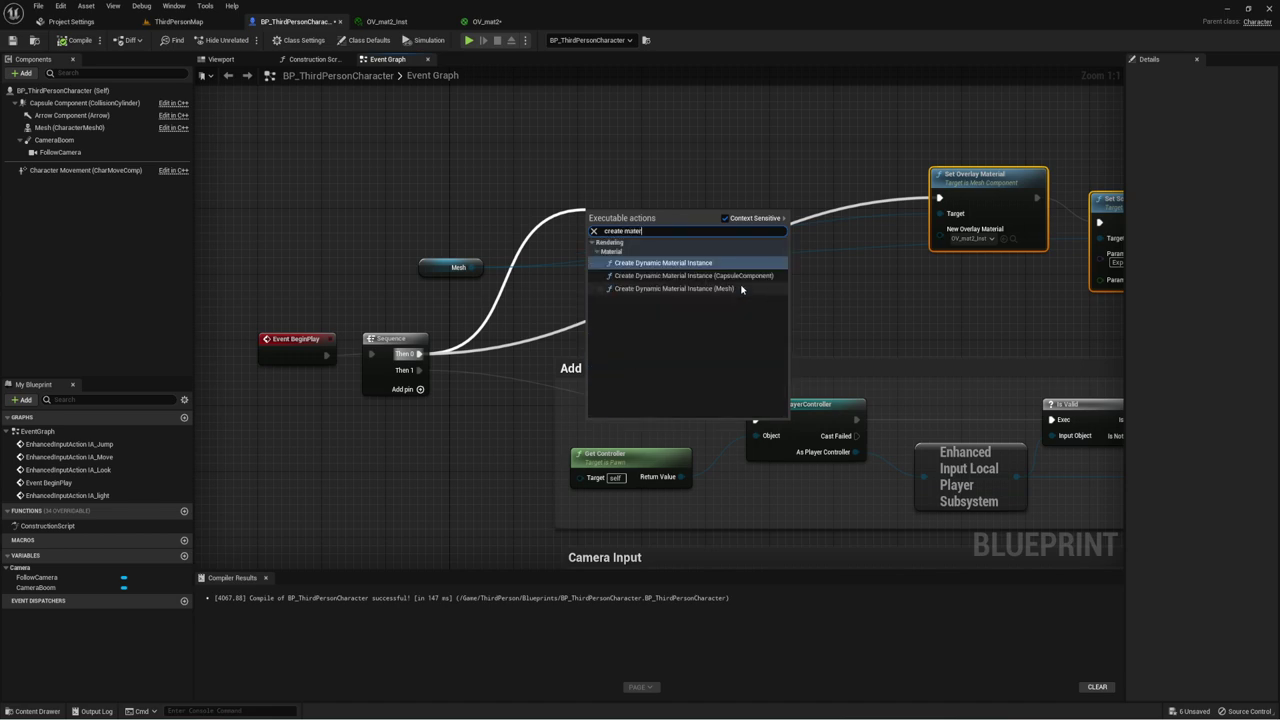
left_click(688, 262)
Step: Set the instance's Parent to OV_mat3 and feed Return Value into New Overlay Material
left_click_drag(688, 259, 664, 161)
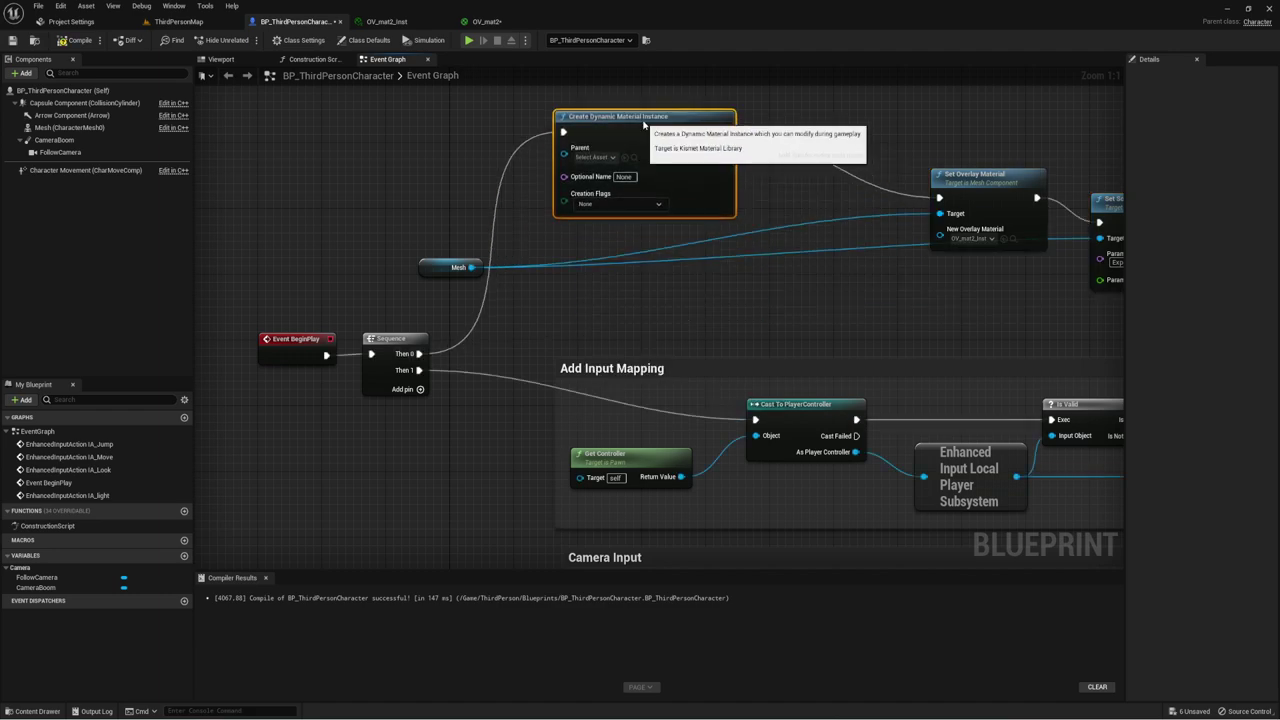
left_click(596, 156)
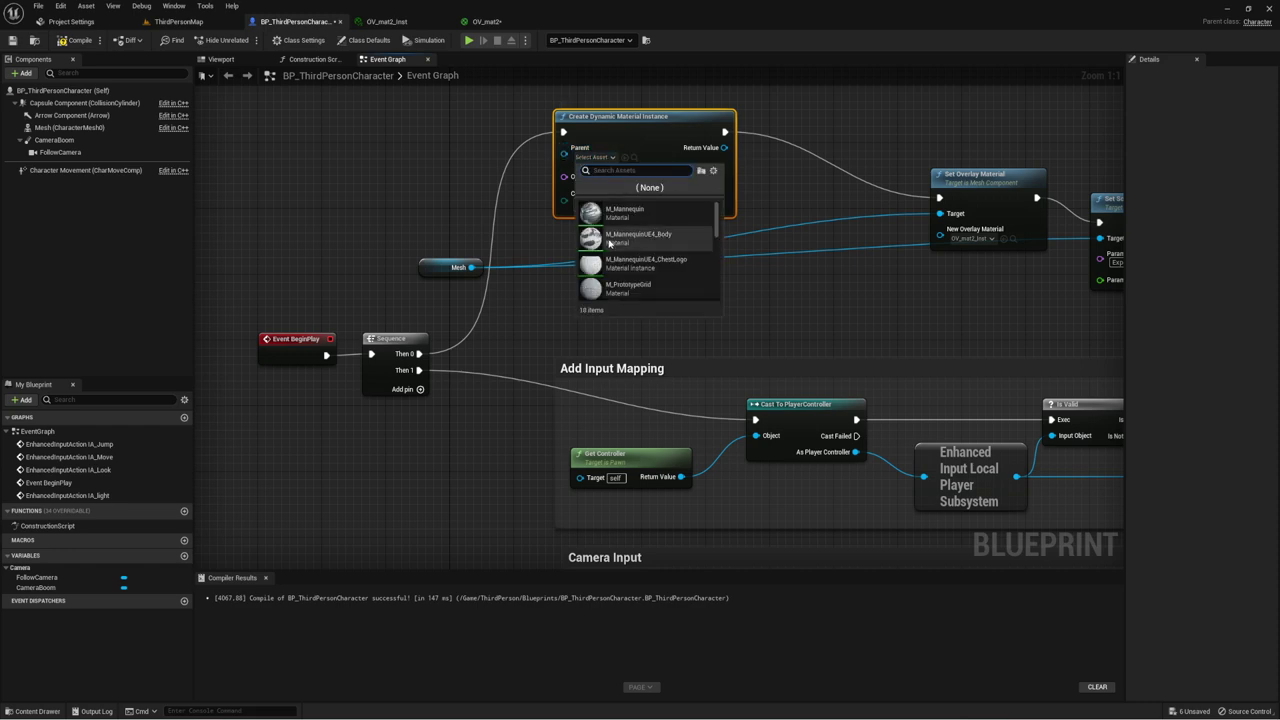
scroll(631, 255, "down", 2)
scroll(631, 255, "down", 1)
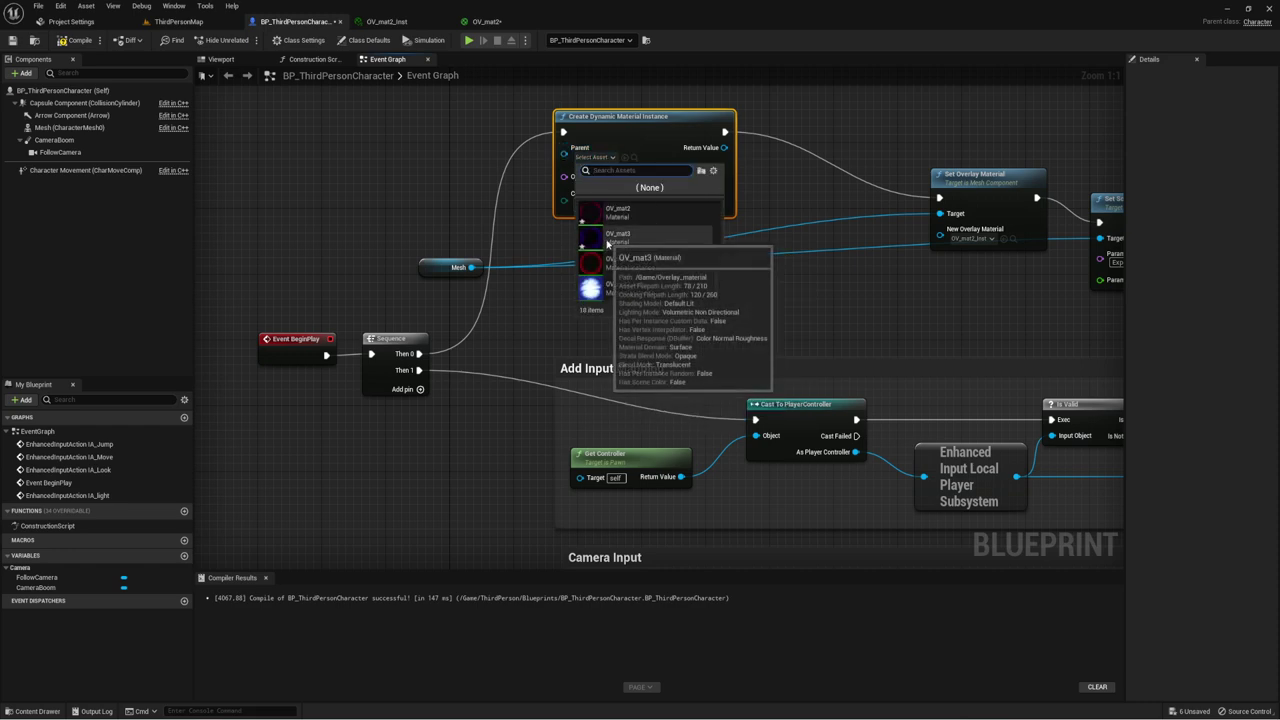
left_click(615, 258)
right_click_drag(680, 193, 606, 224)
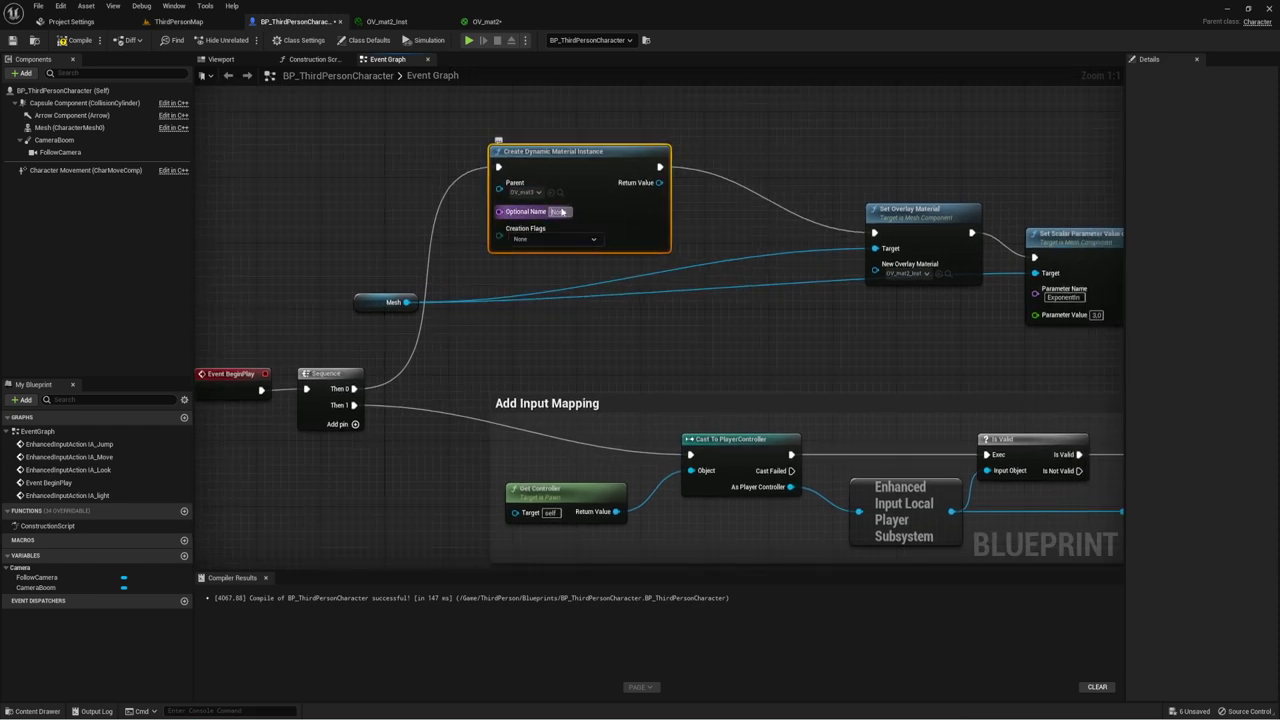
left_click_drag(659, 182, 870, 268)
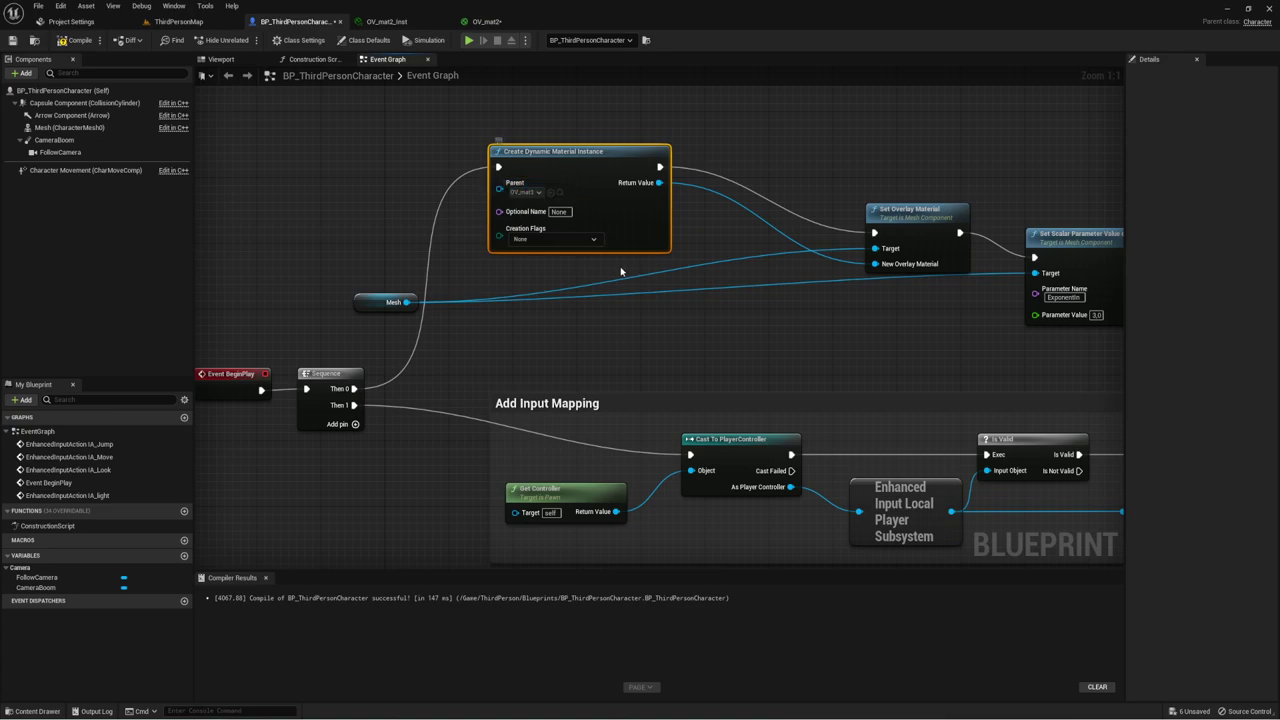
Step: Copy ExponentIn and paste it as the instance's Optional Name
left_click(583, 240)
left_click(1063, 297)
key("ctrl+c")
left_click(559, 211)
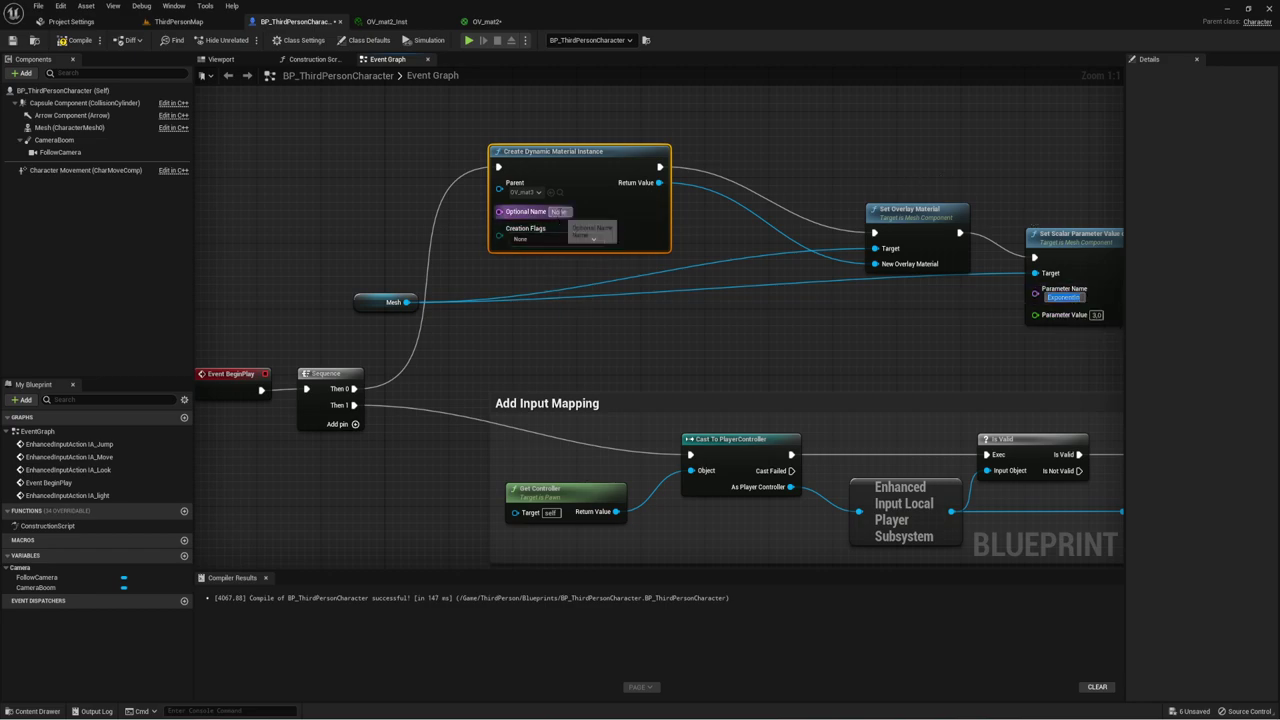
key("ctrl+v")
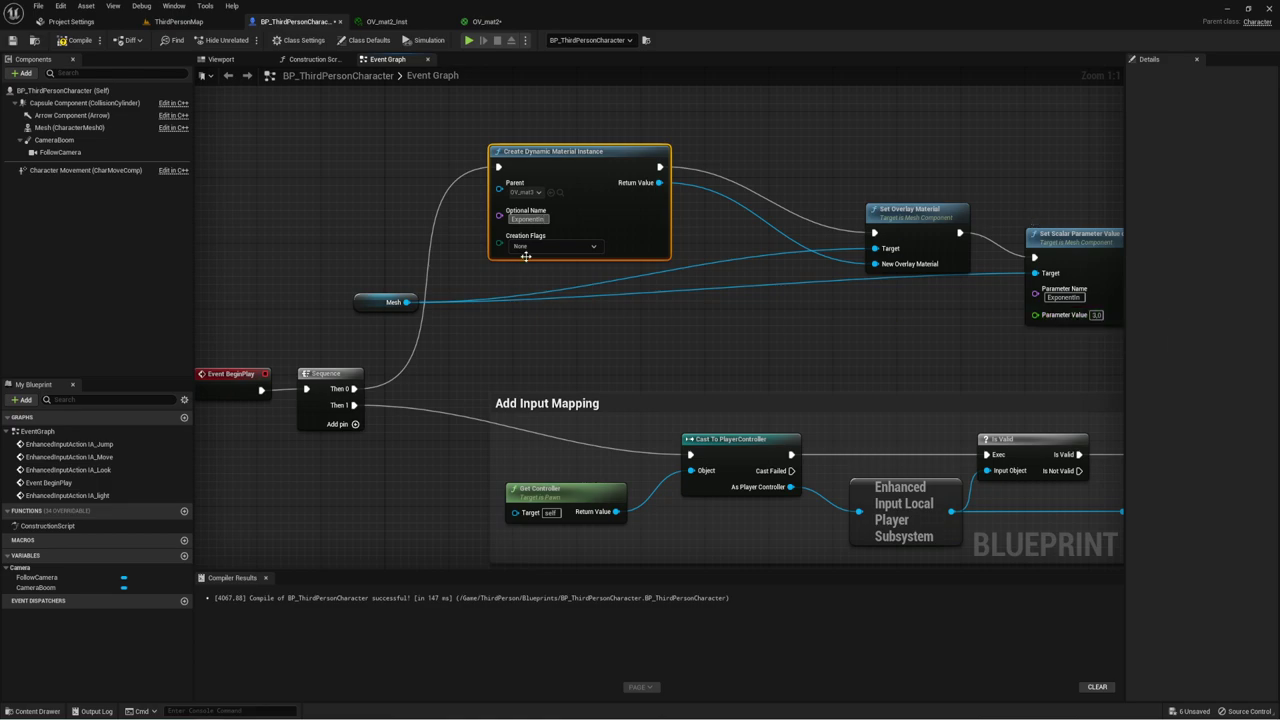
Step: Rearrange nodes so Set Scalar Parameter runs right after Create Dynamic Material Instance
right_click_drag(719, 228, 665, 240)
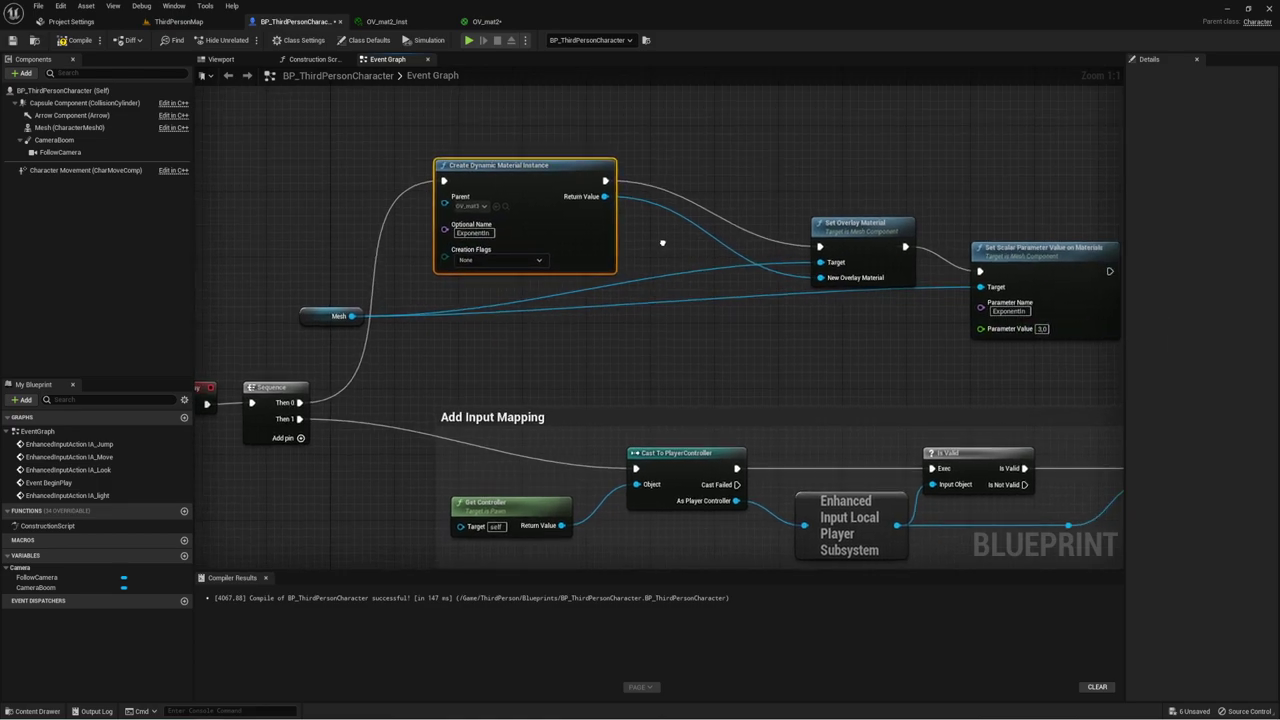
left_click_drag(852, 234, 826, 200)
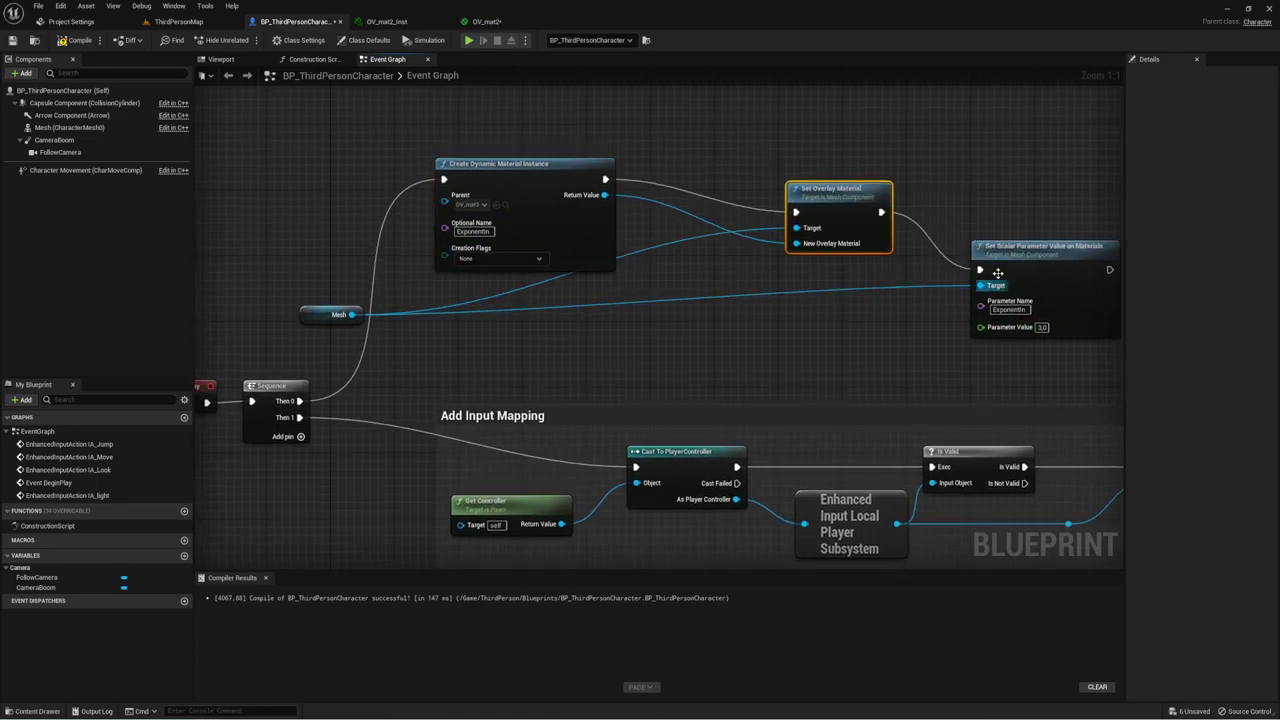
left_click(881, 212, "alt")
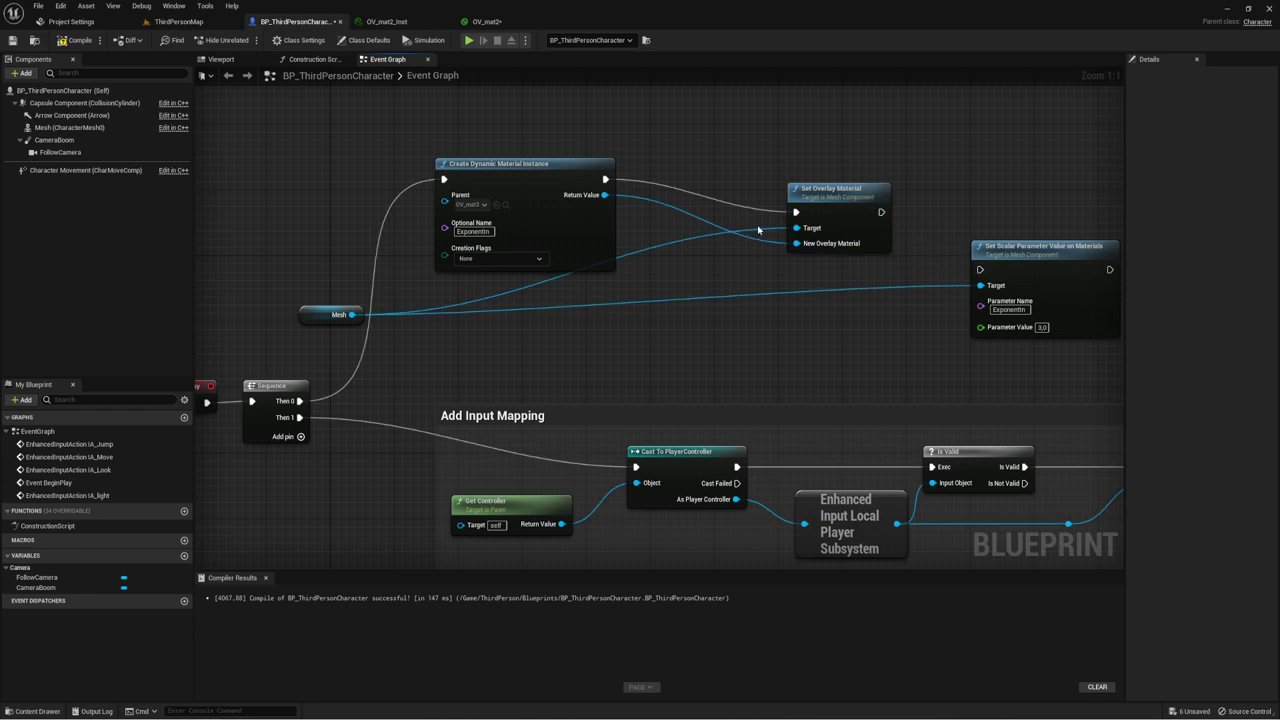
left_click(1007, 263)
left_click_drag(1013, 268, 695, 233)
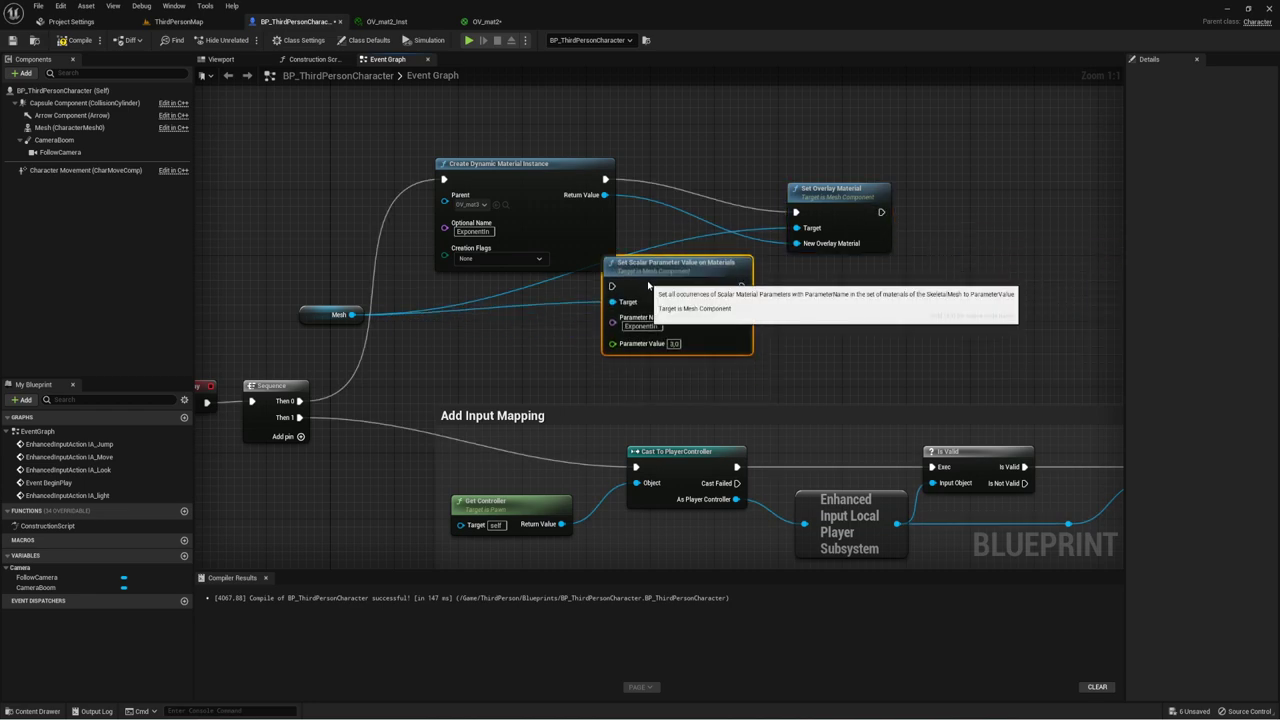
left_click(977, 204)
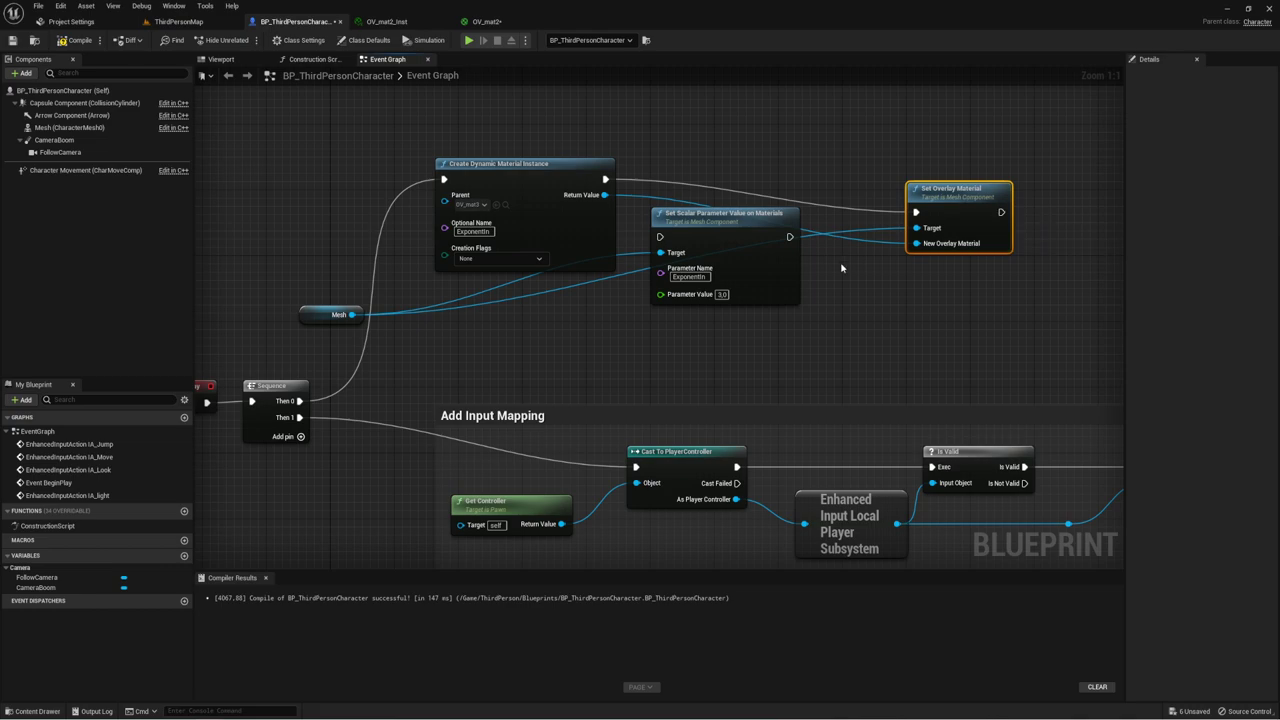
left_click_drag(660, 237, 605, 179)
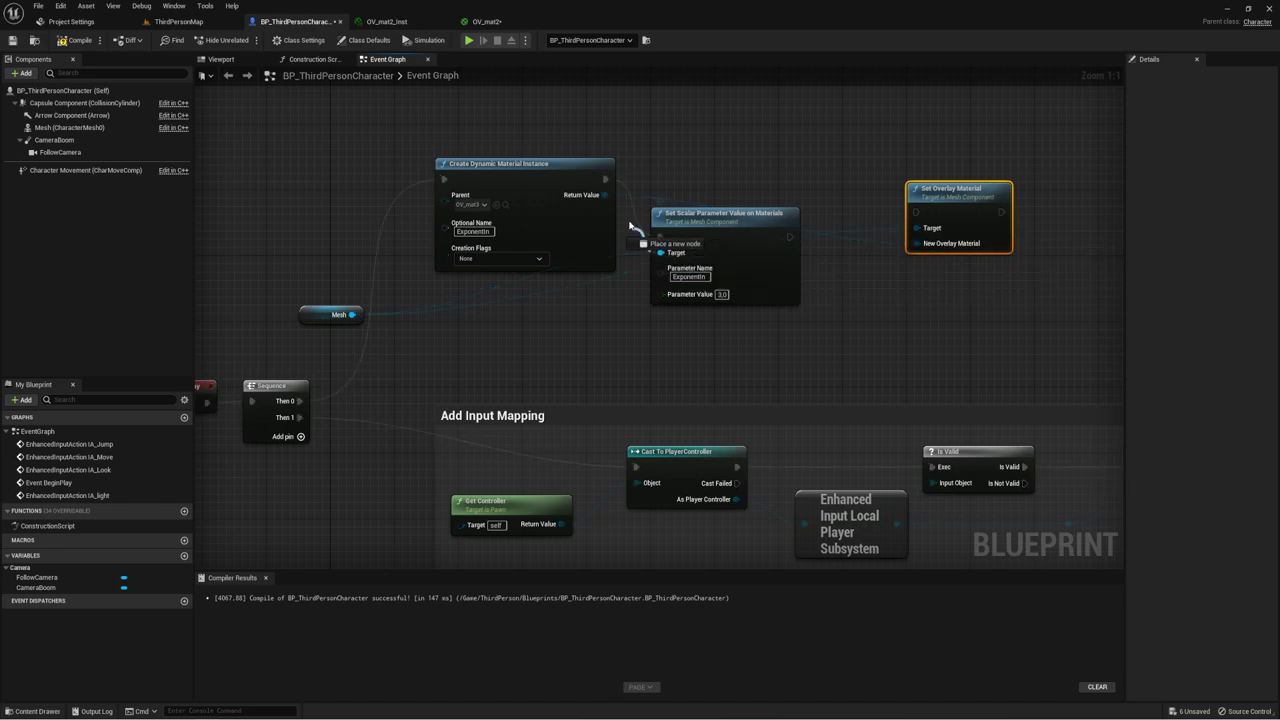
Step: From Return Value add Set Scalar Parameter Value named ExponentIn, deleting the on-materials node
left_click_drag(605, 194, 700, 341)
type("set")
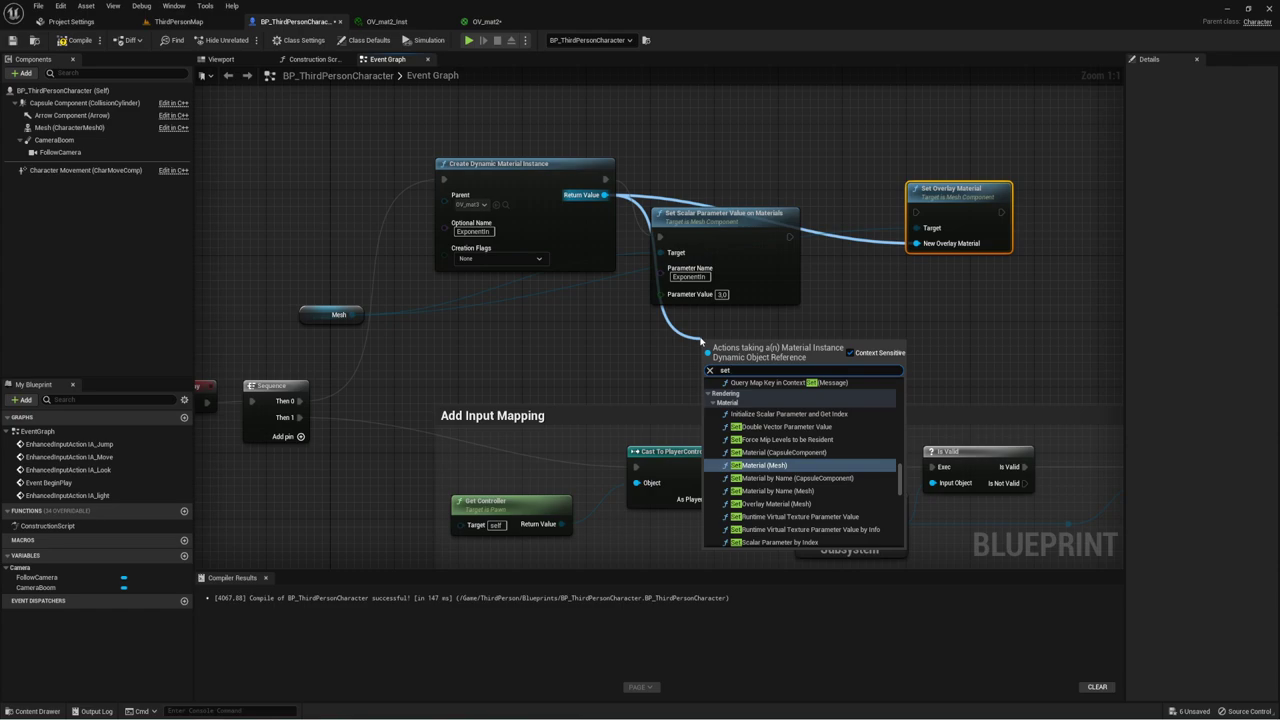
type(" sca")
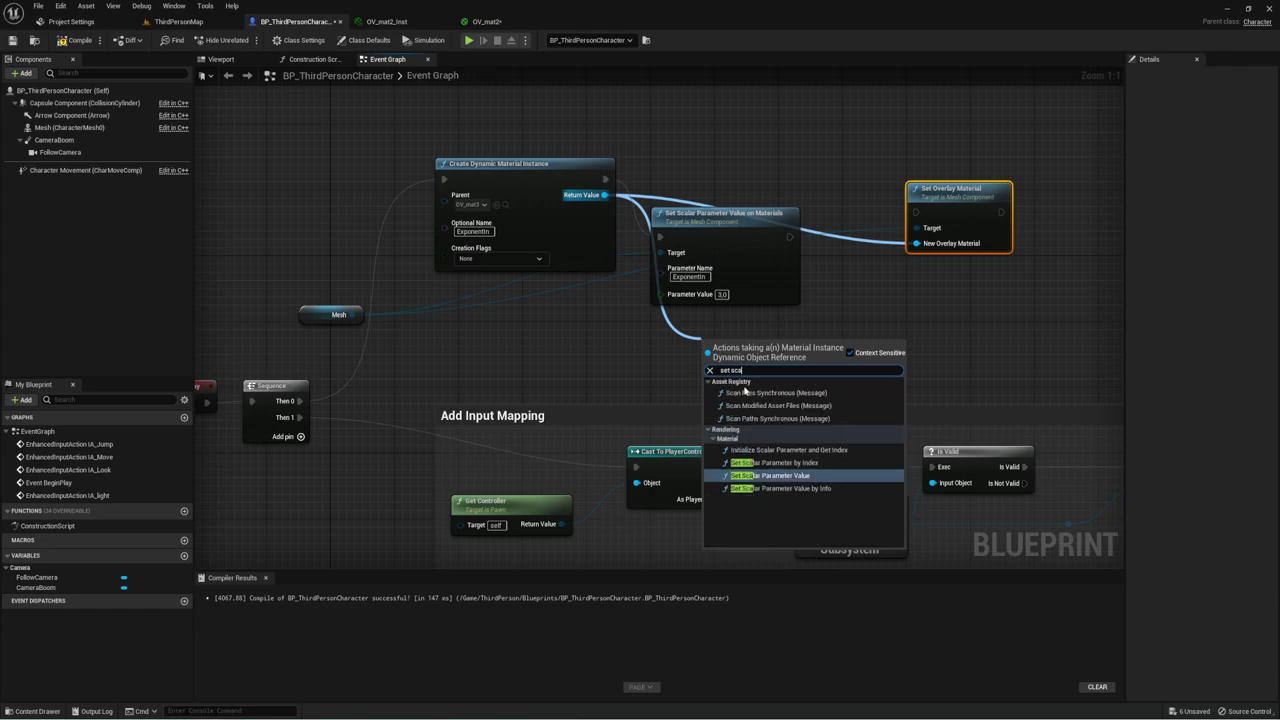
left_click(768, 475)
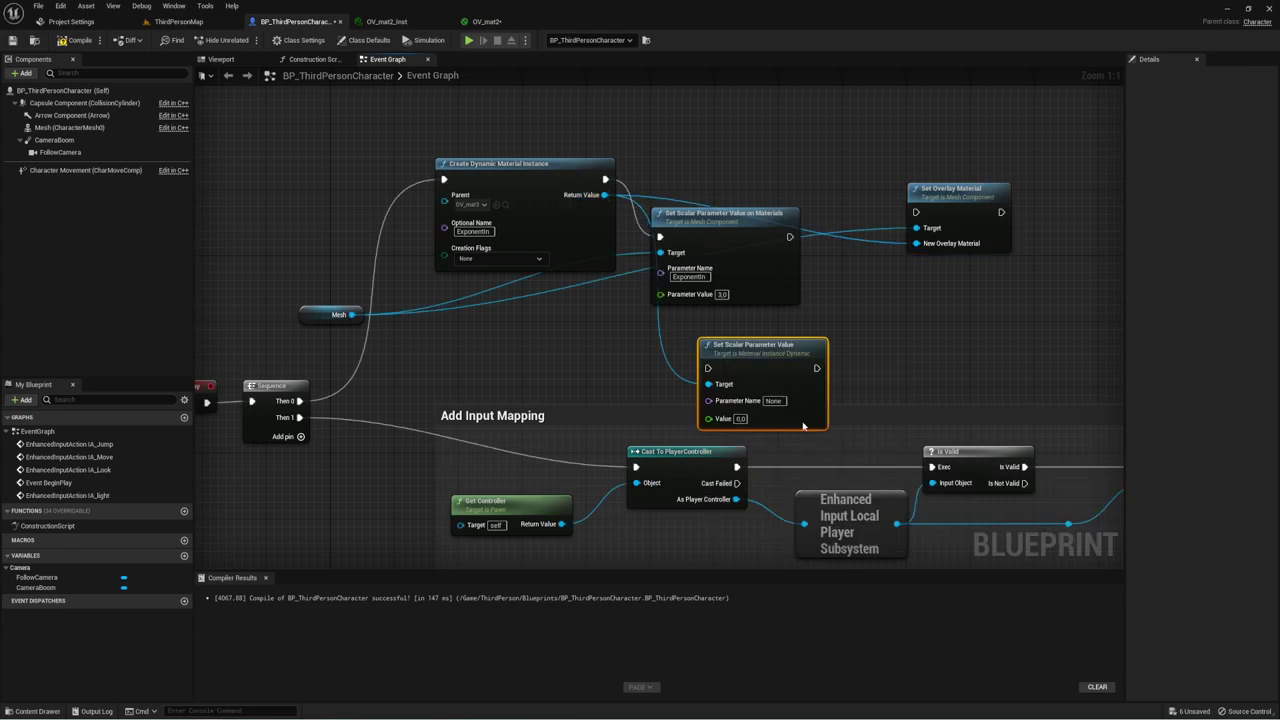
left_click(743, 224)
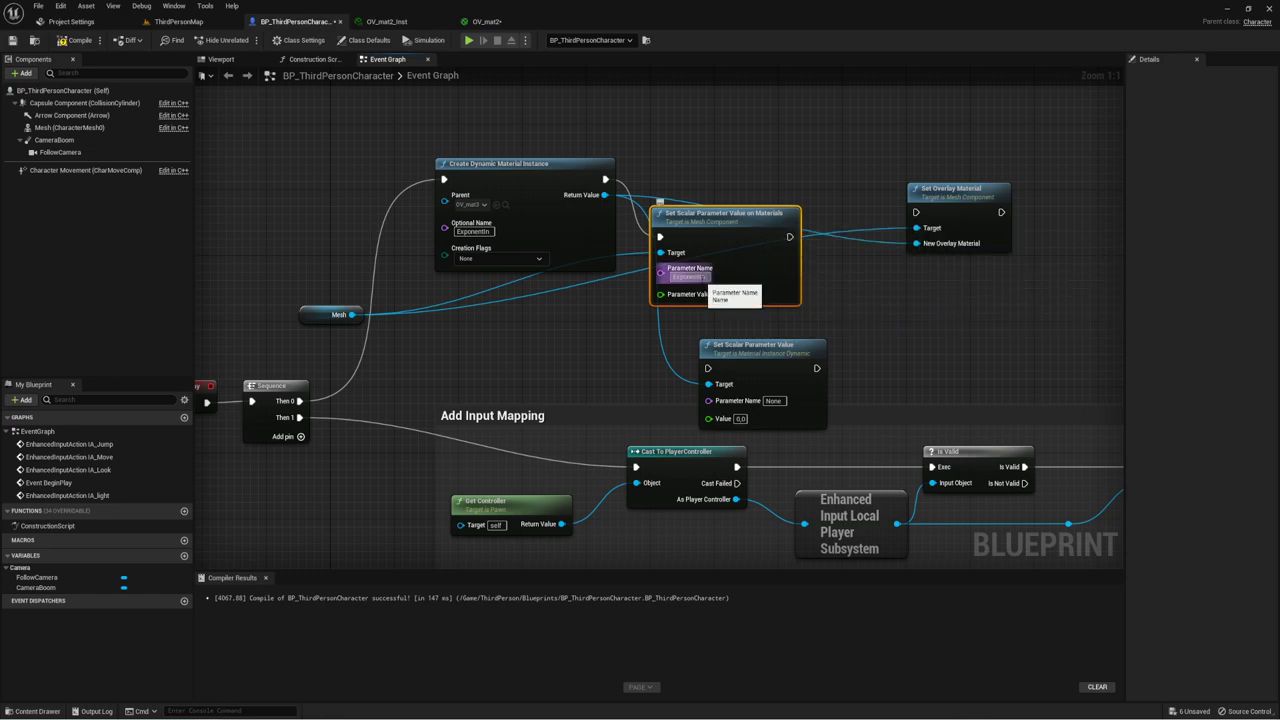
left_click(773, 400)
type("ExponentIn")
key("Return")
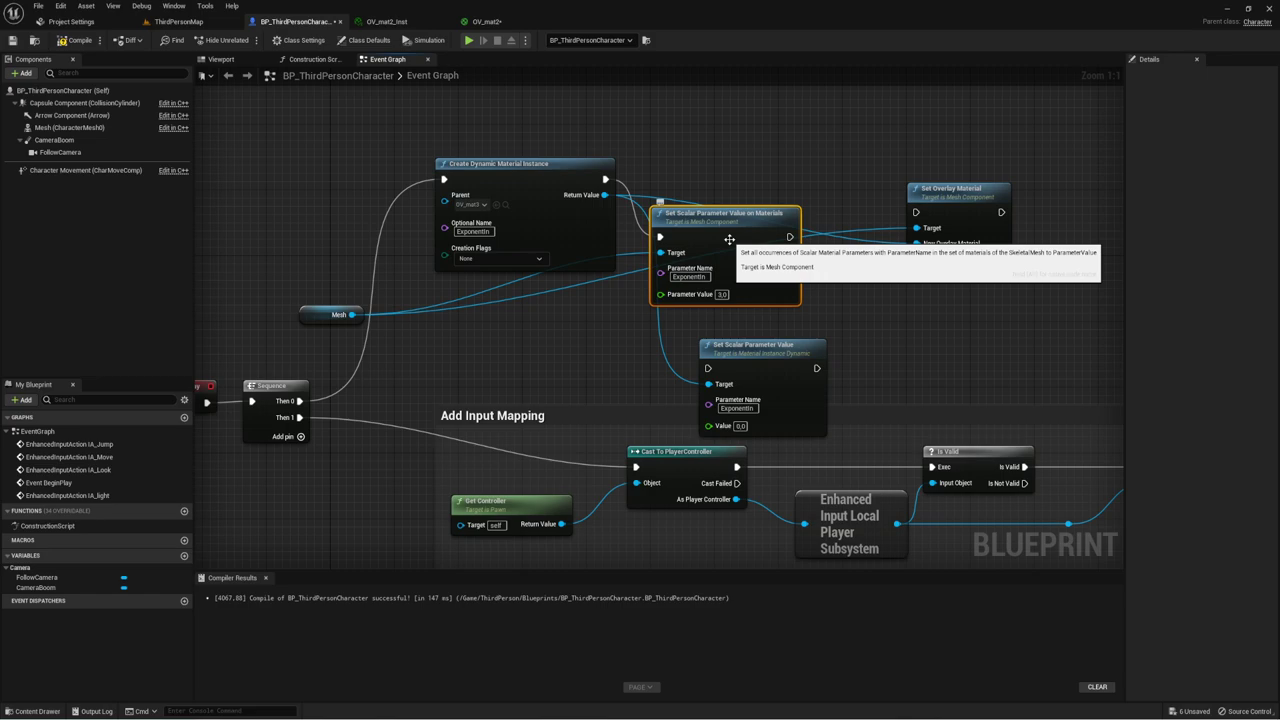
key("Delete")
Step: Wire the scalar node between instance creation and Set Overlay Material with Value 1.0
left_click_drag(748, 344, 716, 221)
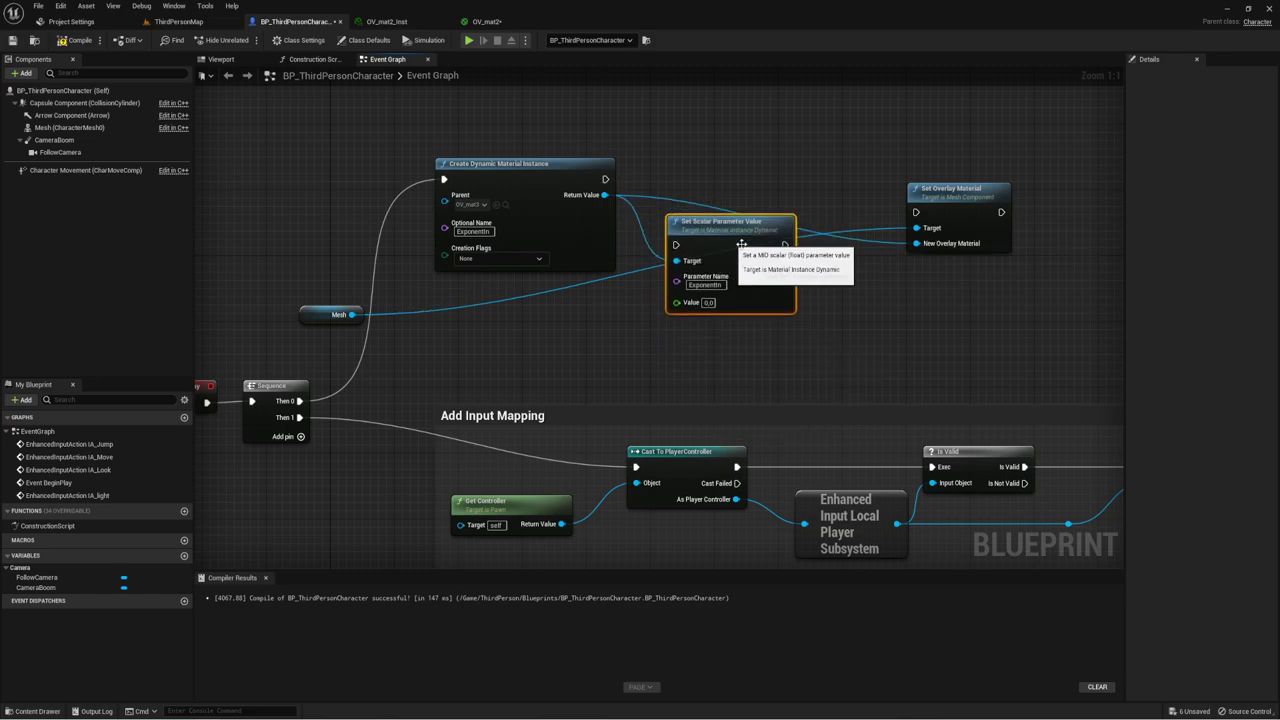
left_click_drag(782, 247, 915, 212)
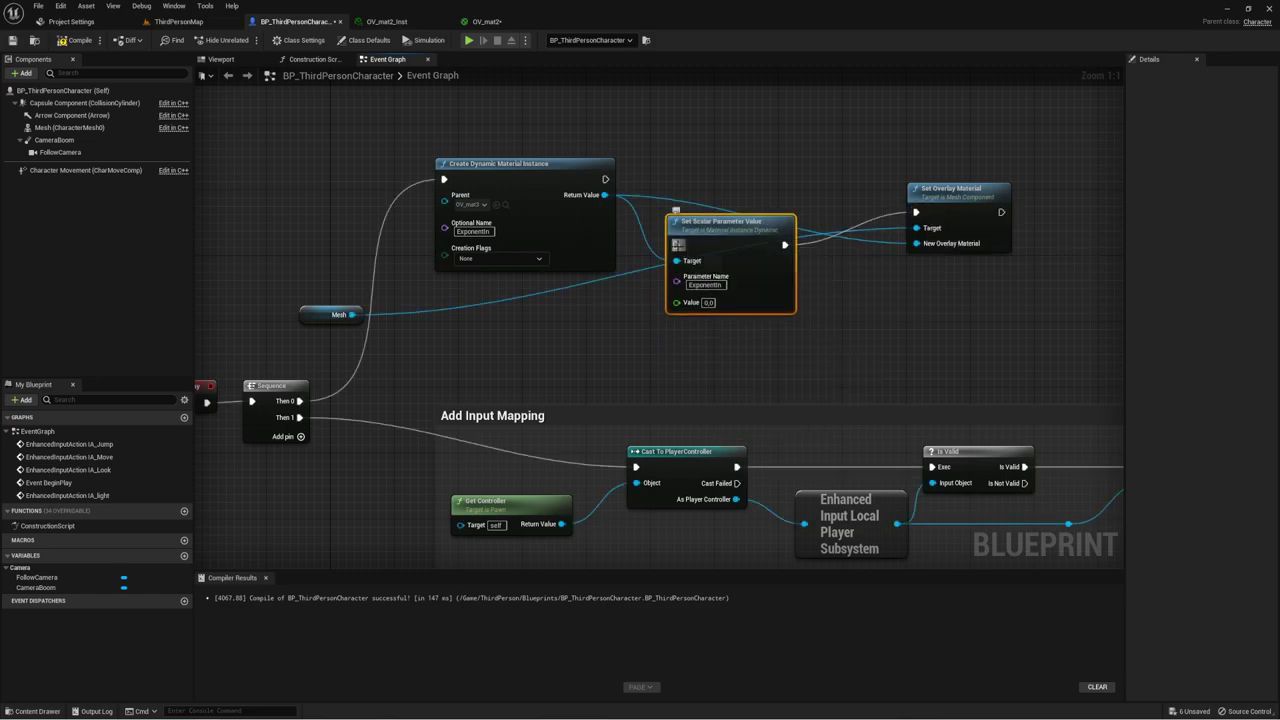
left_click_drag(676, 244, 605, 179)
left_click(708, 302)
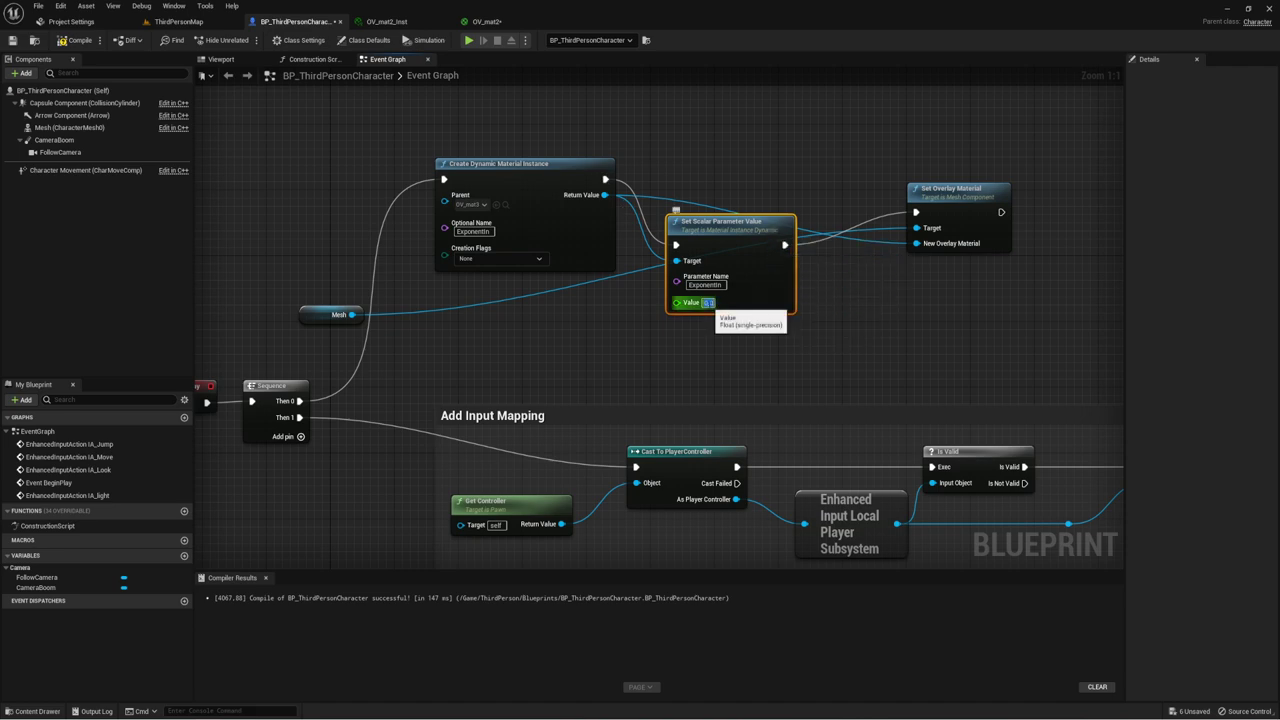
type("1")
left_click(962, 291)
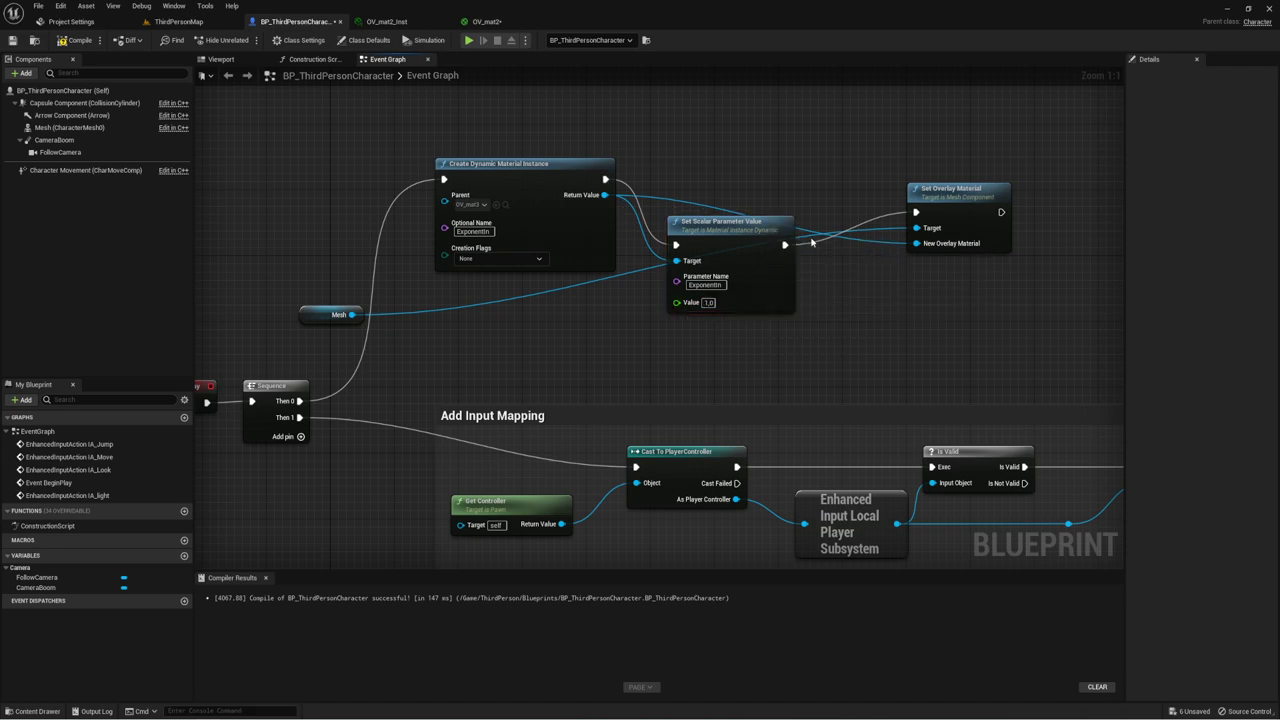
left_click_drag(734, 216, 773, 117)
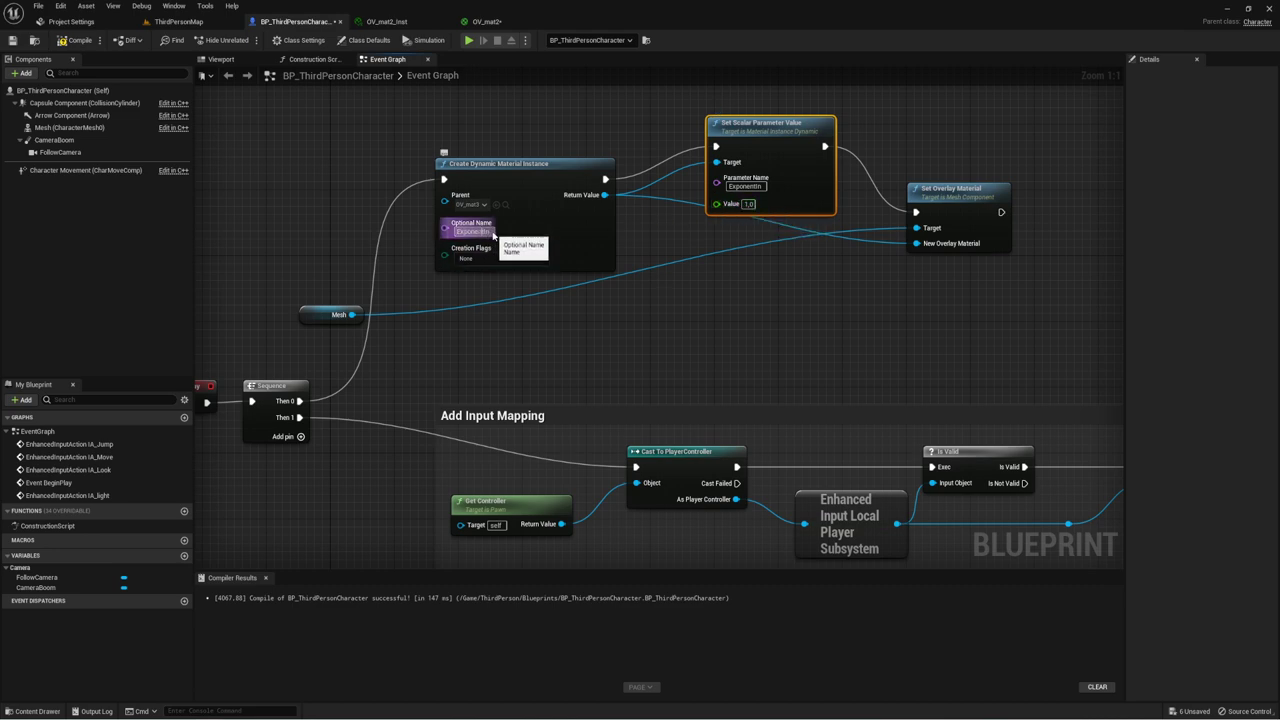
Step: Clear the ExponentIn Optional Name on the dynamic instance node and recompile
left_click(480, 231)
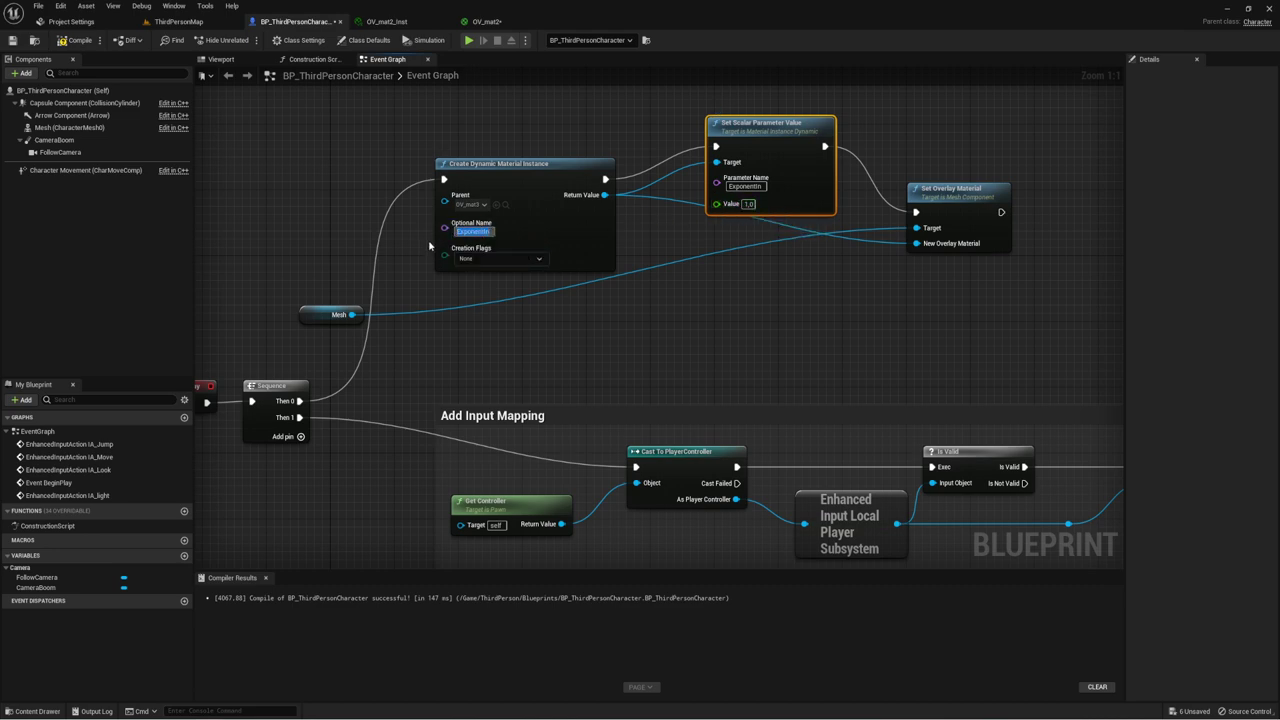
key("BackSpace")
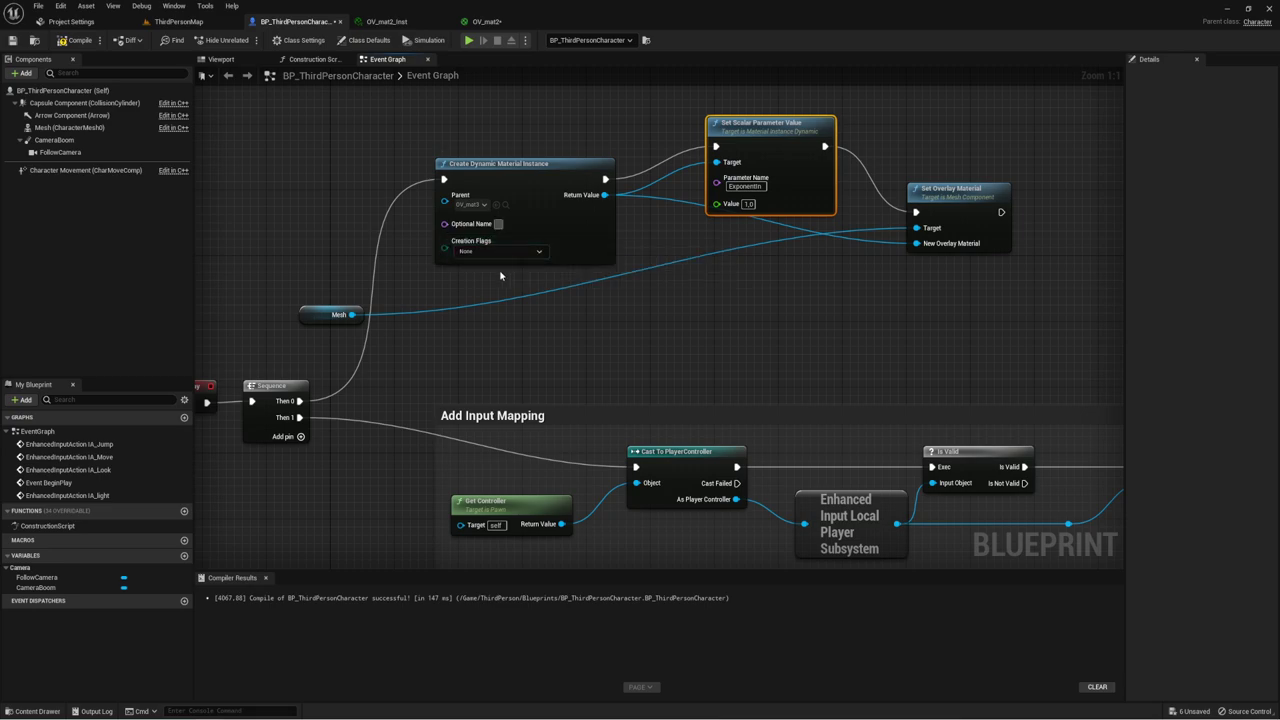
left_click(74, 44)
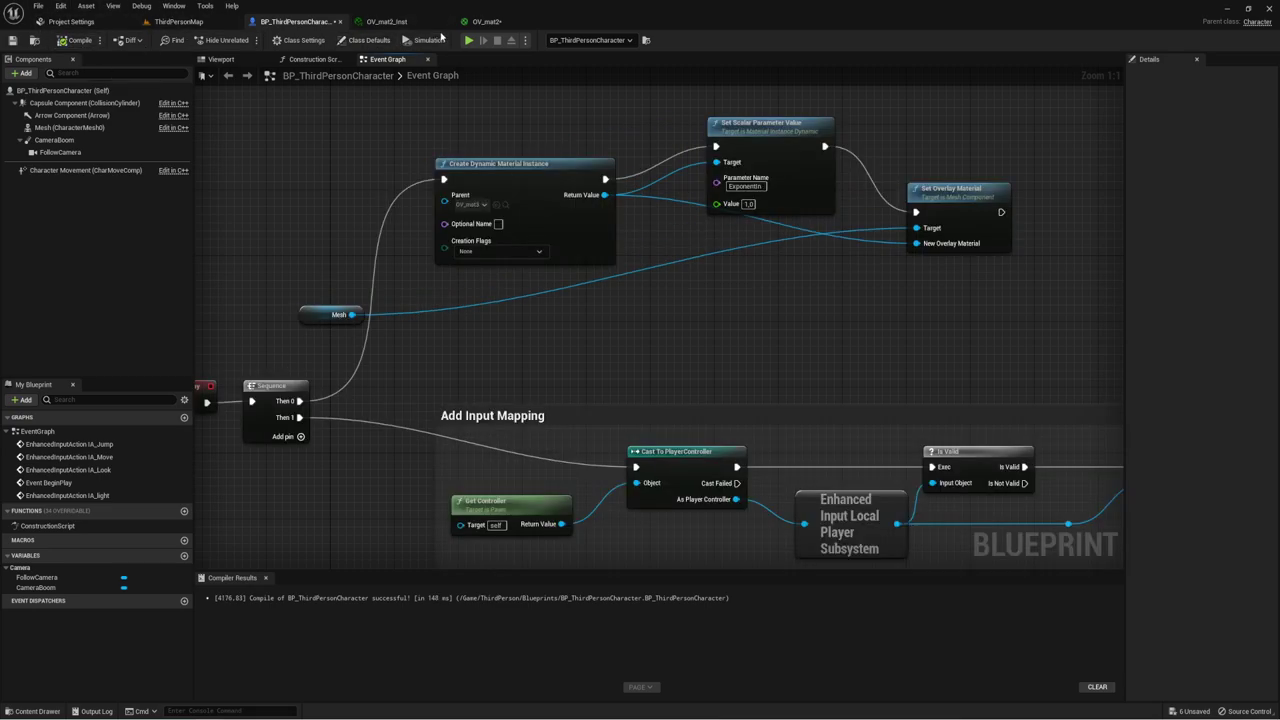
Step: Play-test the character's overlay material in the editor, then stop
left_click(468, 40)
left_click(549, 302)
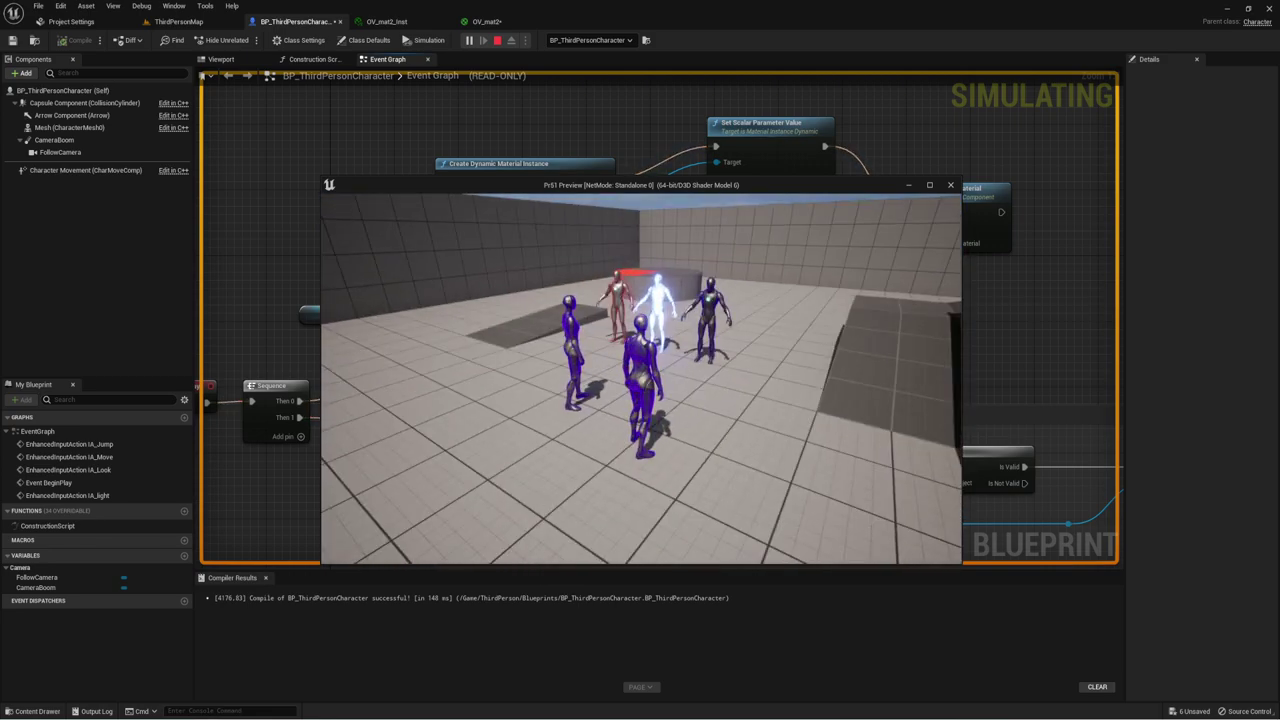
key("Escape")
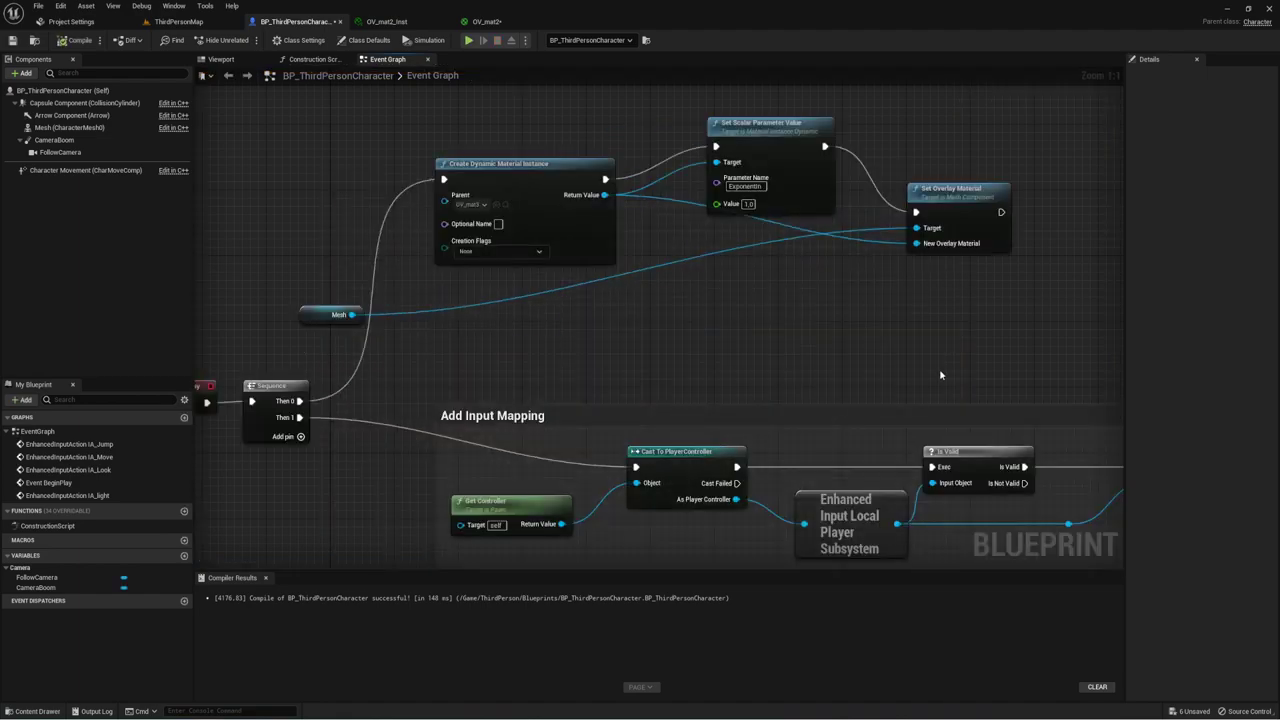
Step: Duplicate Set Scalar Parameter Value beside Set Overlay Material and search 'dela' from its exec
right_click_drag(770, 172, 675, 163)
left_click(678, 155)
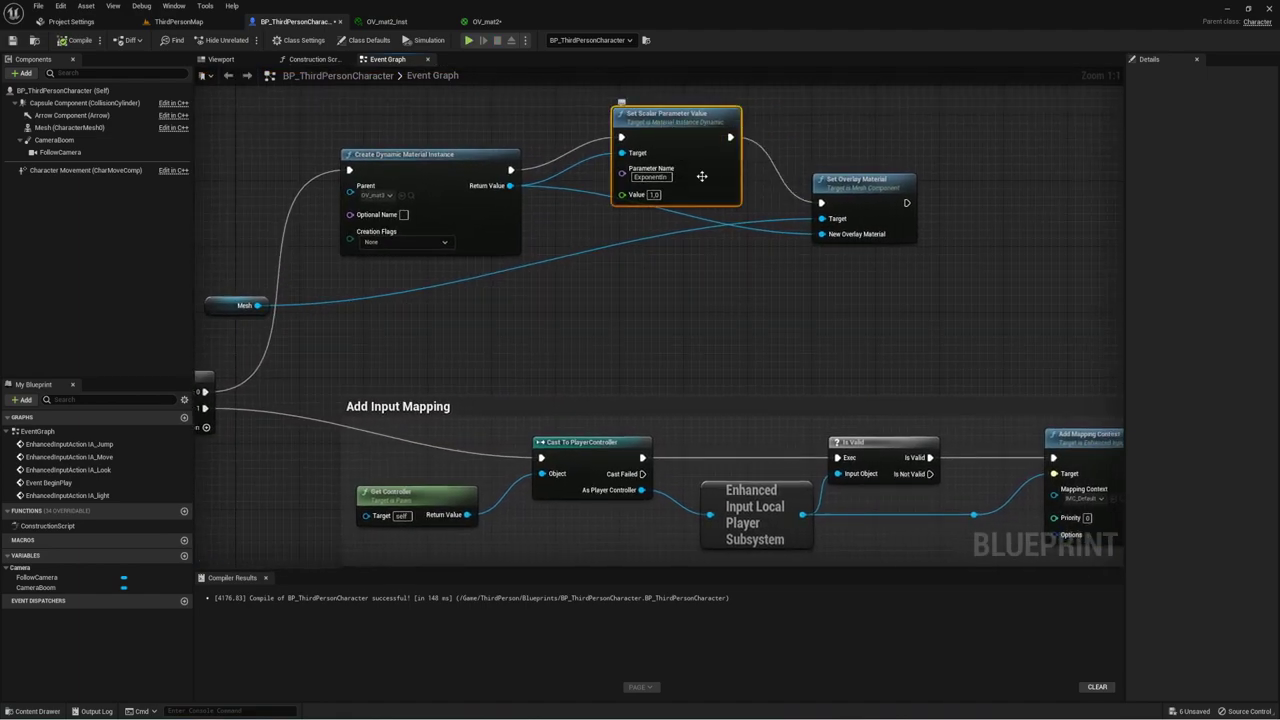
key("ctrl+c")
key("ctrl+v")
right_click_drag(1030, 210, 881, 210)
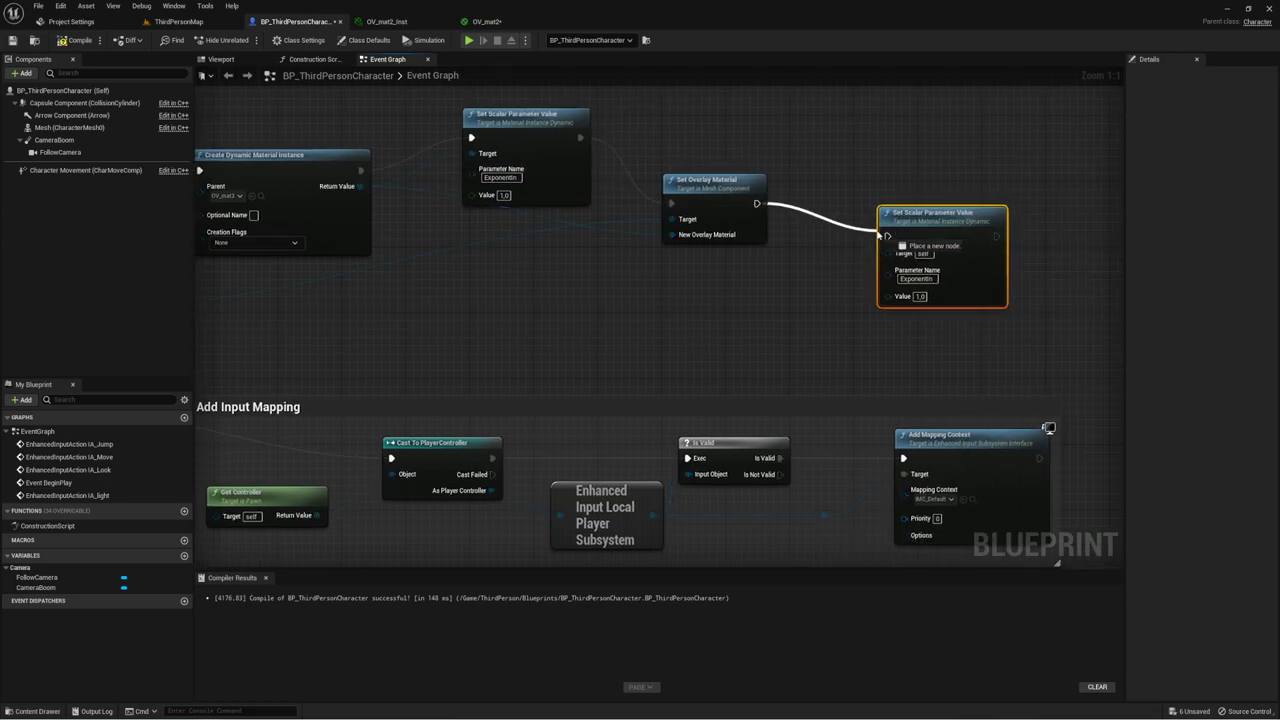
left_click_drag(756, 203, 816, 212)
type("del")
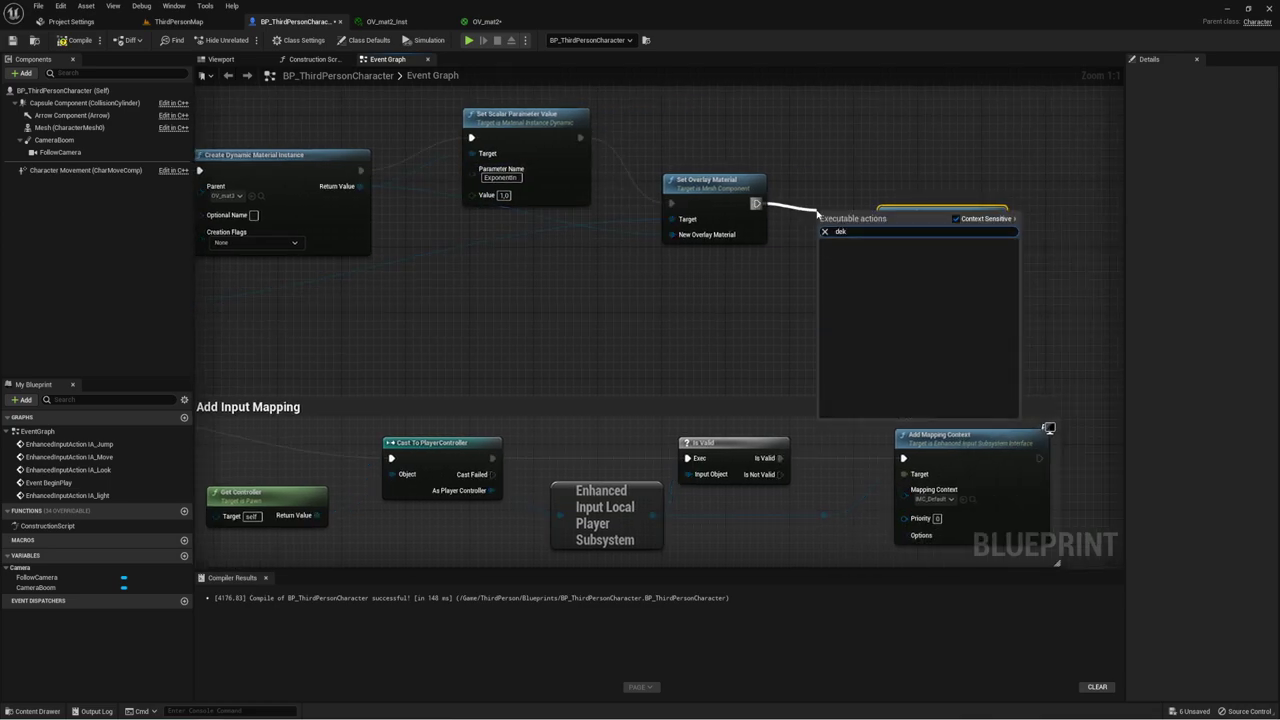
type("a")
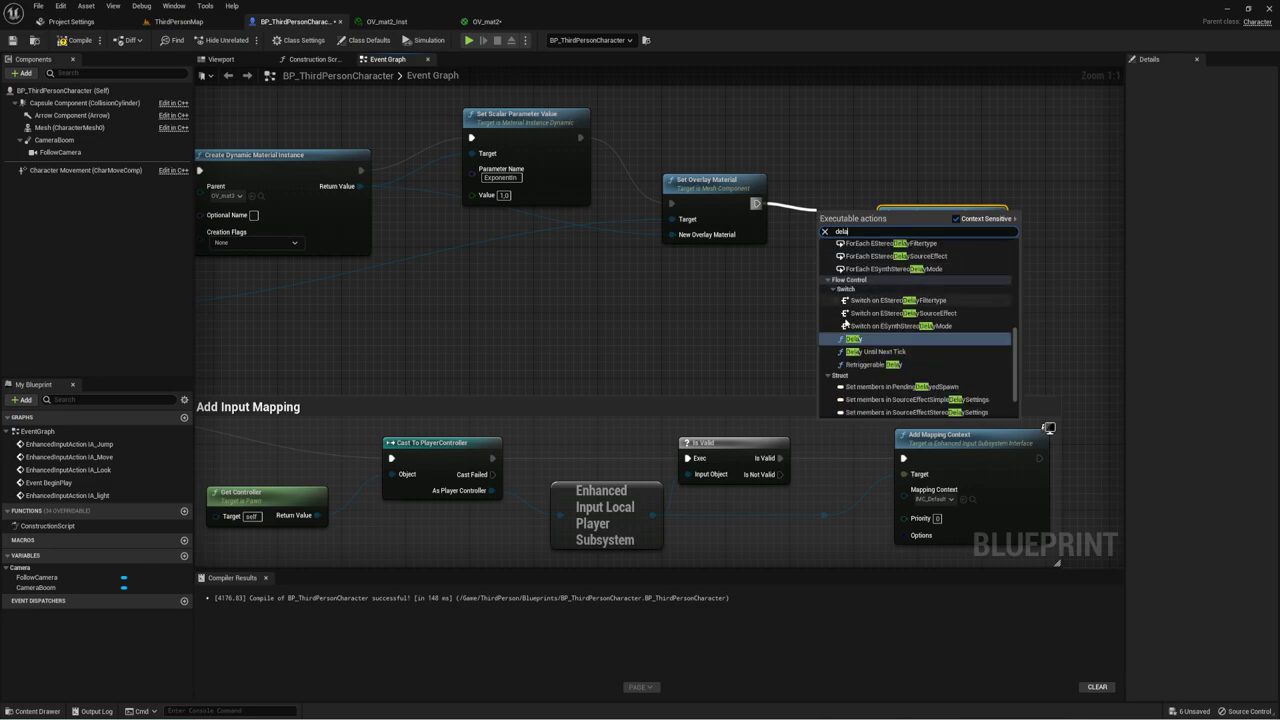
Step: Add a Delay after Set Overlay Material so that it runs the duplicate Set Scalar node when Completed
left_click(857, 341)
left_click_drag(957, 229, 1053, 220)
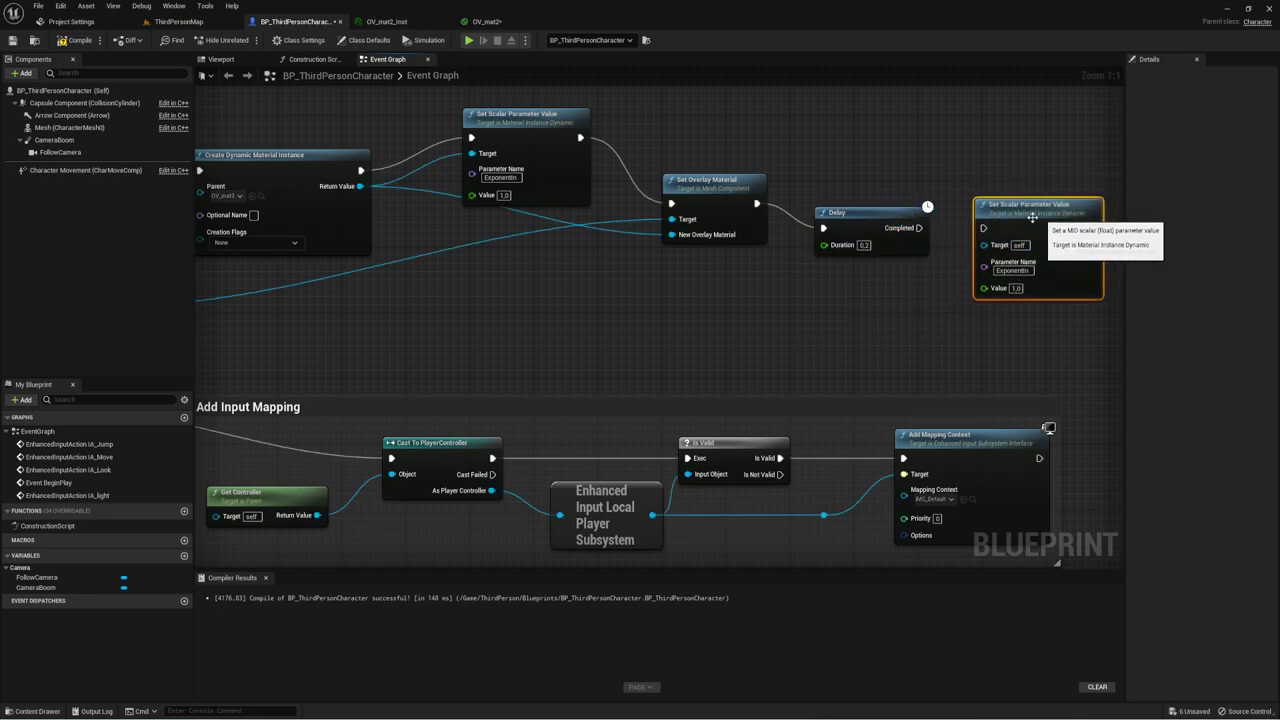
left_click_drag(919, 228, 983, 228)
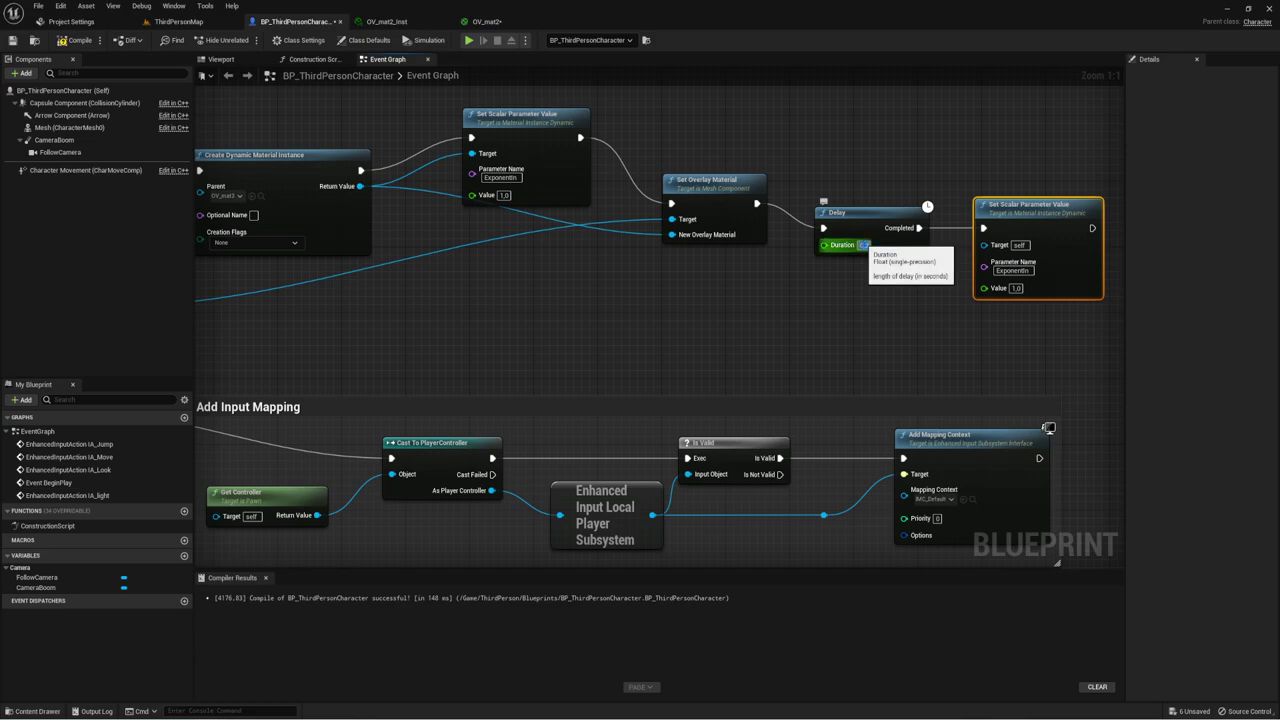
left_click(960, 284)
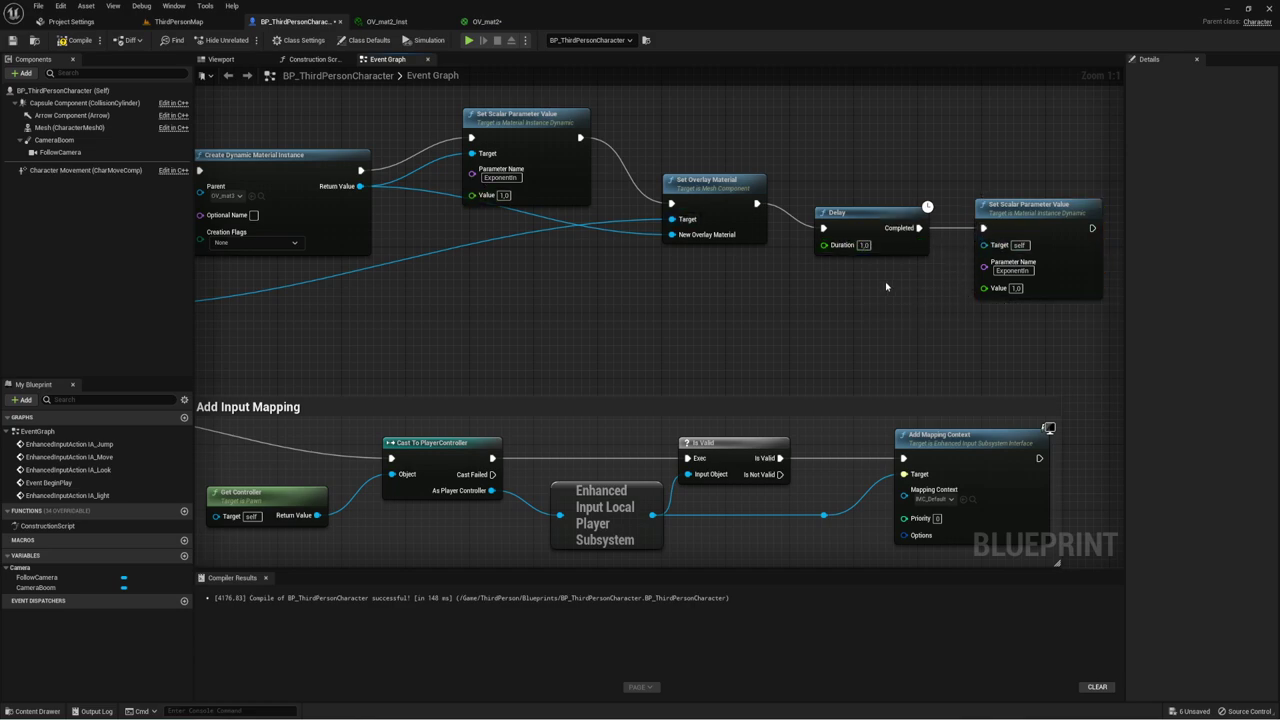
Step: Set Delay Duration to 1.0 and target the dynamic instance with ExponentIn -3, then compile
left_click(863, 245)
left_click_drag(984, 245, 361, 188)
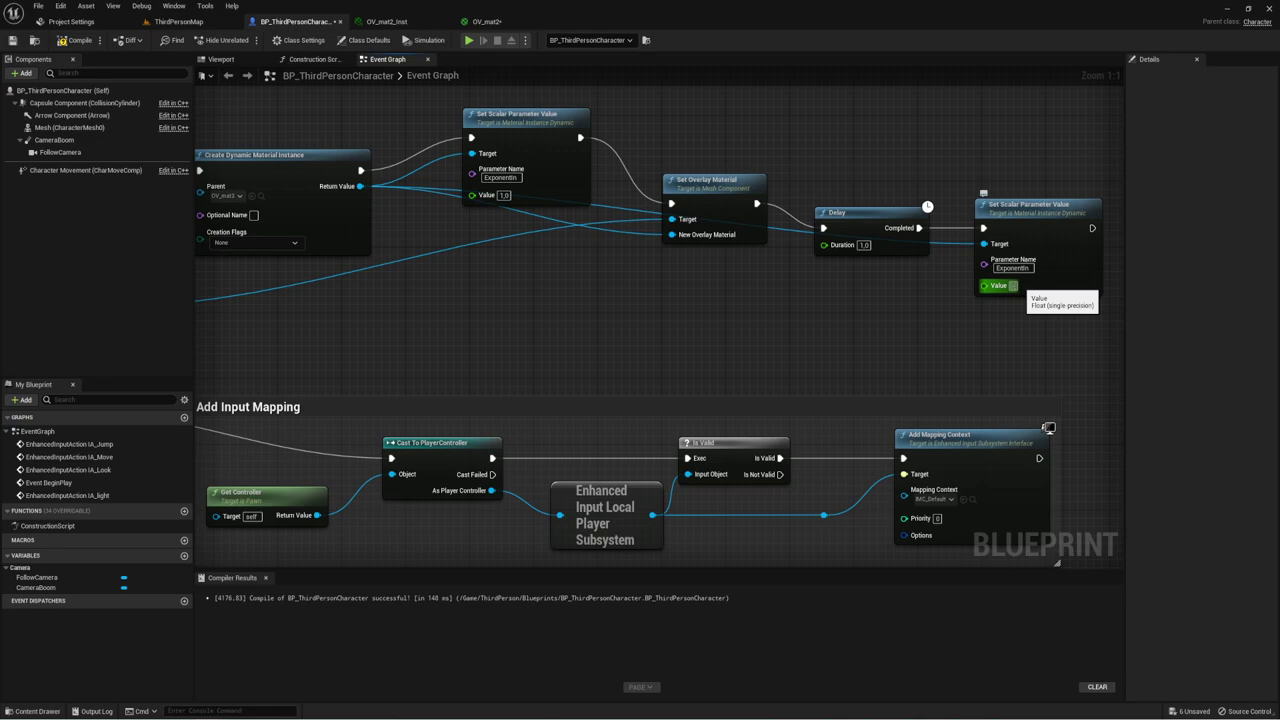
type("-3")
left_click(75, 40)
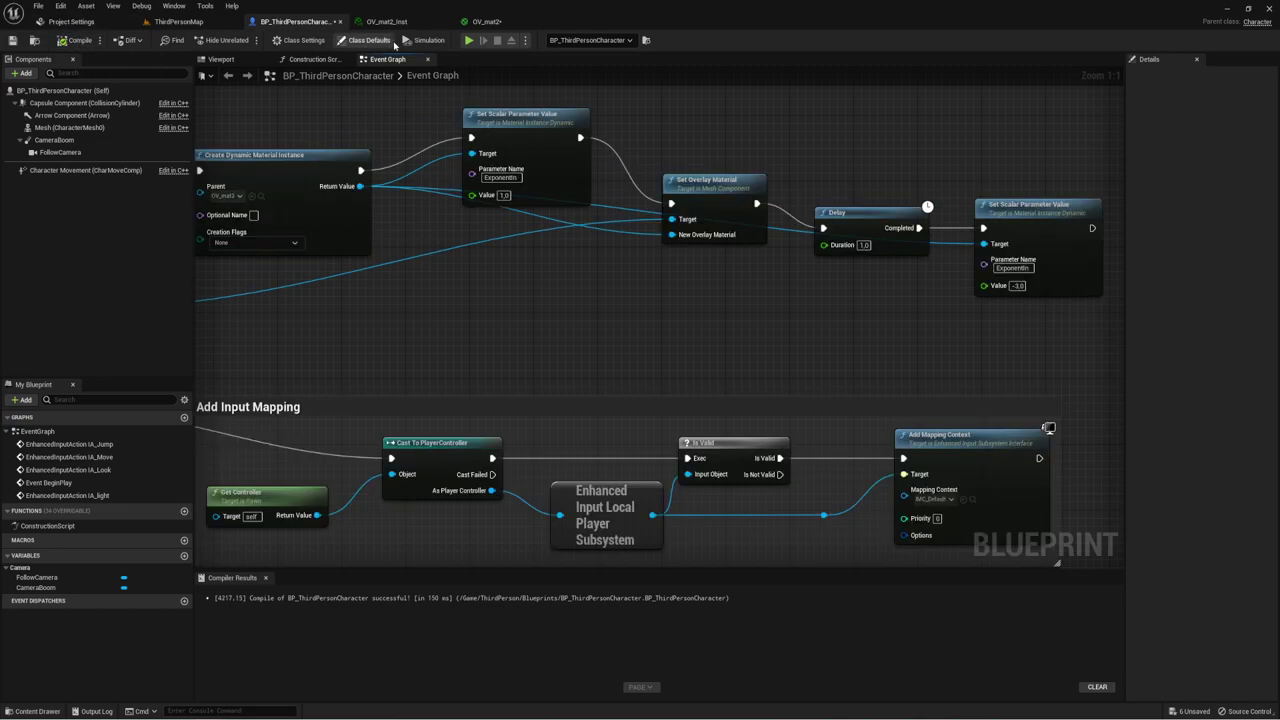
left_click(471, 41)
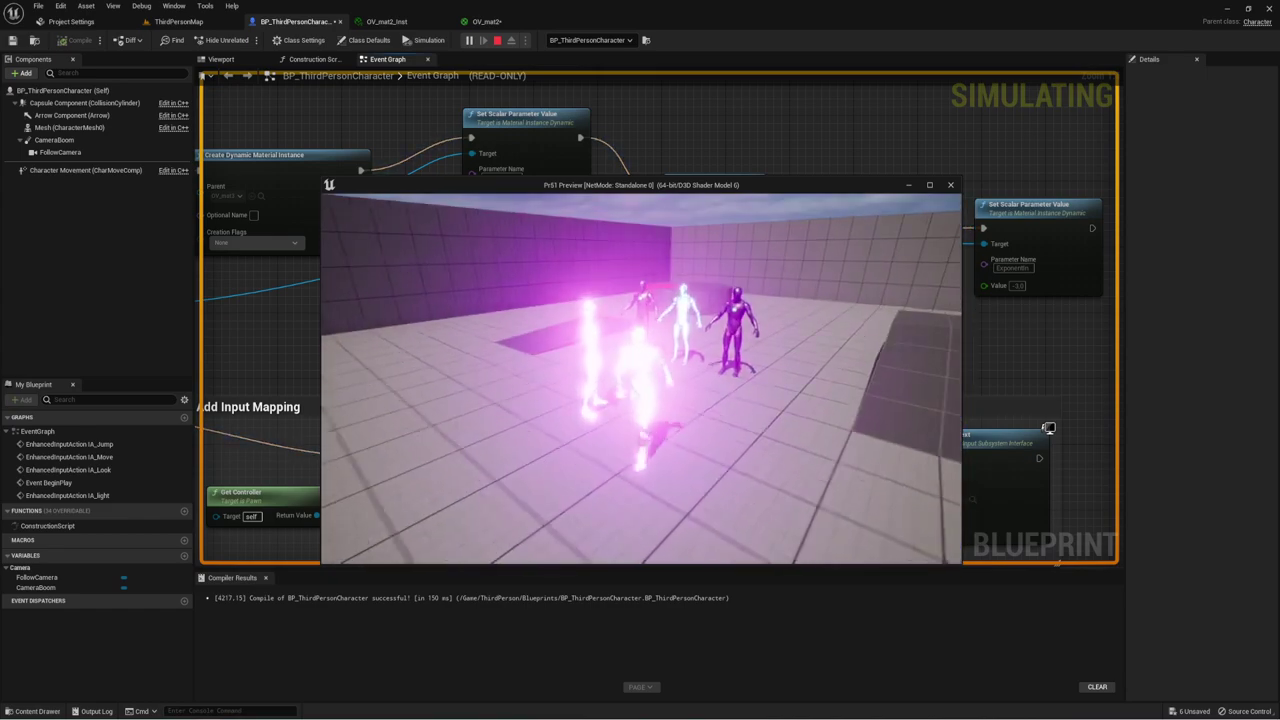
key("Escape")
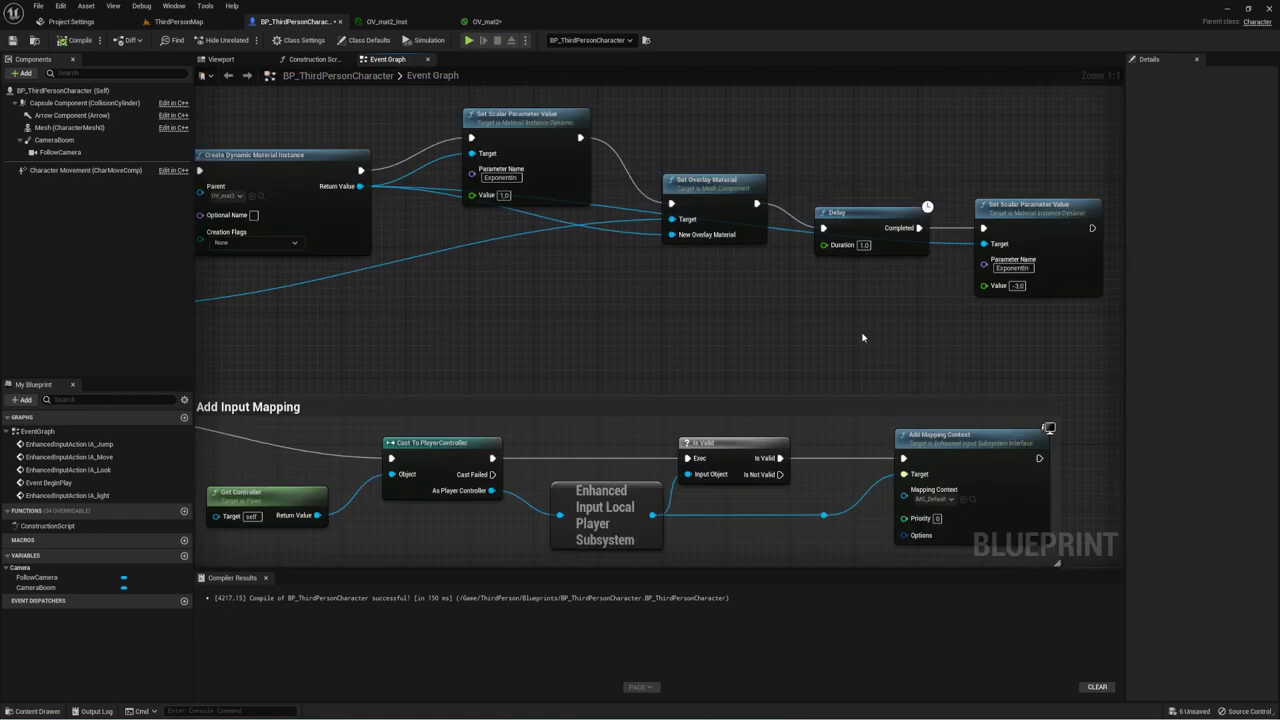
Step: Box-select the node chain from the dynamic material instance through the scalar, overlay and Delay nodes
scroll(663, 347, "down", 3)
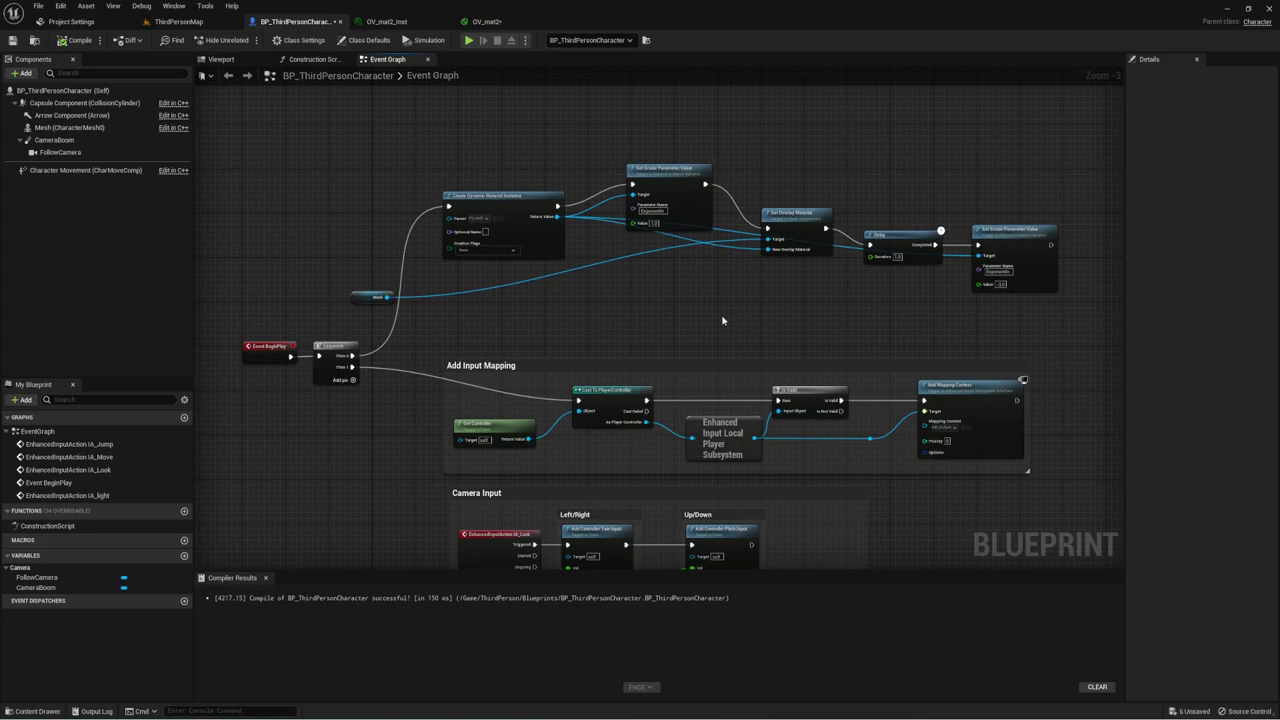
right_click(685, 301)
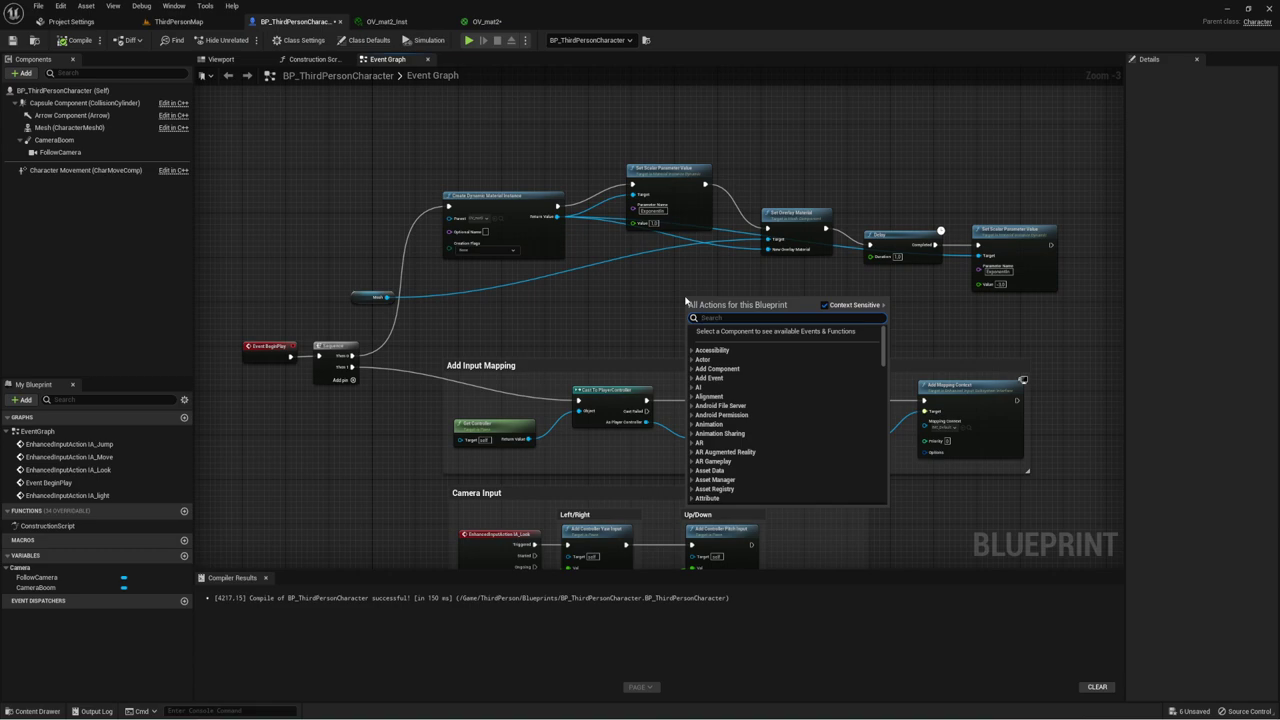
left_click(643, 292)
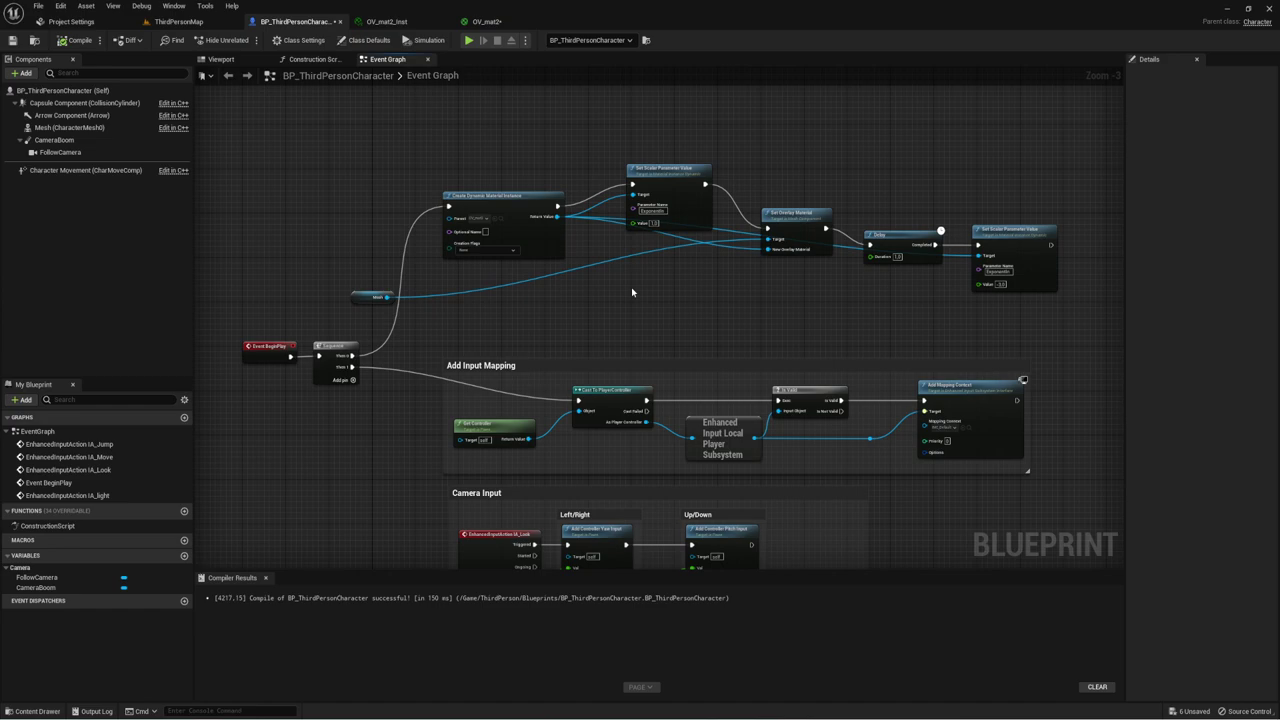
left_click_drag(618, 280, 569, 287)
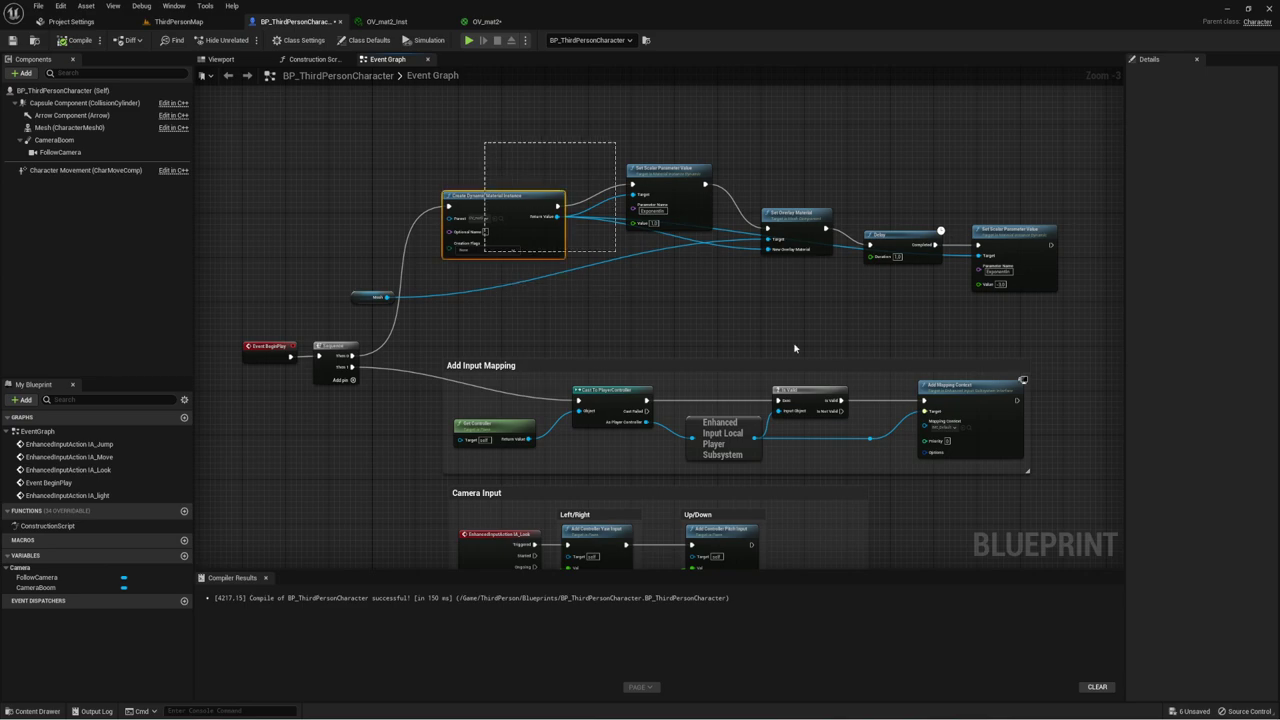
left_click_drag(794, 348, 994, 313)
scroll(746, 331, "up", 2)
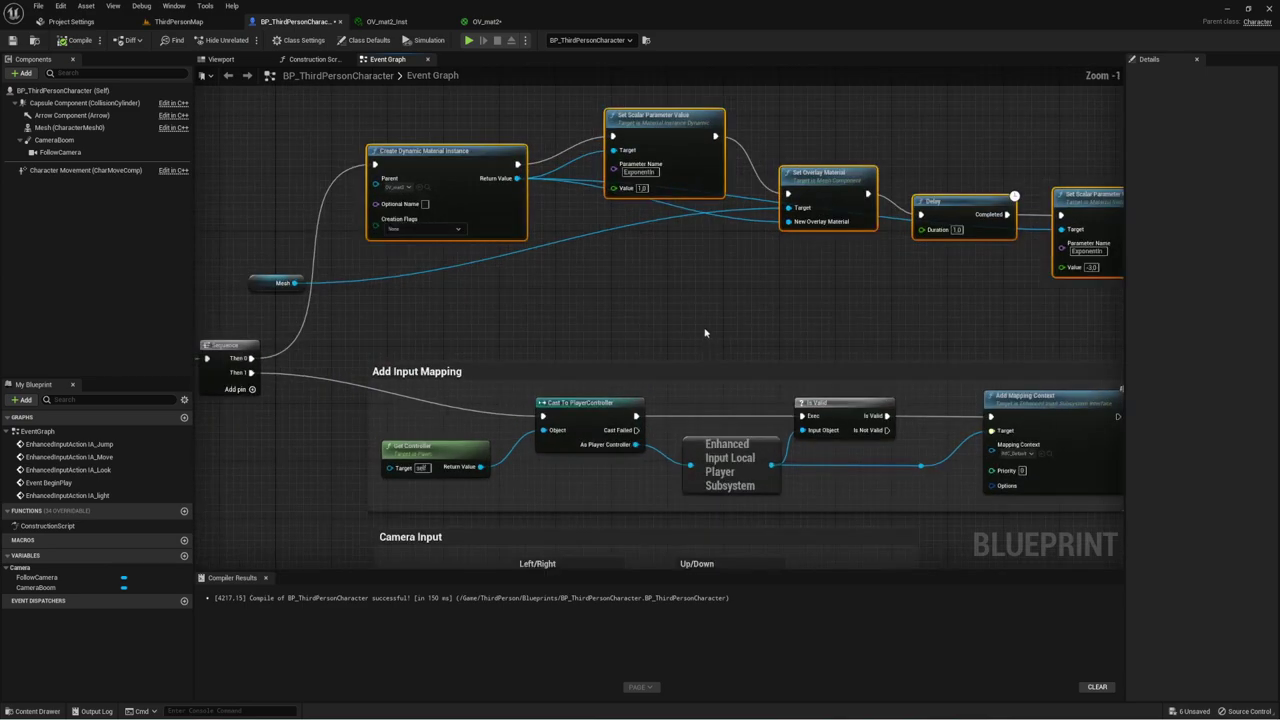
scroll(652, 359, "up", 1)
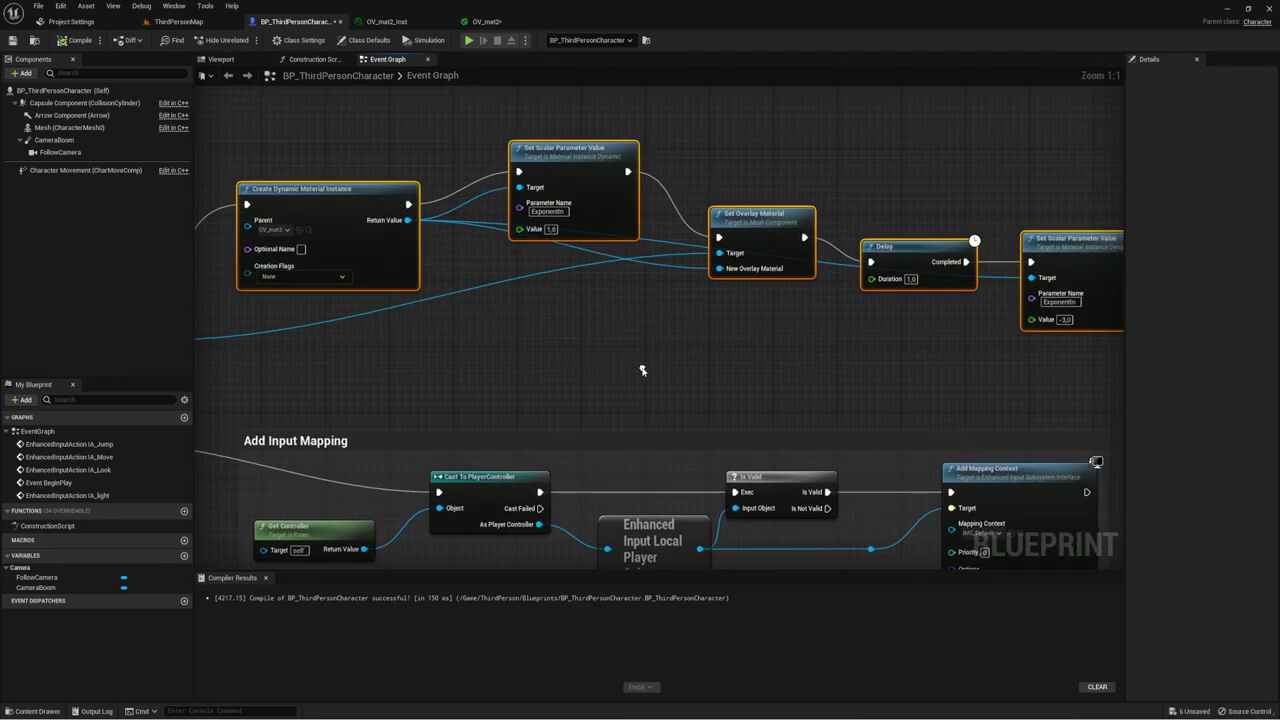
left_click_drag(357, 390, 984, 202)
right_click_drag(704, 340, 1149, 330)
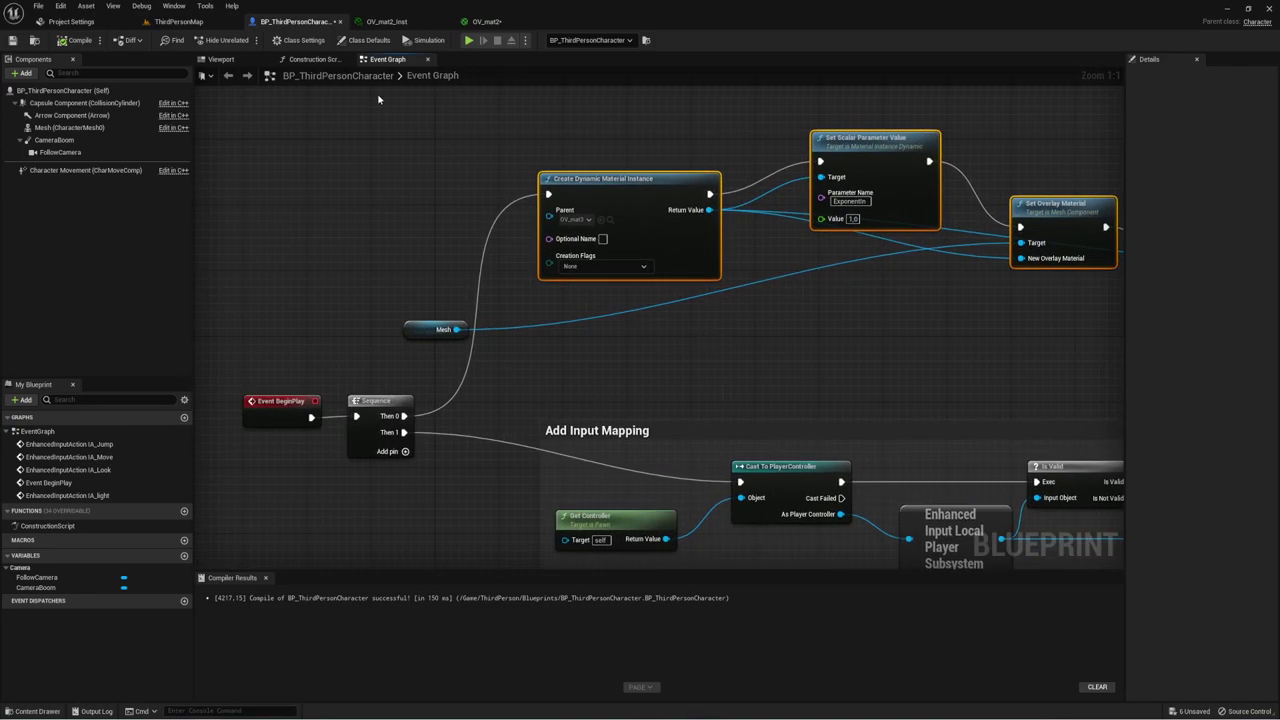
Step: Select SM_ChamferCube in the level map
left_click(178, 21)
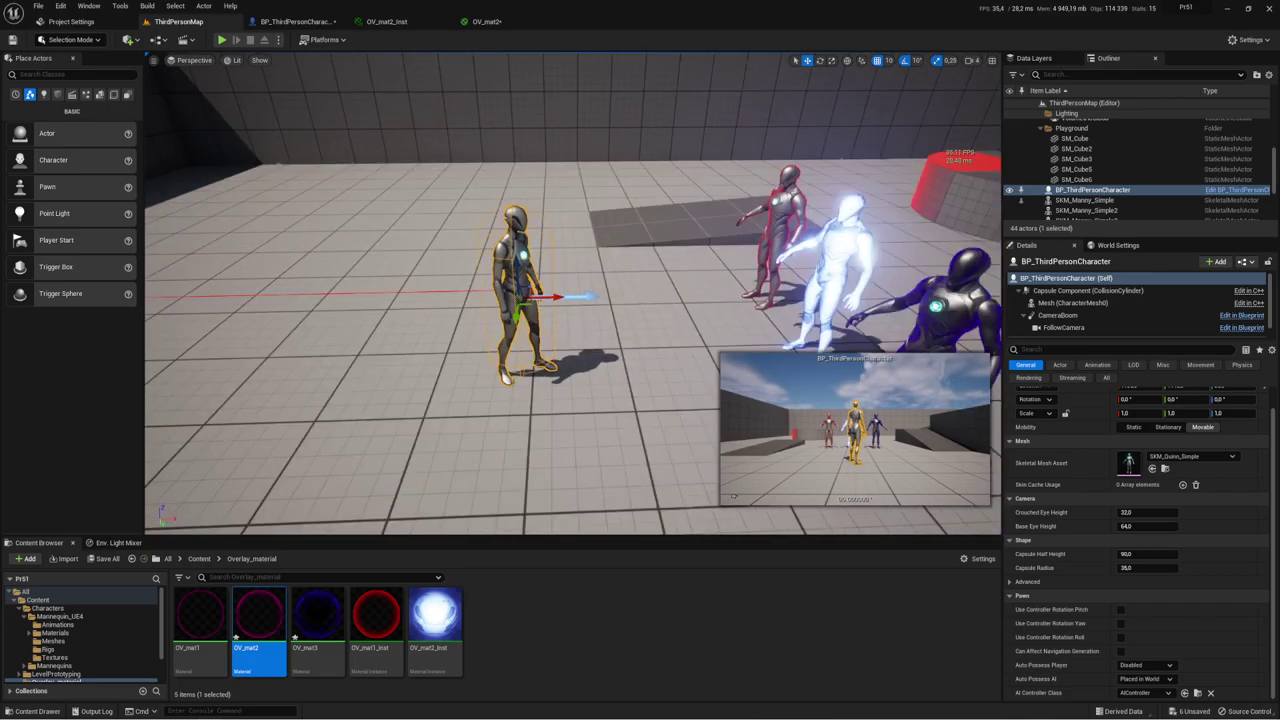
mouse_move(572, 294)
right_mouse_down()
mouse_move(600, 300)
mouse_move(371, 192)
right_mouse_up()
left_click(495, 206)
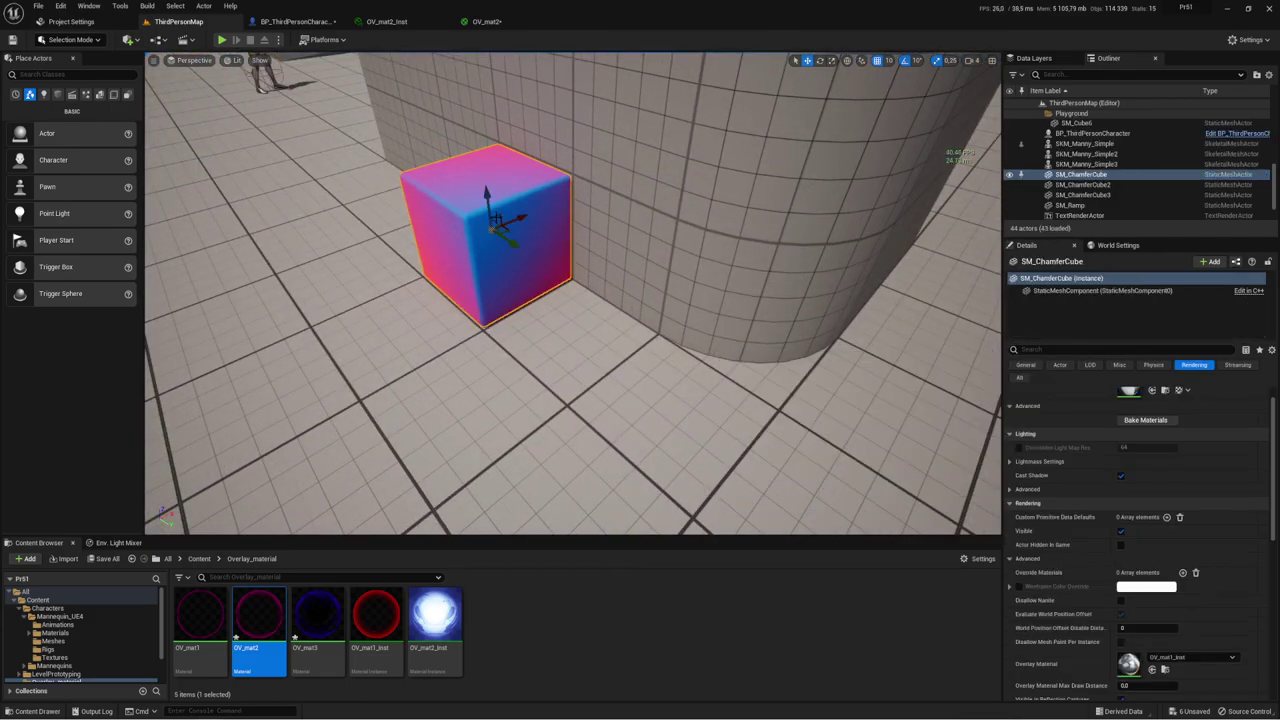
Step: Apply OV_mat2_Inst as the cube's Overlay Material, then return to the BP_ThirdPersonCharacter Event Graph
scroll(1140, 550, "down", 3)
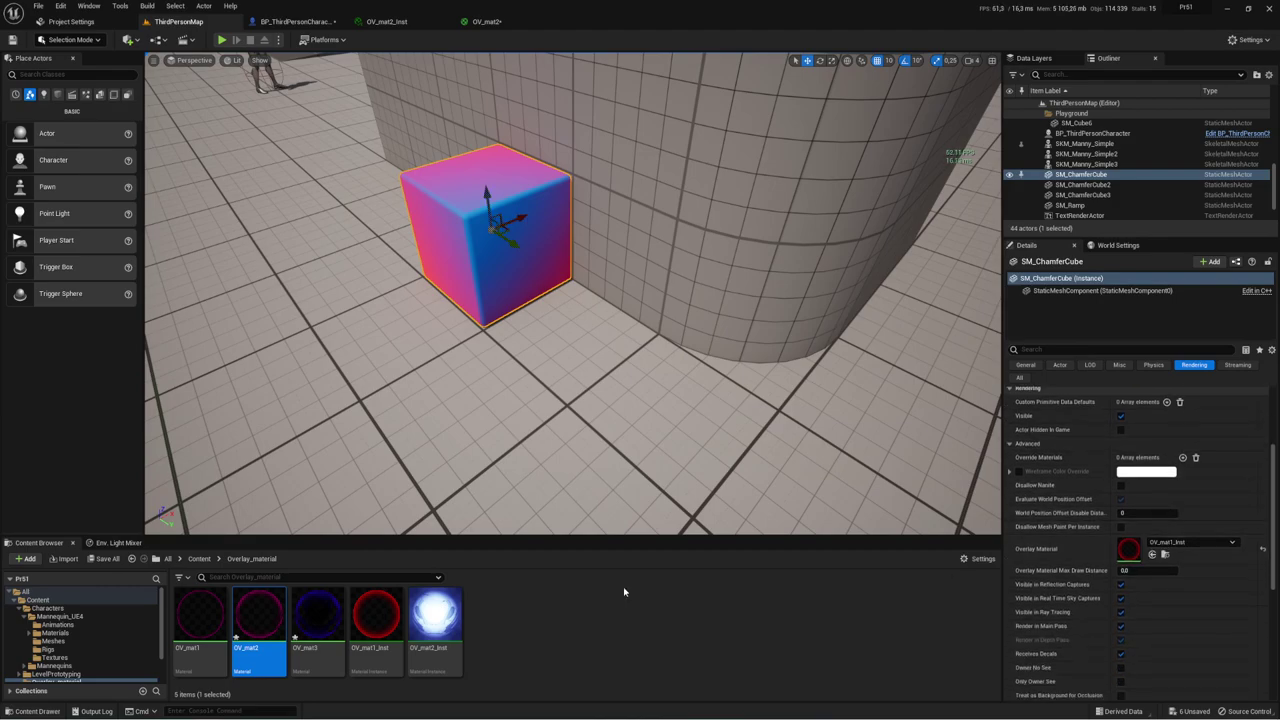
left_click_drag(425, 622, 1151, 557)
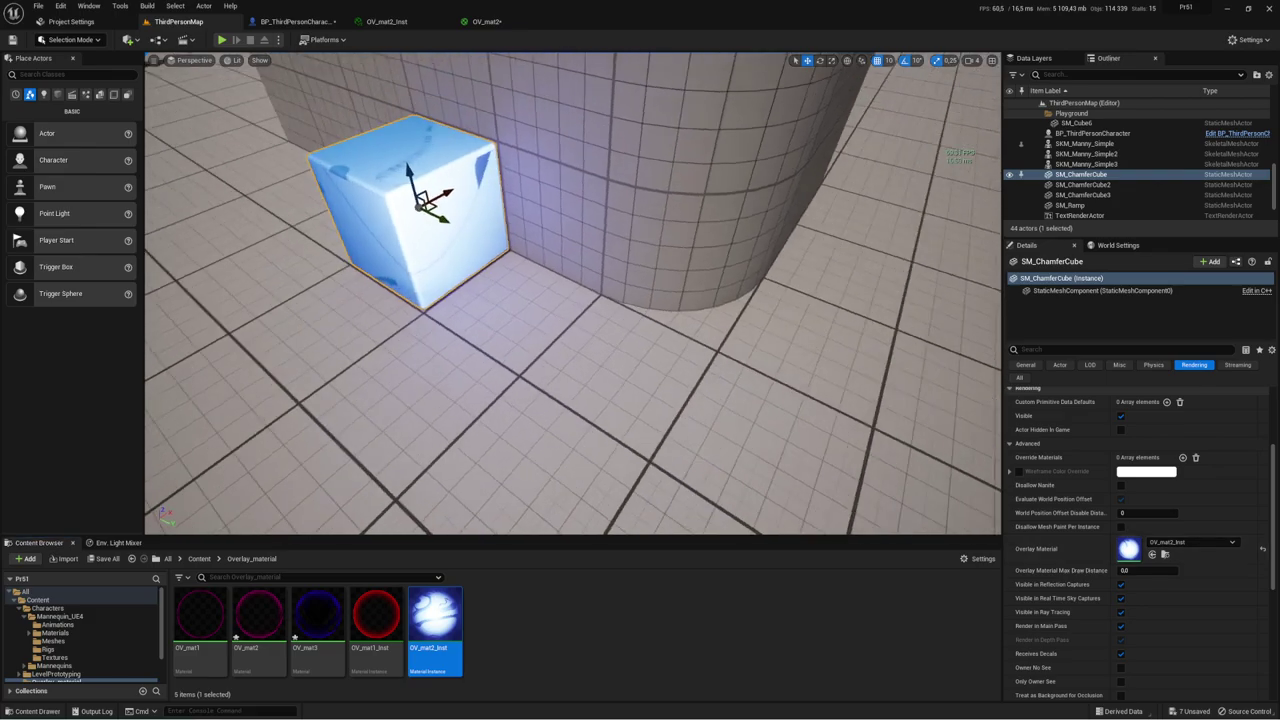
mouse_move(629, 429)
right_mouse_down()
mouse_move(760, 420)
mouse_move(200, 83)
right_mouse_up()
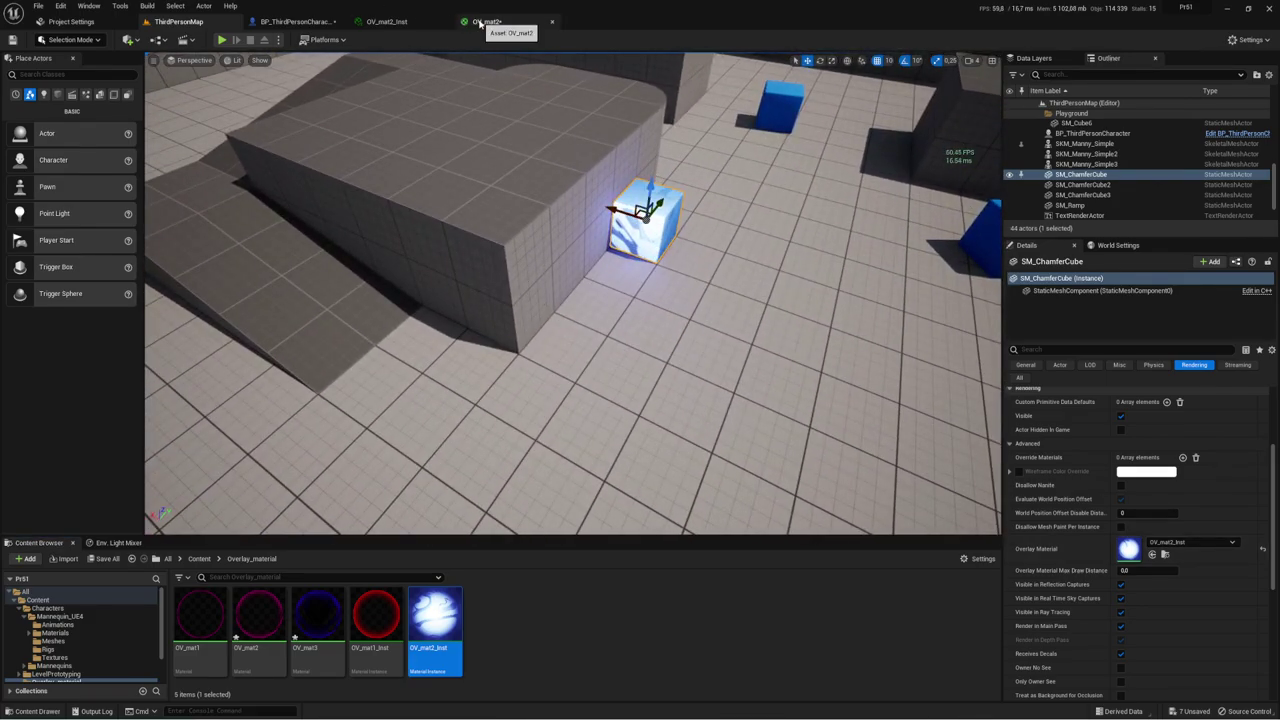
left_click(295, 21)
mouse_move(712, 246)
right_mouse_down()
mouse_move(649, 205)
mouse_move(794, 412)
right_mouse_up()
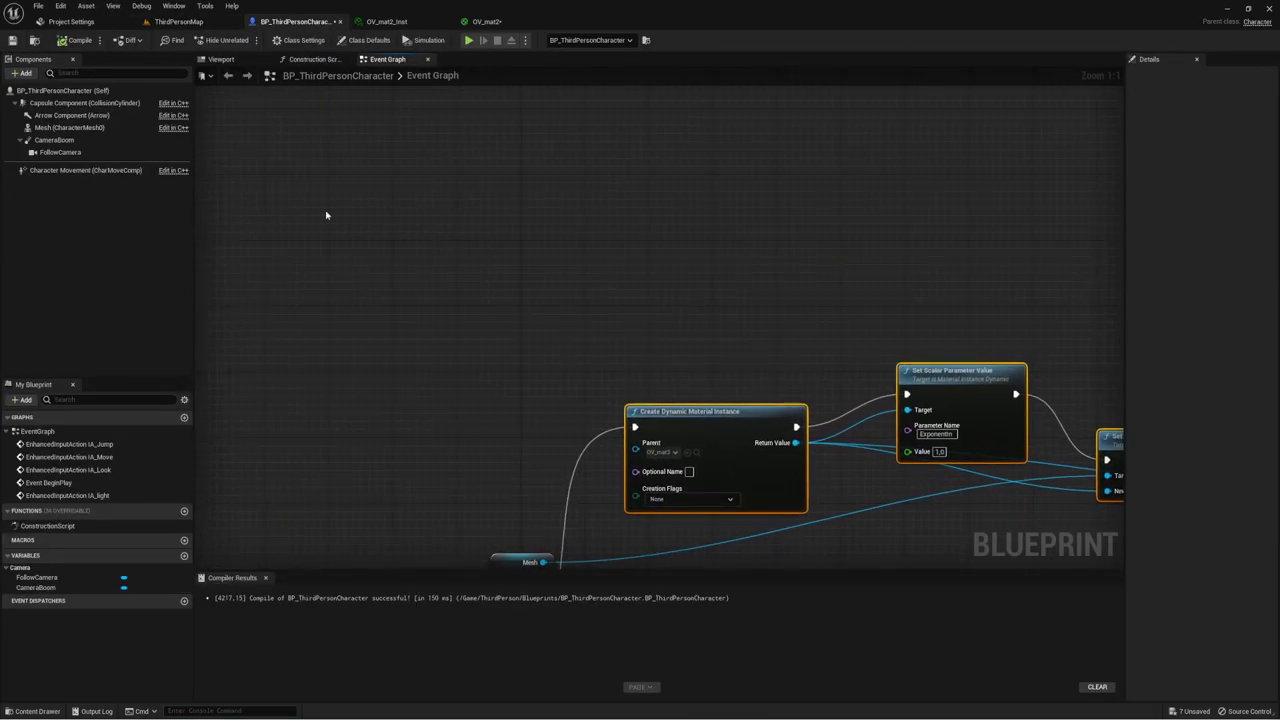
Step: Detach Set Overlay Material from the dynamic material chain and choose OV_mat2_Inst as its overlay material
right_click_drag(622, 202, 505, 151)
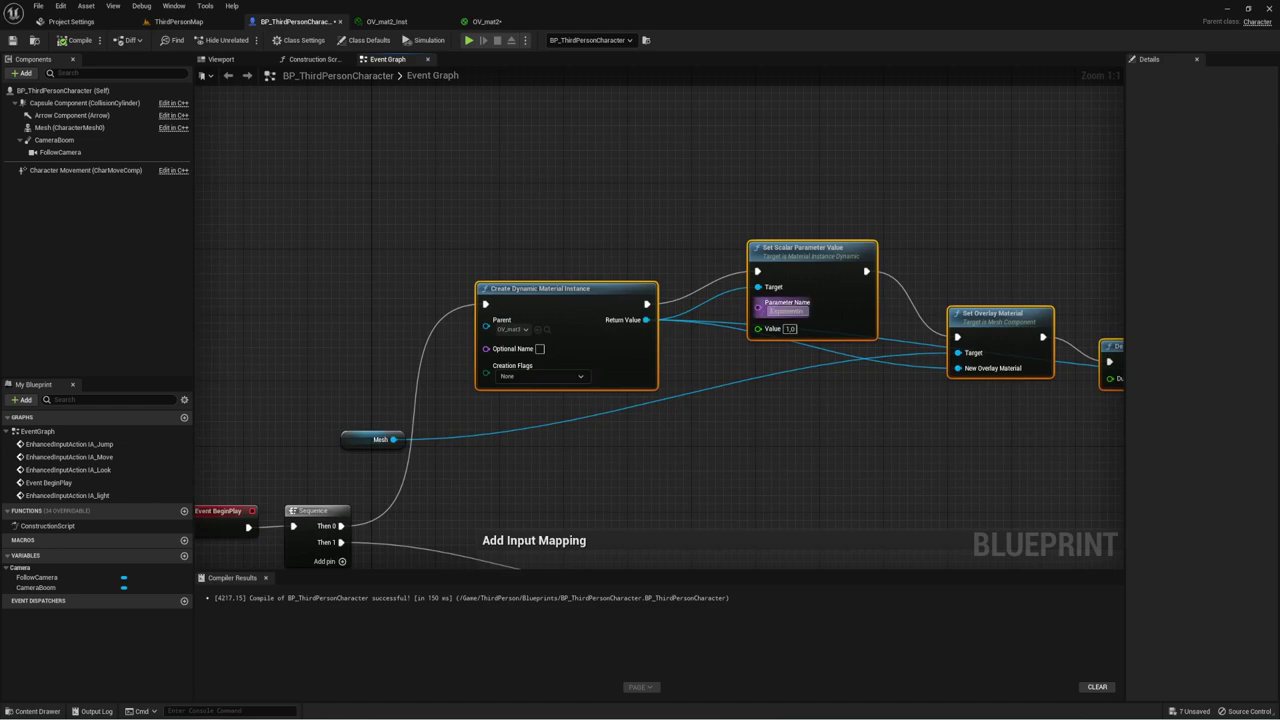
right_click_drag(664, 231, 480, 204)
mouse_move(699, 331)
left_mouse_down()
mouse_move(795, 158)
mouse_move(826, 188)
left_mouse_up()
right_click_drag(740, 240, 659, 235)
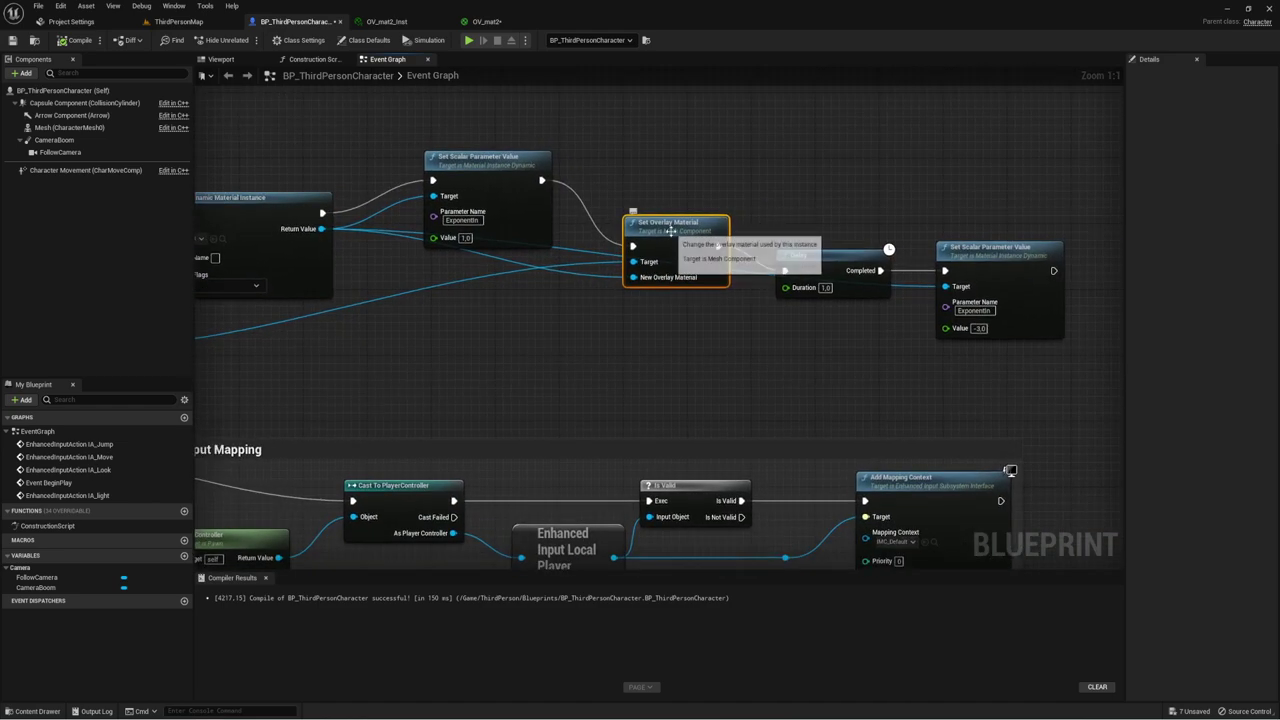
left_click_drag(660, 236, 684, 293)
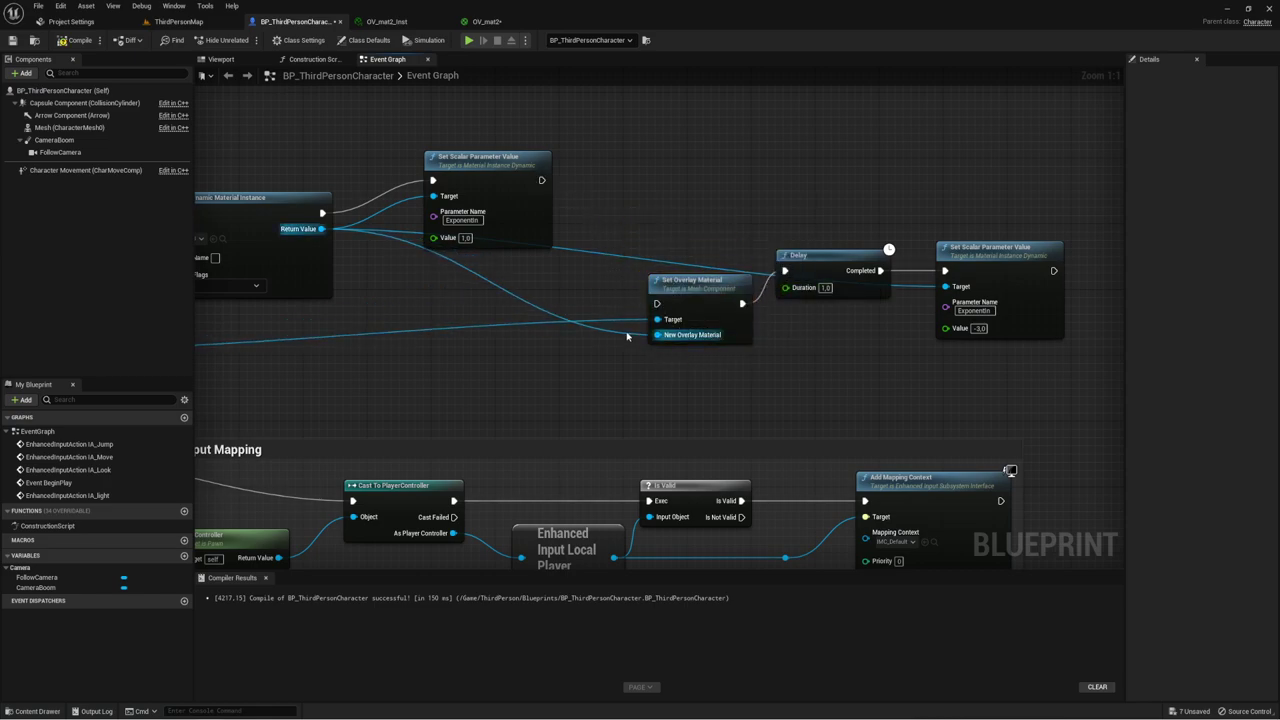
left_click(657, 334, "alt")
left_click(688, 344)
scroll(680, 411, "down", 5)
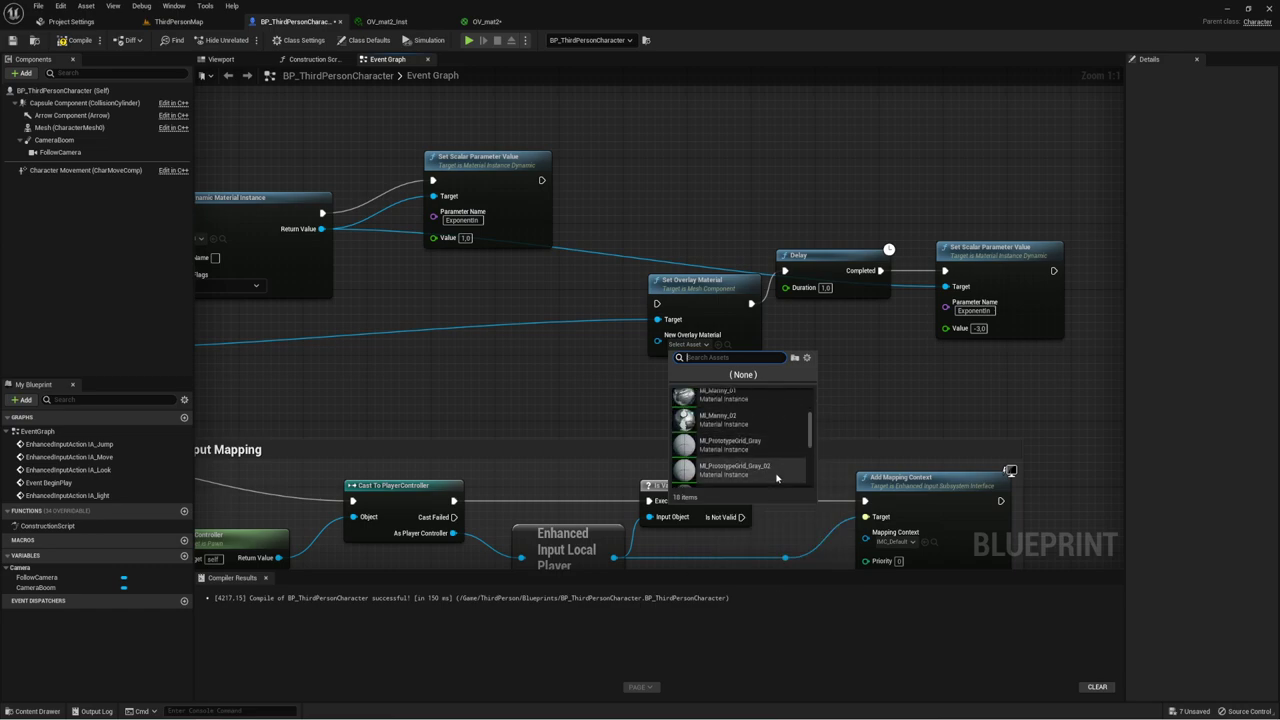
scroll(777, 472, "down", 5)
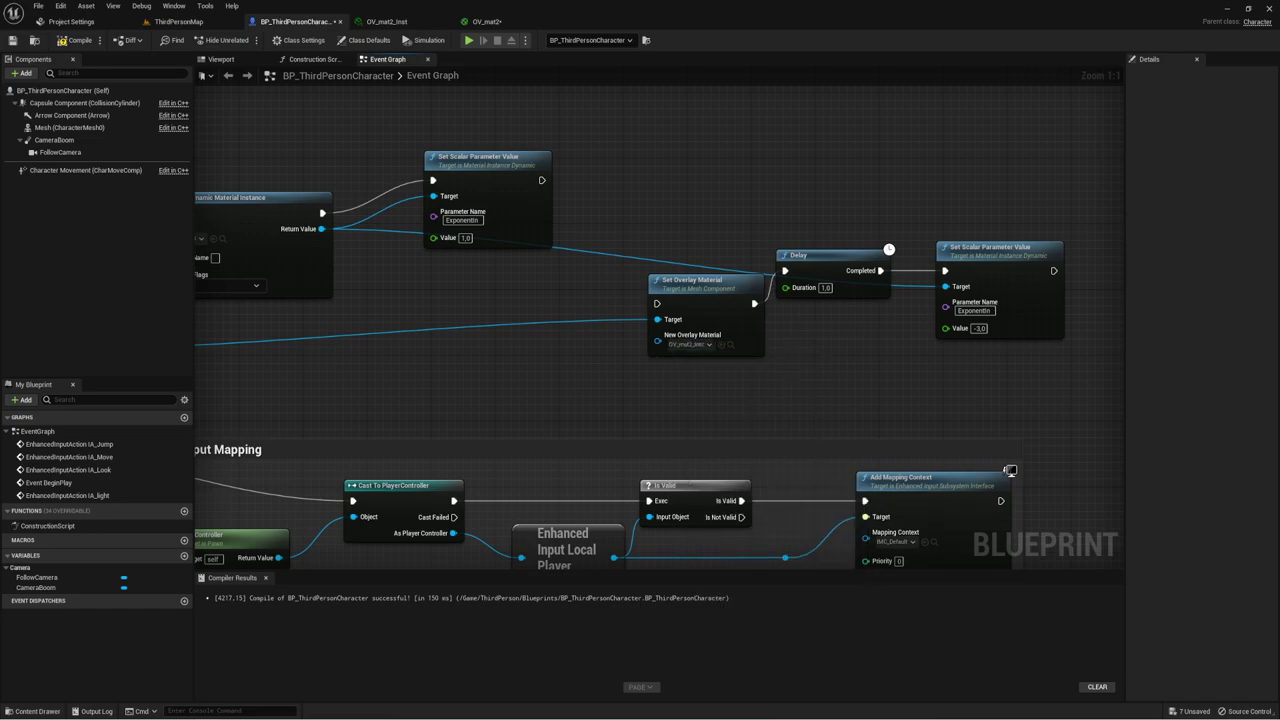
scroll(783, 319, "down", 3)
scroll(665, 343, "up", 3)
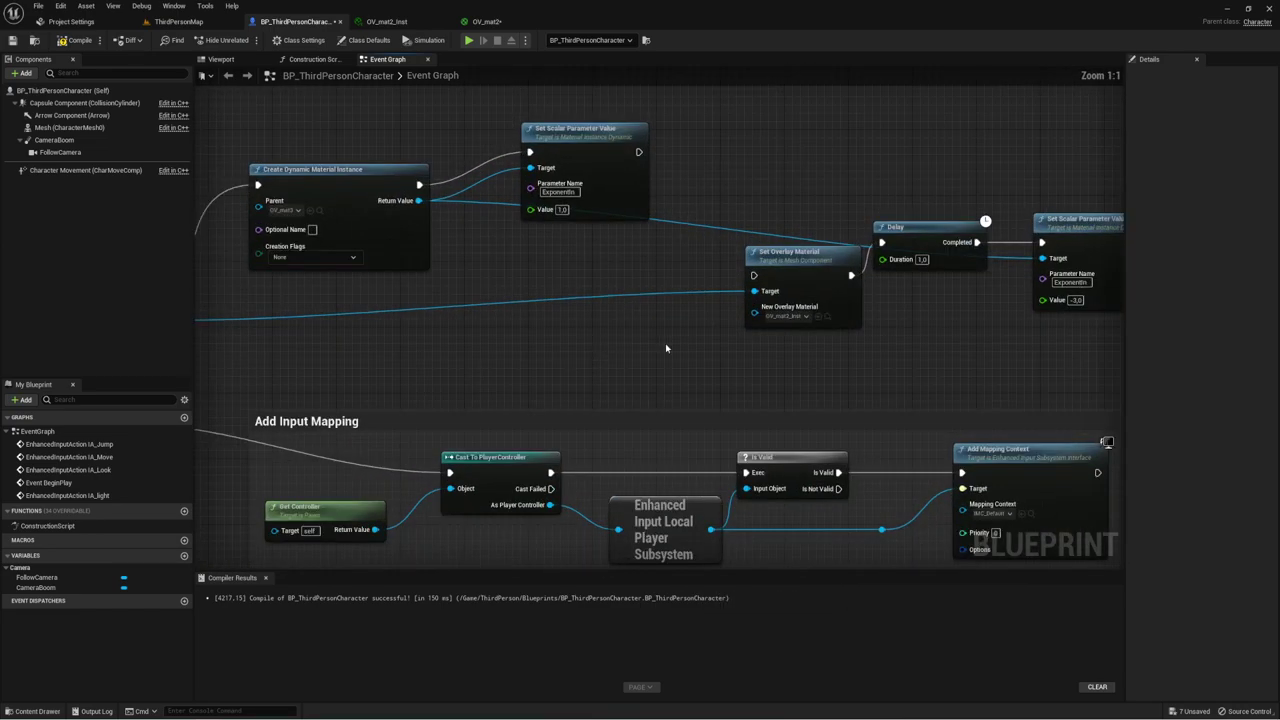
Step: Delete the Delay, both Set Scalar Parameter nodes and the Create Dynamic Material Instance node
right_click_drag(665, 348, 535, 338)
left_click(770, 217)
left_click(950, 208, "ctrl")
key("Delete")
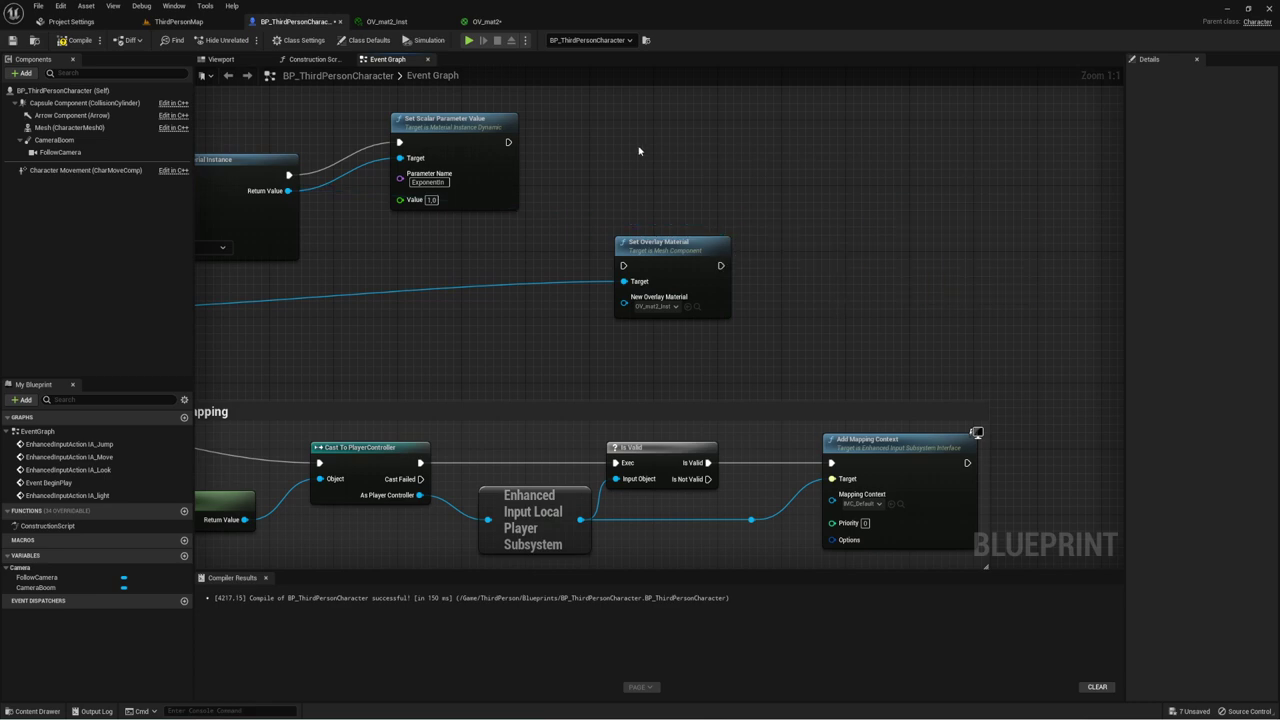
left_click_drag(520, 242, 200, 112)
key("Delete")
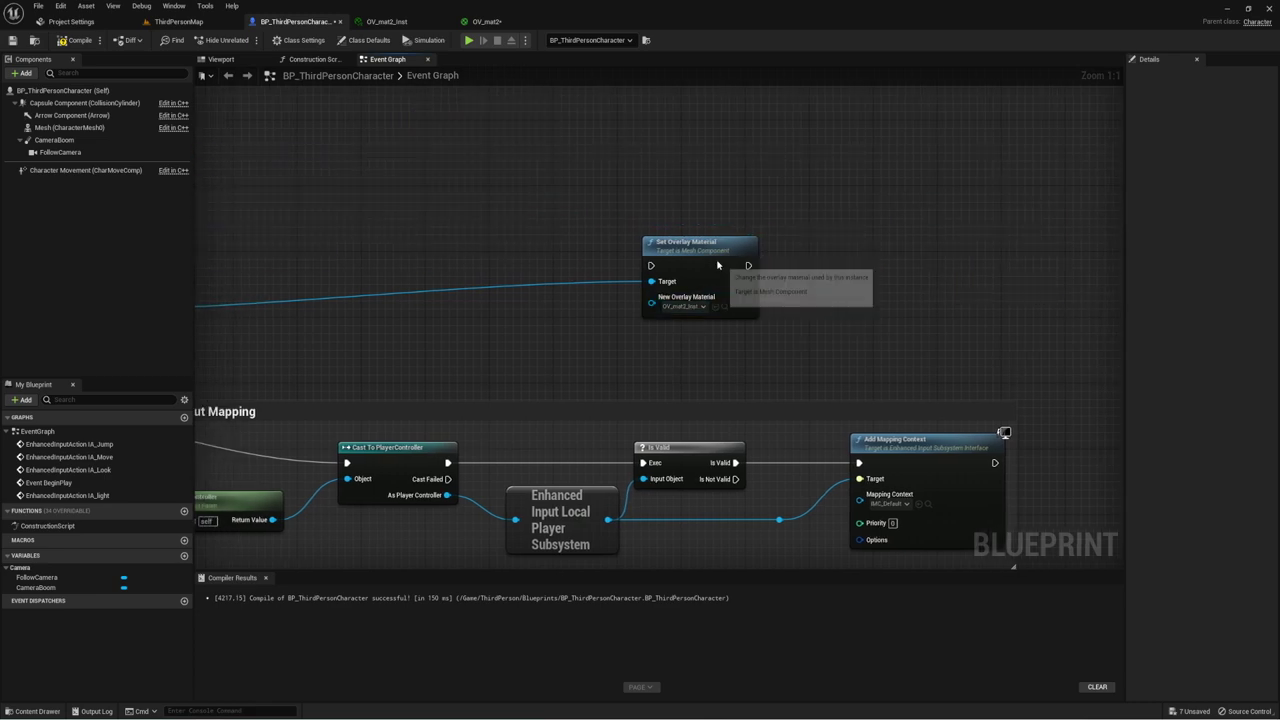
Step: Duplicate Set Overlay Material below the original and set the copy's overlay material to None
left_click_drag(716, 262, 674, 145)
key("ctrl+d")
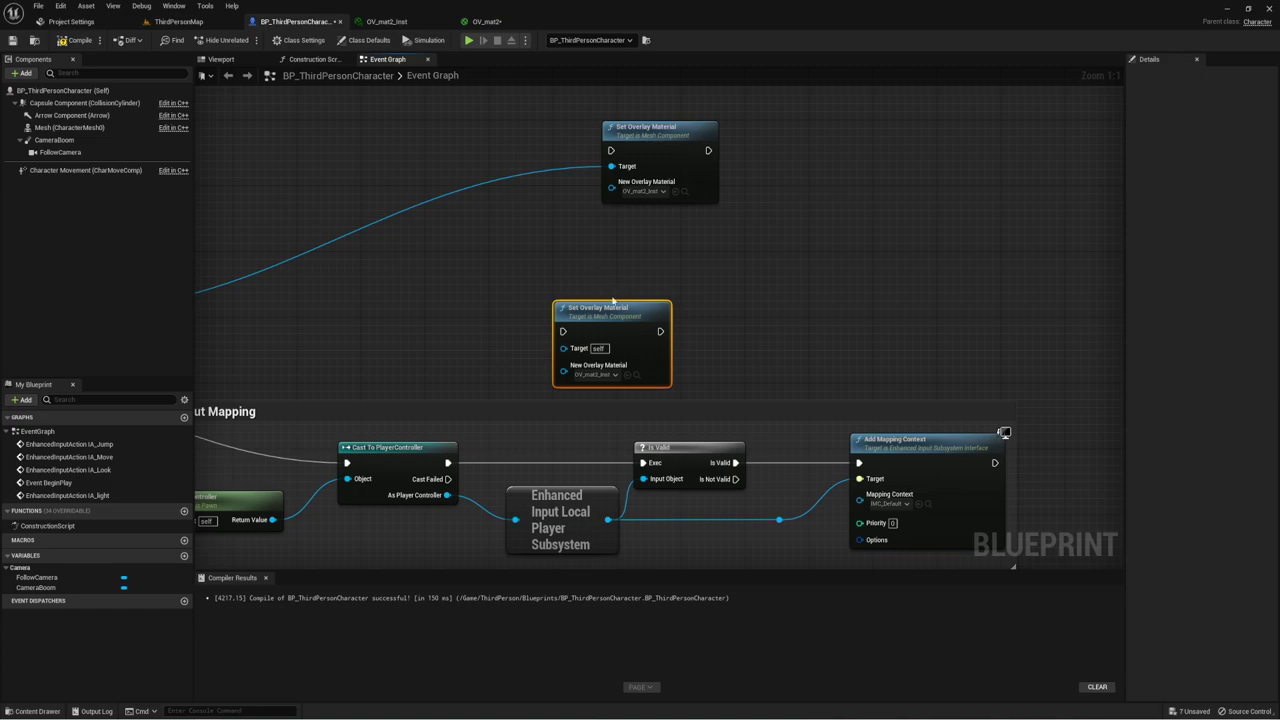
left_click_drag(558, 313, 608, 252)
left_click(636, 309)
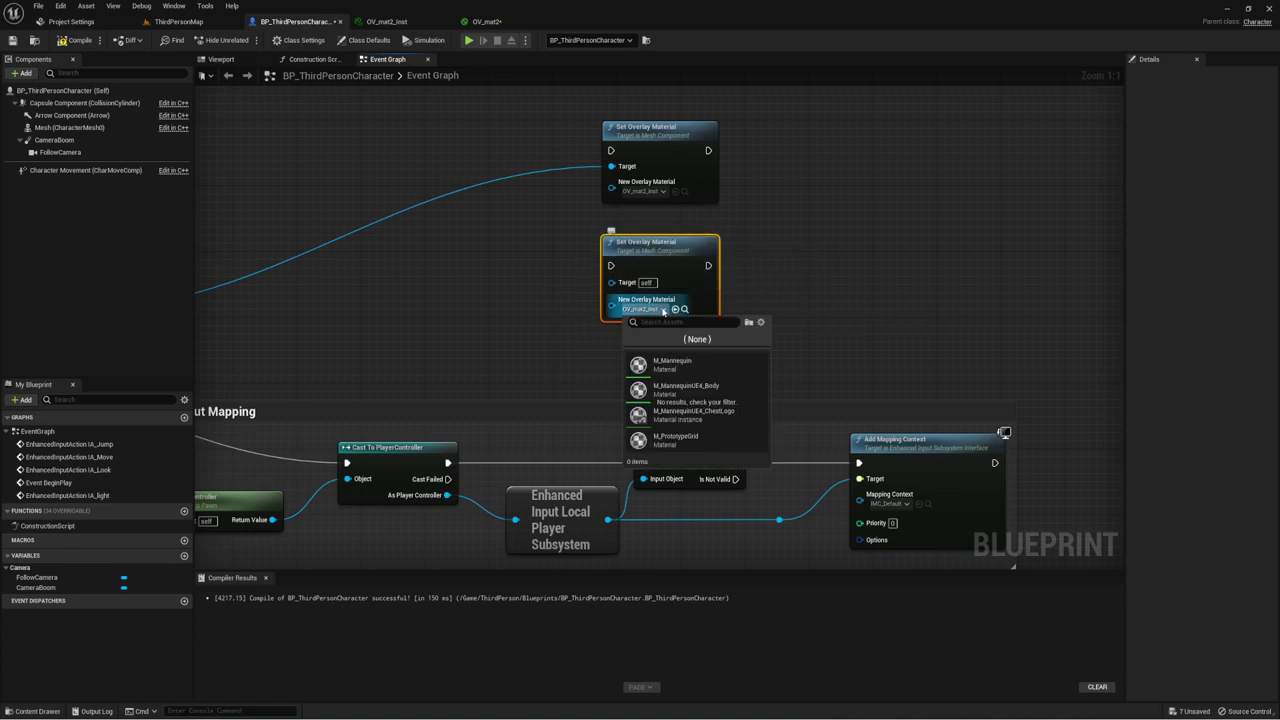
left_click(660, 380)
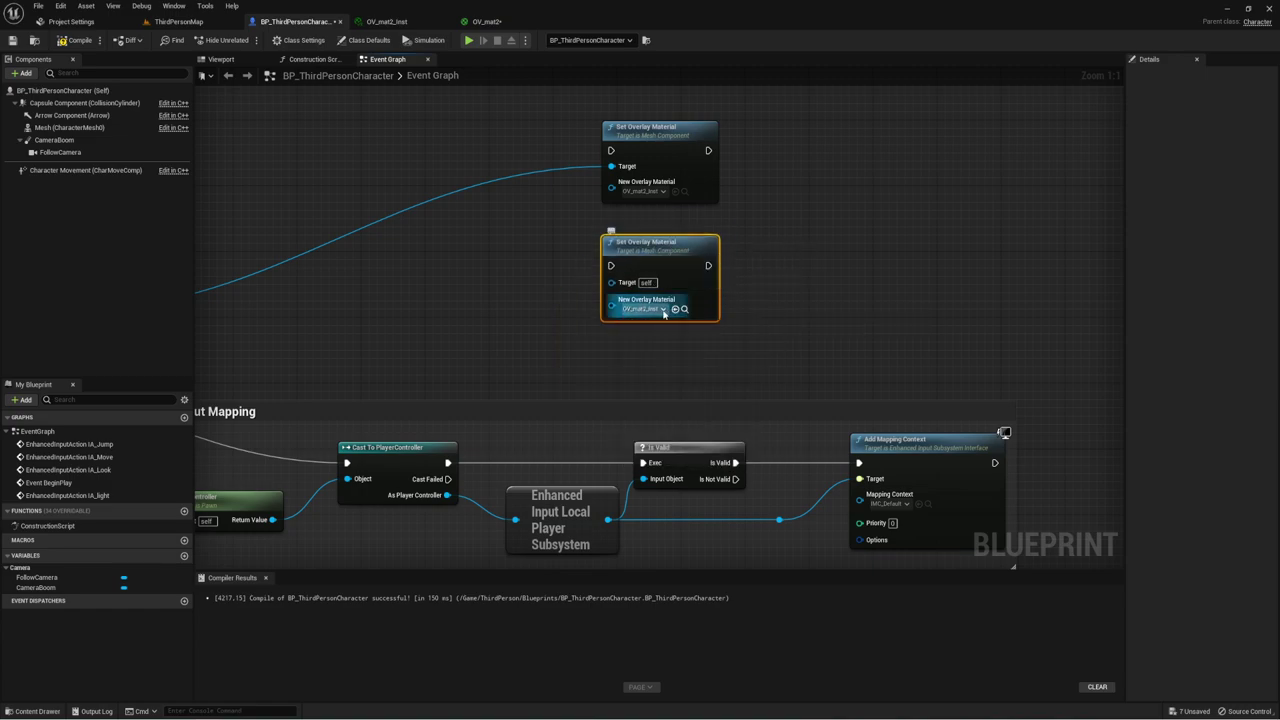
left_click(660, 309)
left_click(723, 336)
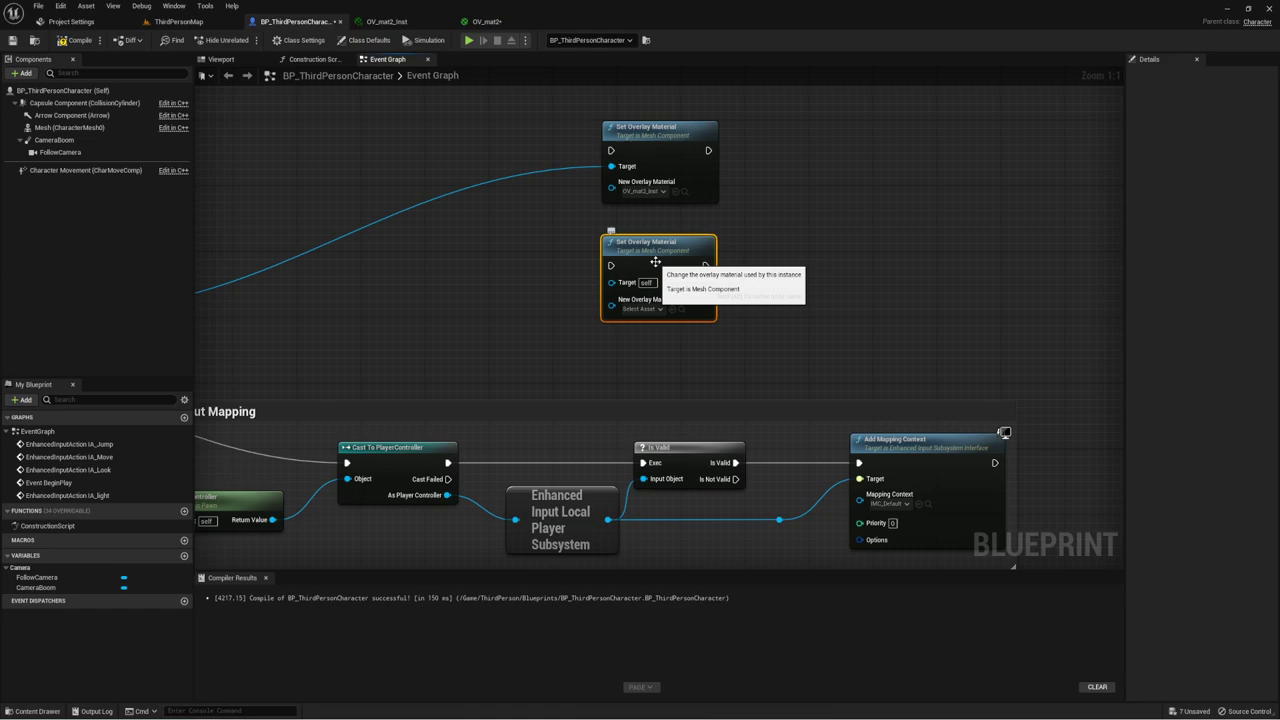
Step: Remove an accidentally pasted For Each Loop and add a Flip Flop node
right_click_drag(531, 228, 610, 257)
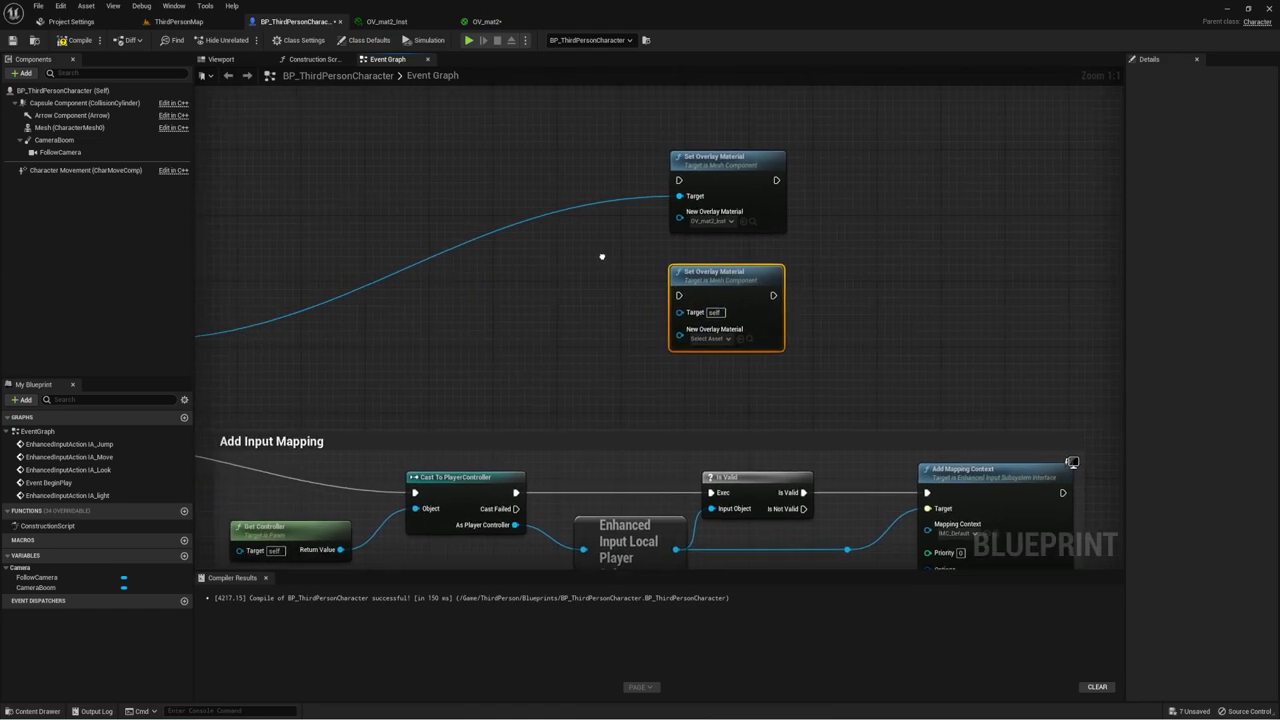
key("ctrl+v")
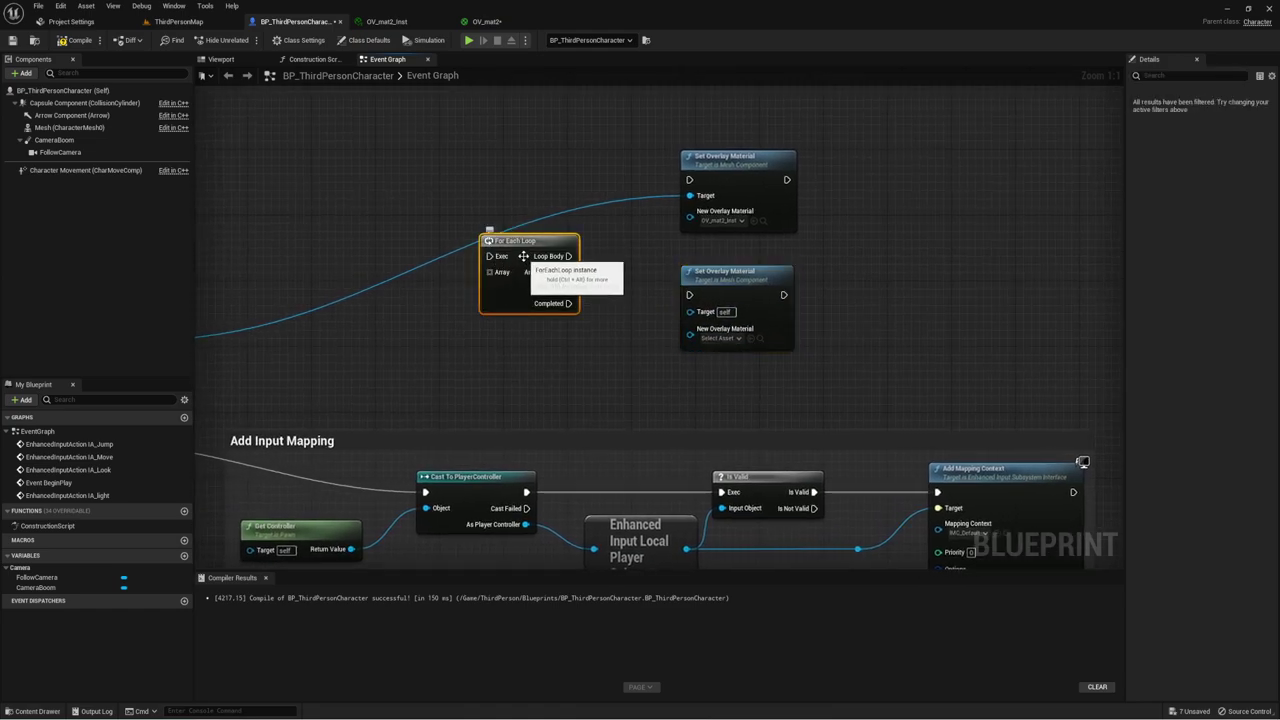
key("Delete")
right_click(516, 246)
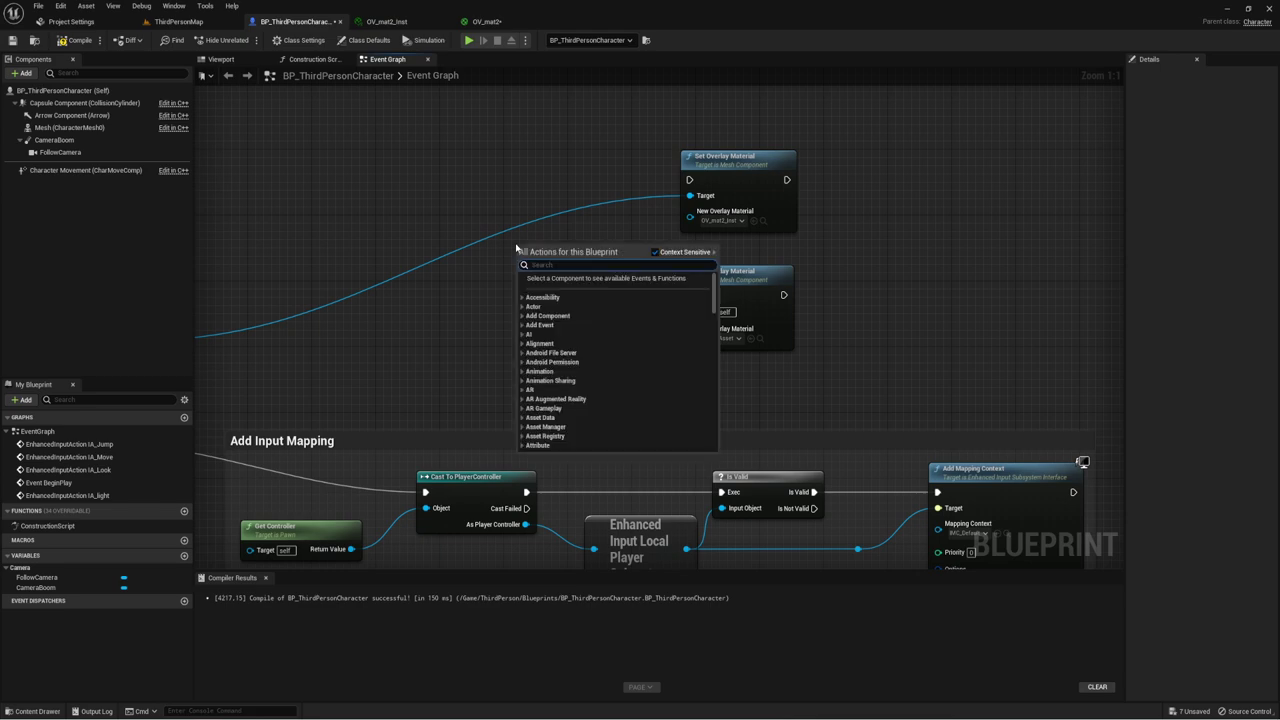
type("fl")
key("Return")
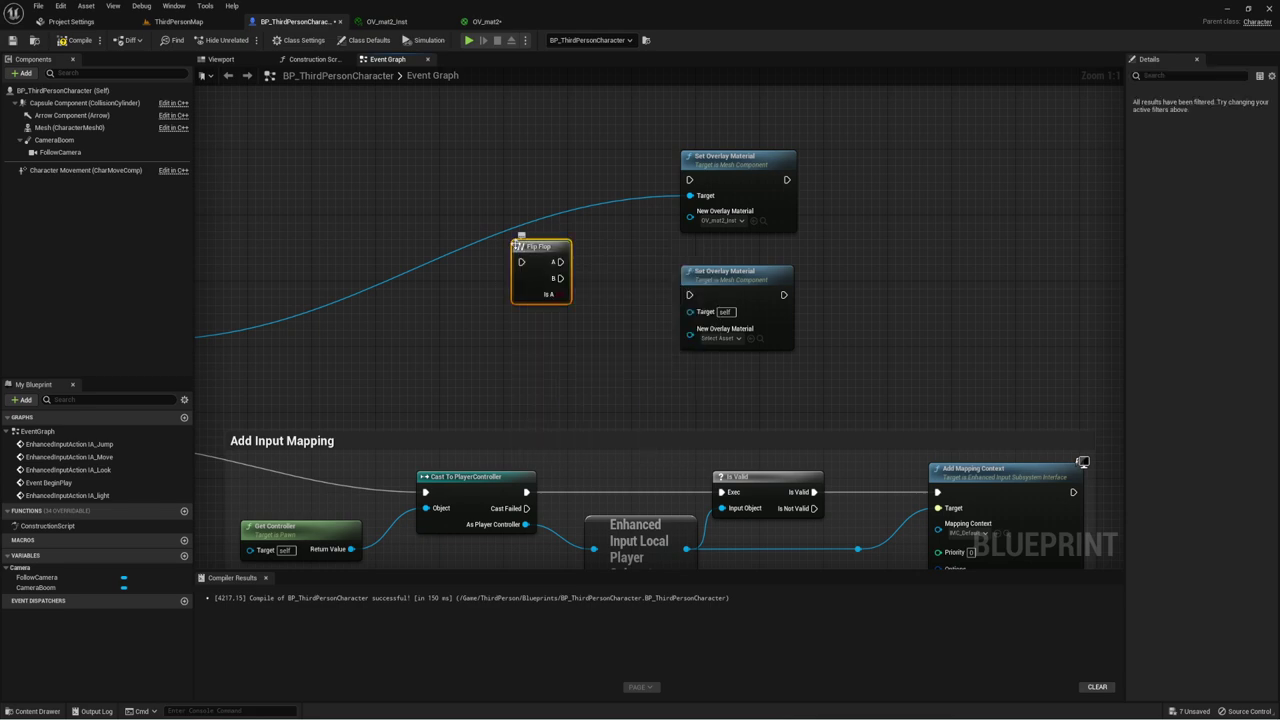
Step: Wire Flip Flop A and B to the two overlay nodes, Sequence Then 0 into it, and Mesh to the second Target
left_click_drag(557, 262, 689, 180)
left_click_drag(558, 279, 689, 294)
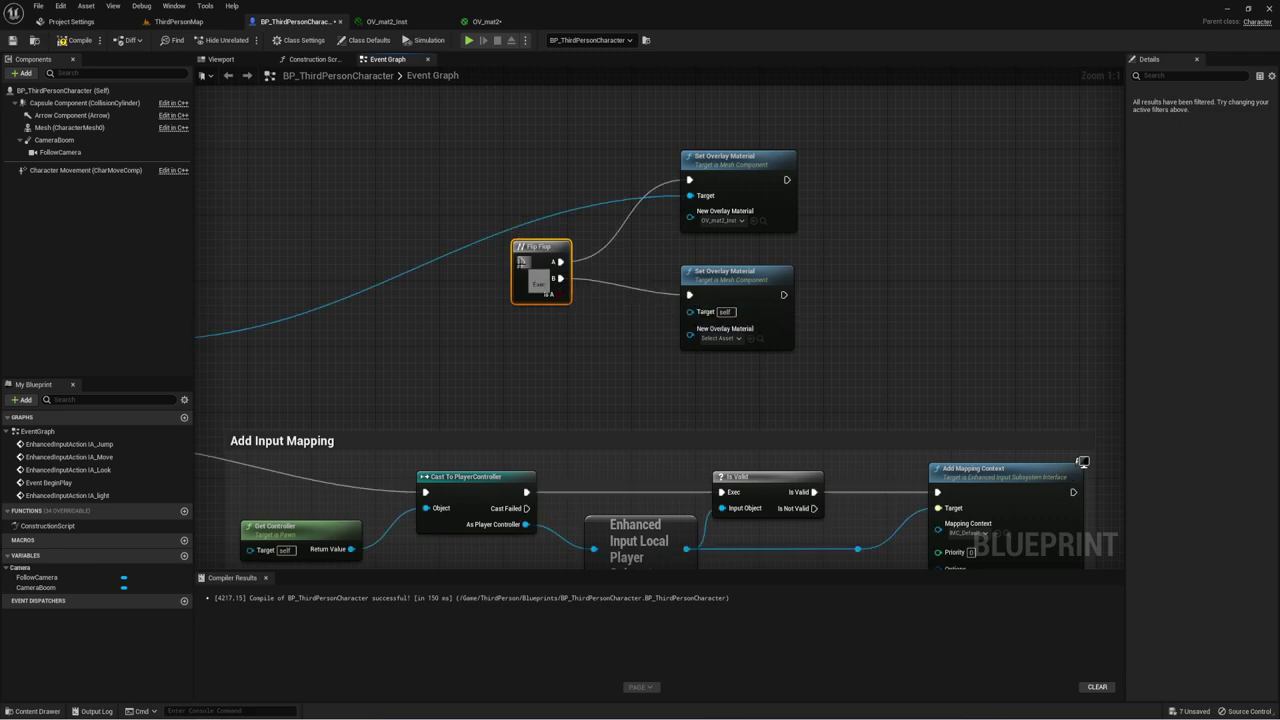
left_click_drag(522, 262, 461, 432)
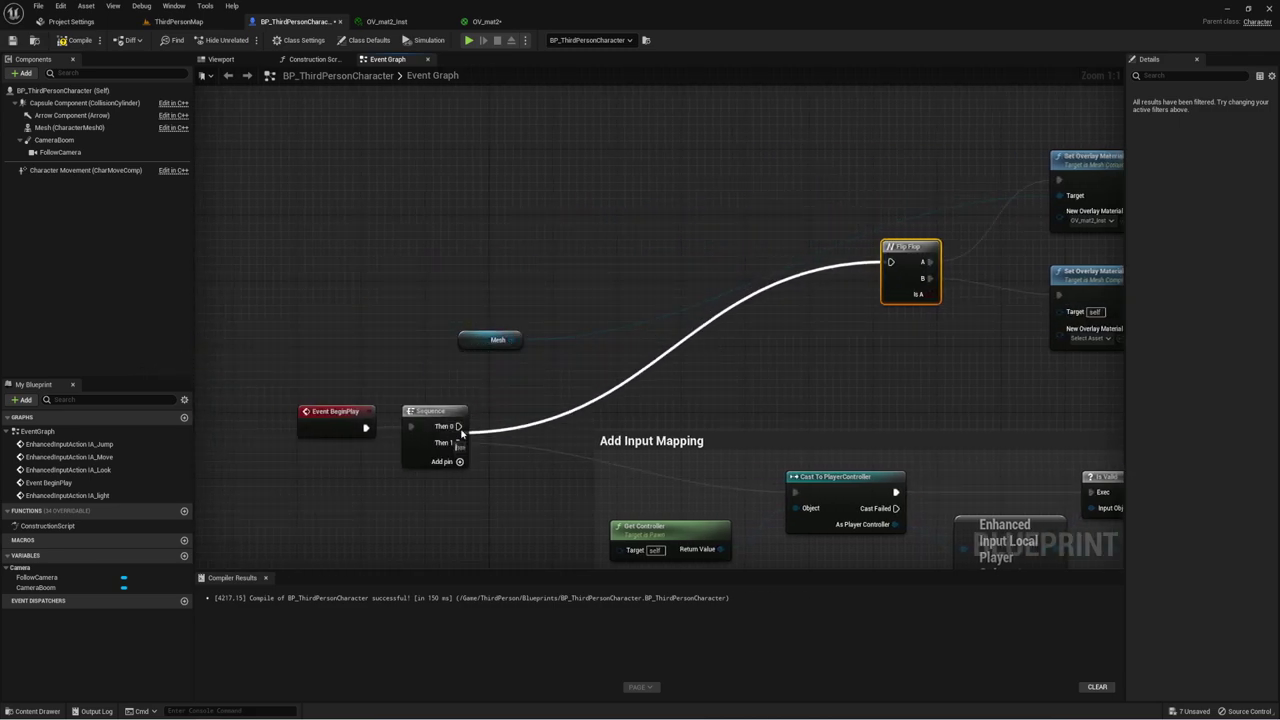
right_click_drag(850, 350, 520, 365)
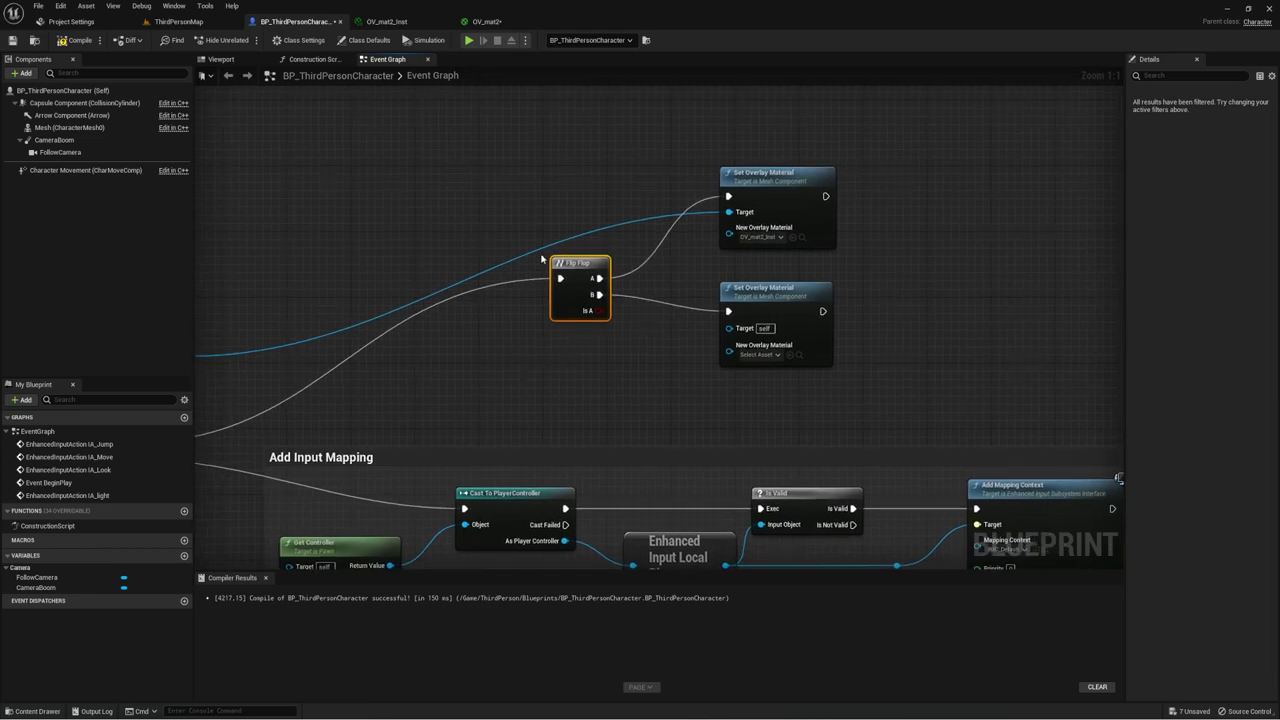
right_click_drag(251, 361, 338, 323)
mouse_move(268, 318)
left_mouse_down()
mouse_move(781, 321)
mouse_move(817, 290)
left_mouse_up()
right_click_drag(764, 328, 577, 368)
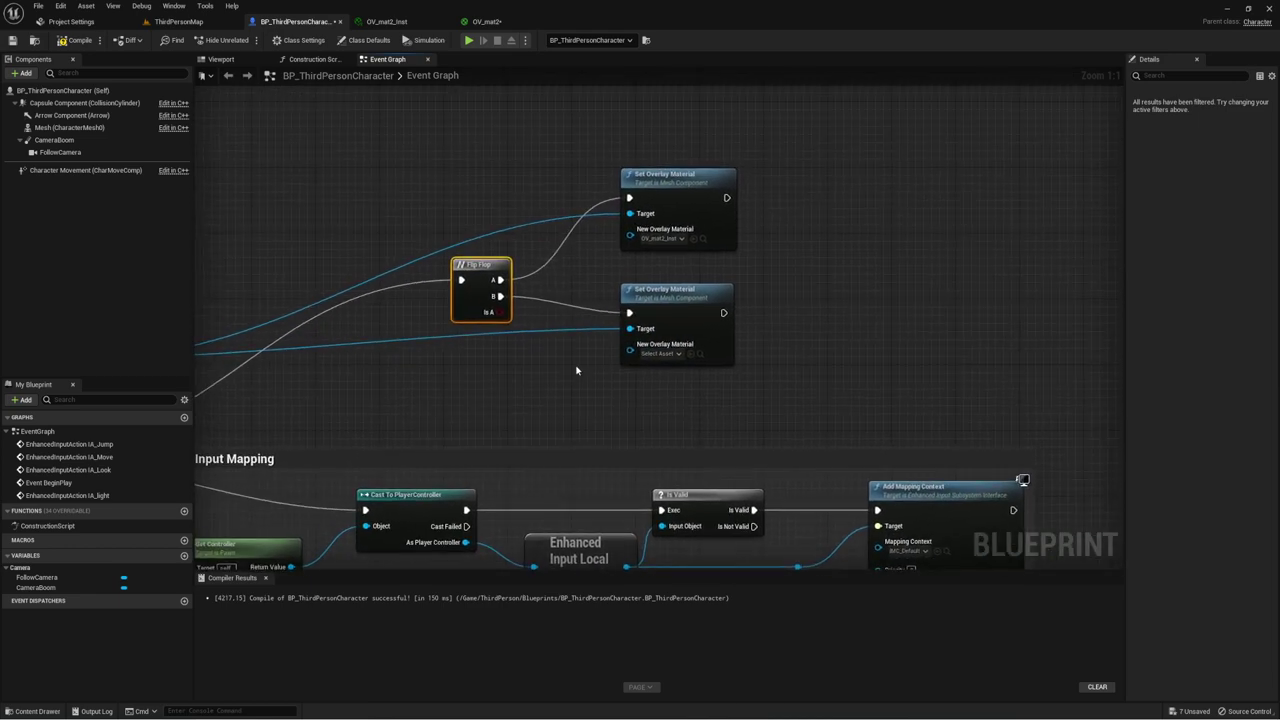